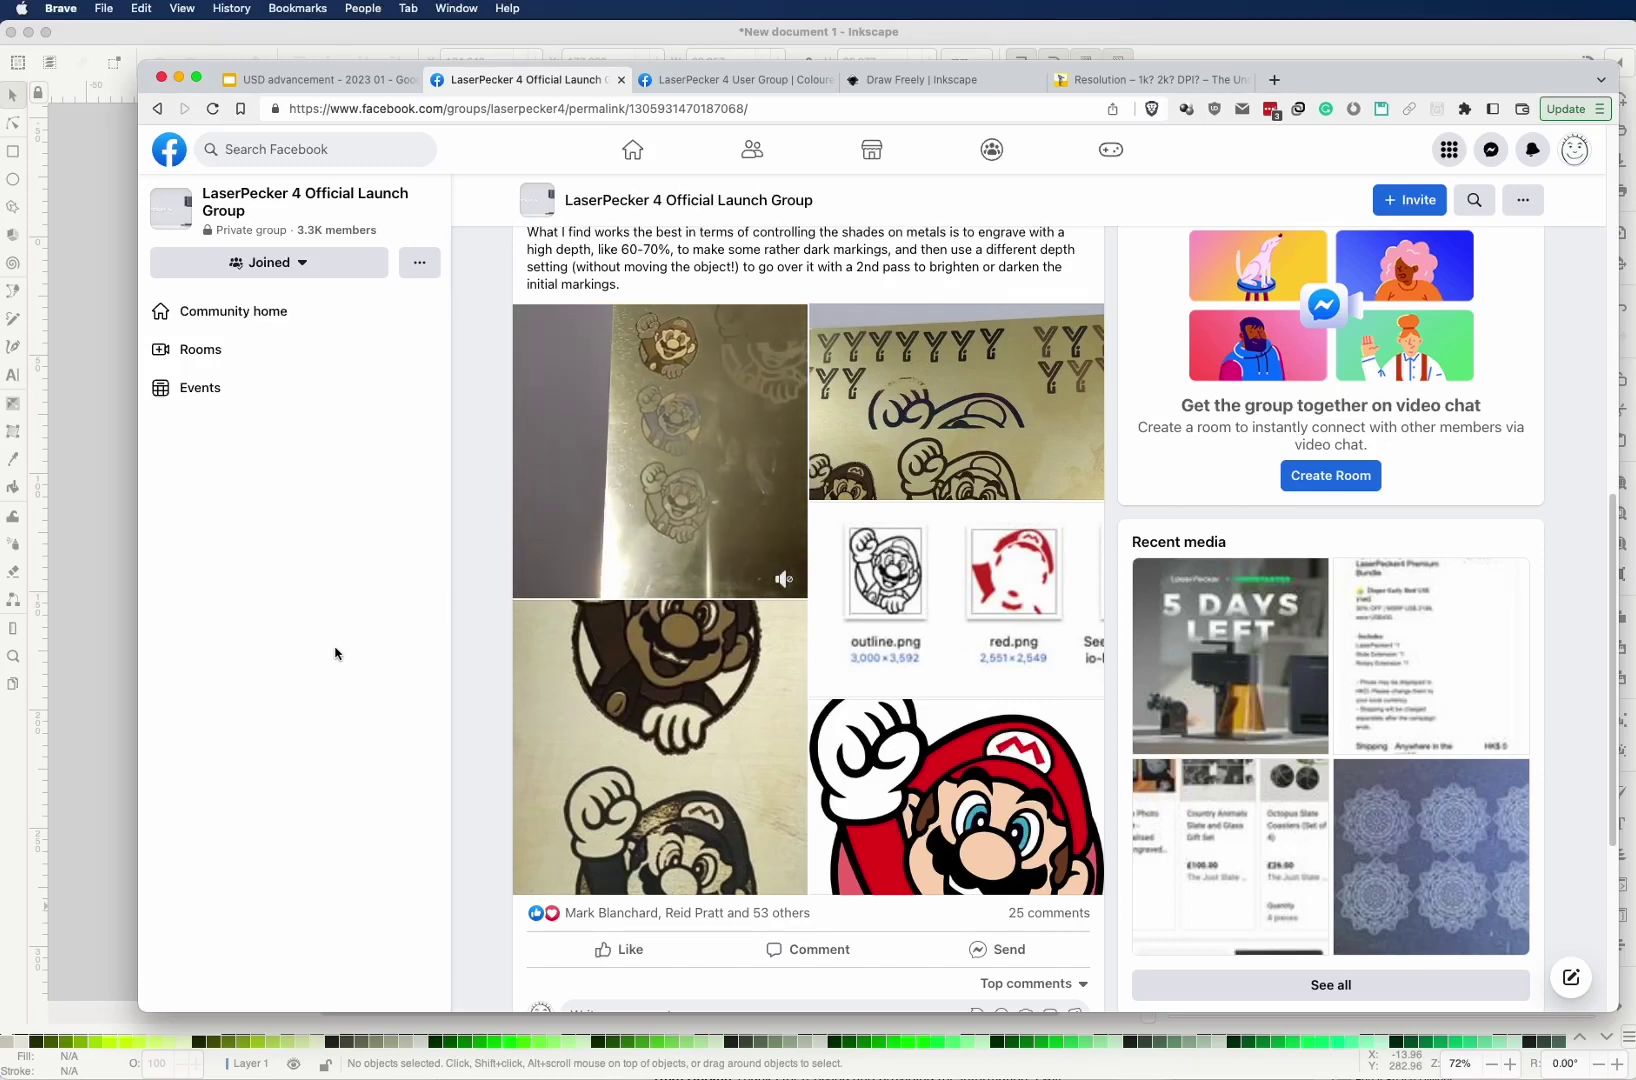
Scroll through the Mario engravings in the LaserPecker 4 User Group post
mouse_move(680, 500)
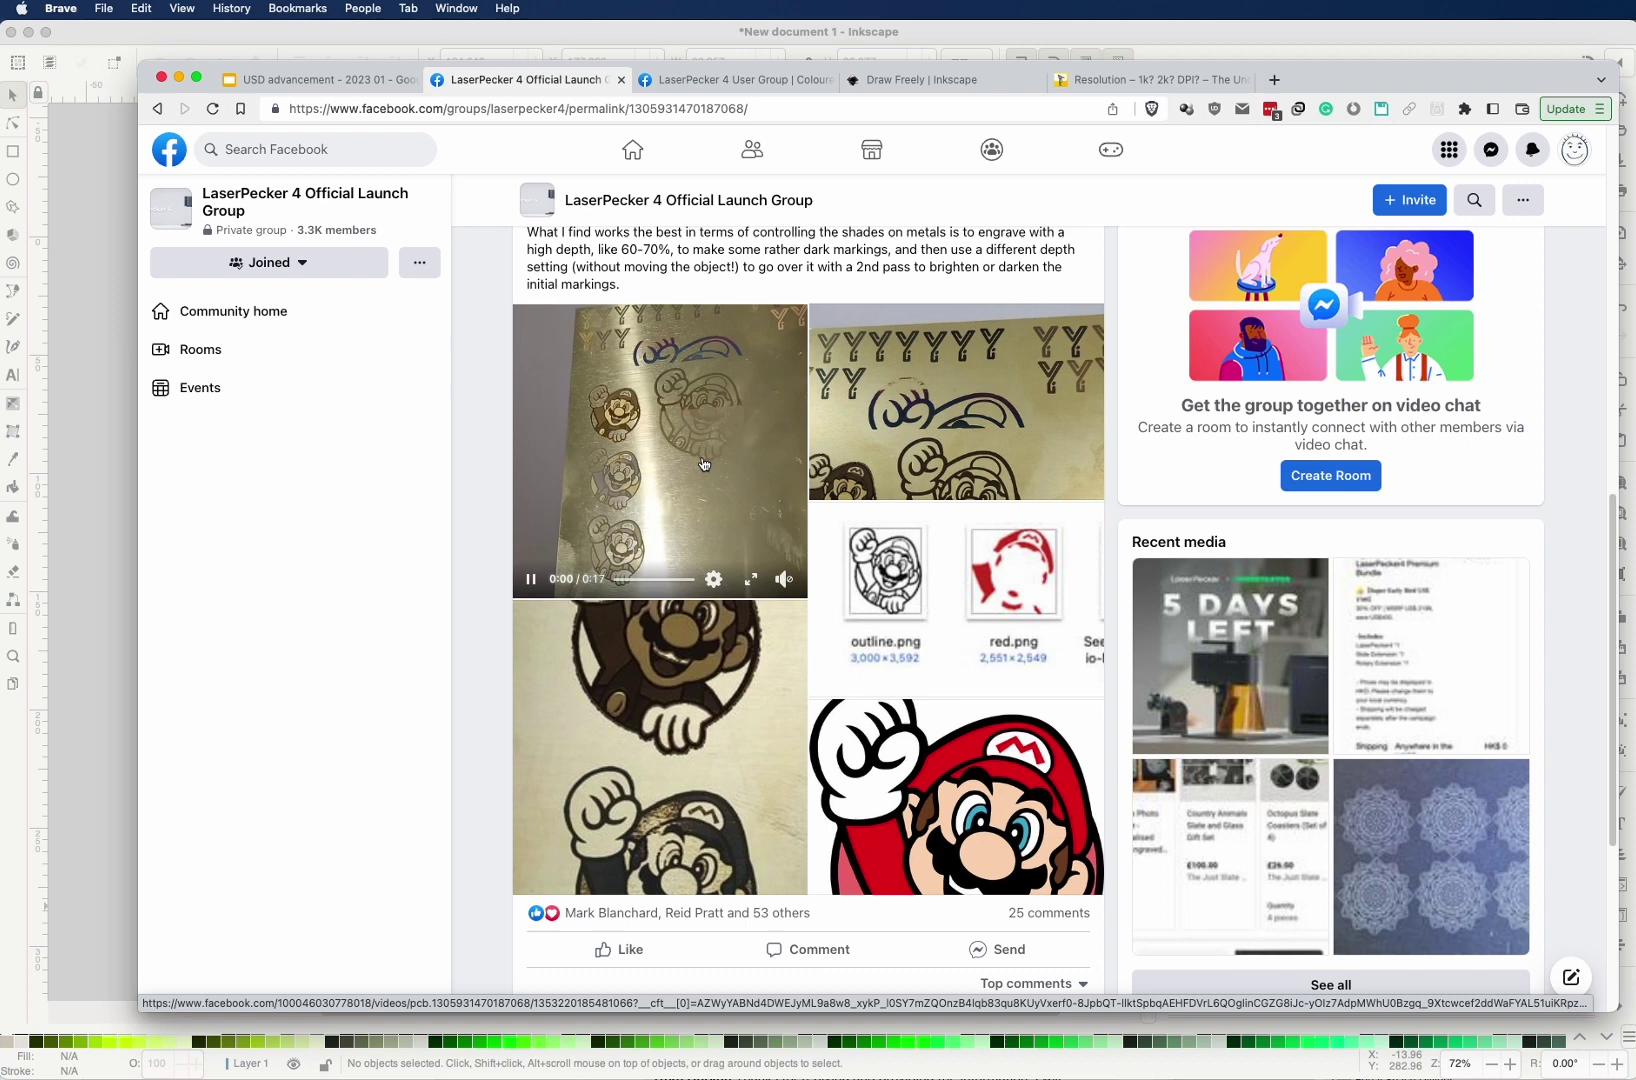
click(730, 81)
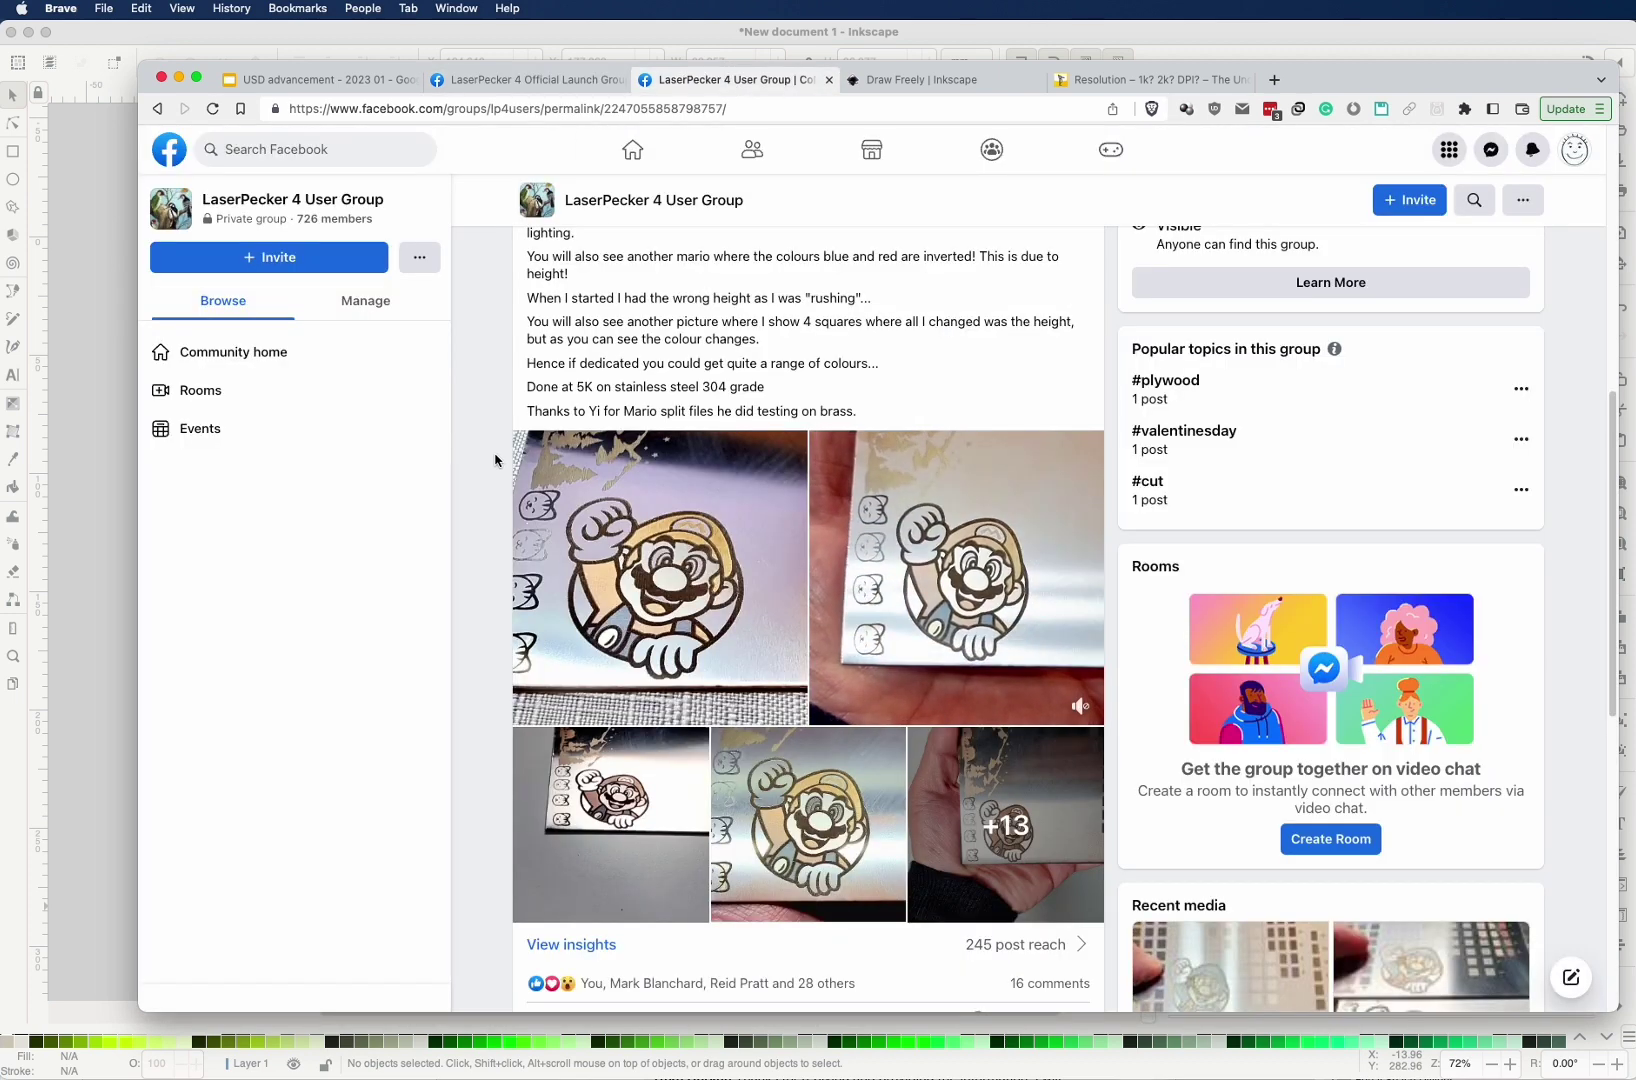
scroll(498, 490, up, 2)
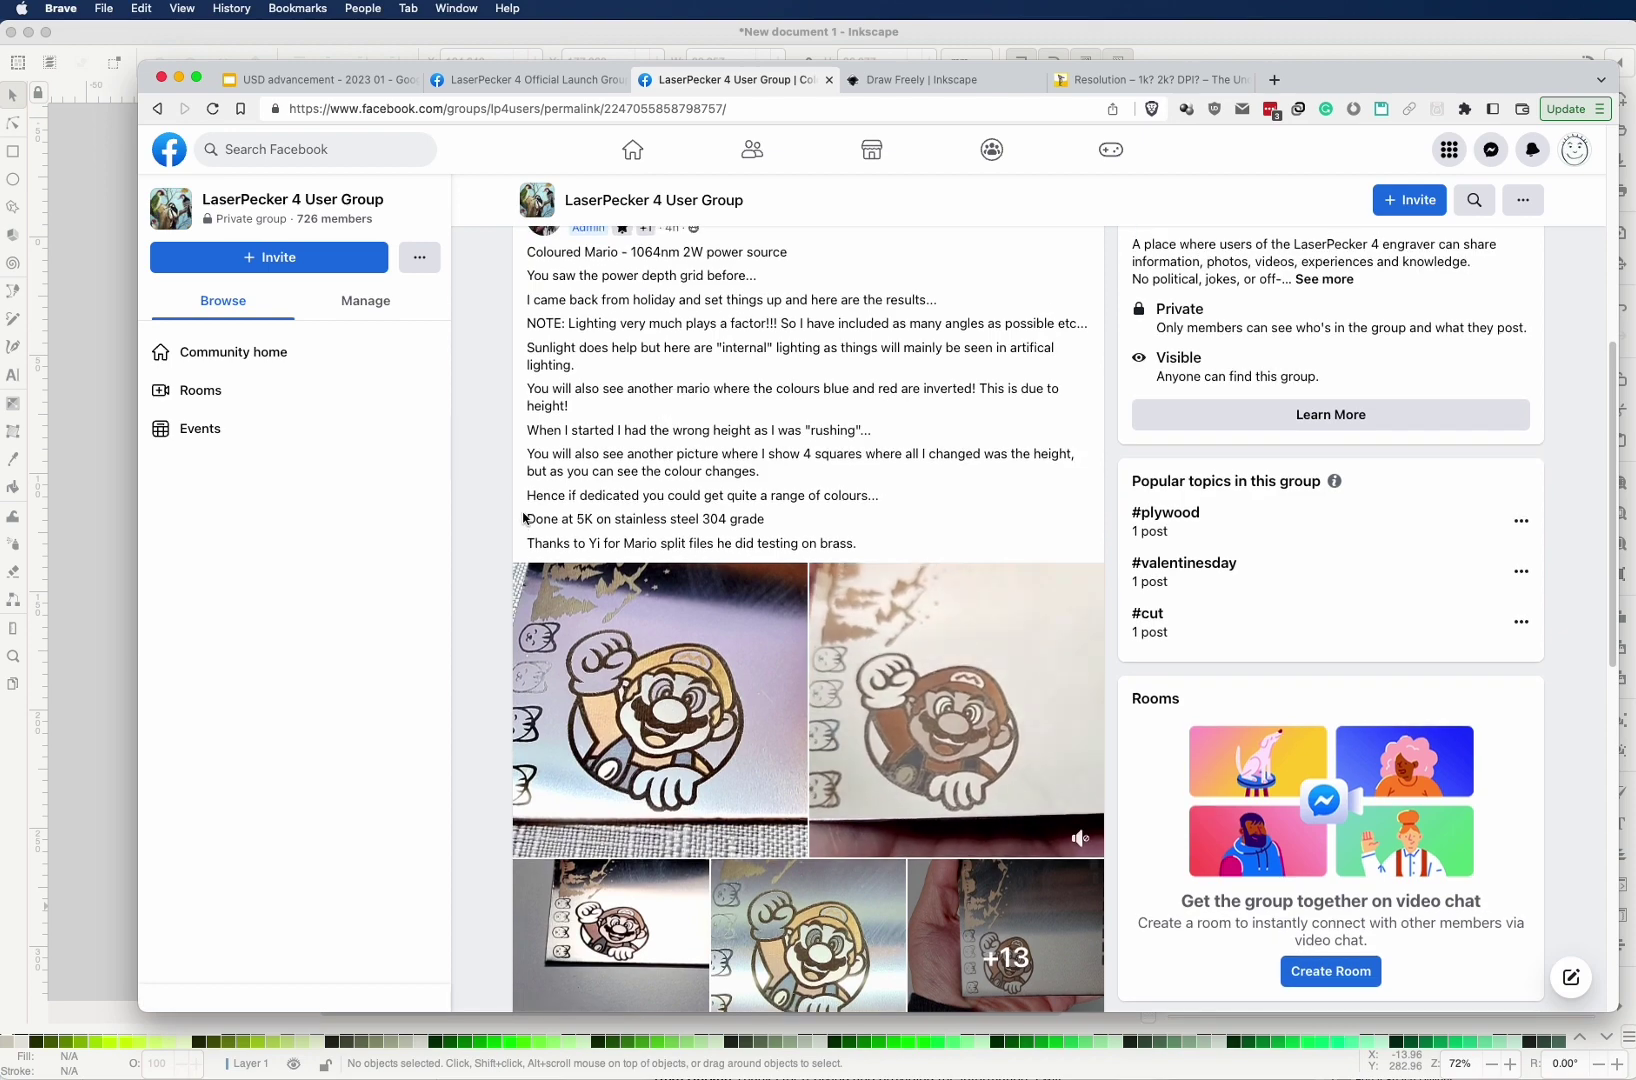
scroll(560, 520, down, 3)
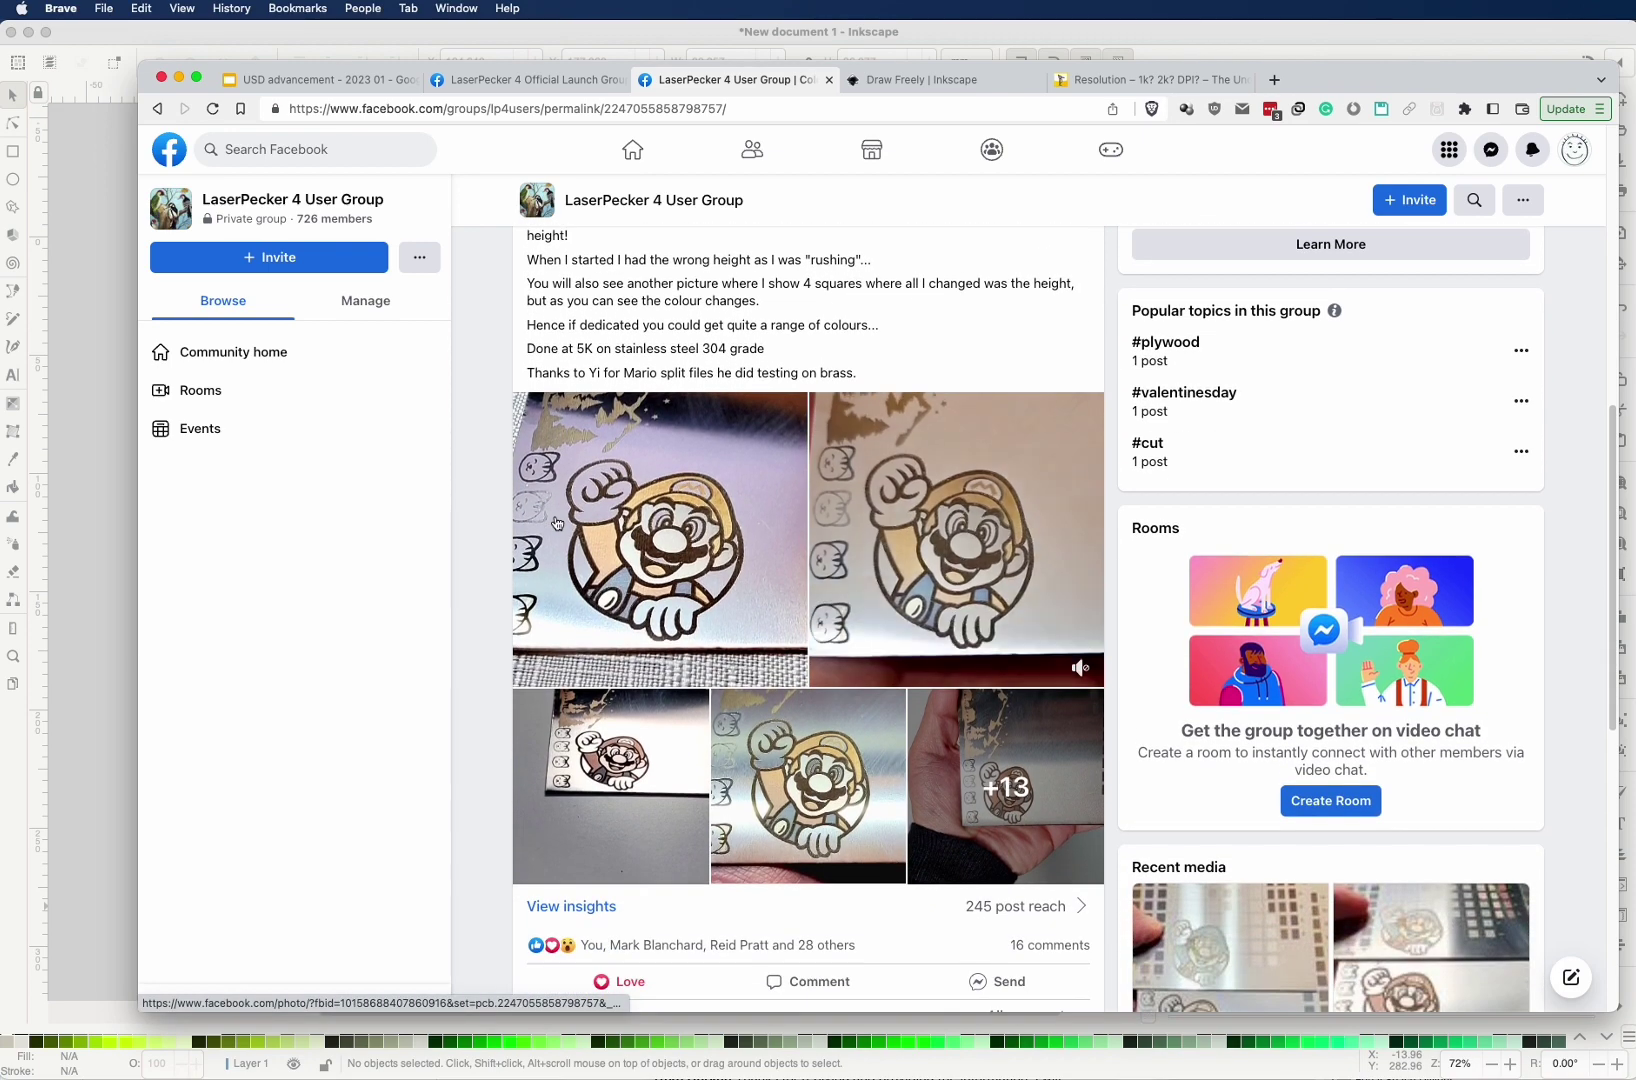
scroll(610, 515, up, 5)
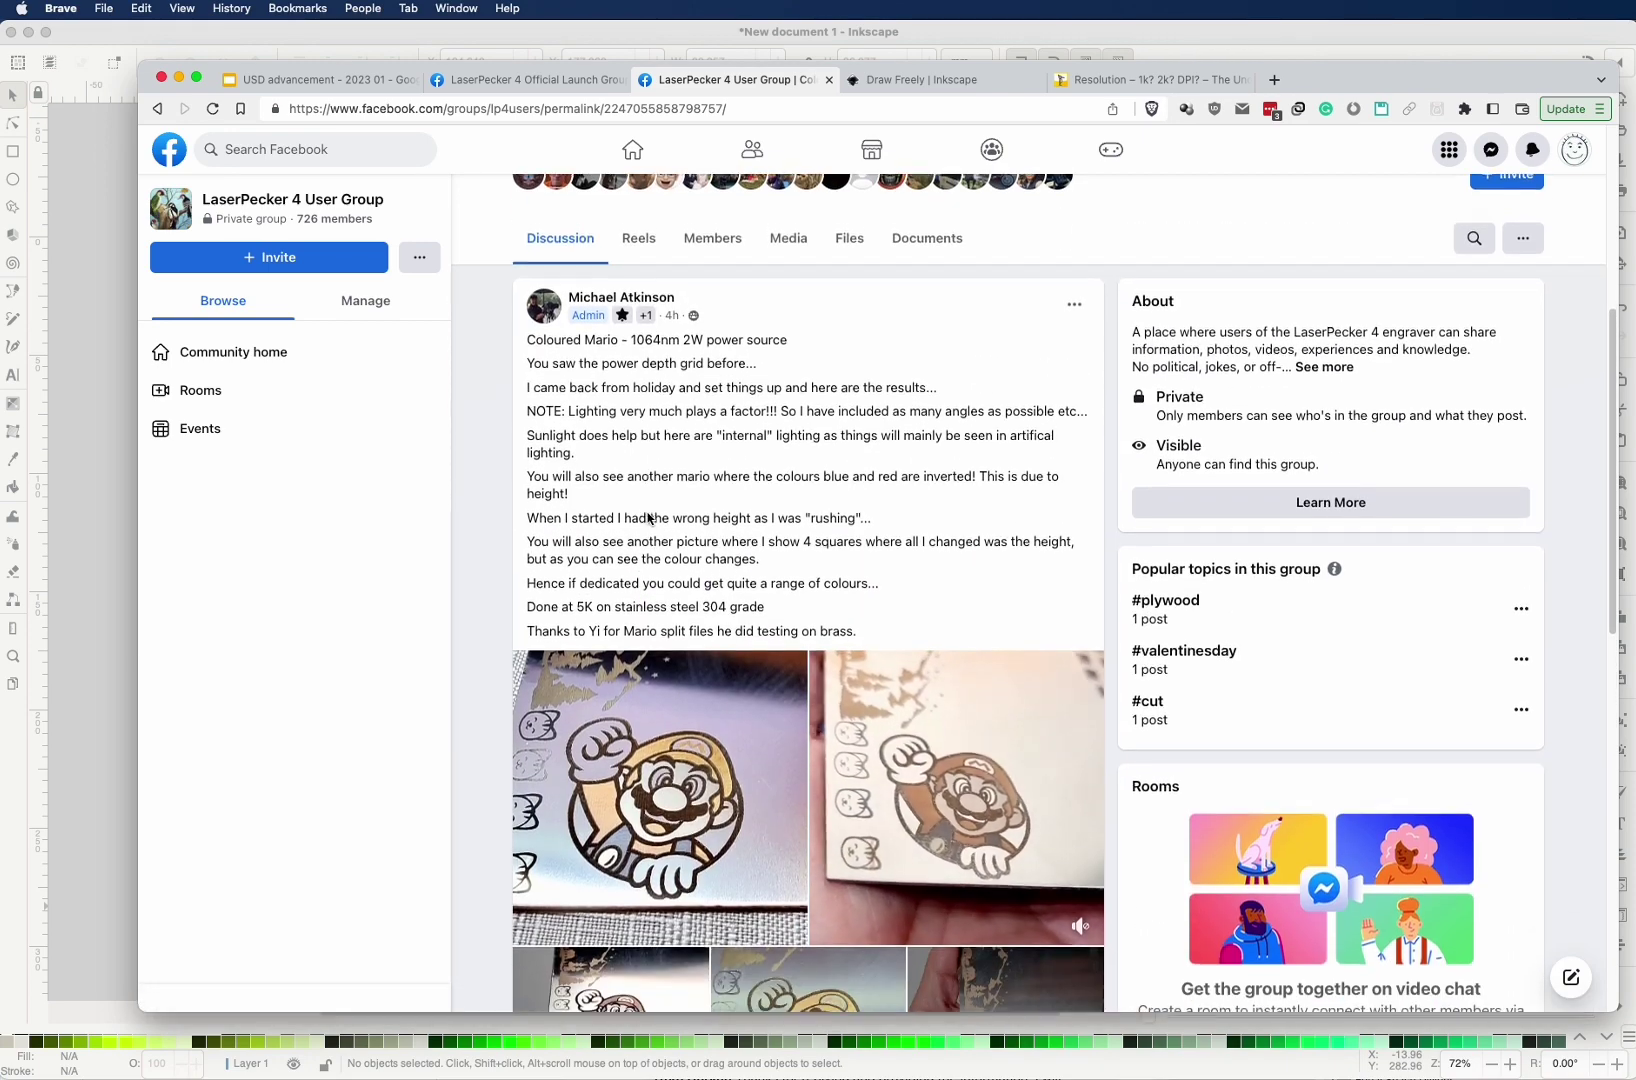
scroll(645, 514, down, 2)
scroll(648, 514, down, 4)
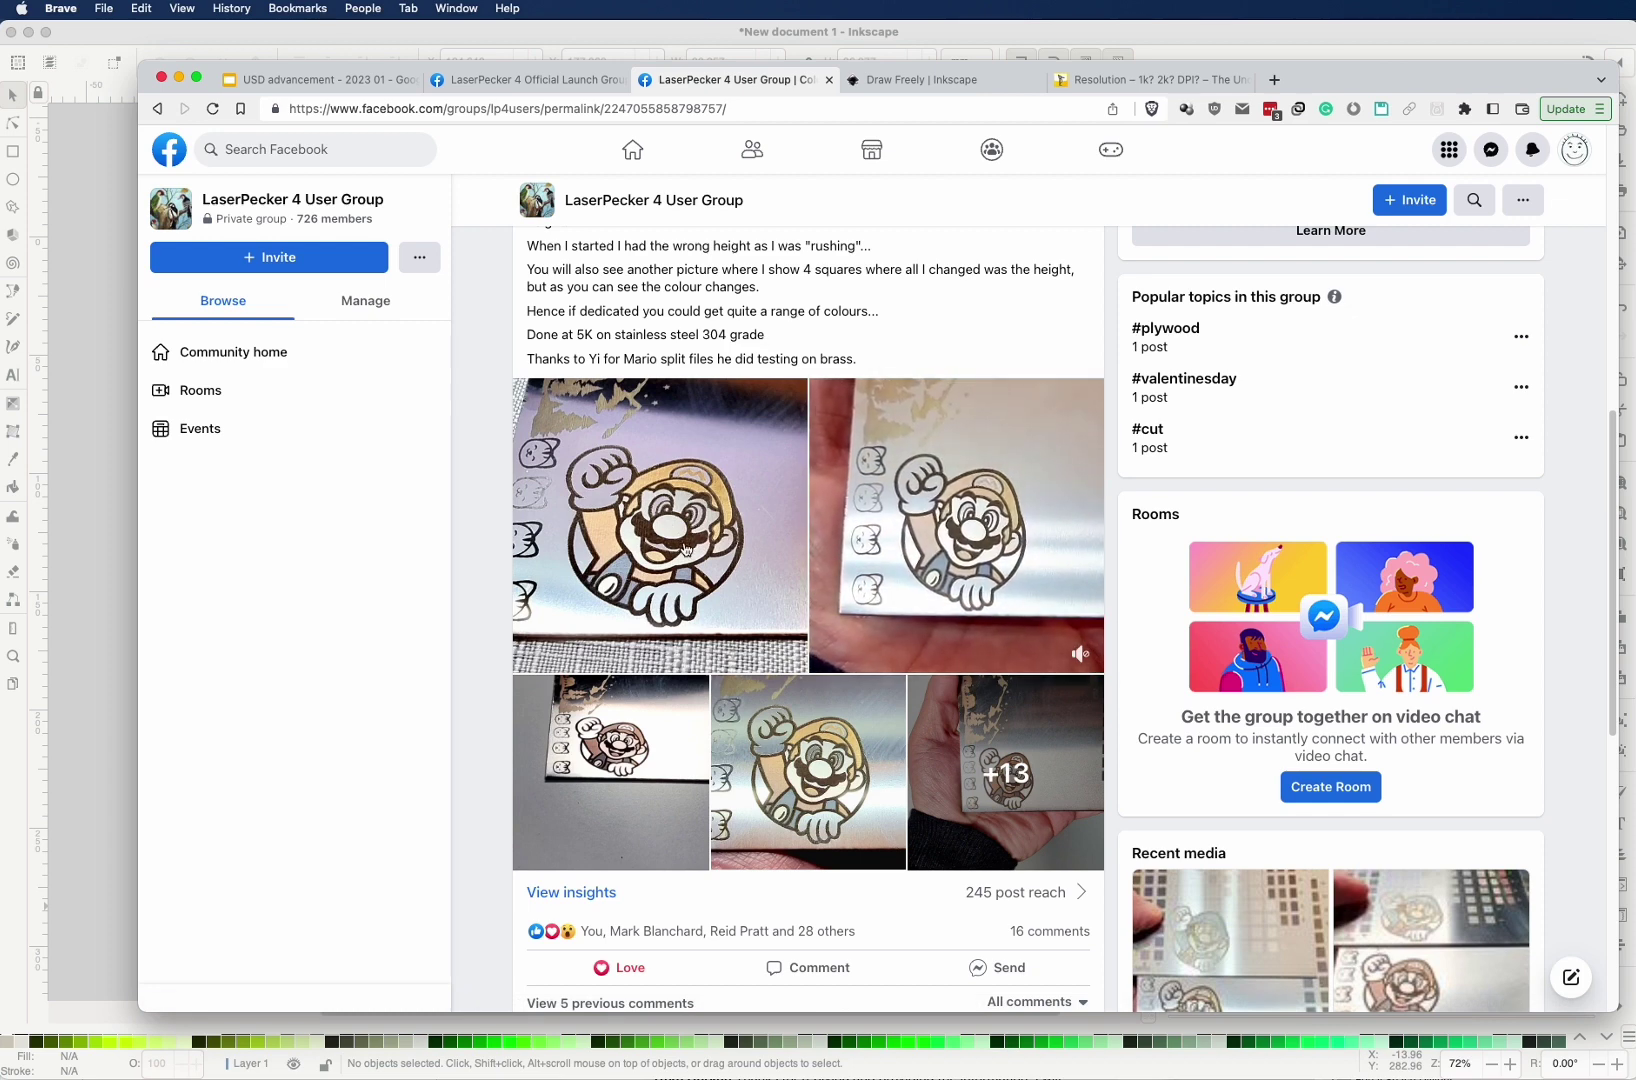
View the red Mario photo in the Official Launch Group post, then return to the User Group post
click(535, 79)
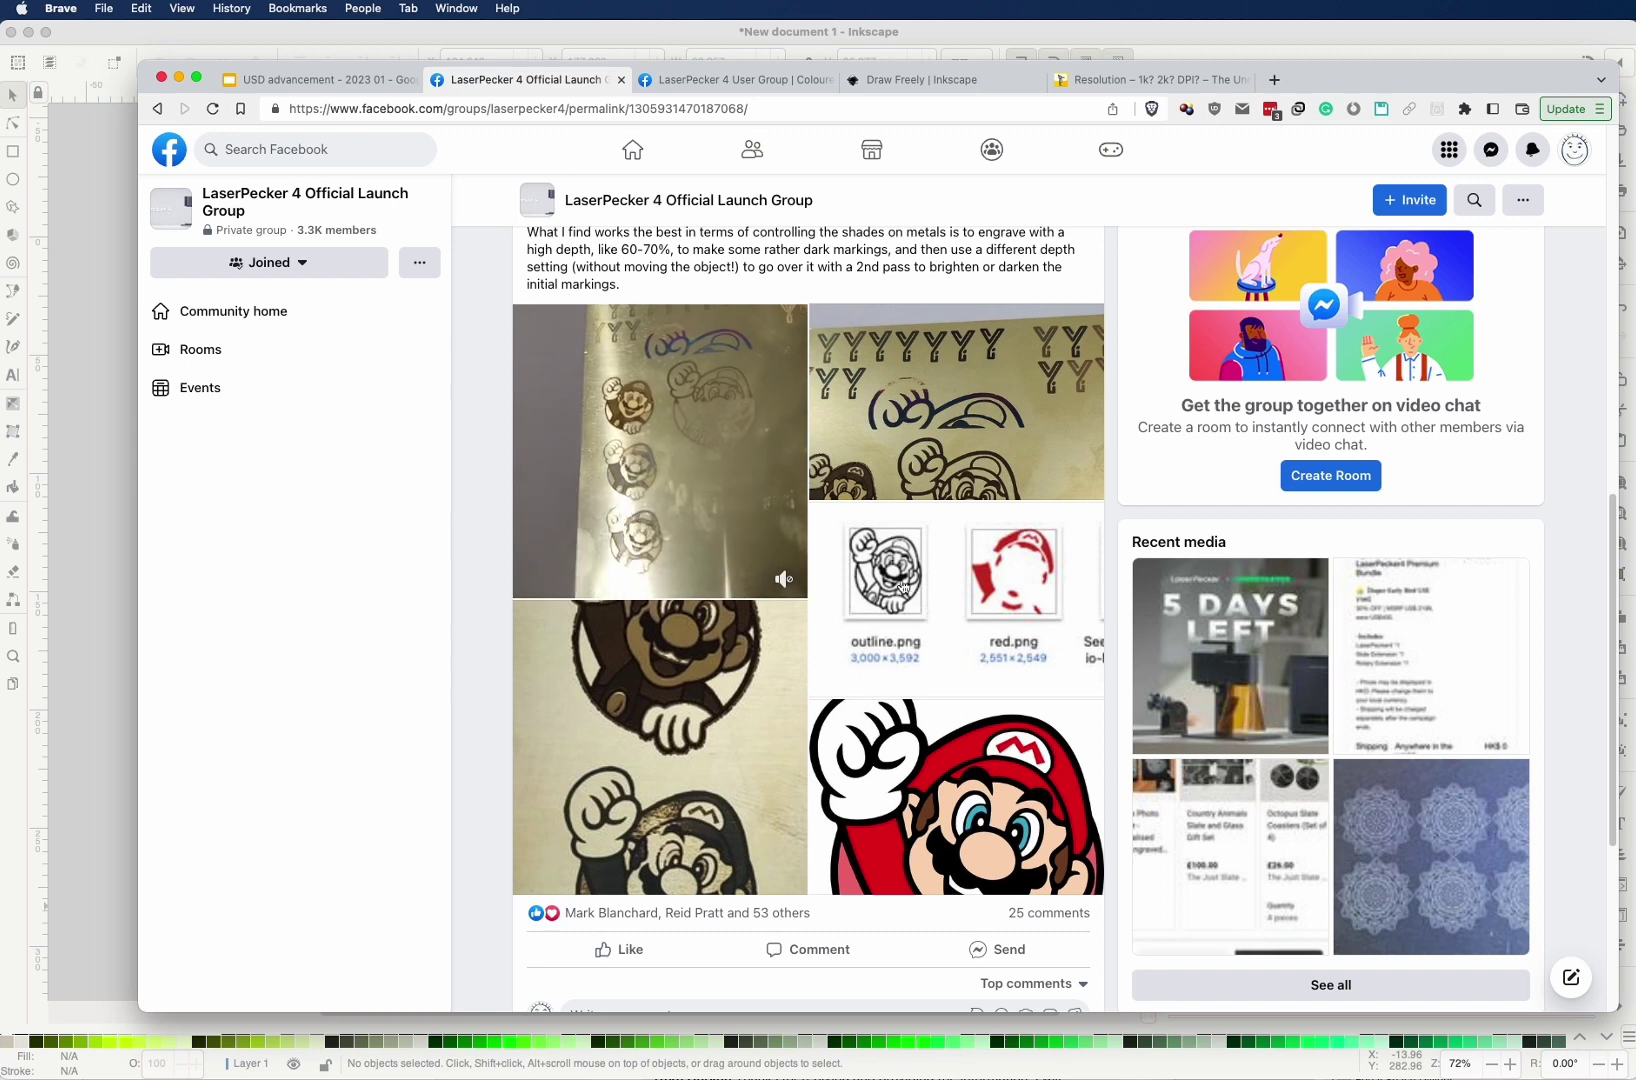
click(962, 777)
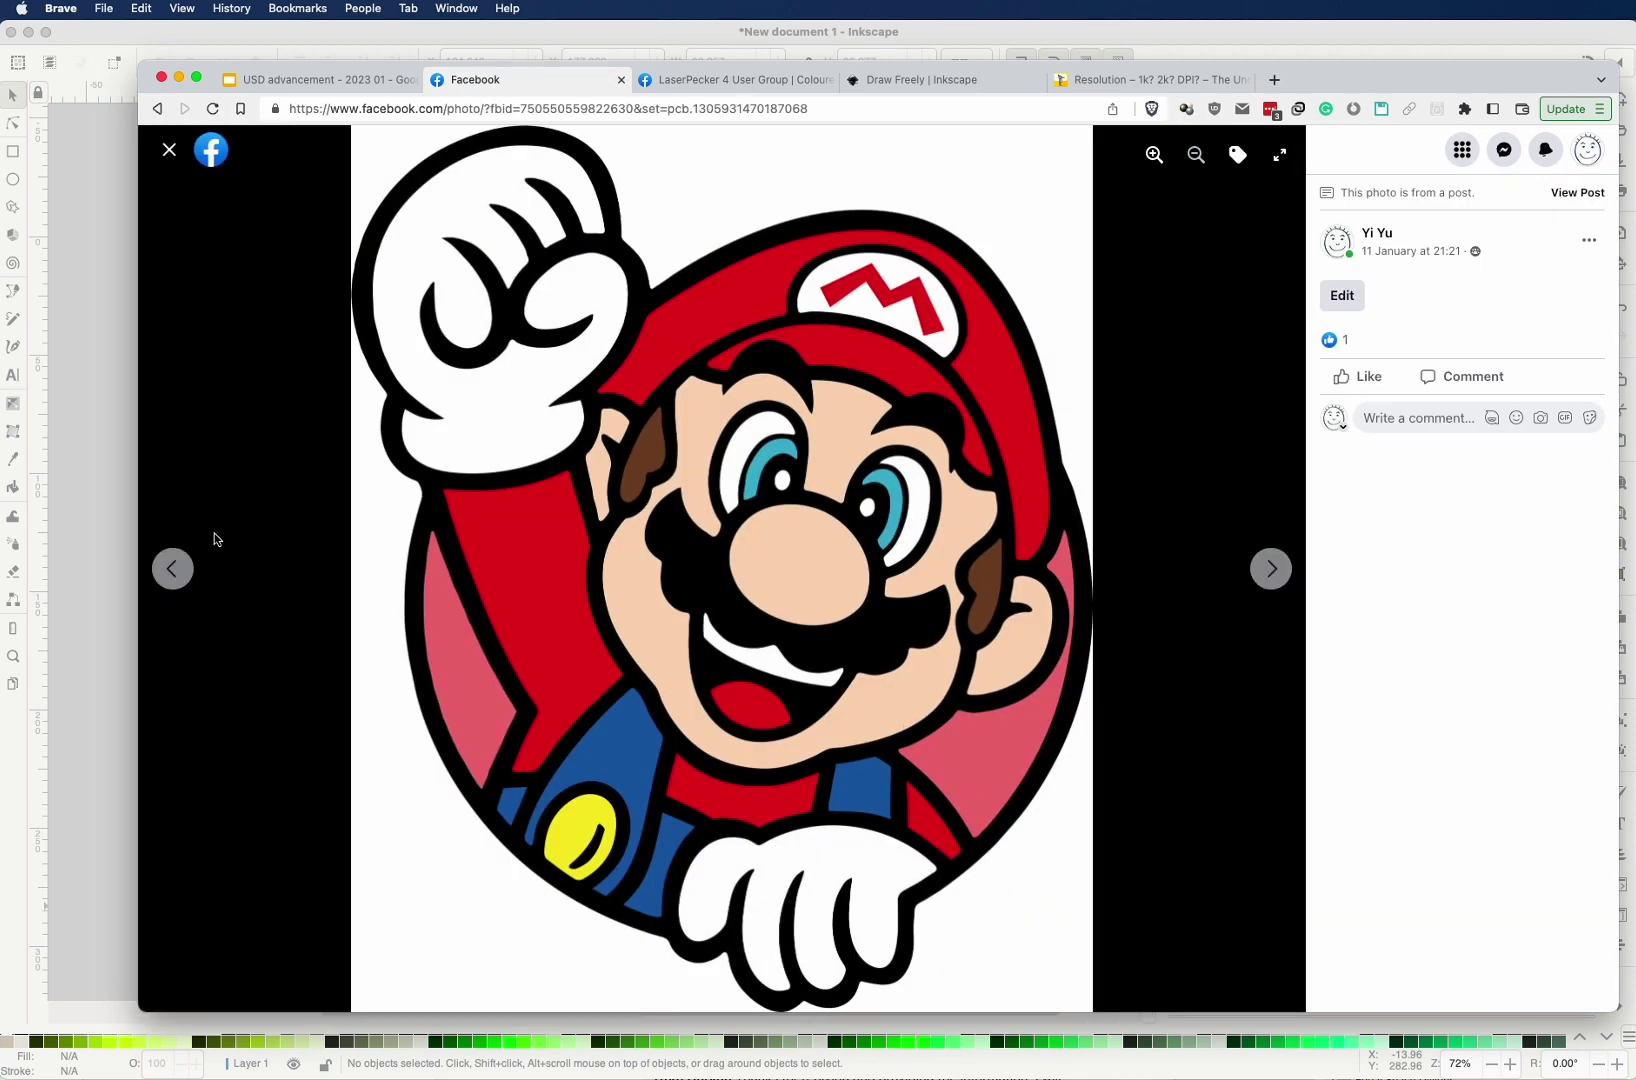
click(169, 150)
click(716, 80)
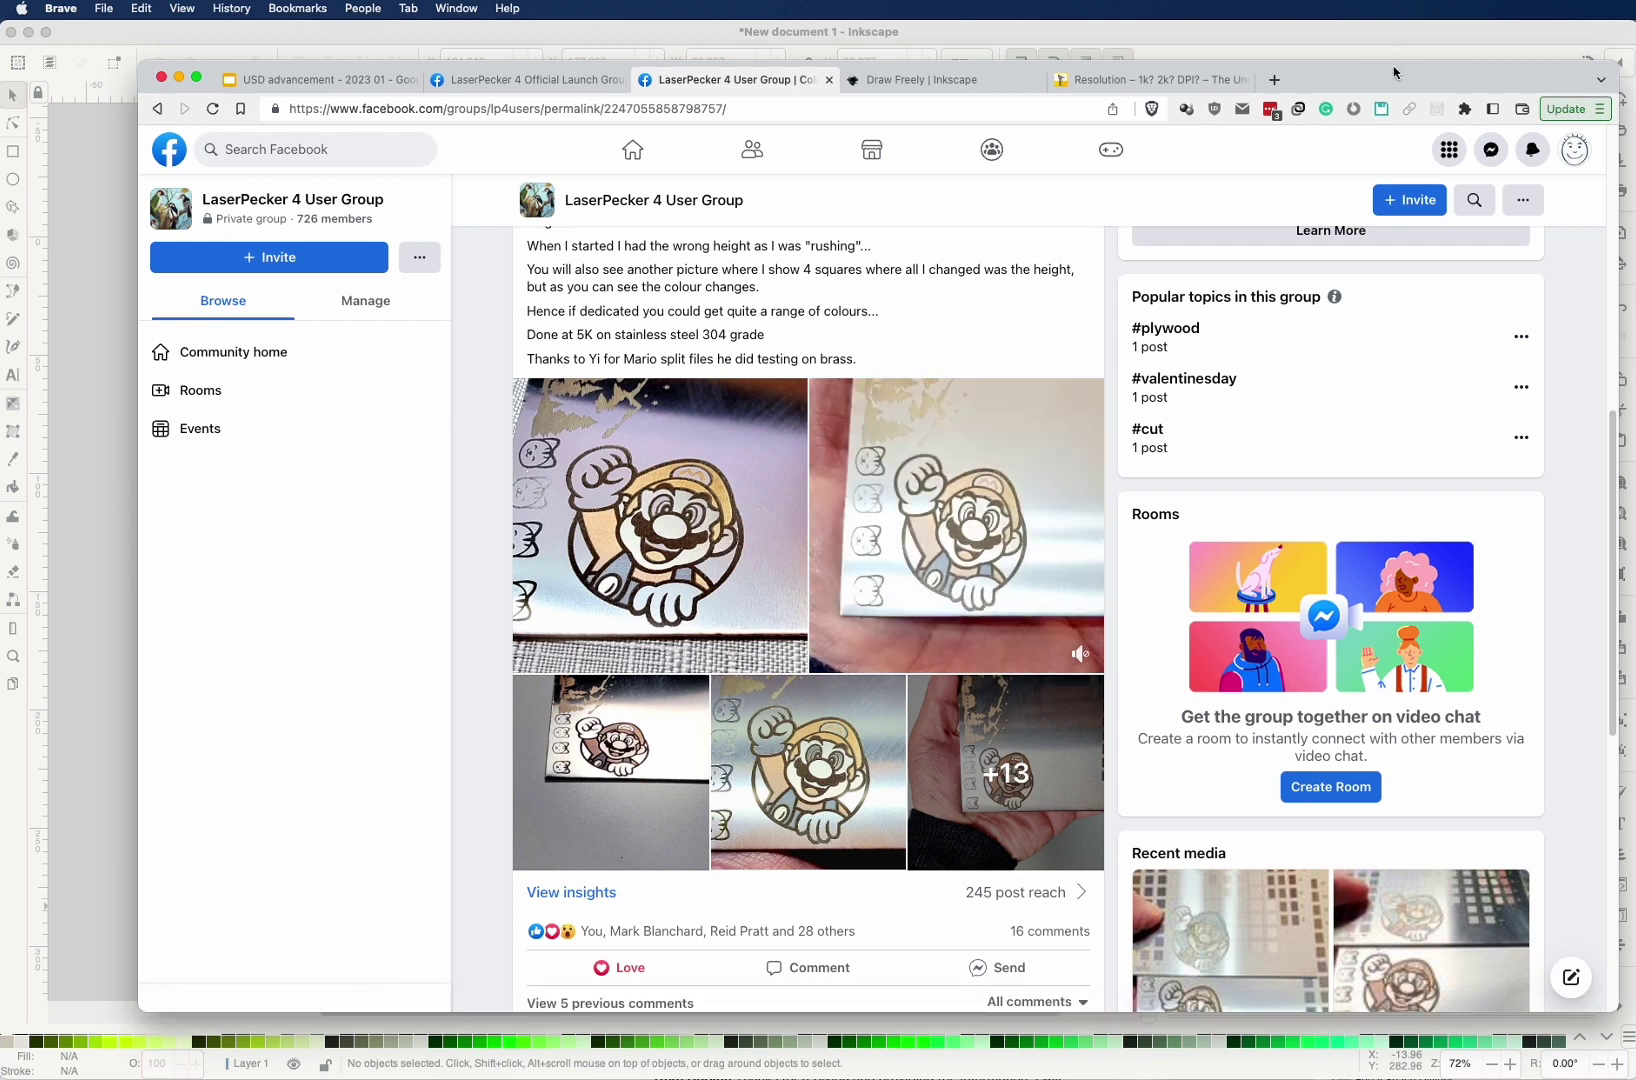
Load Inkscape's 1.2.2 download page in Brave, then minimise Brave to reveal New document 1
click(960, 82)
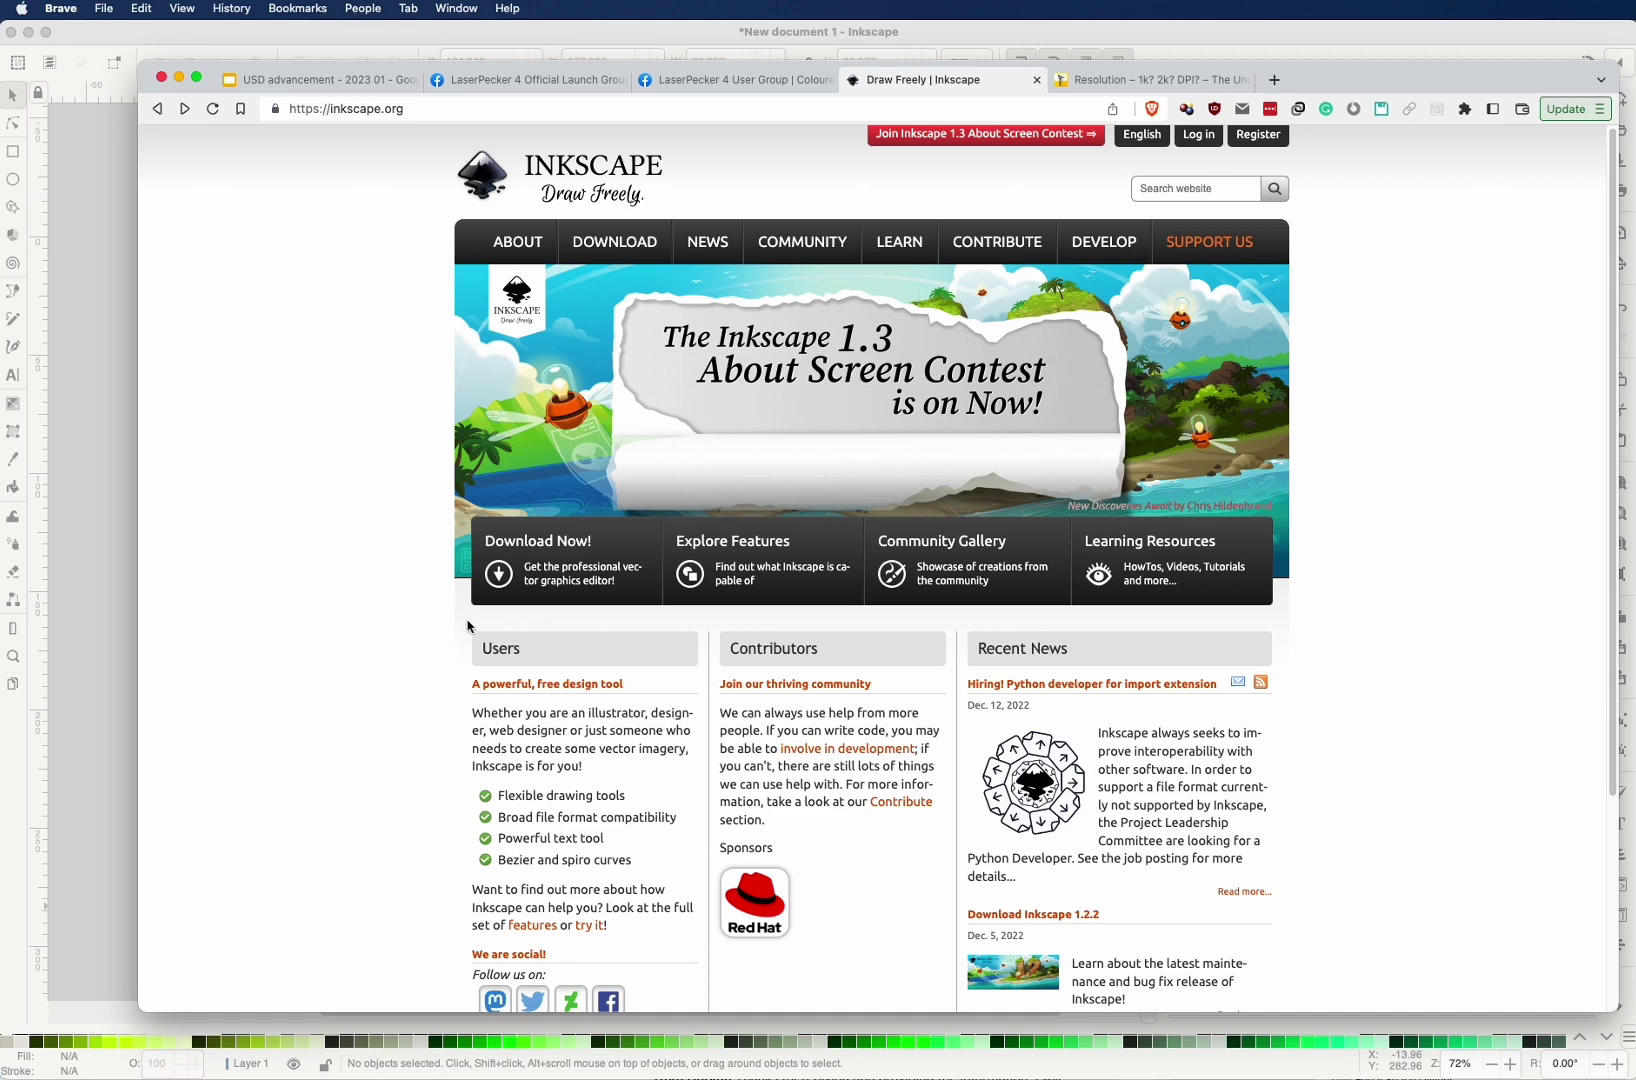
click(552, 572)
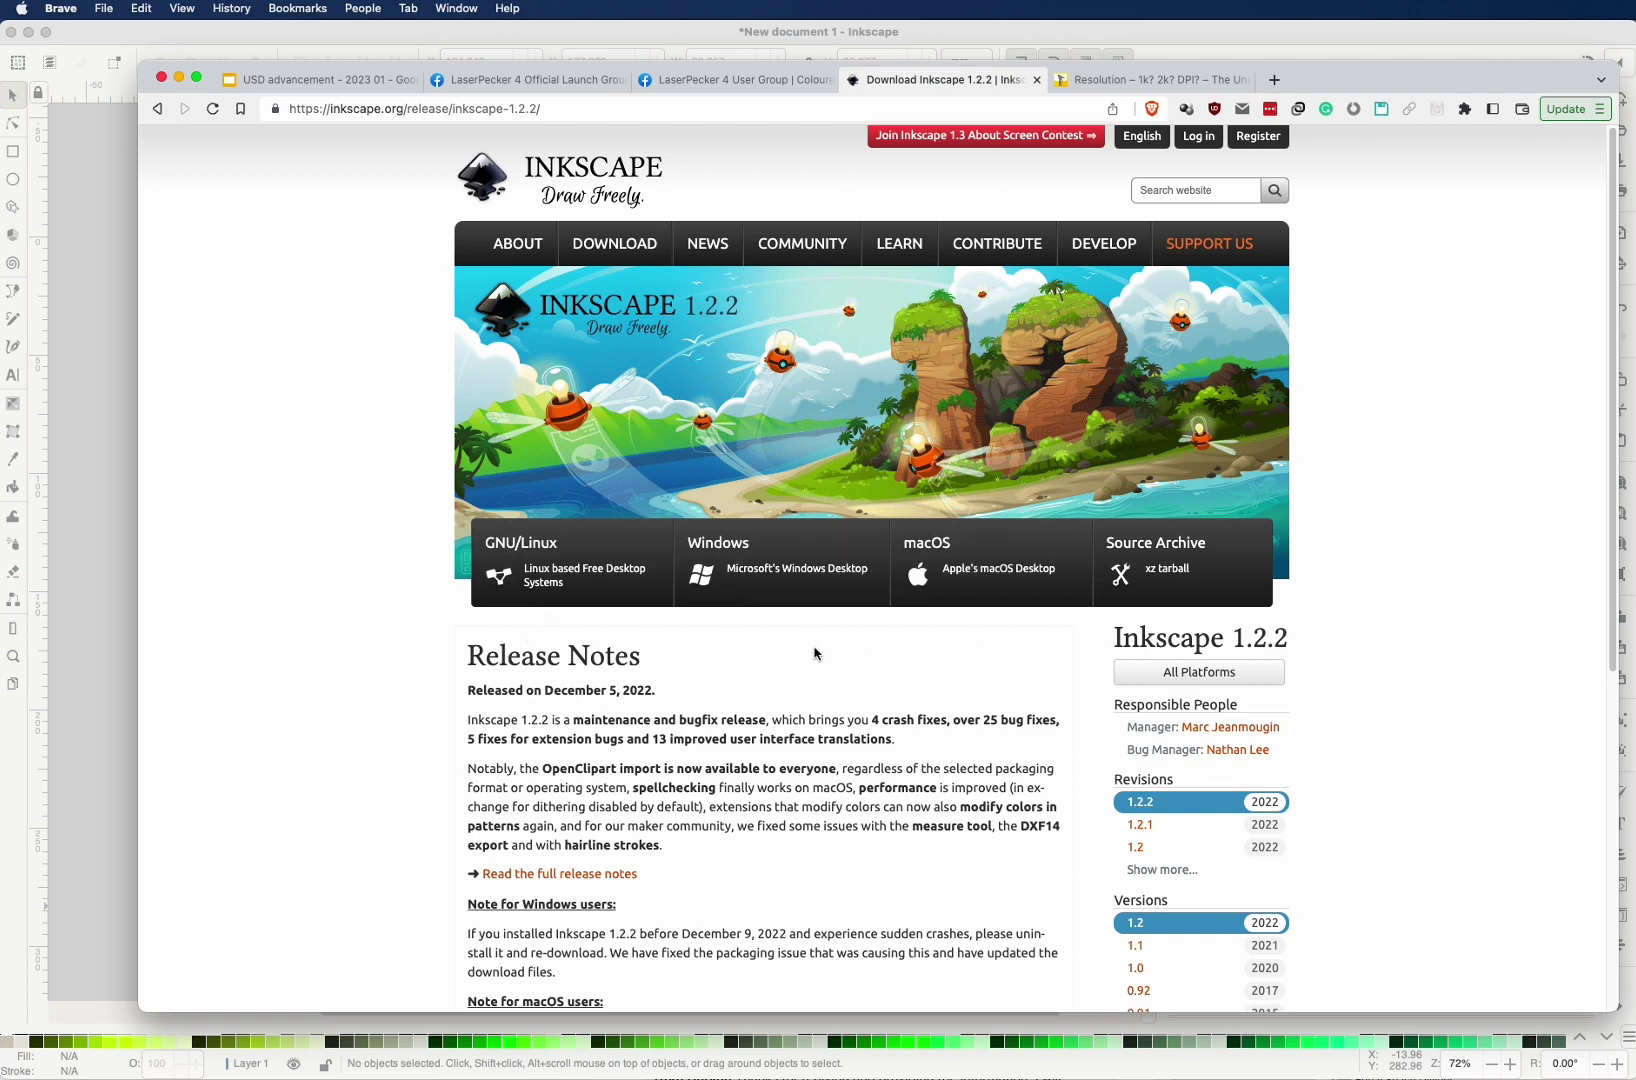
double_click(1348, 80)
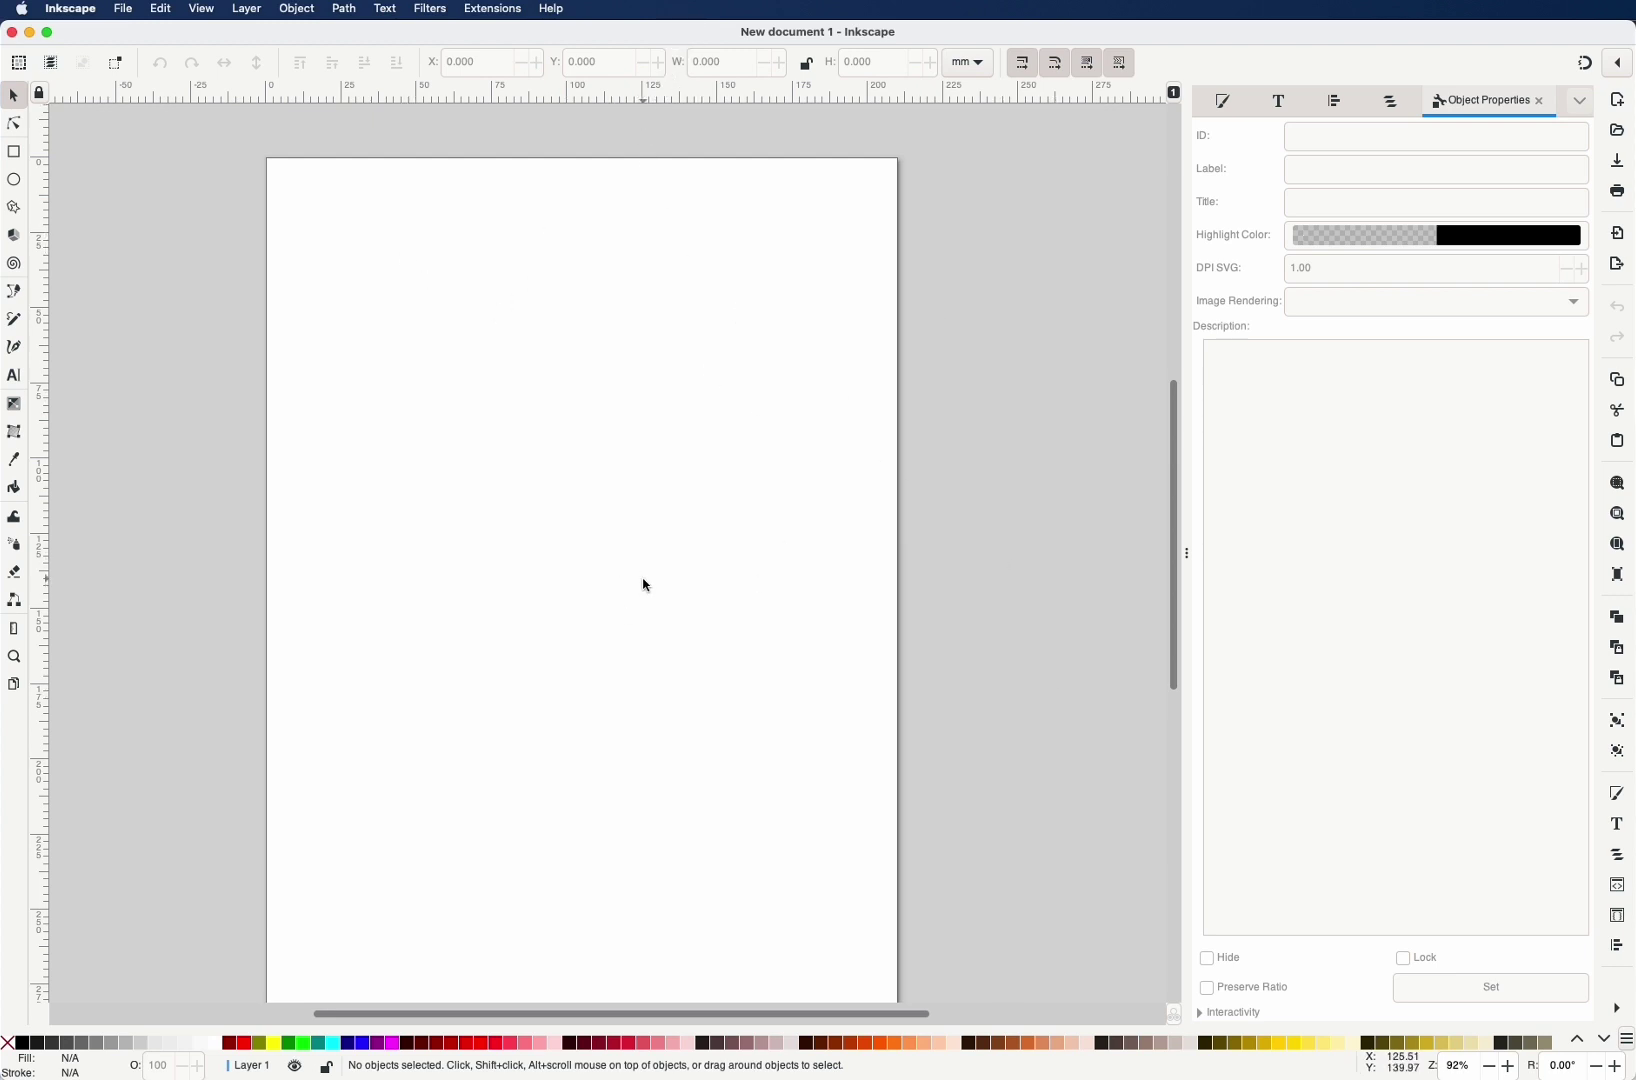
Import the Mario PNG, scale it to about 163.5 × 195.8 mm and centre it on the page
drag(442, 511, 595, 581)
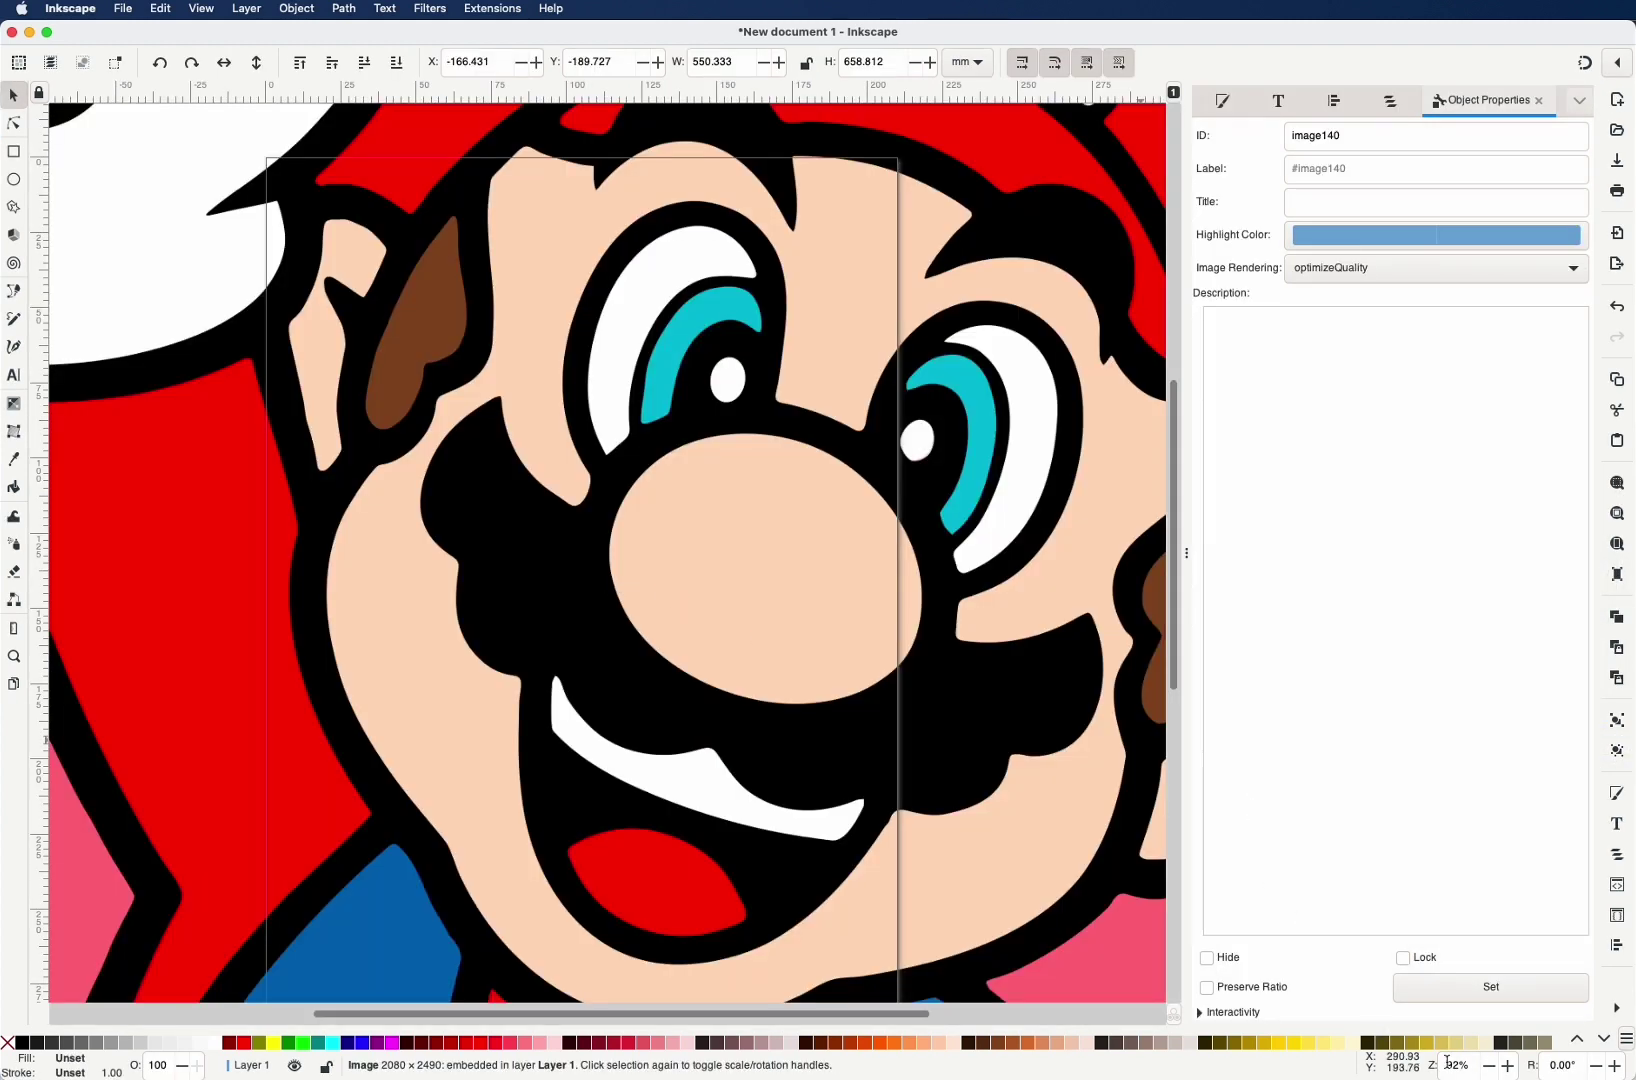
scroll(1455, 1066, down, 10)
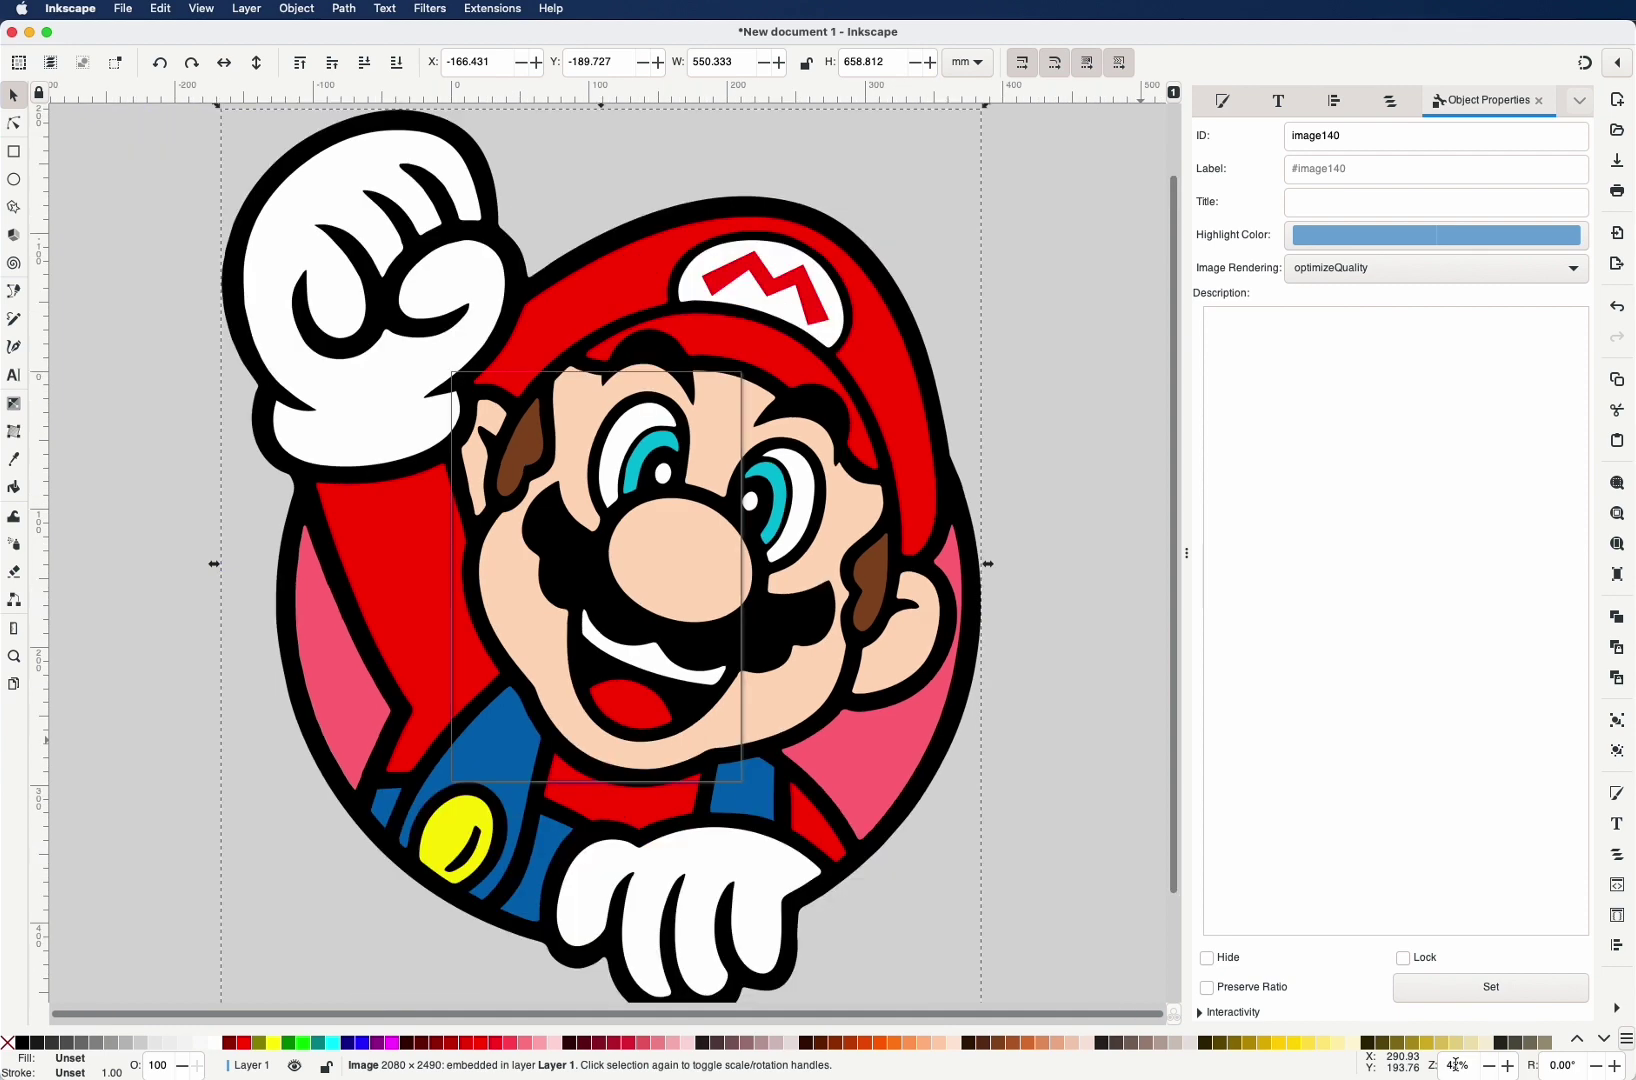
scroll(840, 615, up, 3)
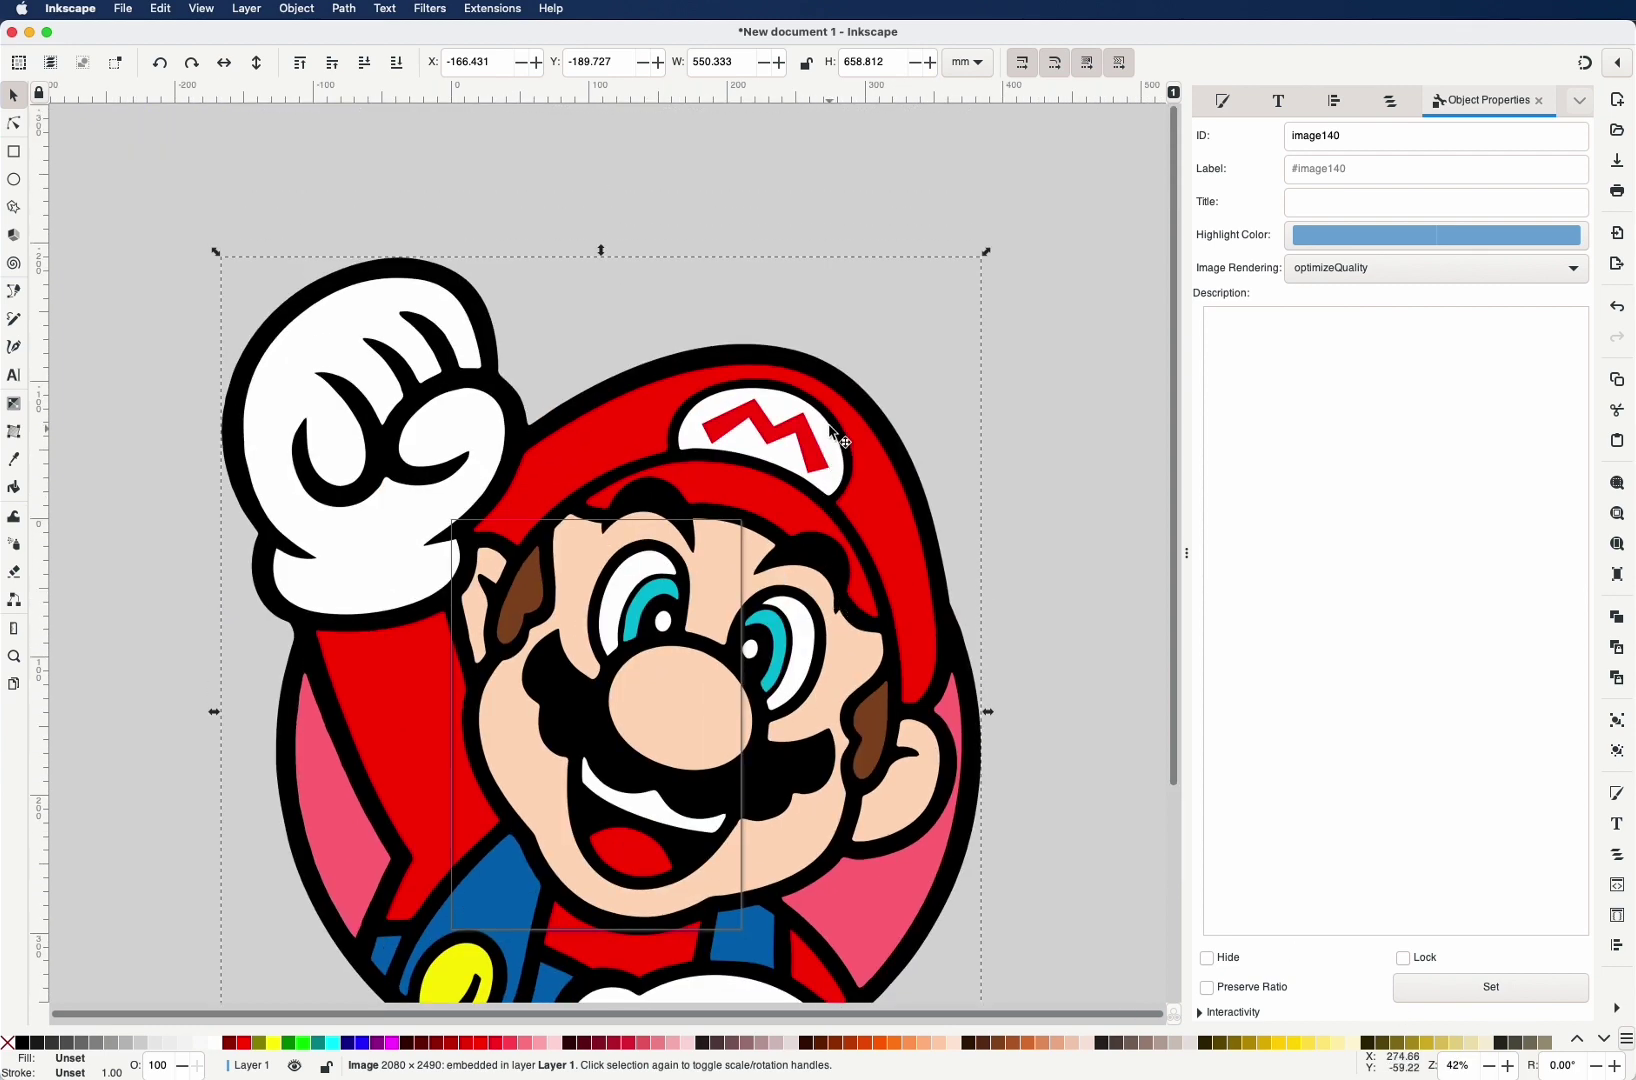
drag(990, 264, 450, 890)
drag(380, 972, 640, 693)
scroll(434, 660, down, 4)
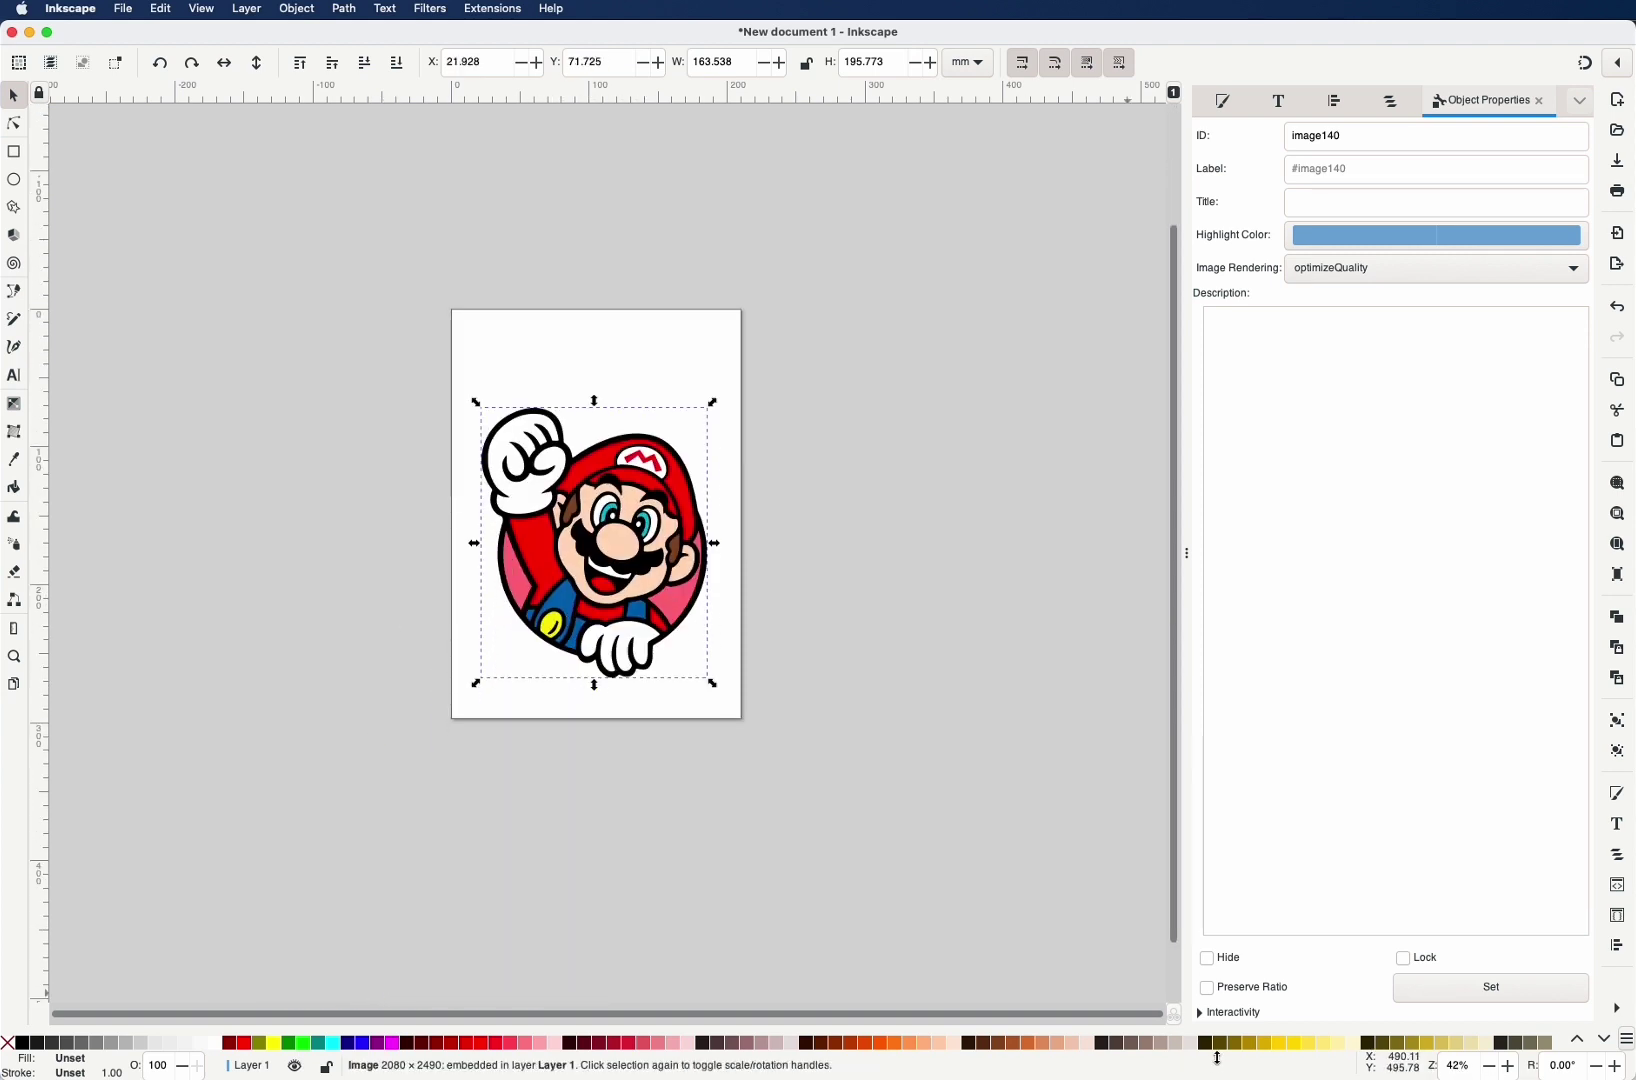
scroll(1470, 1066, up, 2)
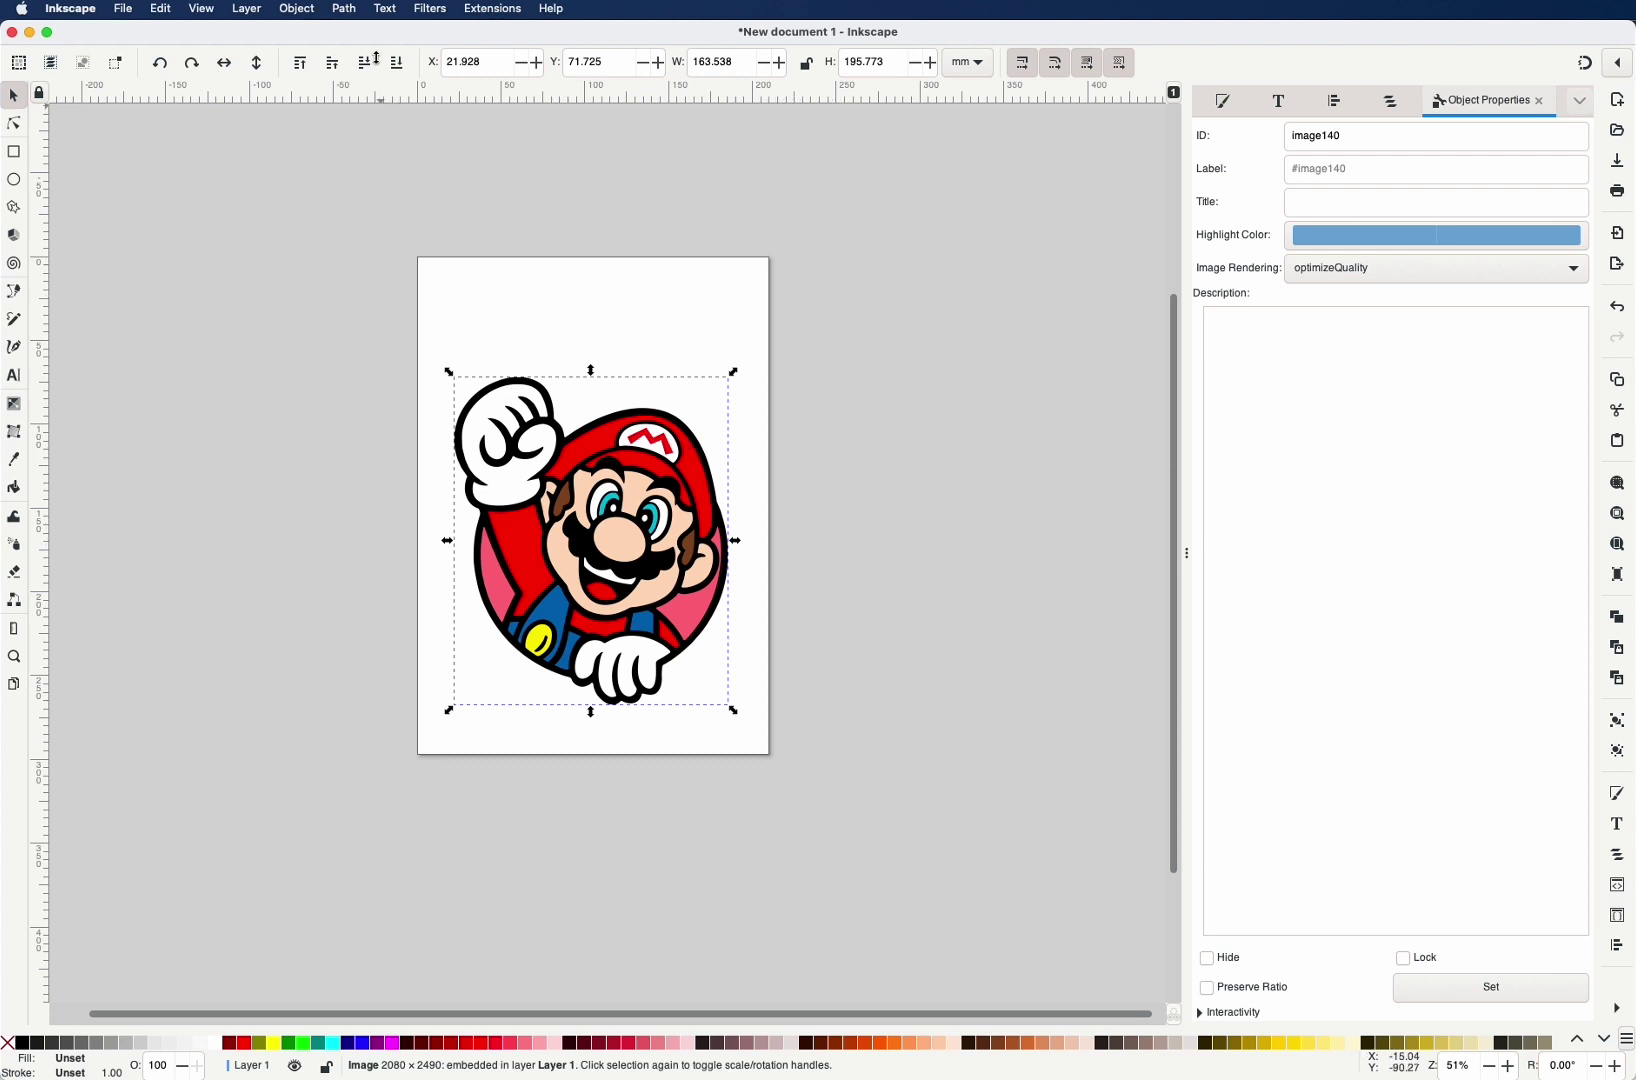
Run a Multicolor Trace Bitmap on Mario with Colours detection and background removed
click(346, 10)
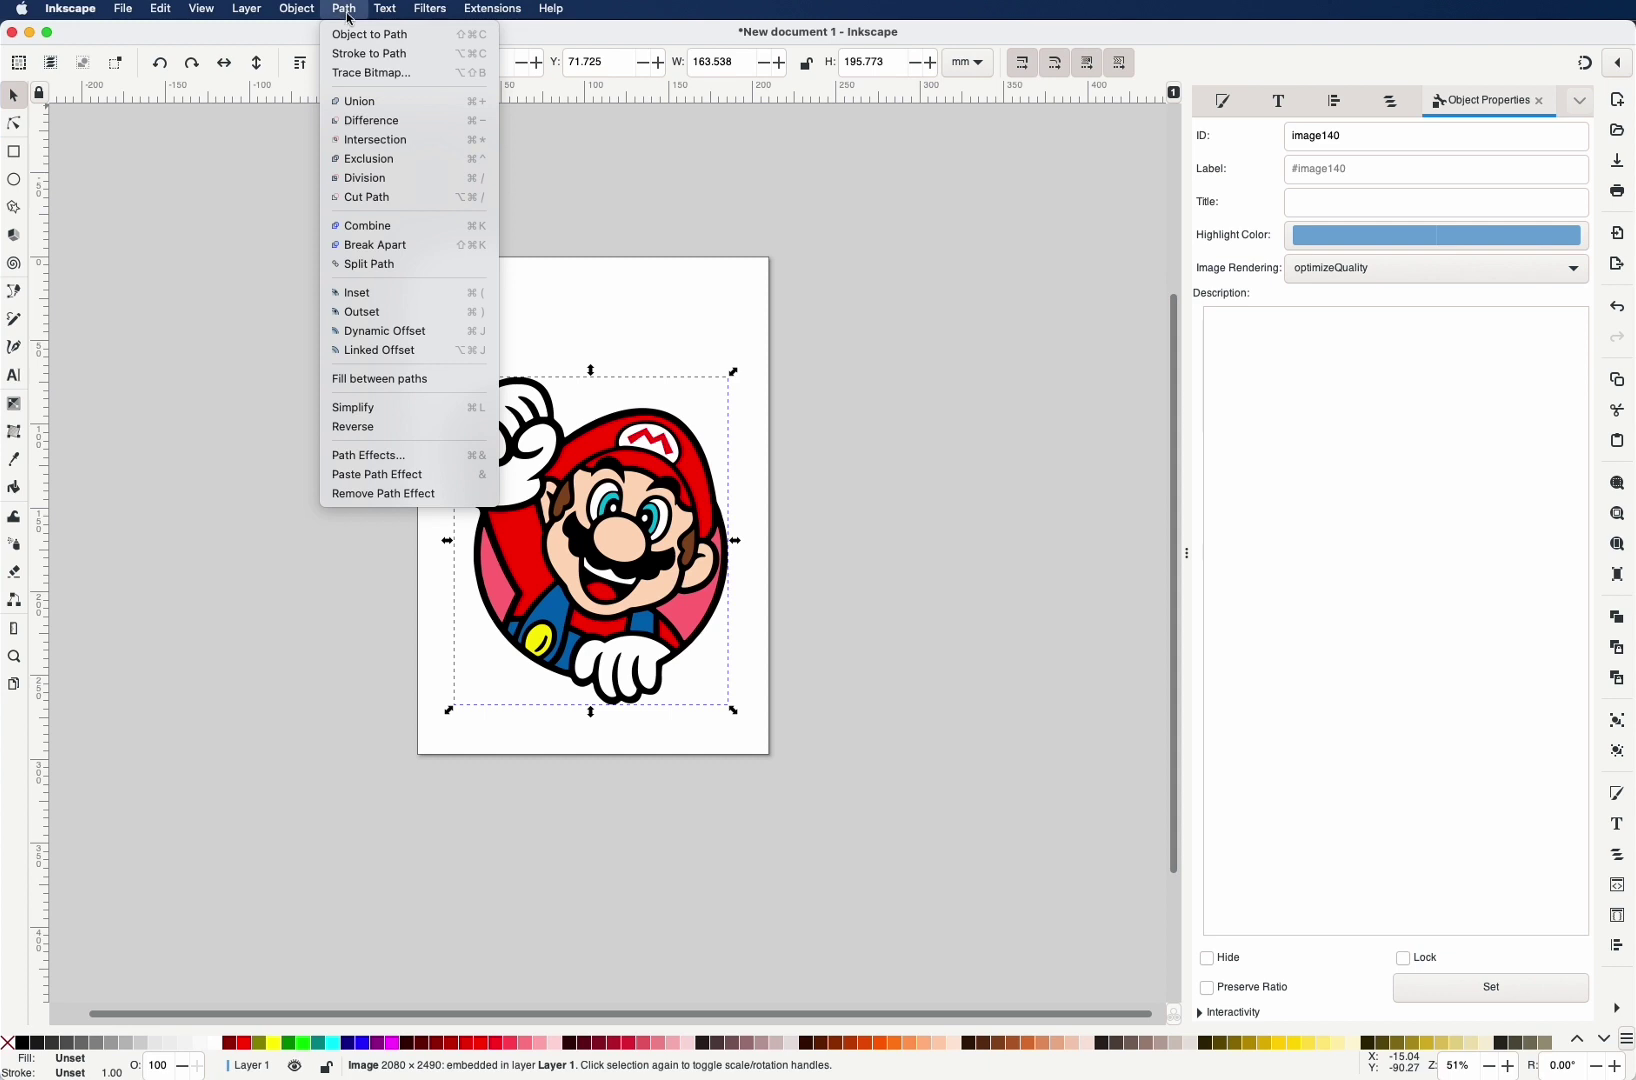
click(386, 76)
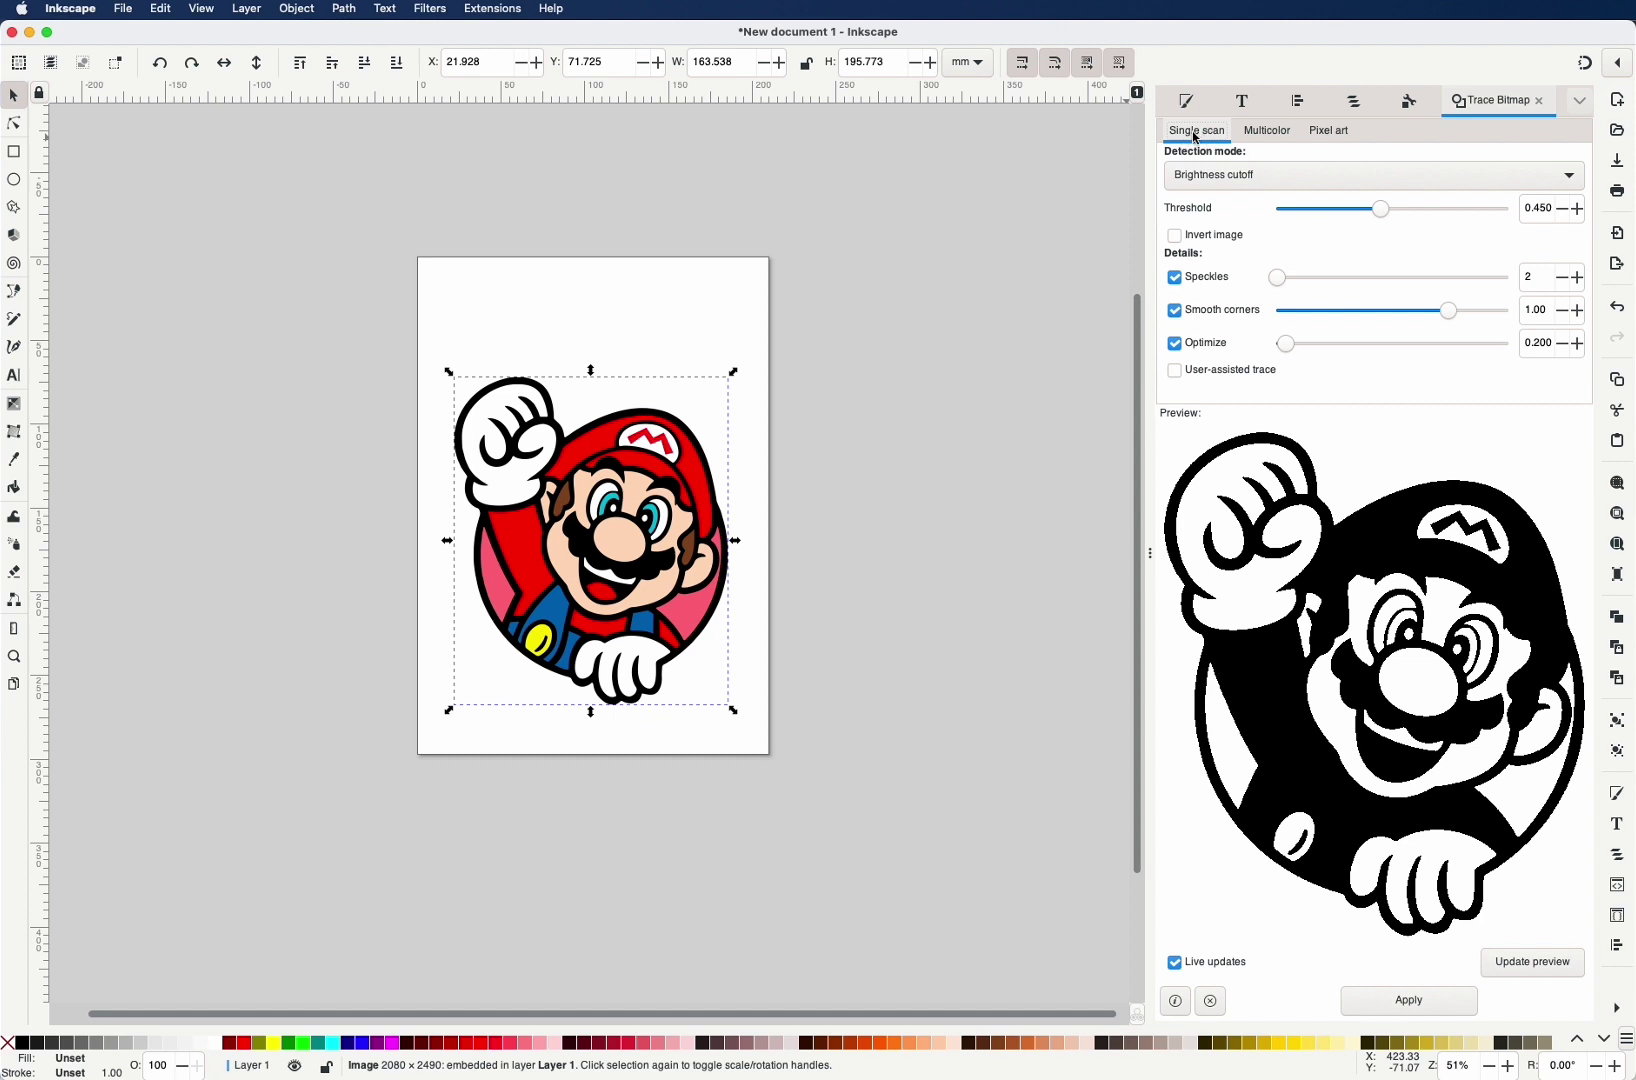
click(1269, 131)
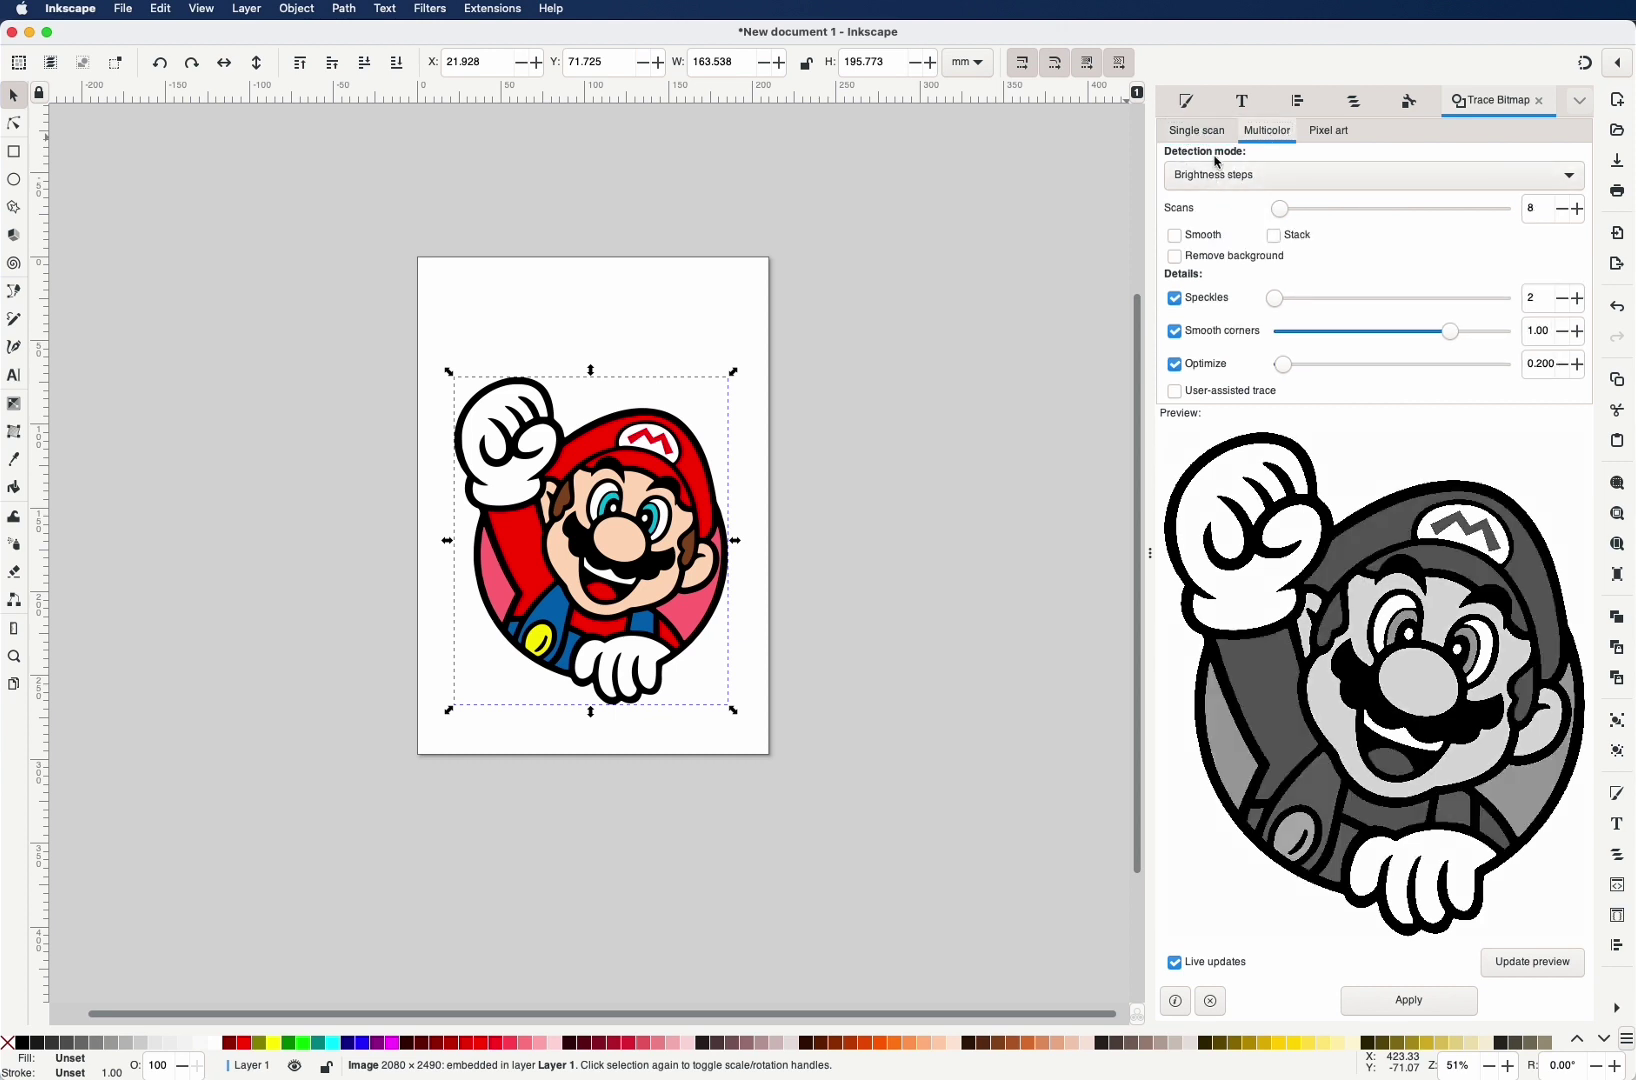
click(1247, 167)
click(1220, 198)
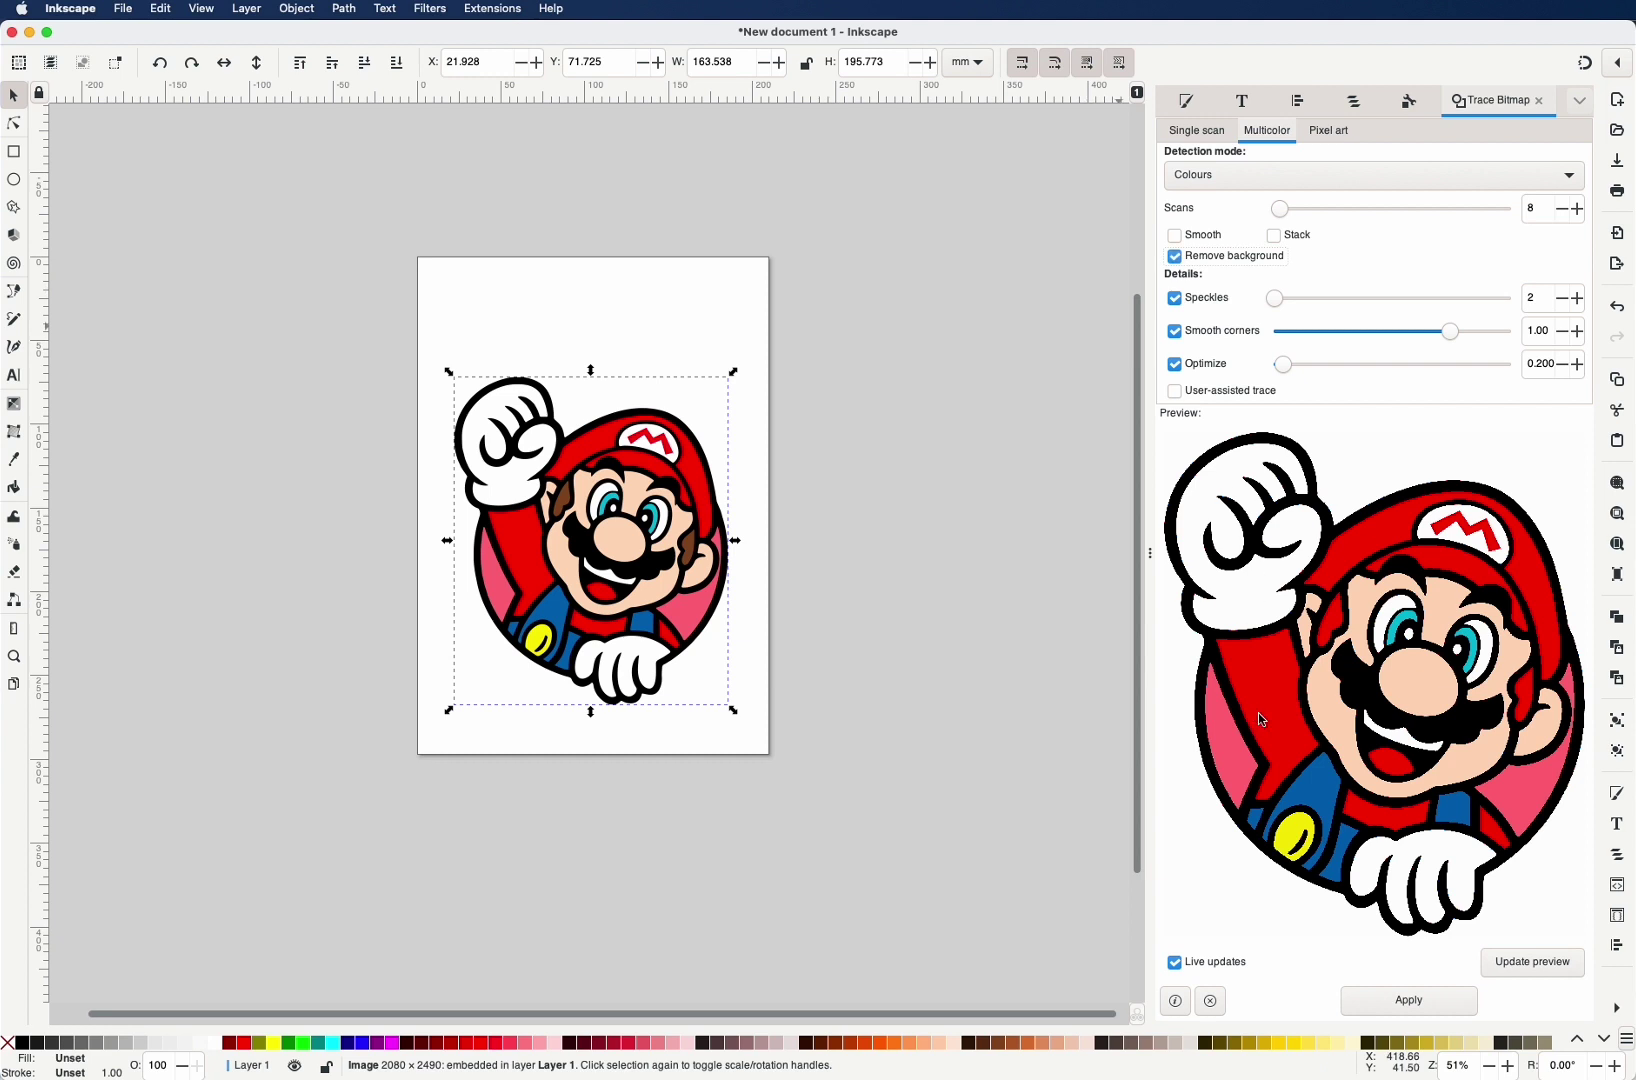
click(1430, 1003)
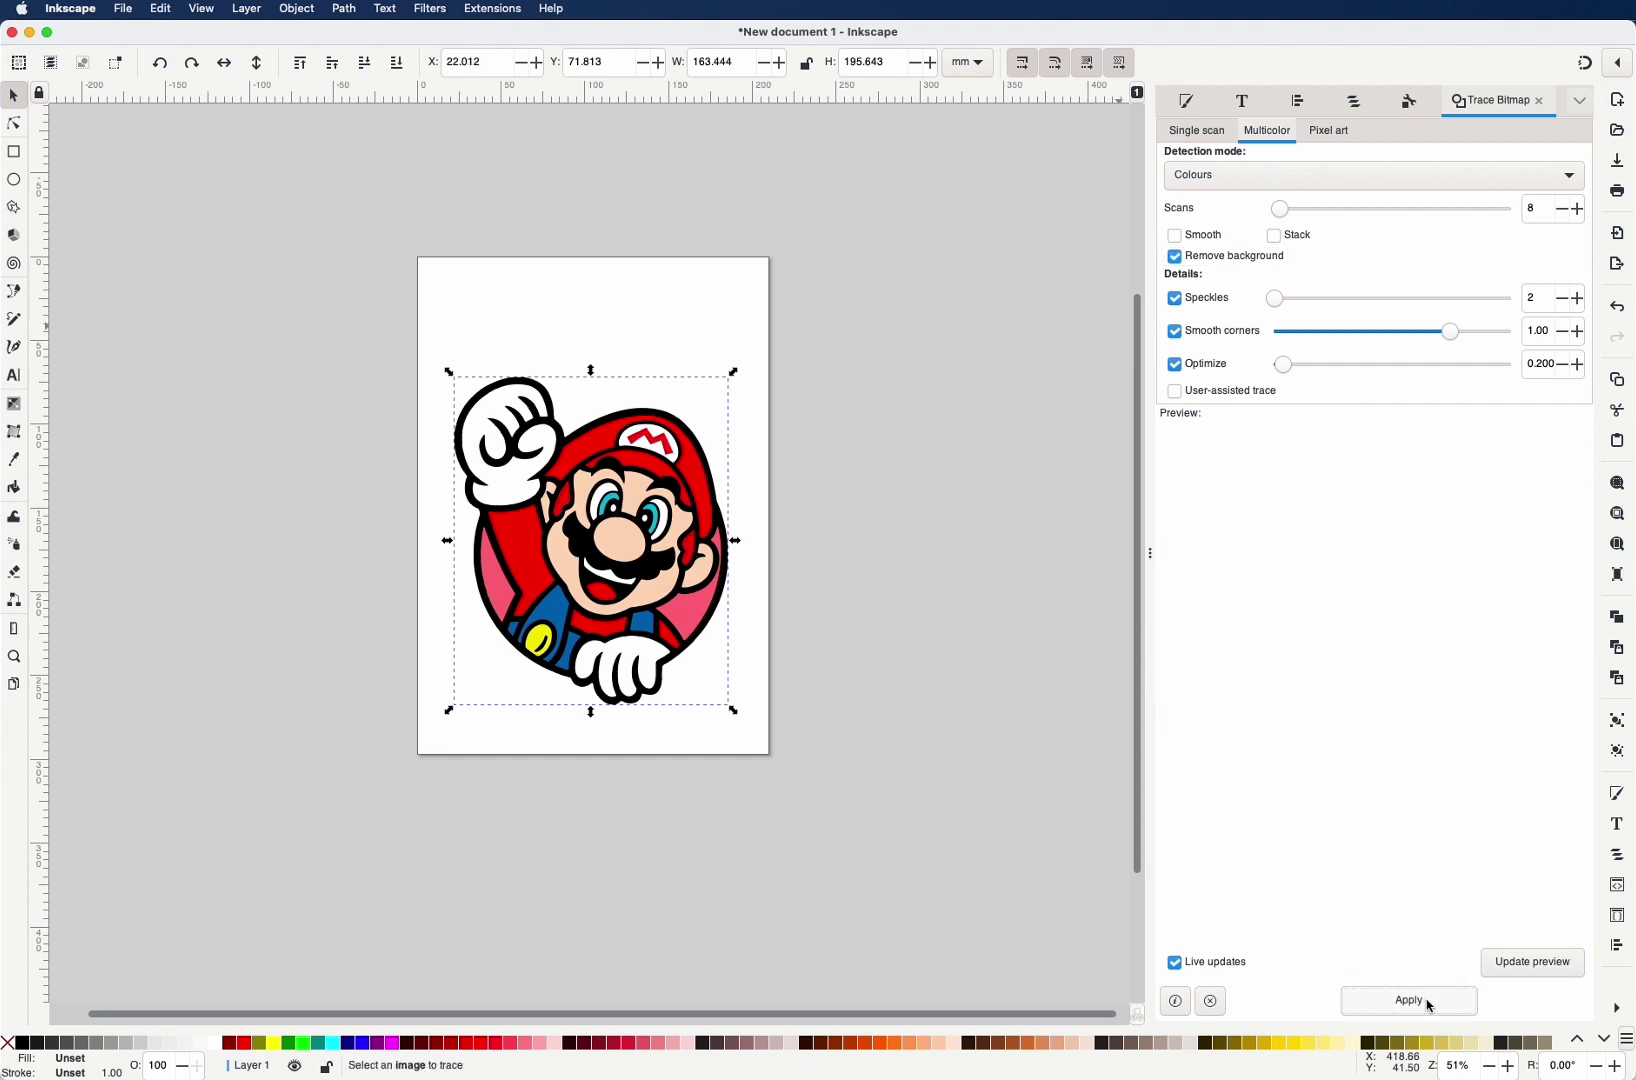
Drag the traced Mario group to the right of the page, beside the original bitmap
drag(630, 546, 958, 560)
click(630, 542)
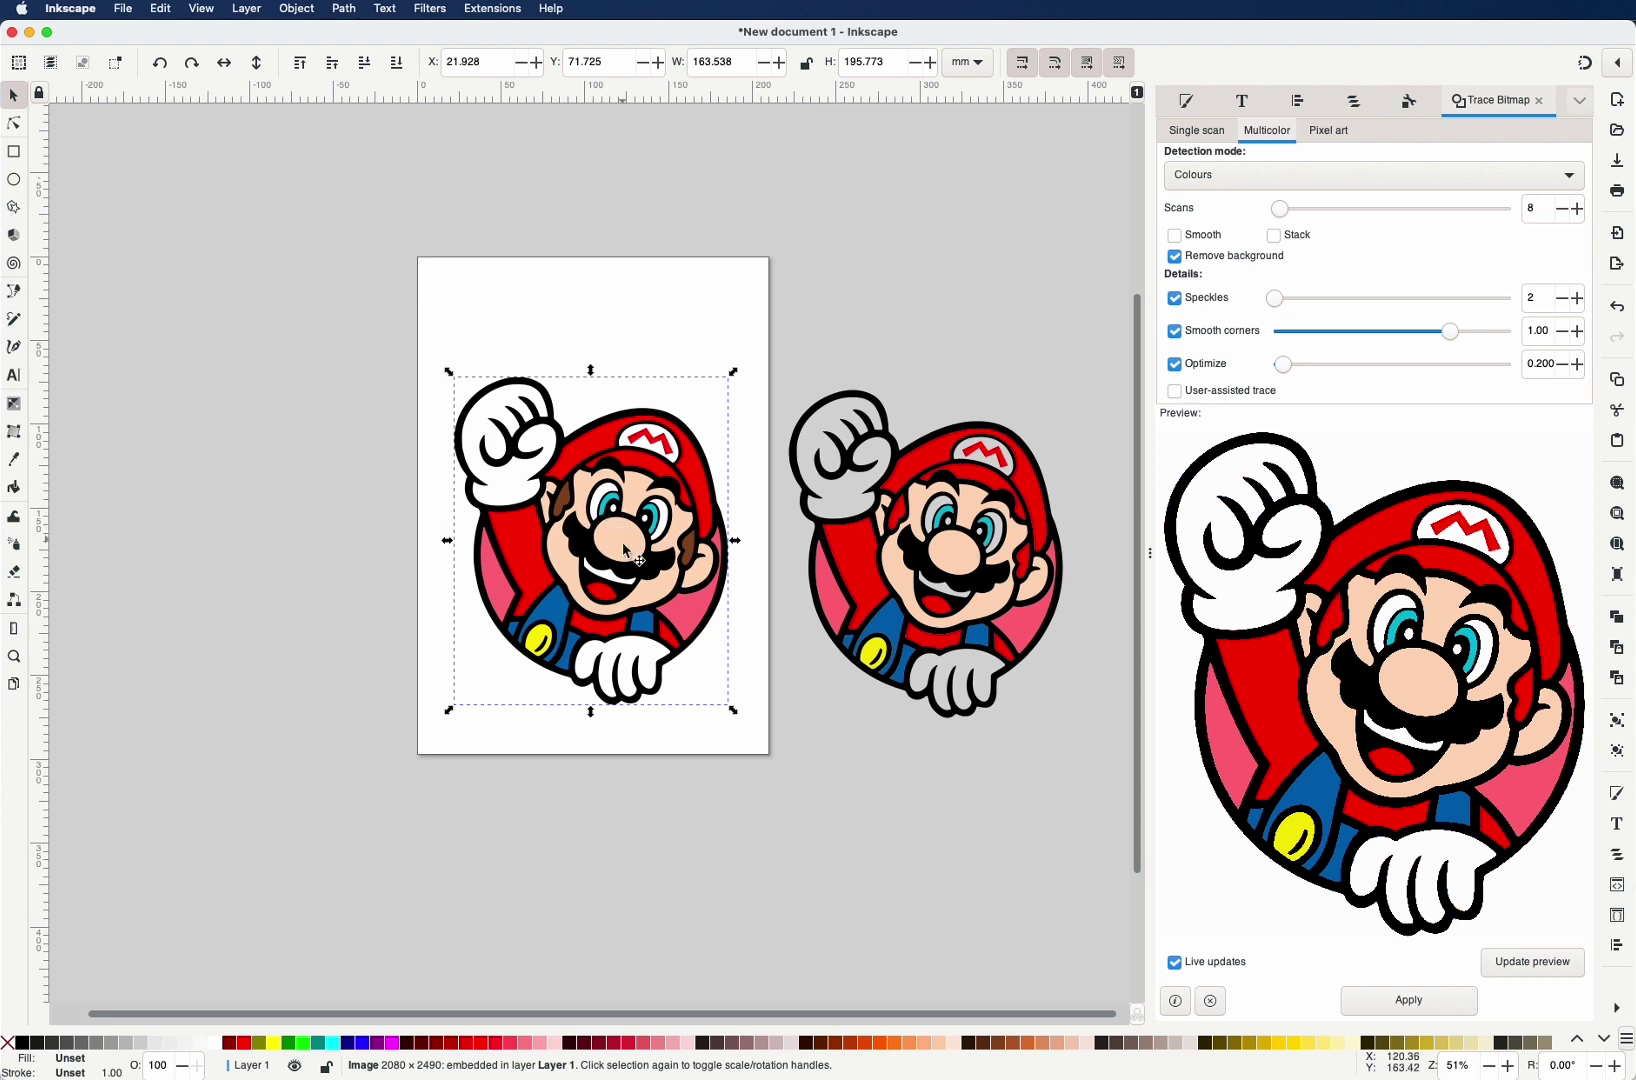
click(953, 563)
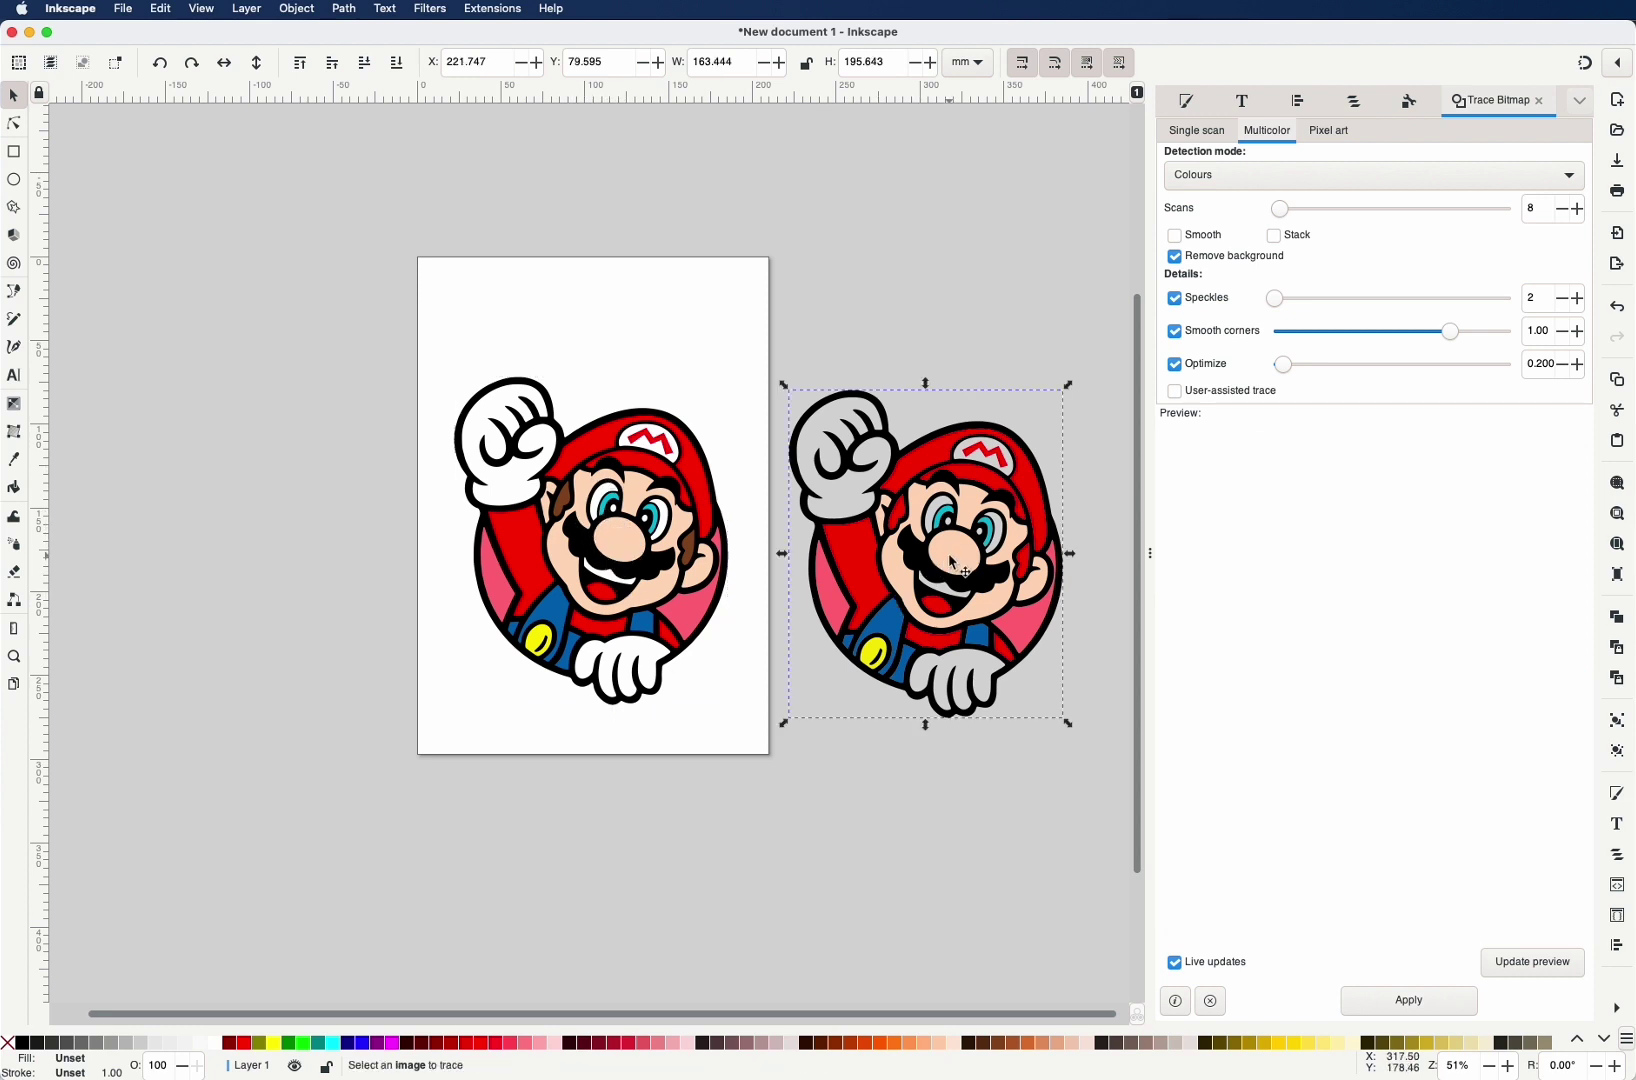
Ungroup the traced Mario, pull the red layer up and move the black outline down
right_click(953, 563)
click(1029, 824)
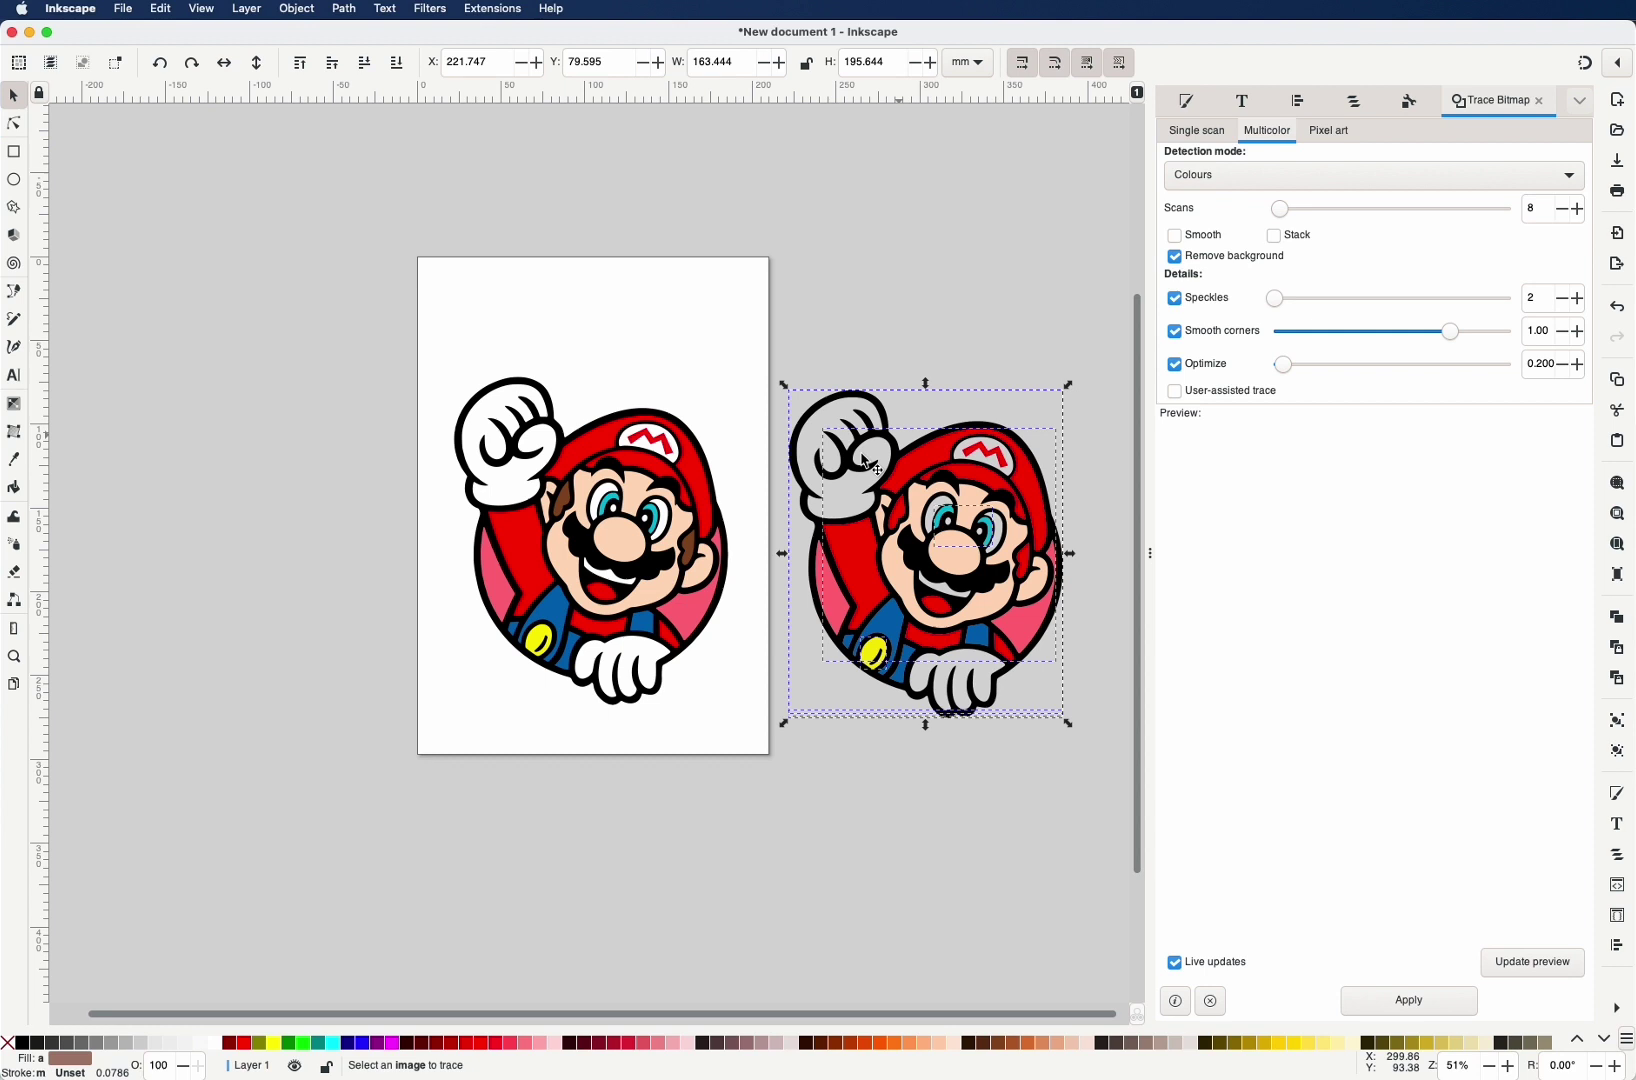
click(929, 345)
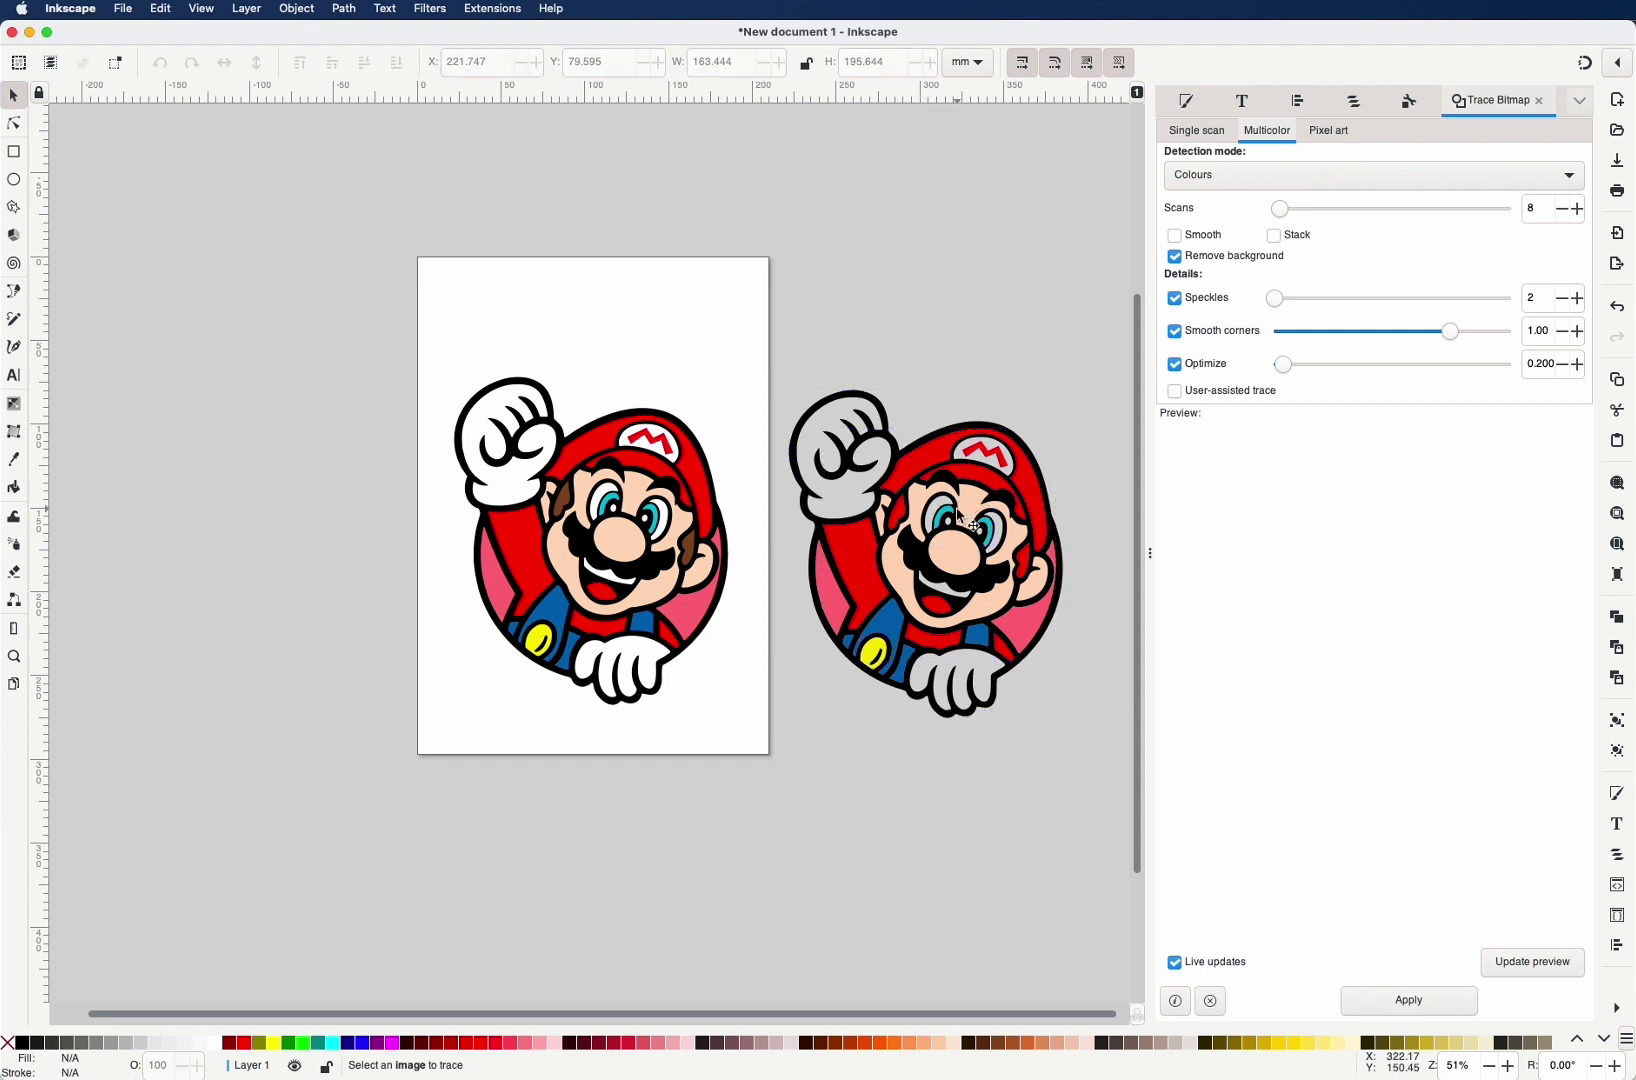
drag(936, 460, 937, 190)
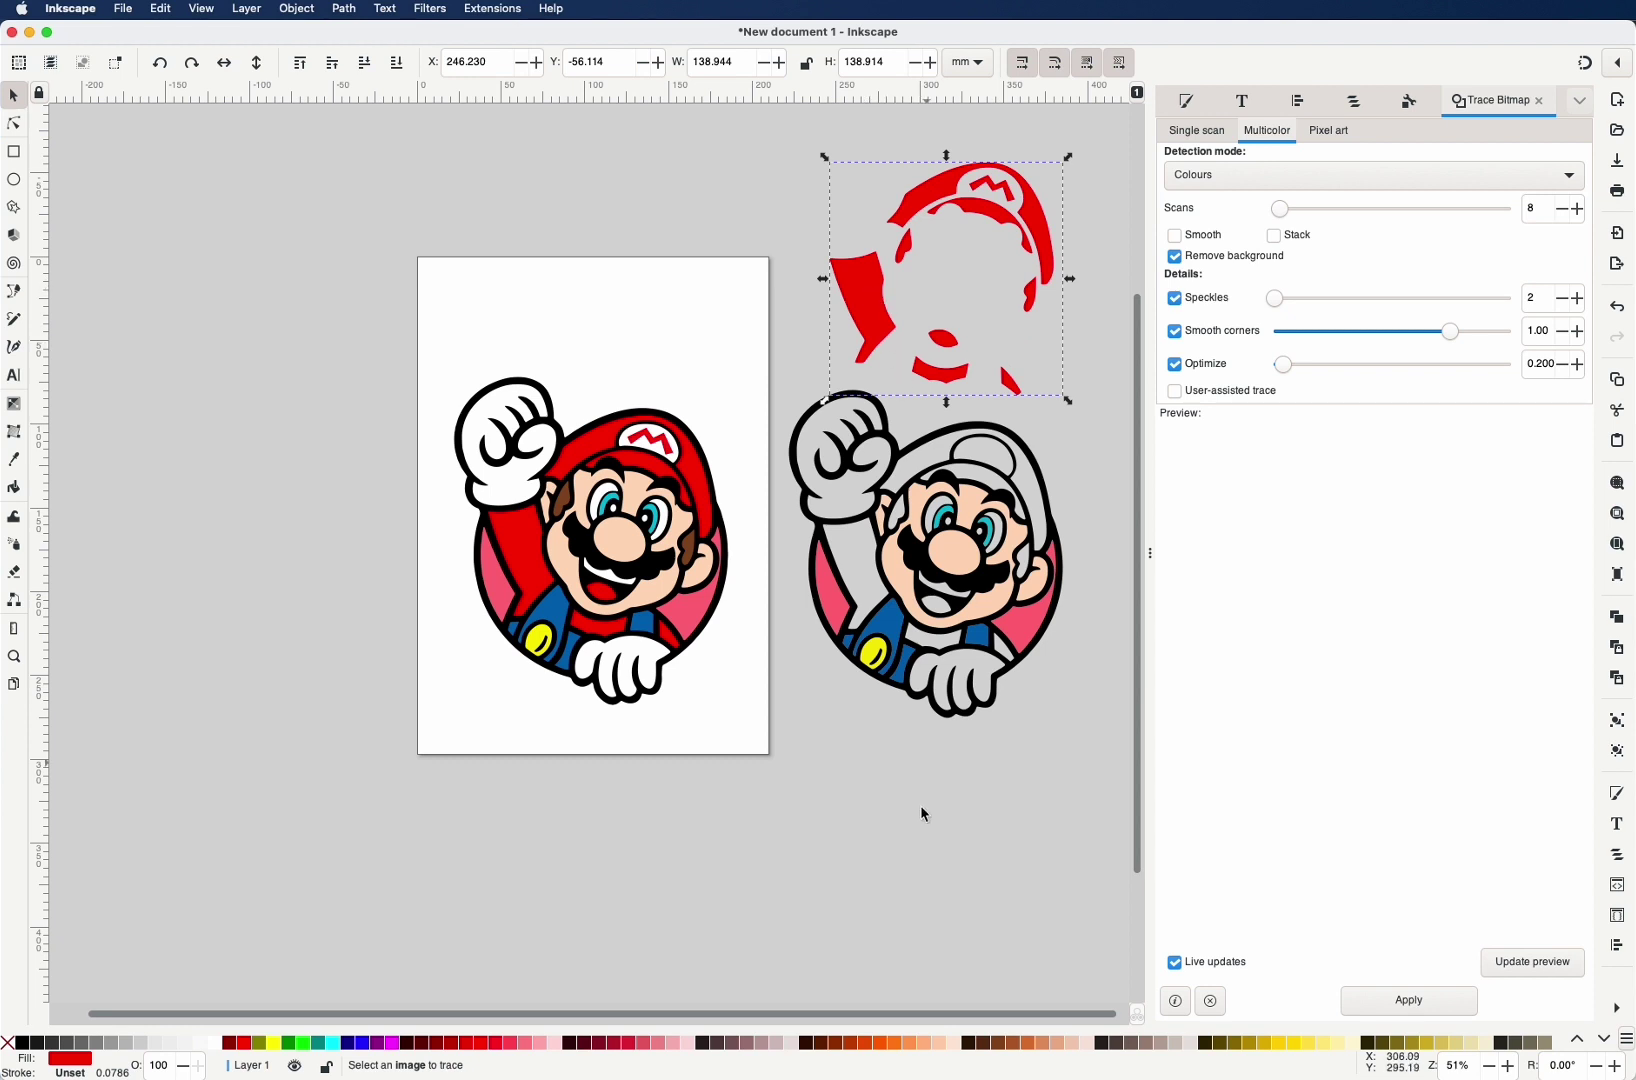
click(972, 788)
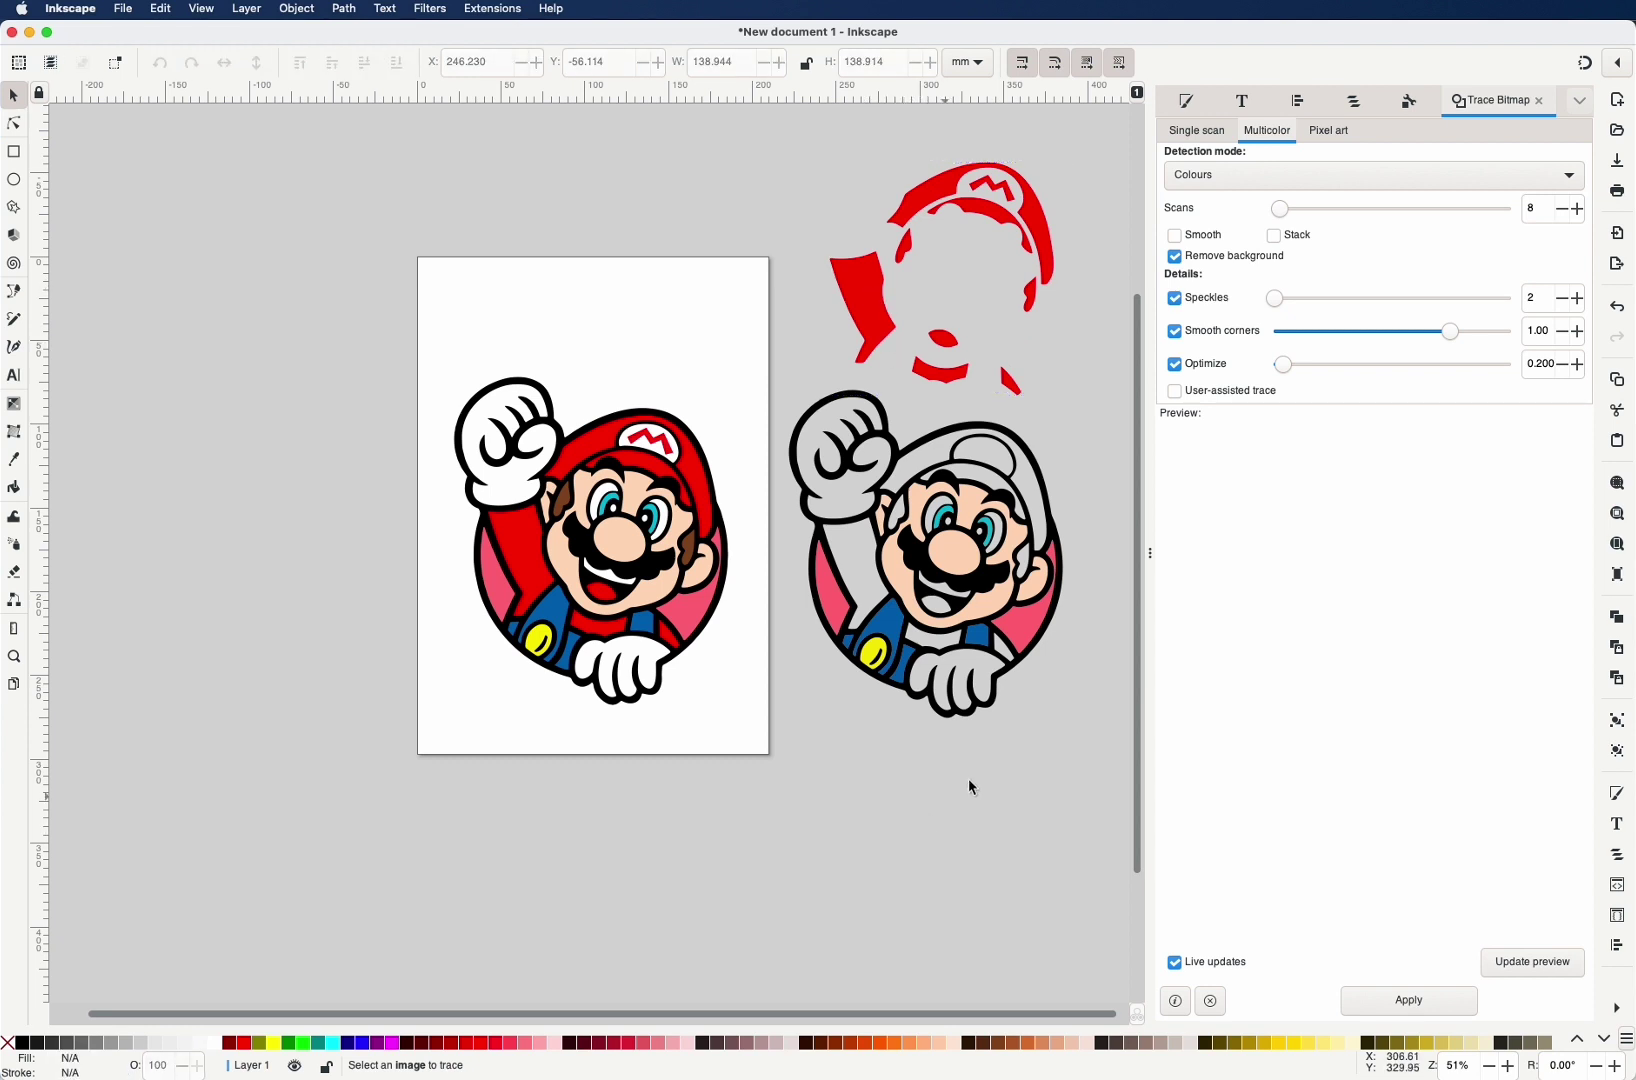
click(993, 537)
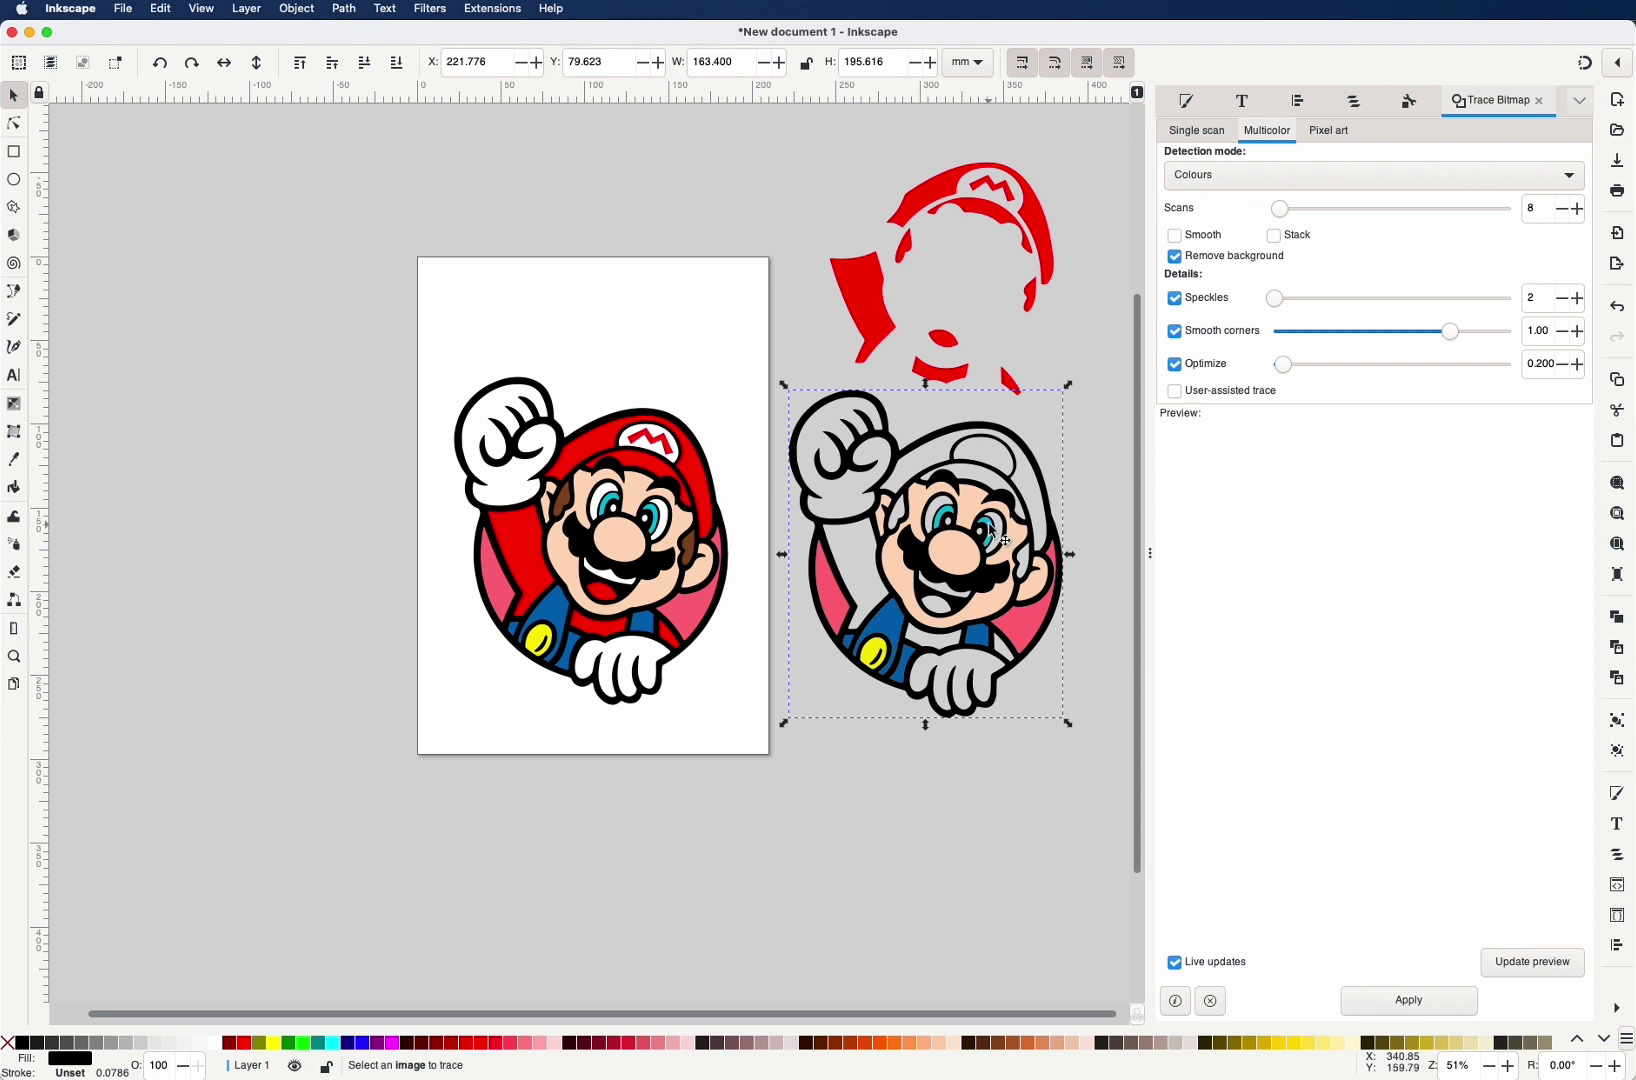
mouse_move(993, 537)
mouse_down()
mouse_move(963, 778)
mouse_move(1026, 824)
mouse_move(1005, 848)
mouse_up()
Move the peach and yellow layers up, nudge red higher and park blue left of the page
drag(968, 552, 1055, 452)
click(972, 695)
mouse_move(876, 659)
mouse_down()
mouse_move(838, 678)
mouse_move(838, 470)
mouse_up()
mouse_move(893, 630)
mouse_down()
mouse_move(893, 597)
mouse_move(893, 658)
mouse_move(899, 632)
mouse_move(924, 648)
mouse_move(951, 628)
mouse_up()
click(880, 308)
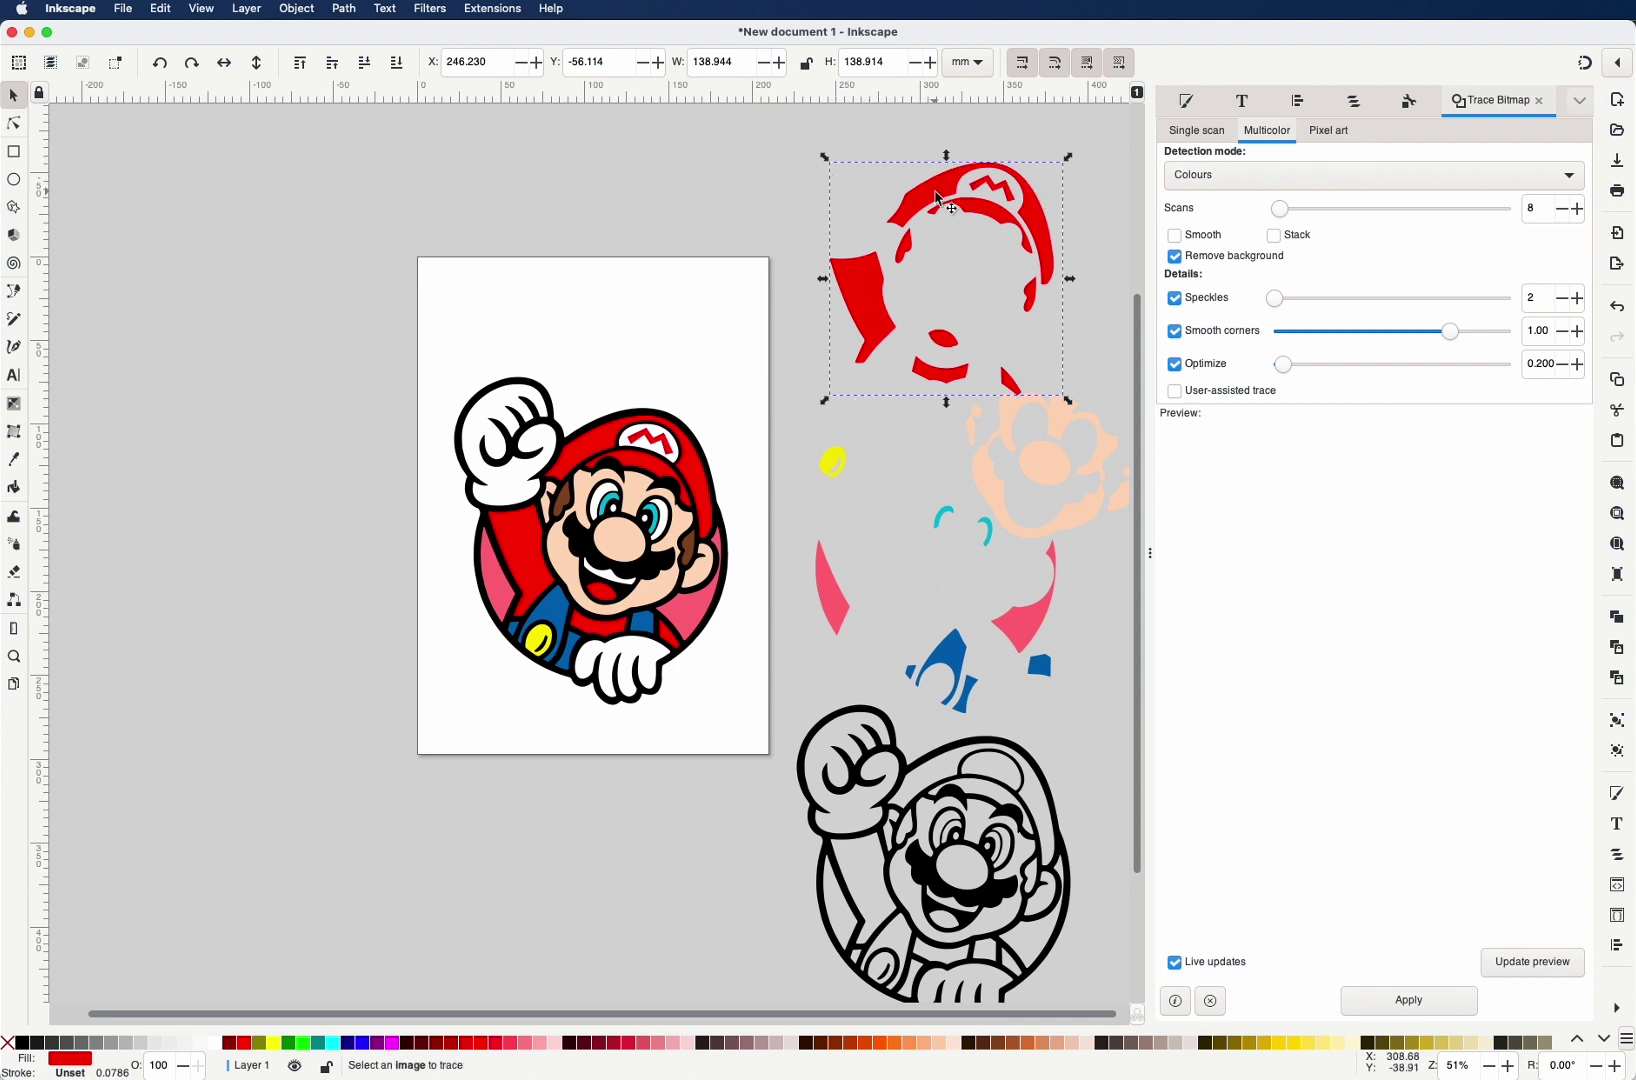
drag(938, 198, 934, 153)
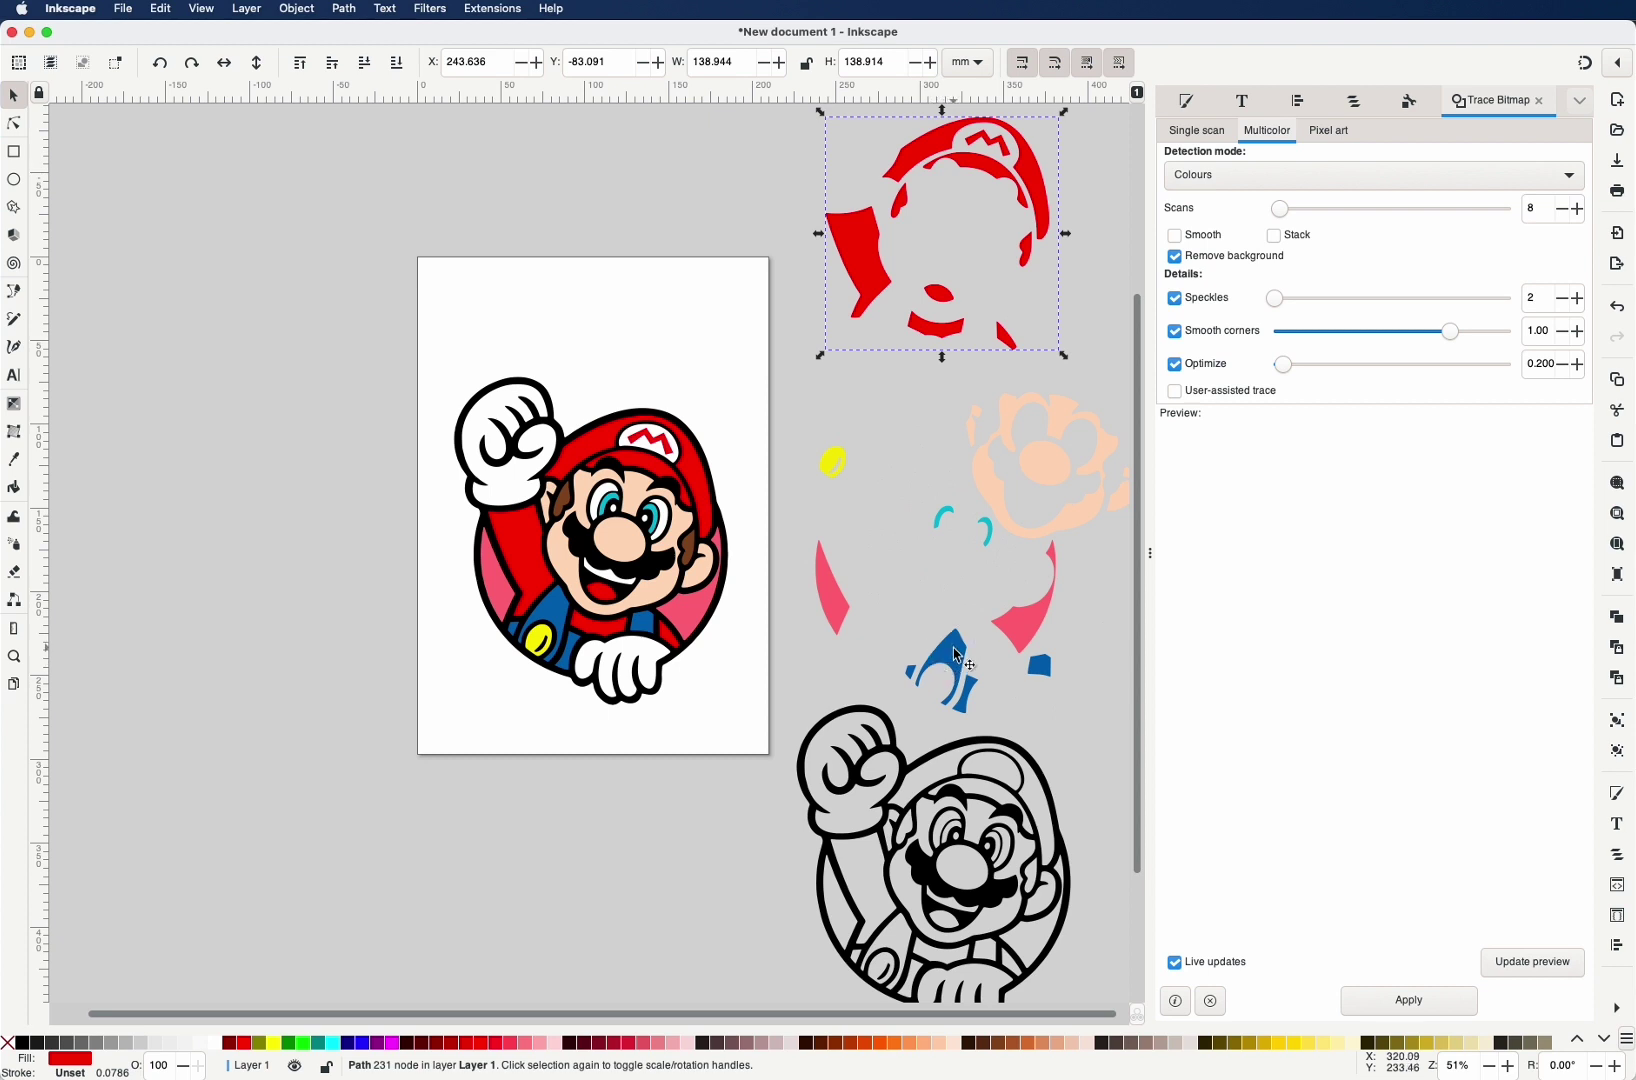
mouse_move(958, 655)
mouse_down()
mouse_move(918, 637)
mouse_move(225, 808)
mouse_move(222, 688)
mouse_move(272, 664)
mouse_move(258, 637)
mouse_up()
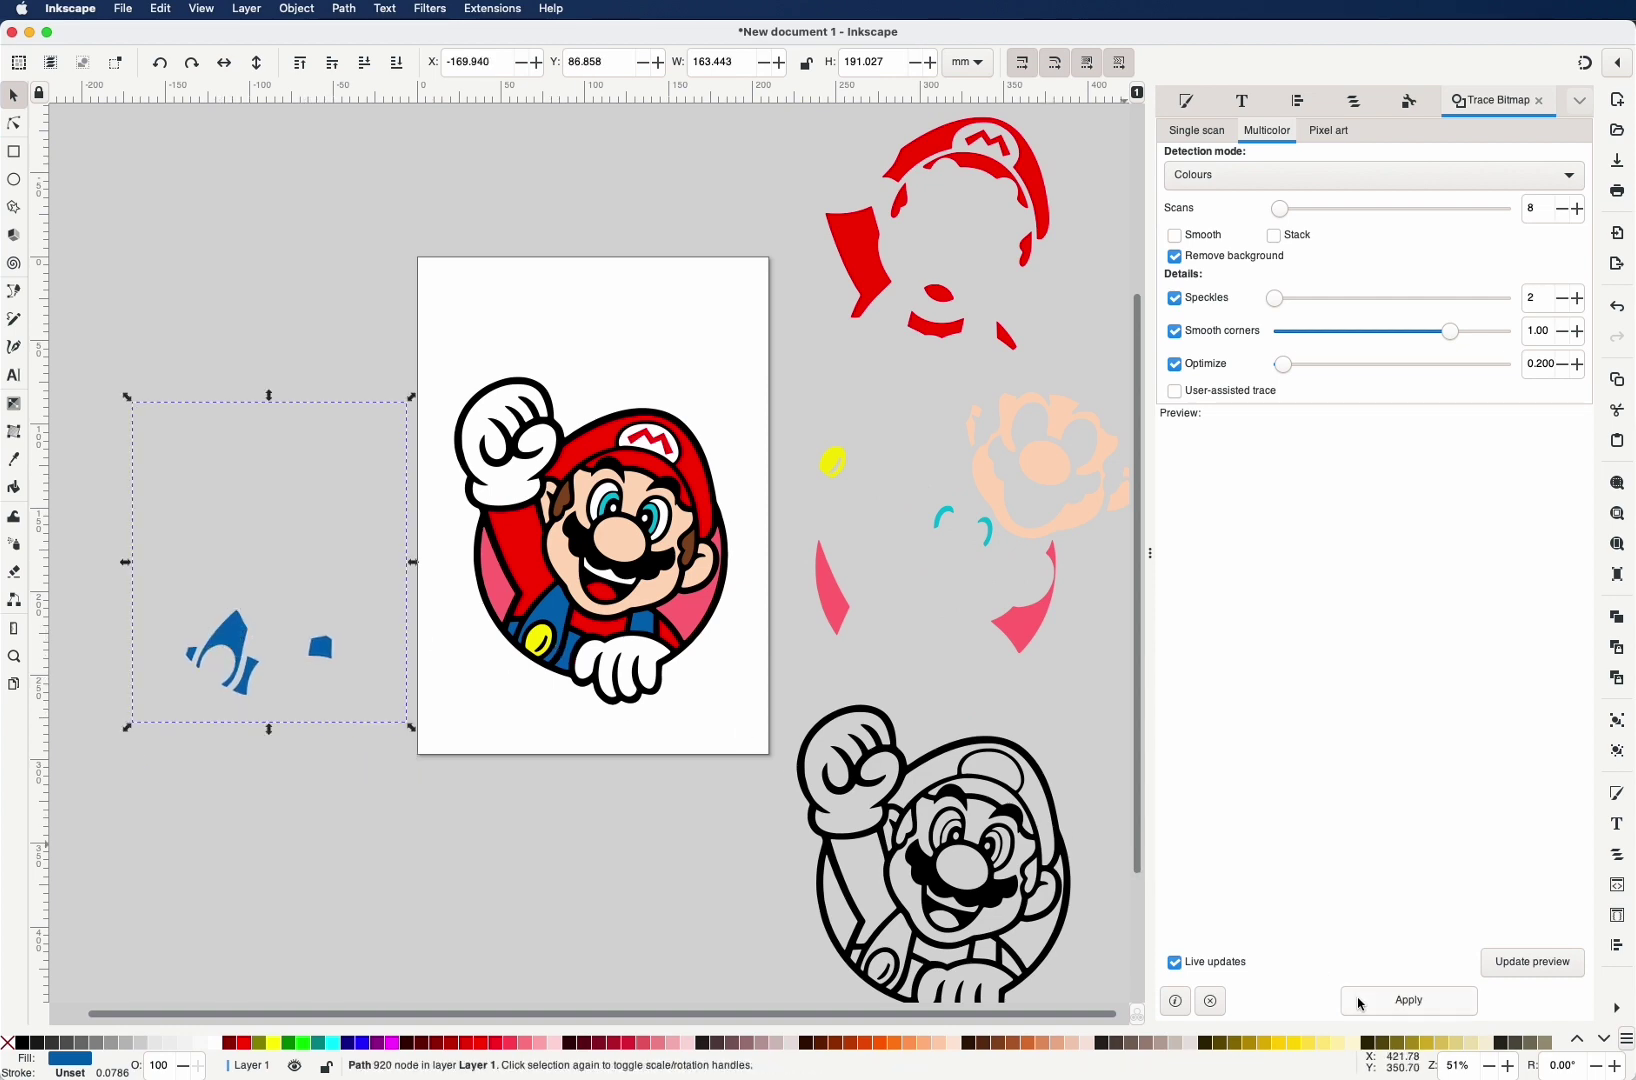
Zoom in on the blue pieces' stray specks, then bring the engraved-Marios Facebook photo over the canvas
scroll(1461, 1068, up, 2)
scroll(1461, 1068, up, 2)
drag(563, 1013, 334, 1012)
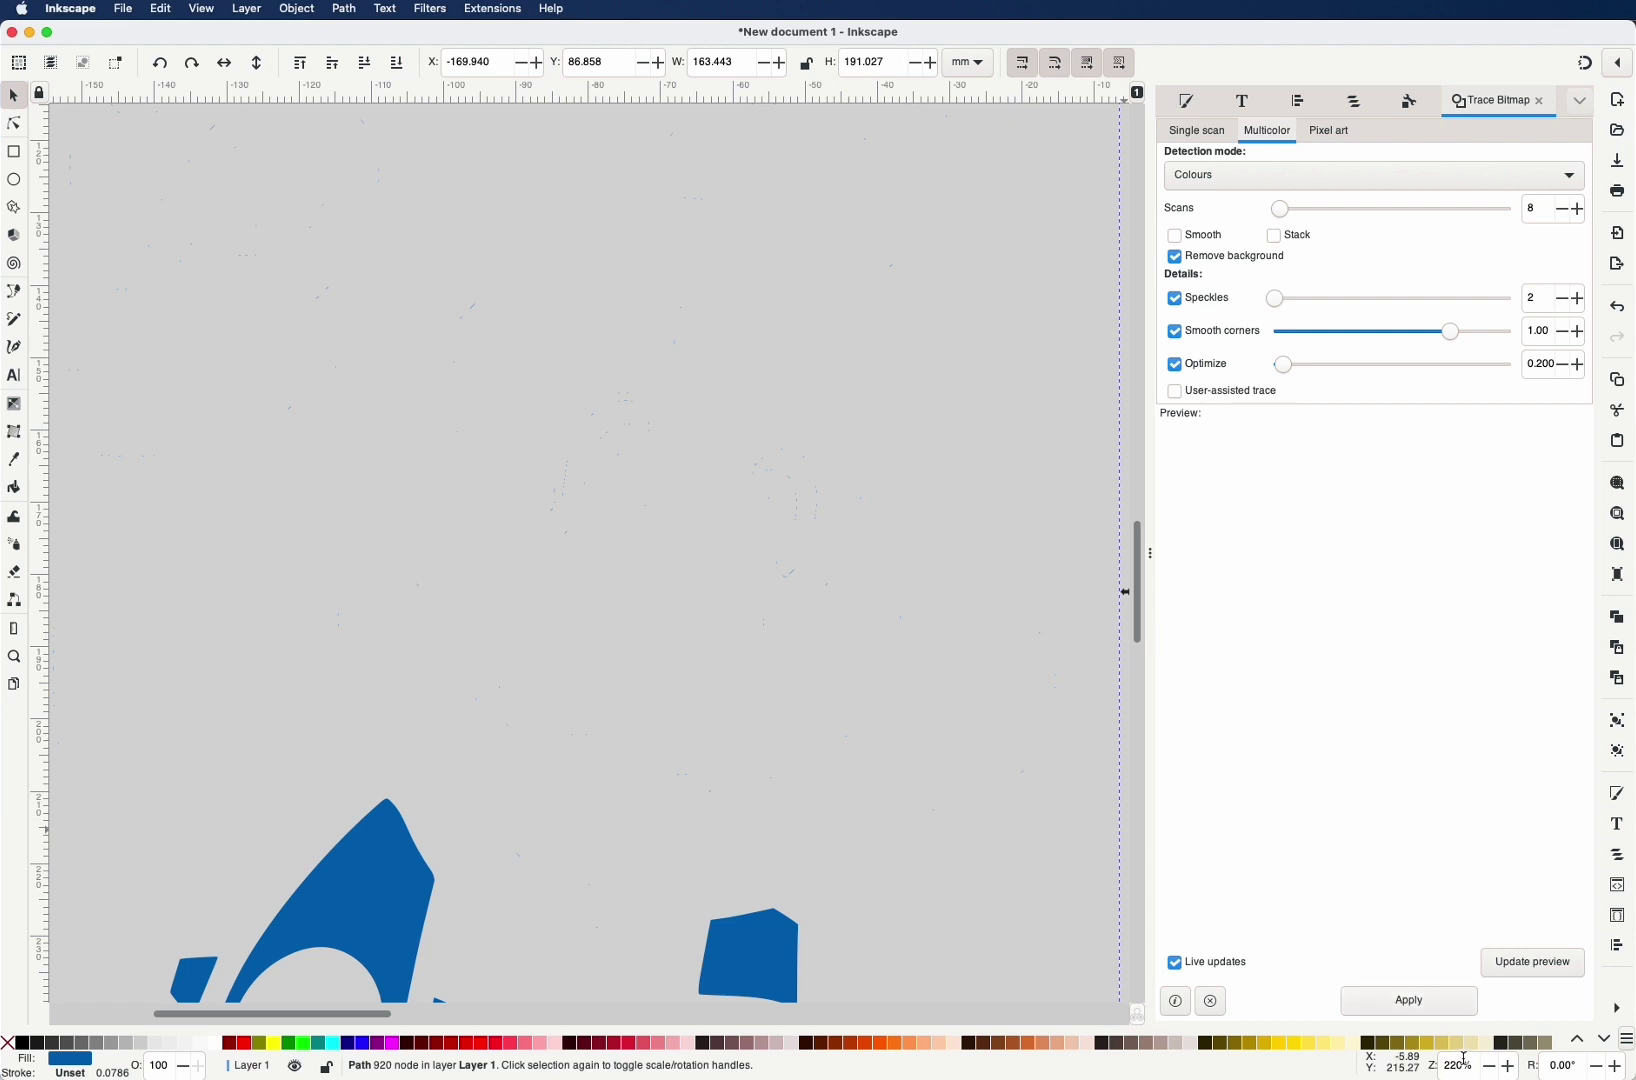
scroll(1465, 1066, up, 1)
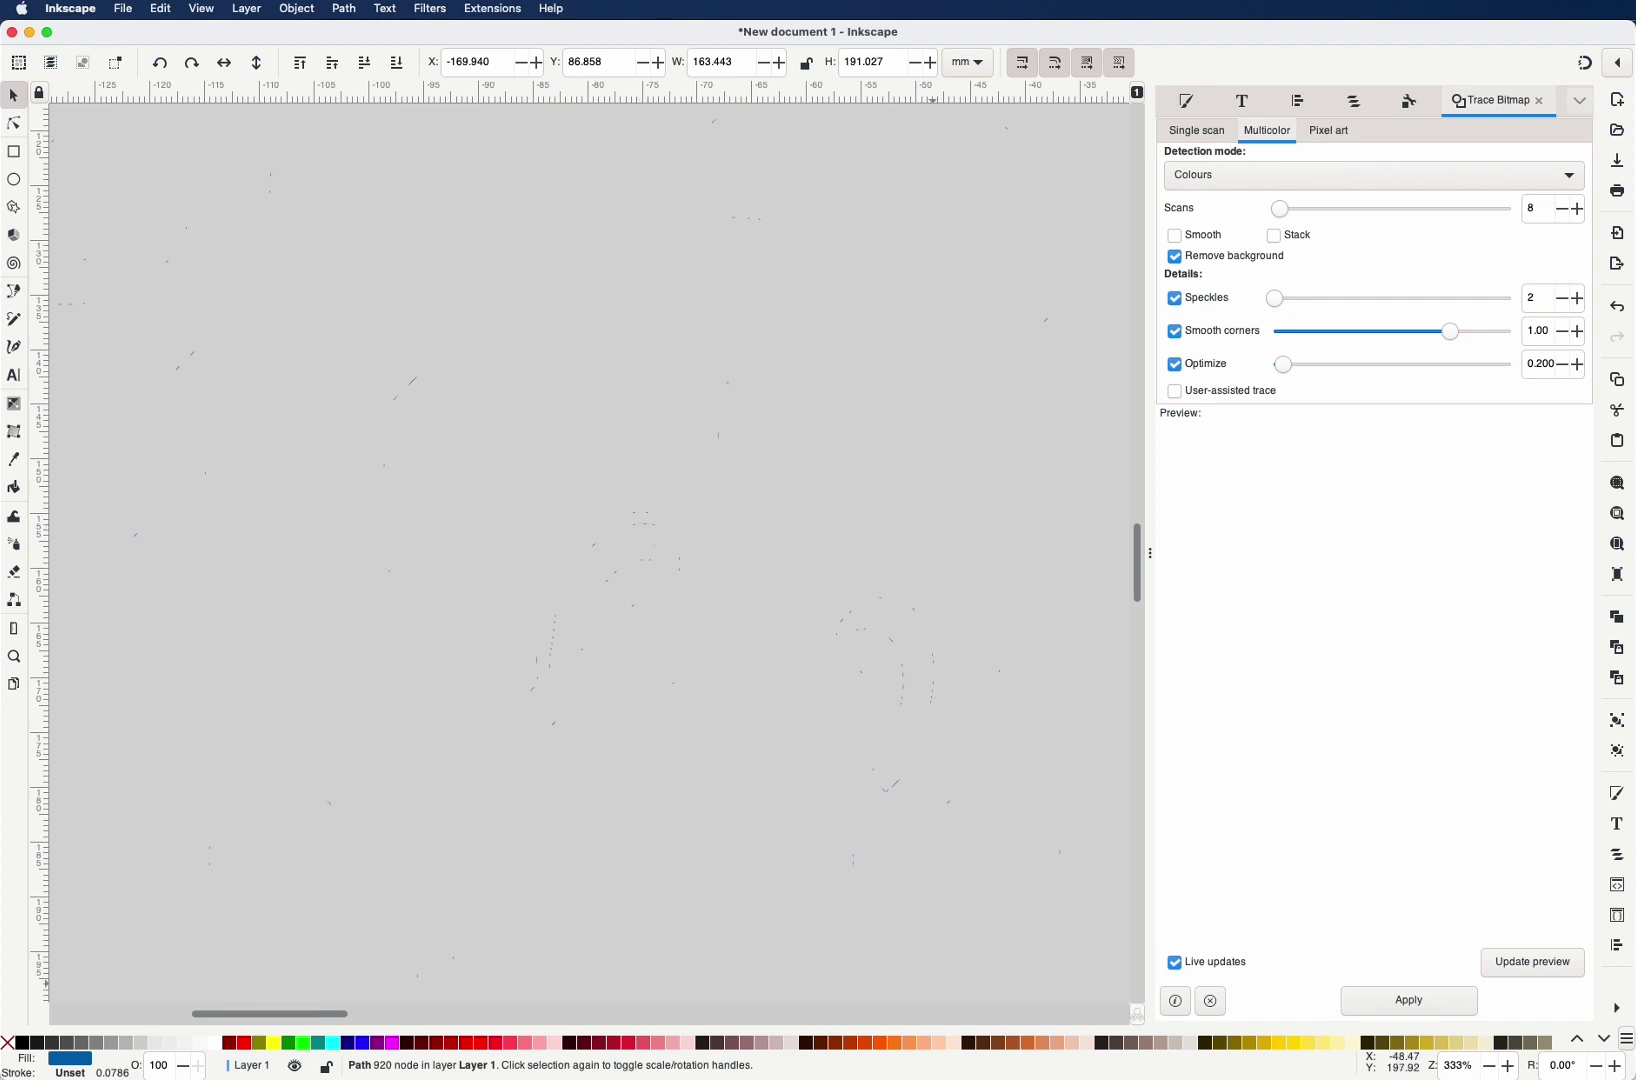
drag(1443, 1077, 1365, 180)
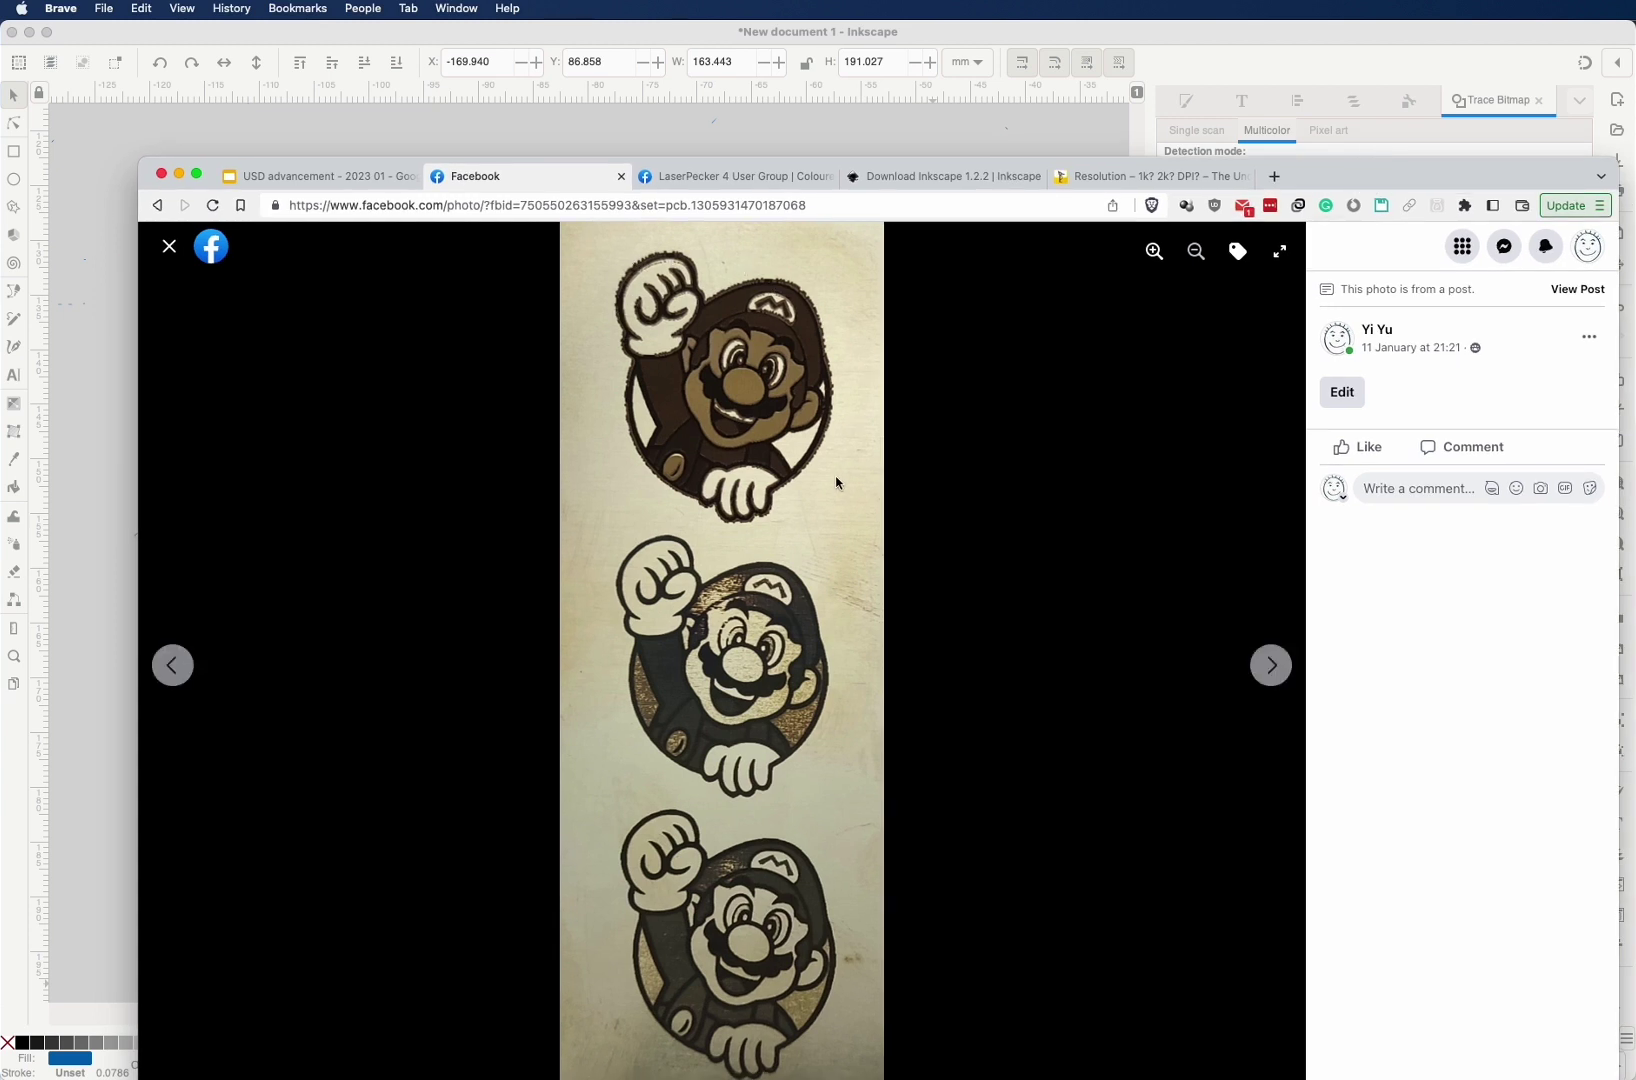
Push the Brave window down and bring Inkscape back to the front
drag(1435, 175, 1545, 1070)
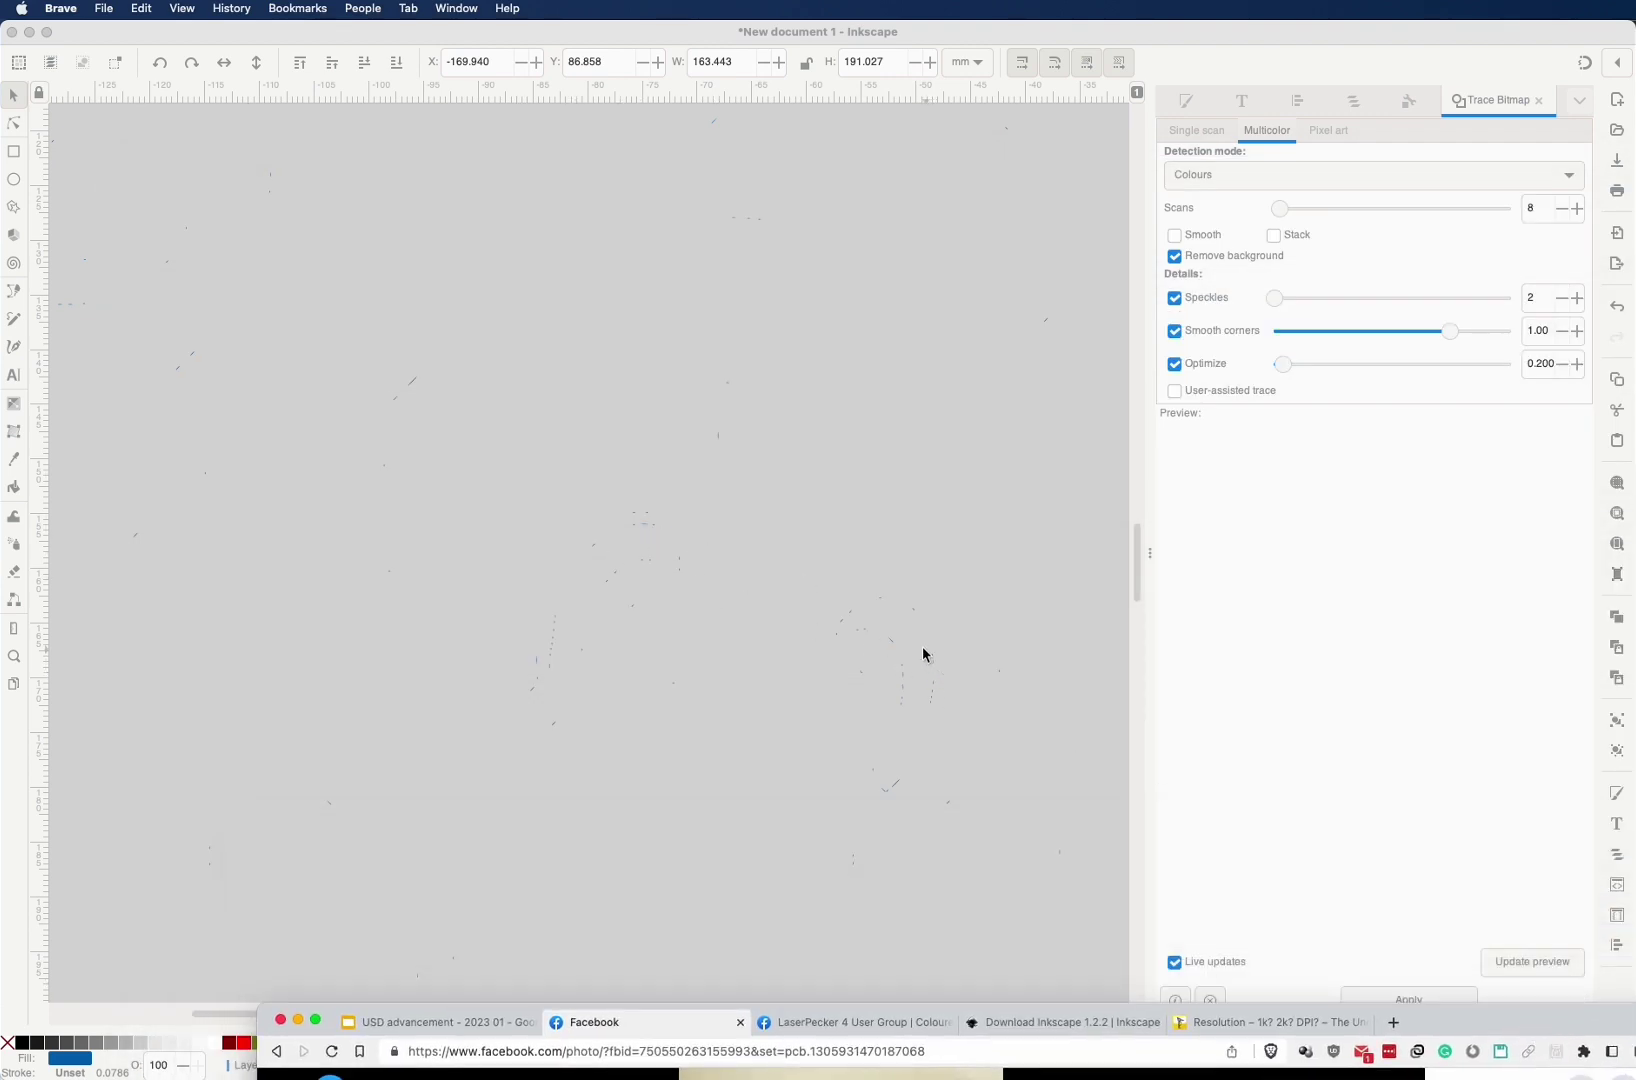
click(1369, 945)
Delete the stray speck nodes around the blue trace with the Node tool
click(529, 617)
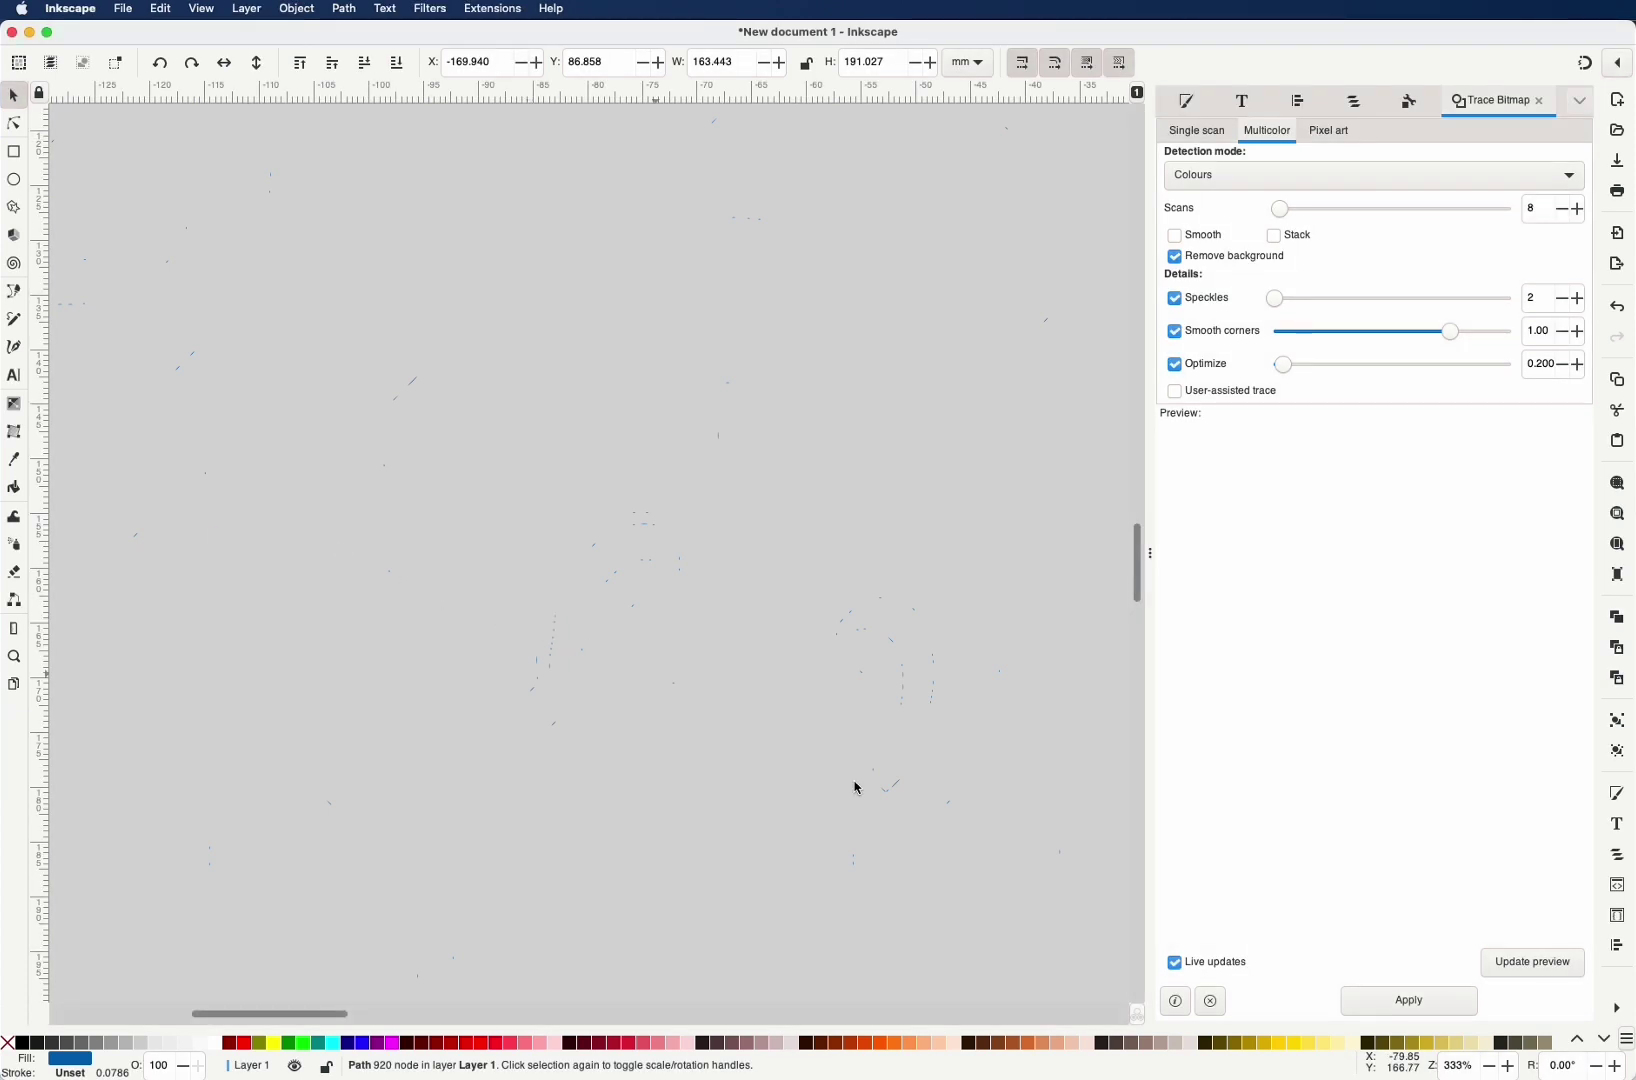
scroll(1461, 1068, down, 10)
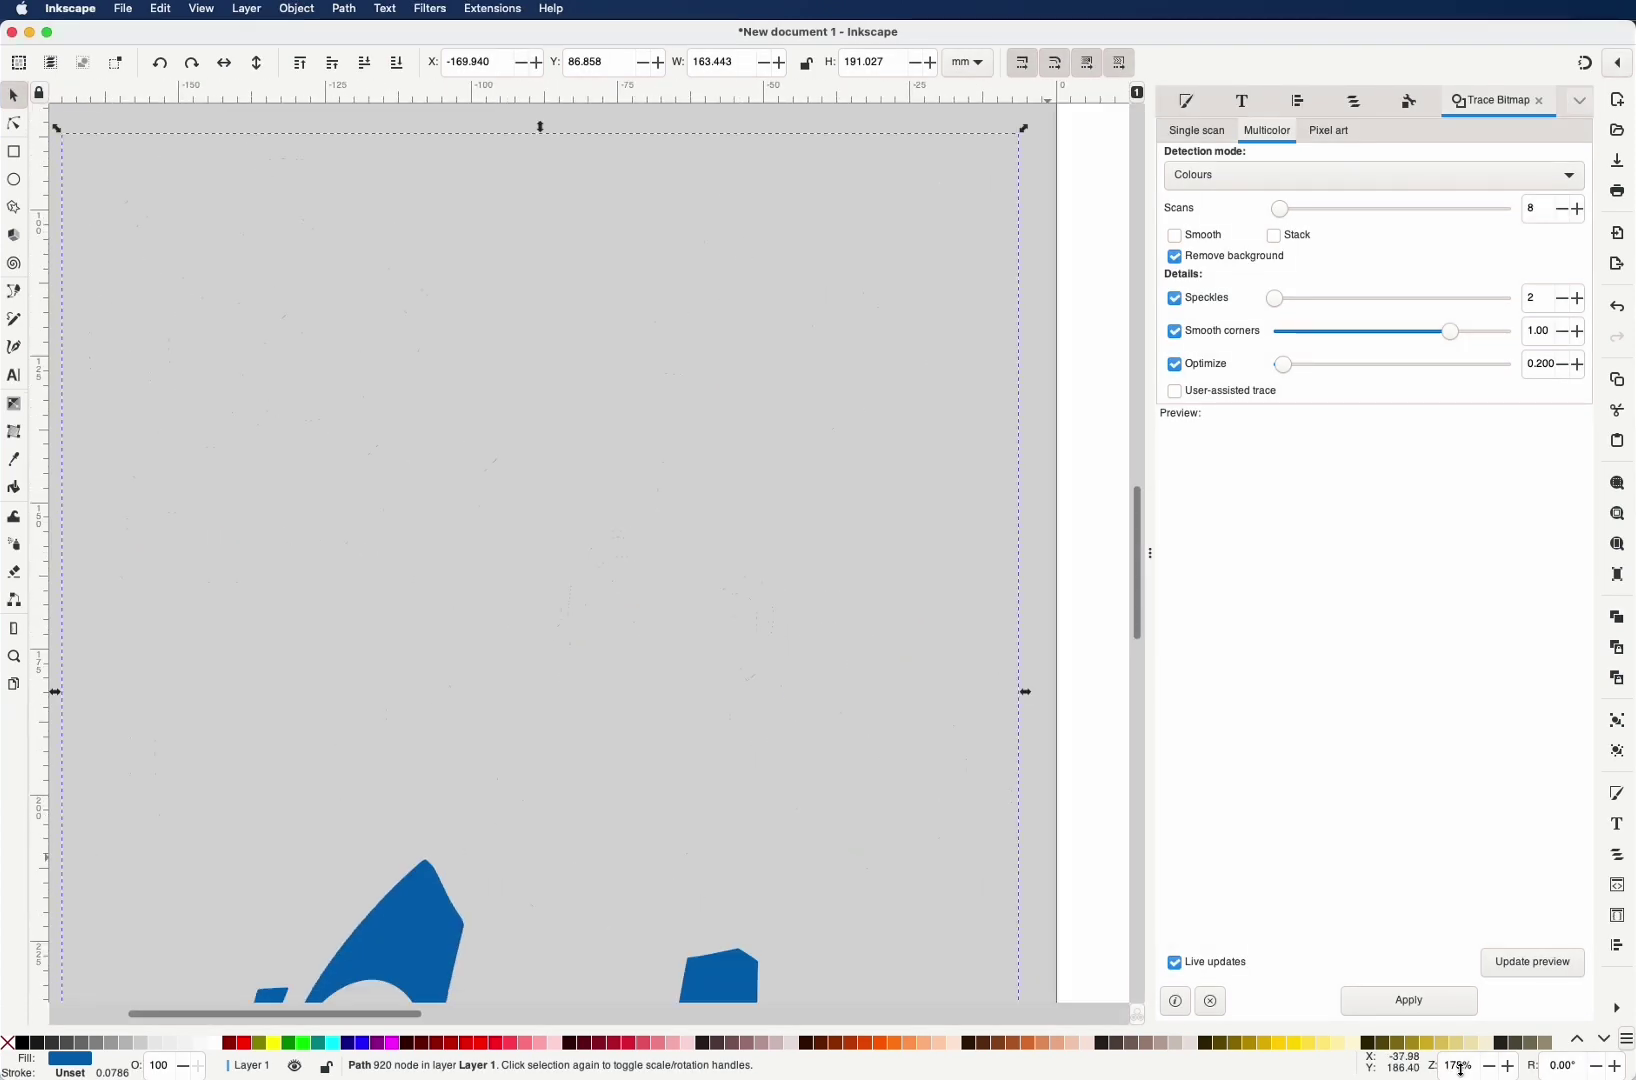
scroll(1461, 1068, up, 1)
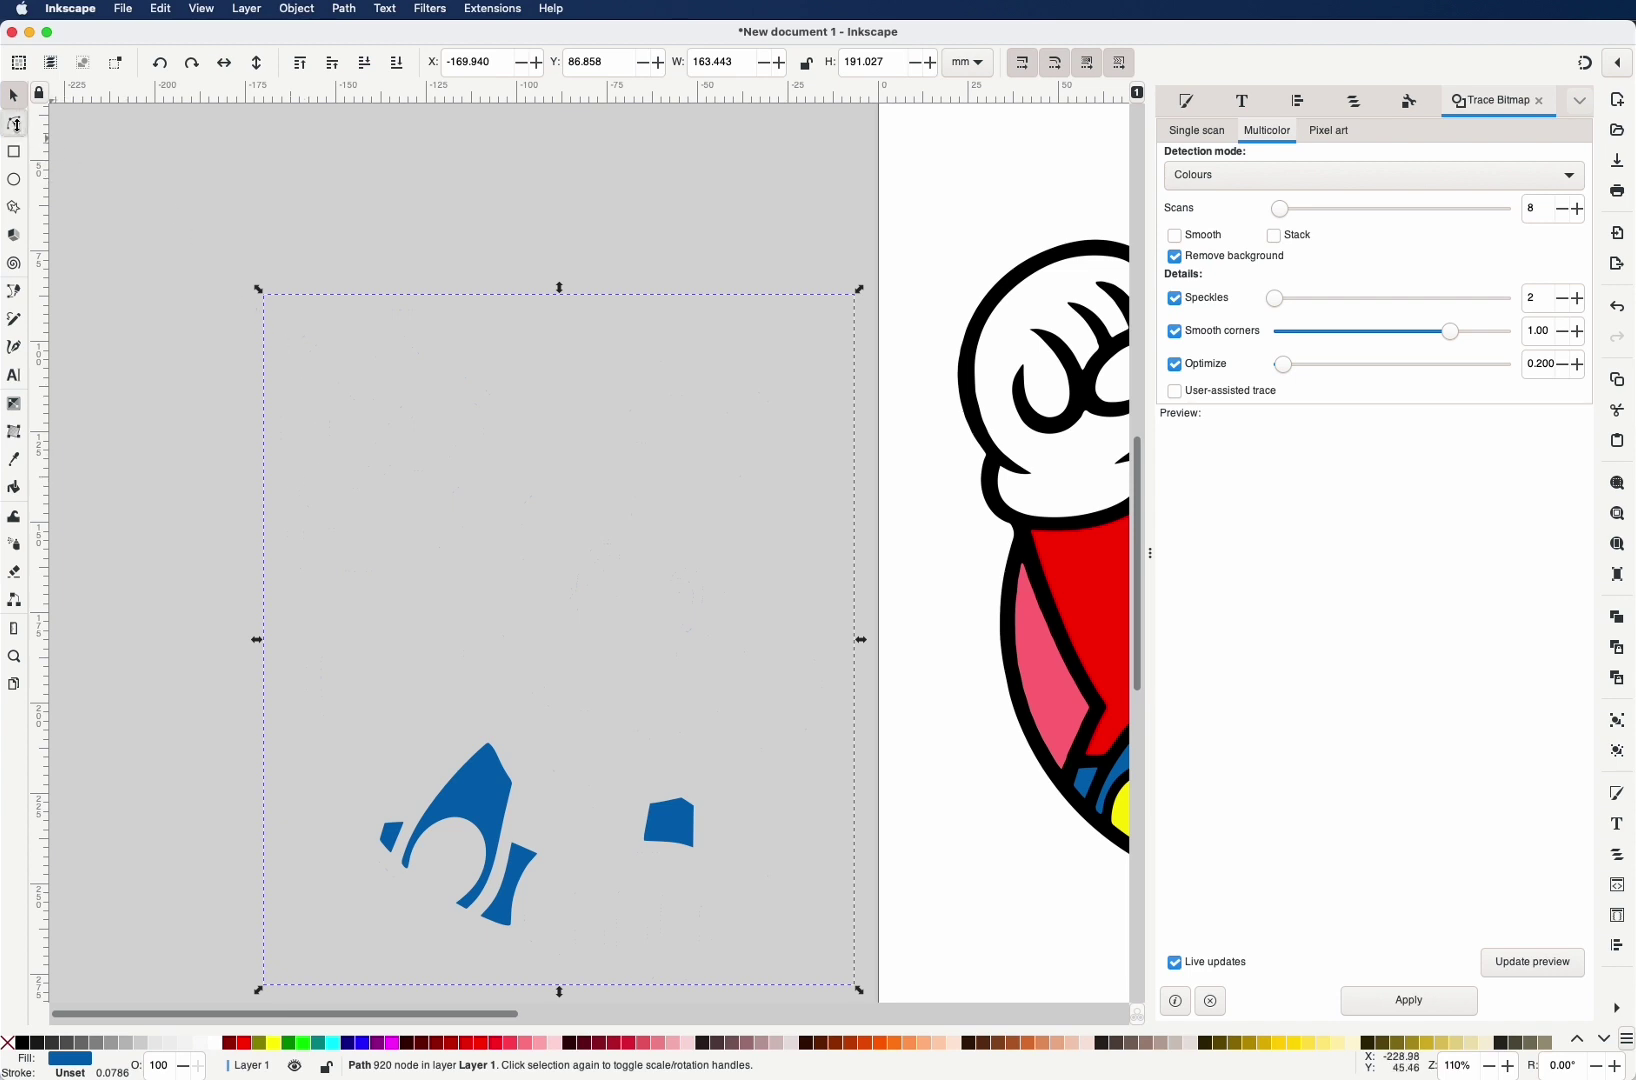
click(14, 124)
drag(213, 258, 528, 534)
drag(596, 614, 705, 693)
key(Delete)
drag(661, 321, 816, 655)
key(Delete)
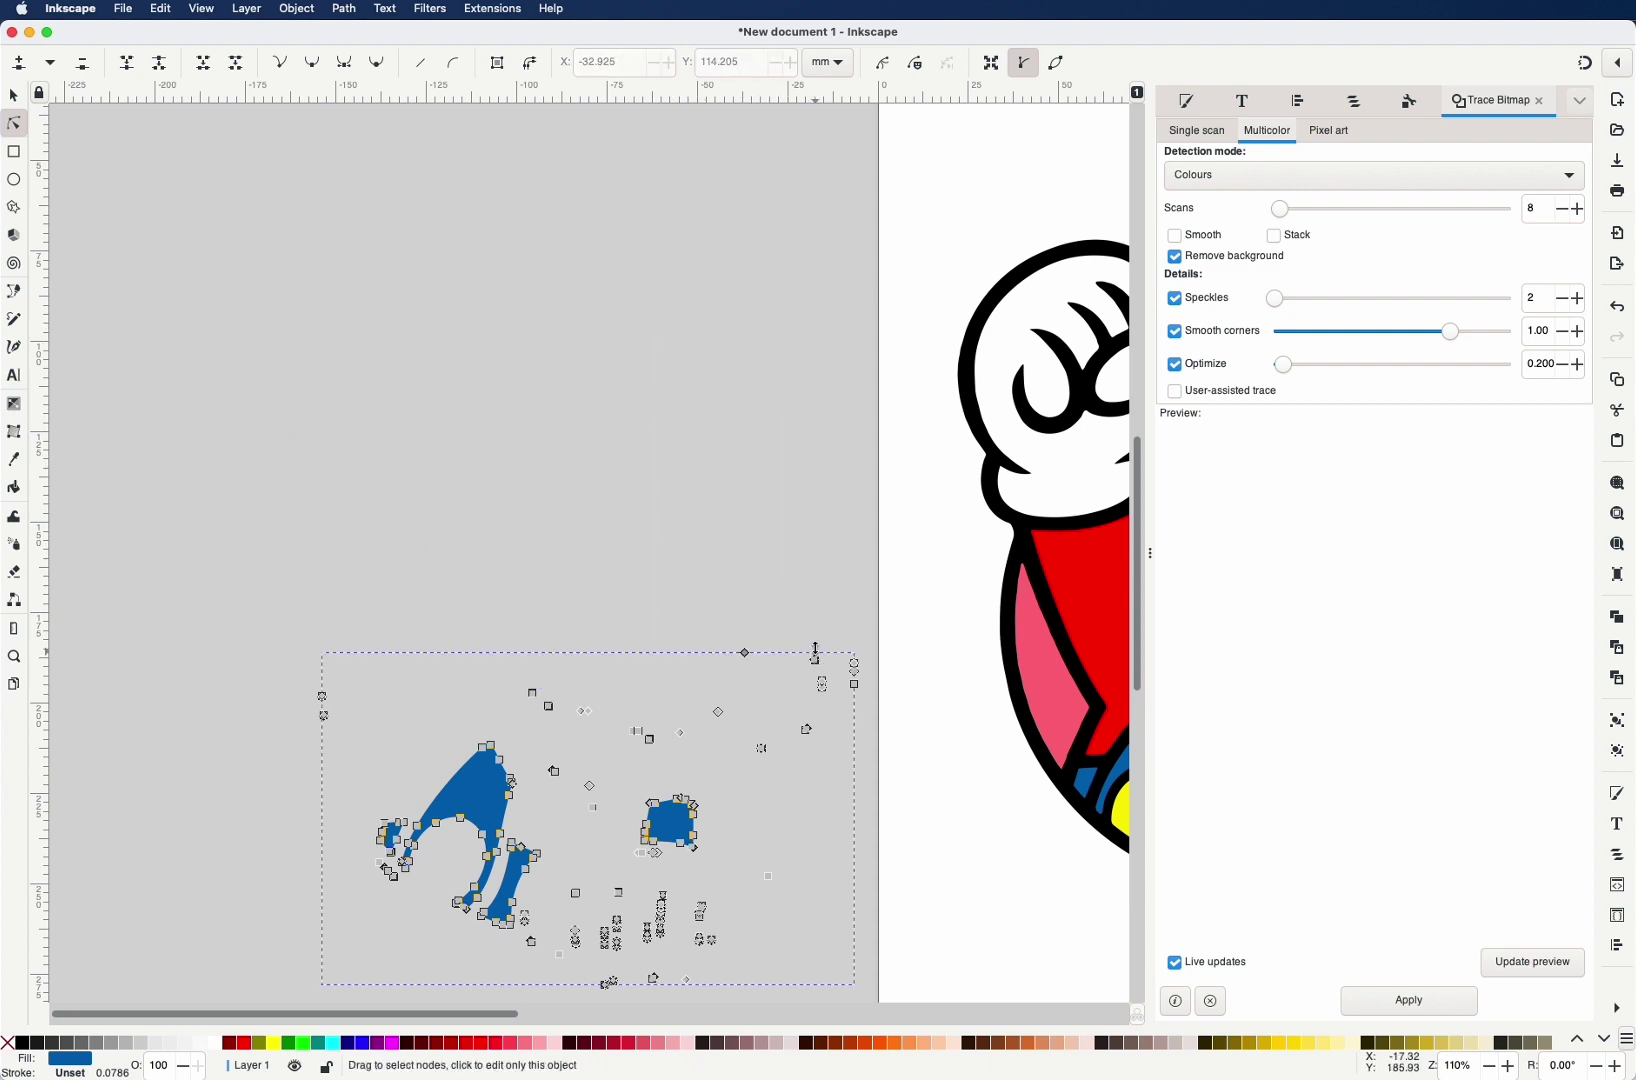
Delete the blue traced shapes and all remaining traced colour pieces
click(13, 95)
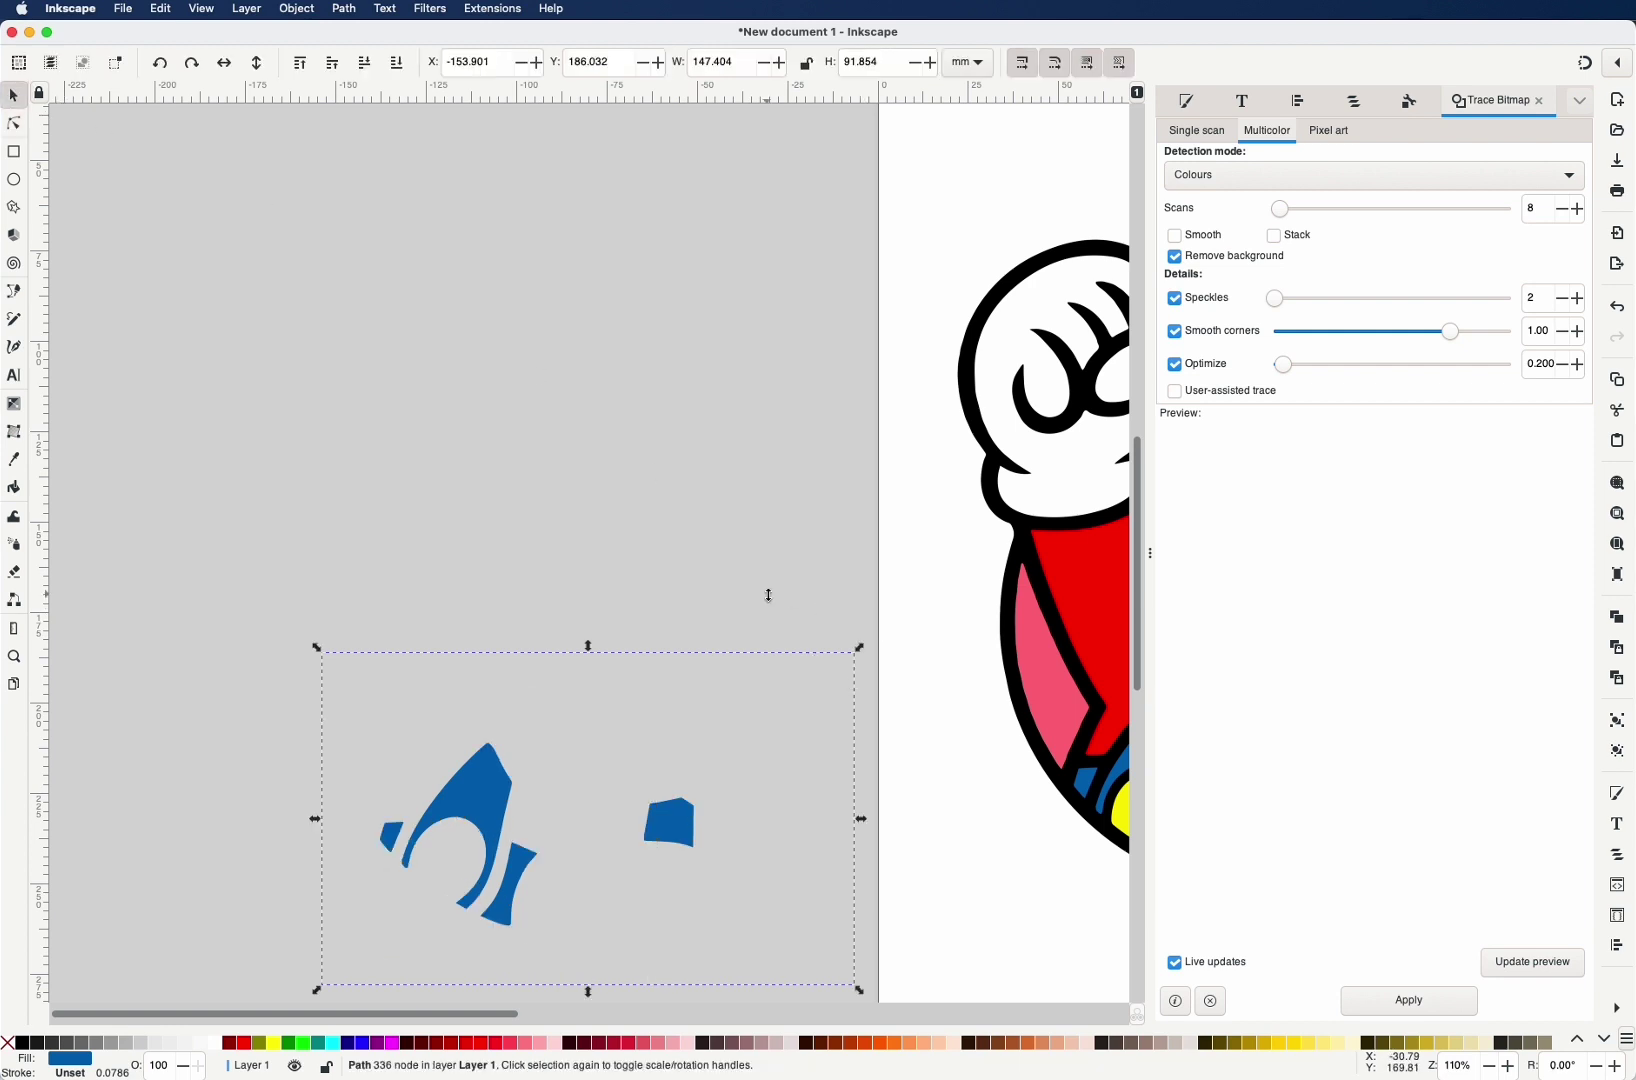
drag(495, 1015, 553, 1015)
scroll(550, 897, down, 2)
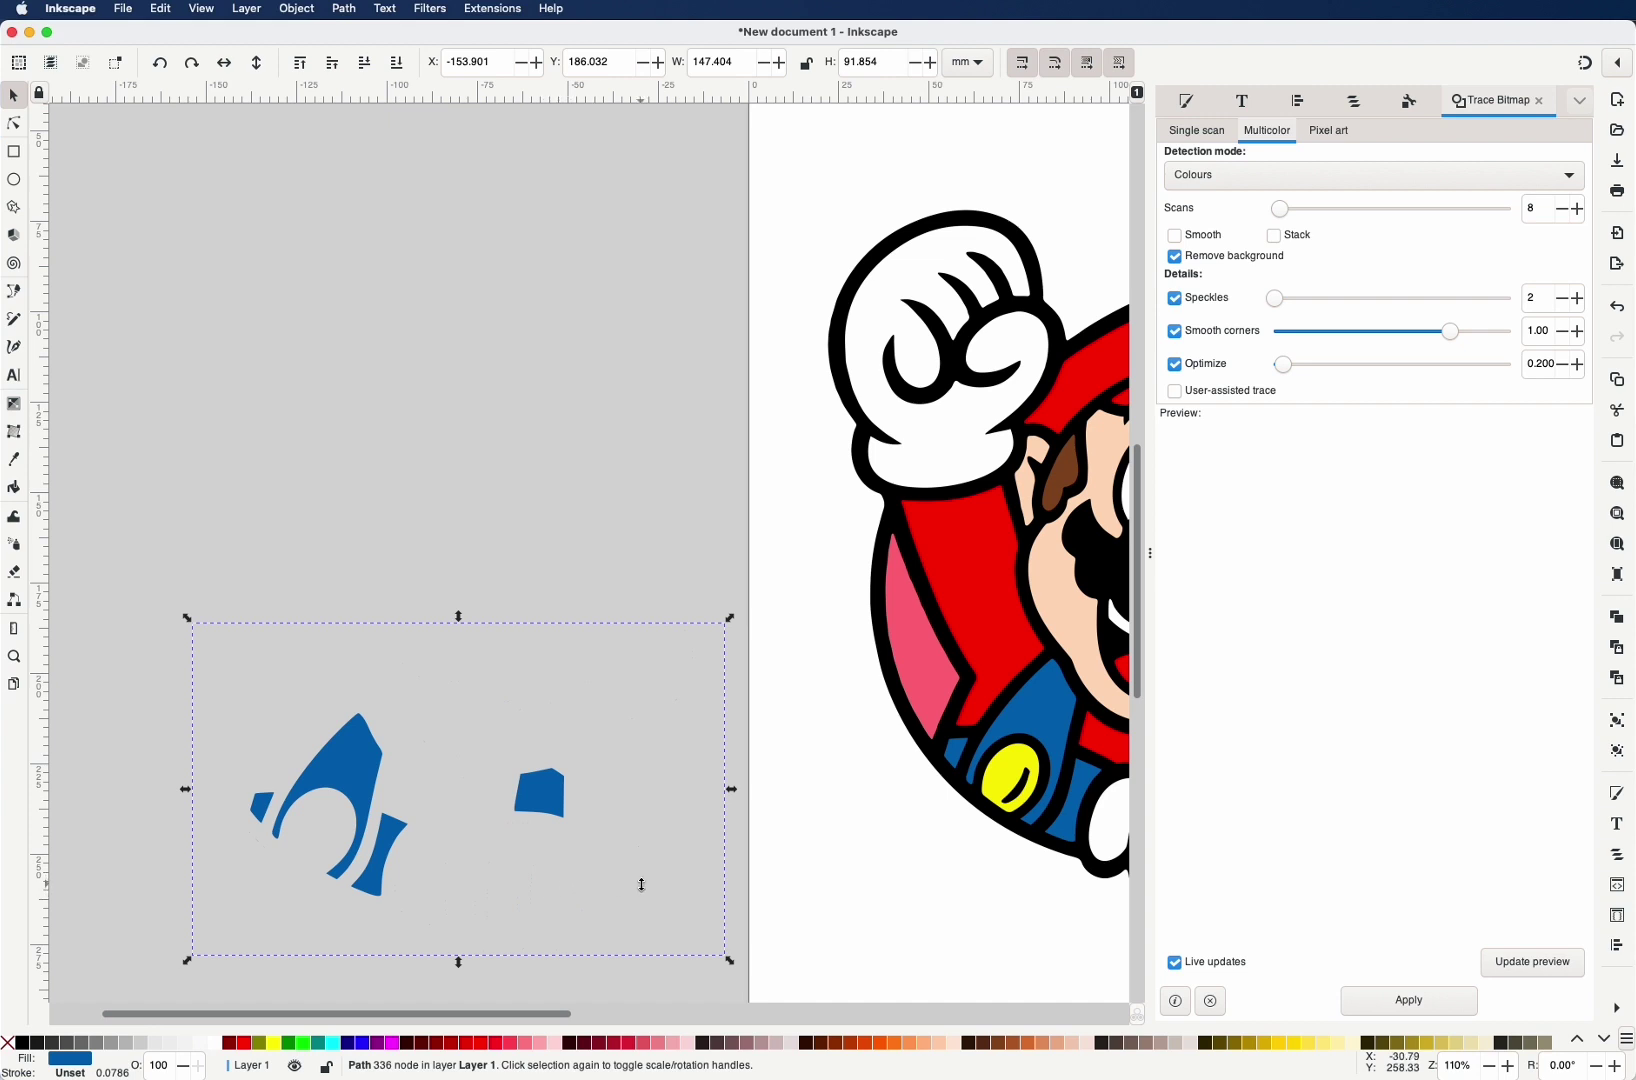
key(Delete)
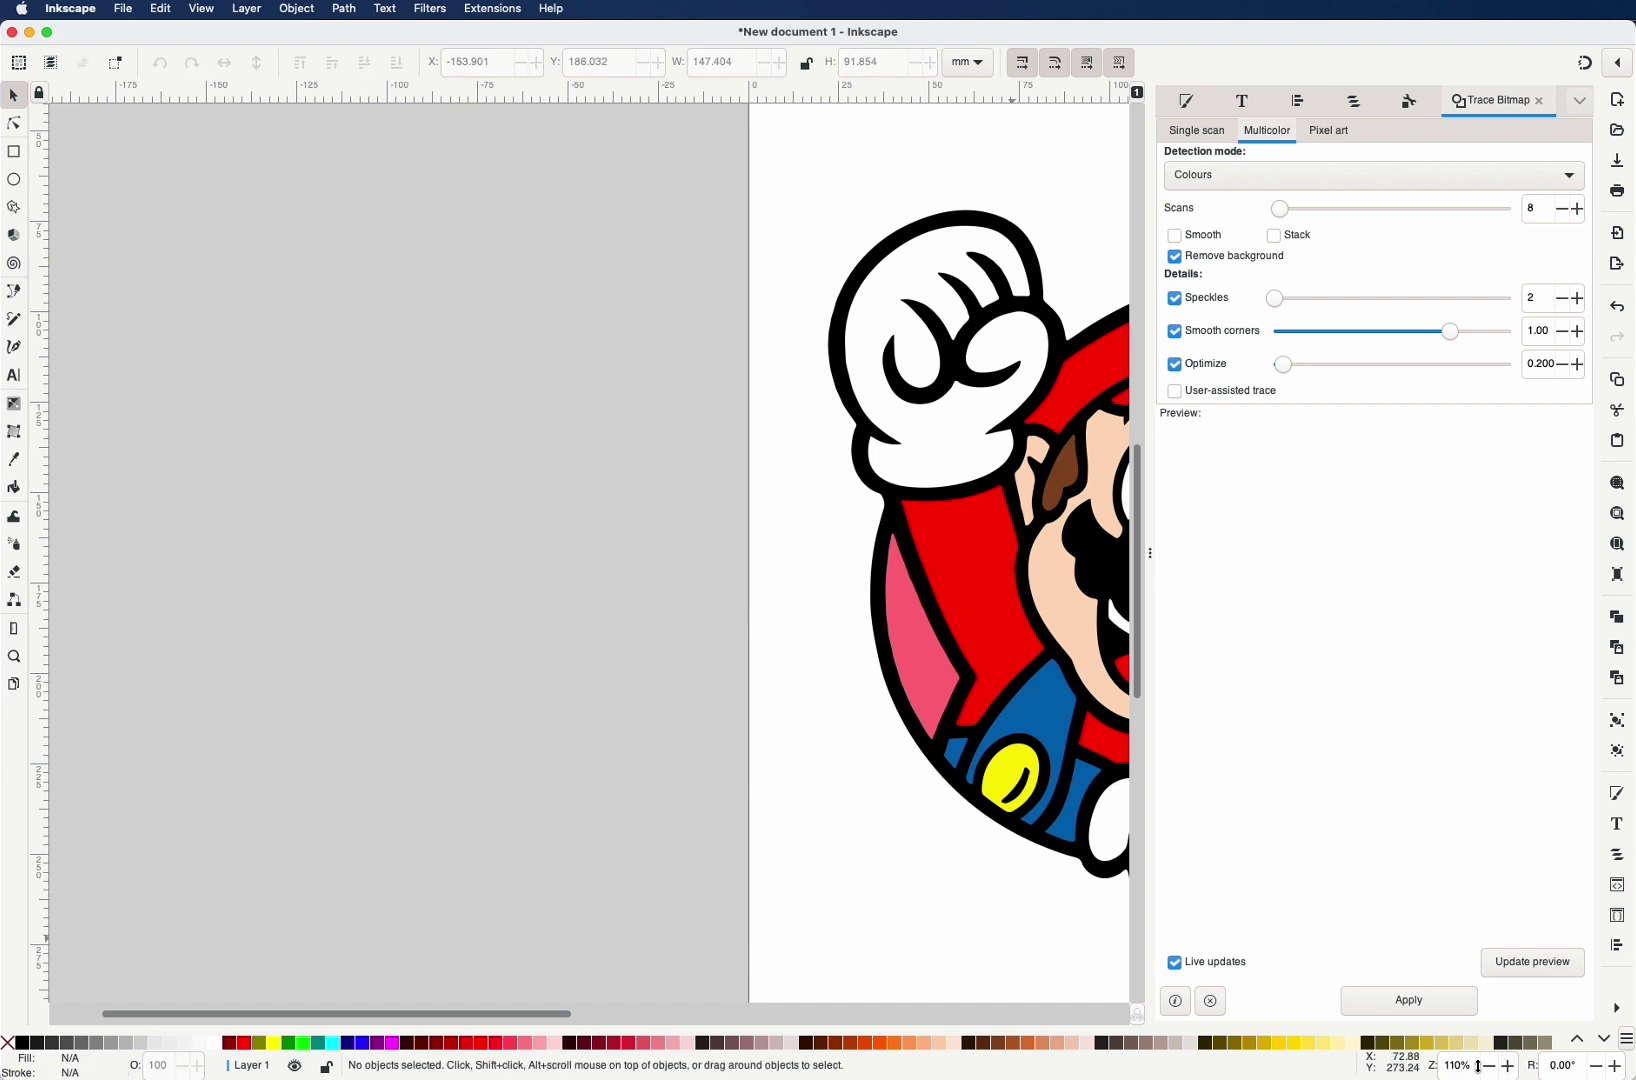
scroll(1460, 1068, down, 2)
scroll(1460, 1068, down, 1)
drag(710, 1012, 1016, 1012)
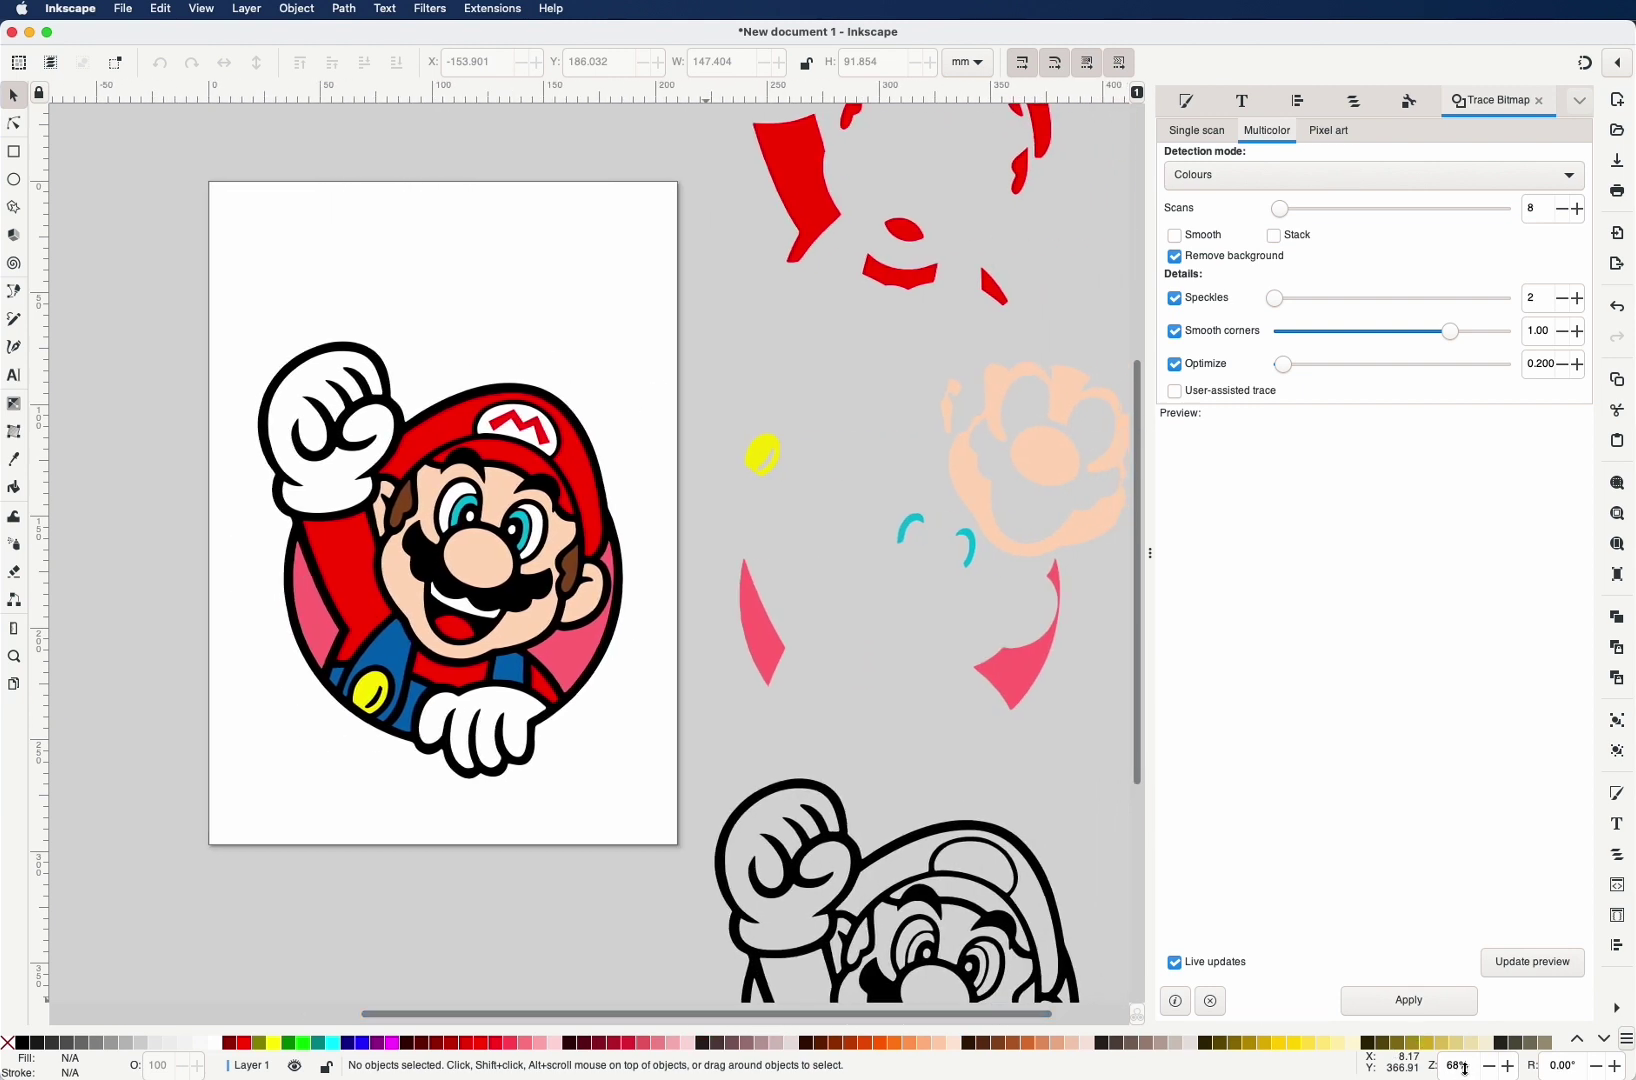
scroll(1464, 1068, down, 2)
mouse_move(601, 175)
mouse_down()
mouse_move(995, 843)
mouse_move(1044, 963)
mouse_up()
key(Delete)
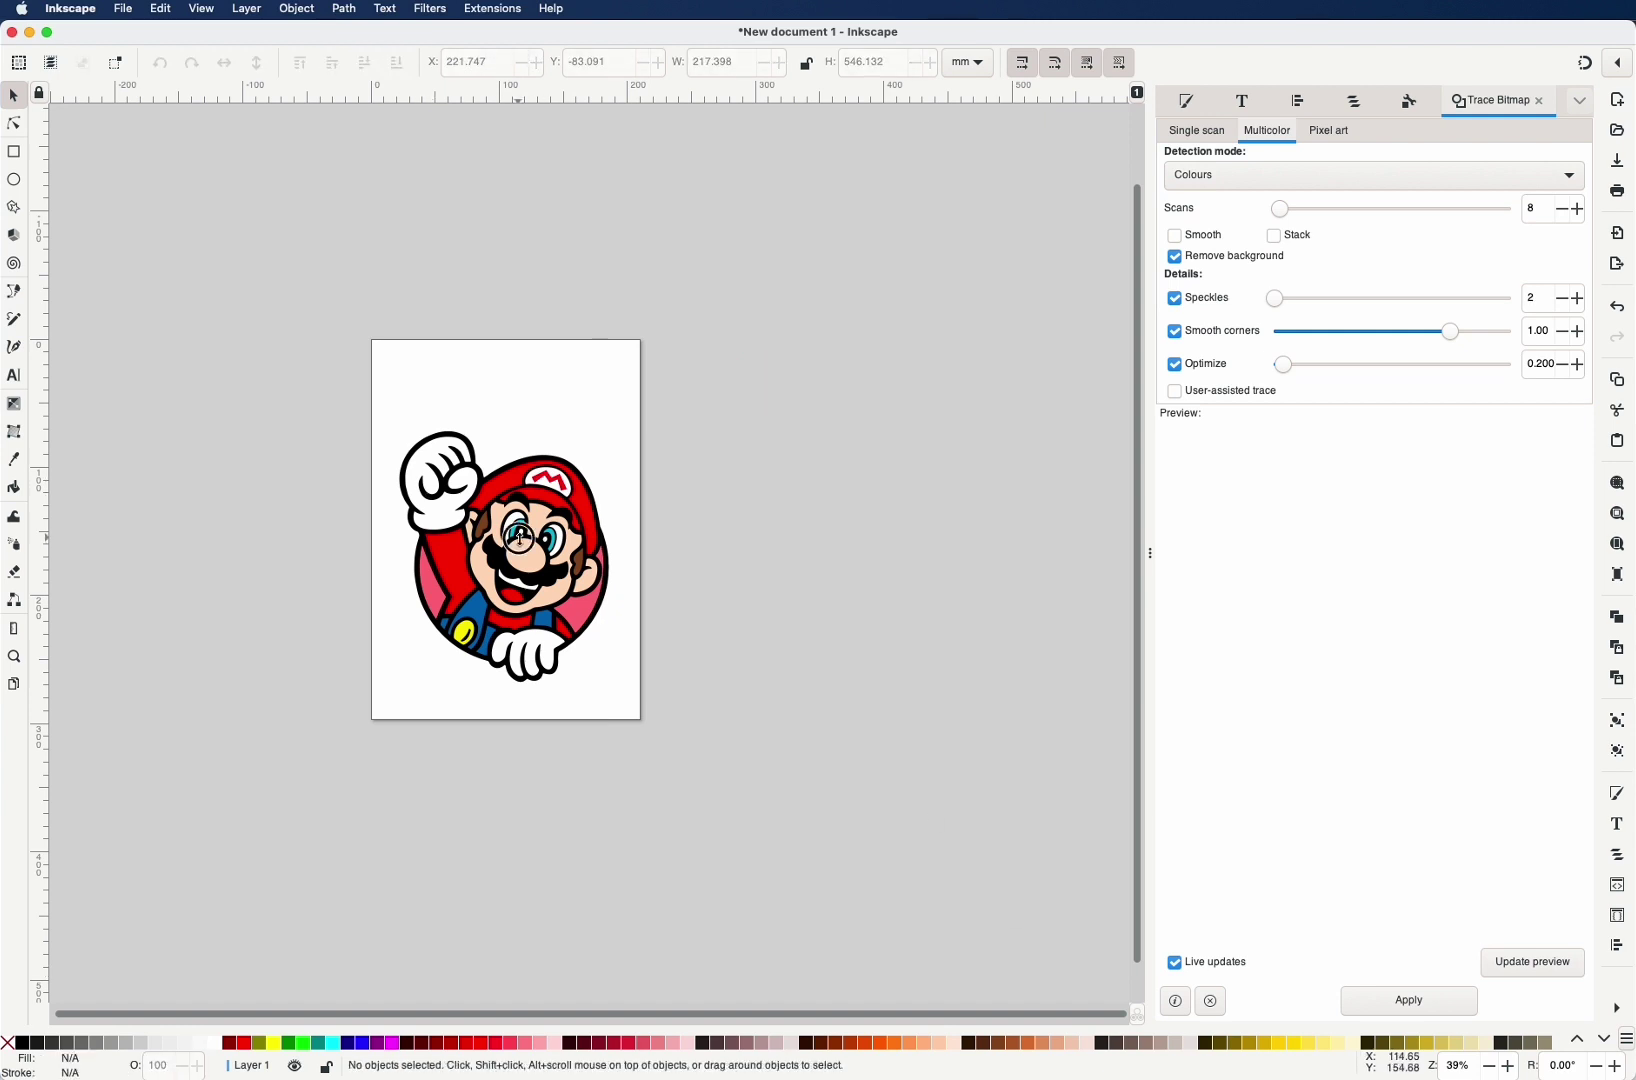
Retrace the original Mario image in Multicolor with Speckles set to 145
click(520, 538)
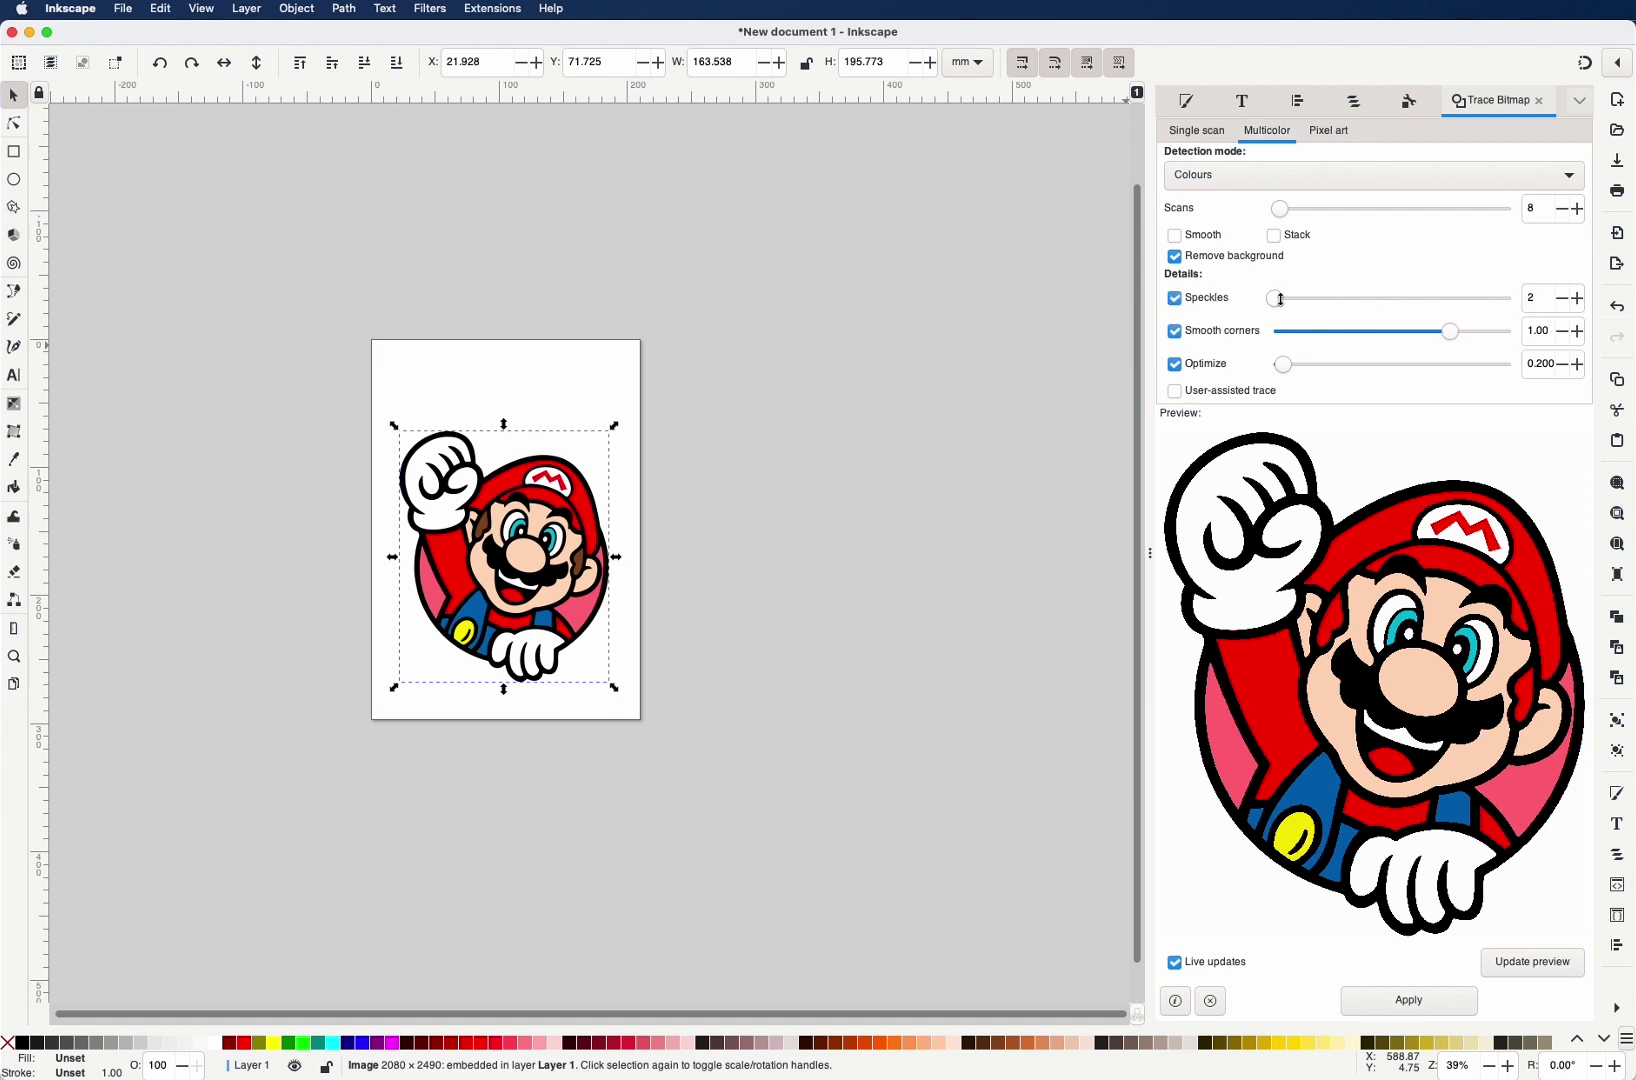
drag(1281, 299, 1314, 299)
click(1425, 1000)
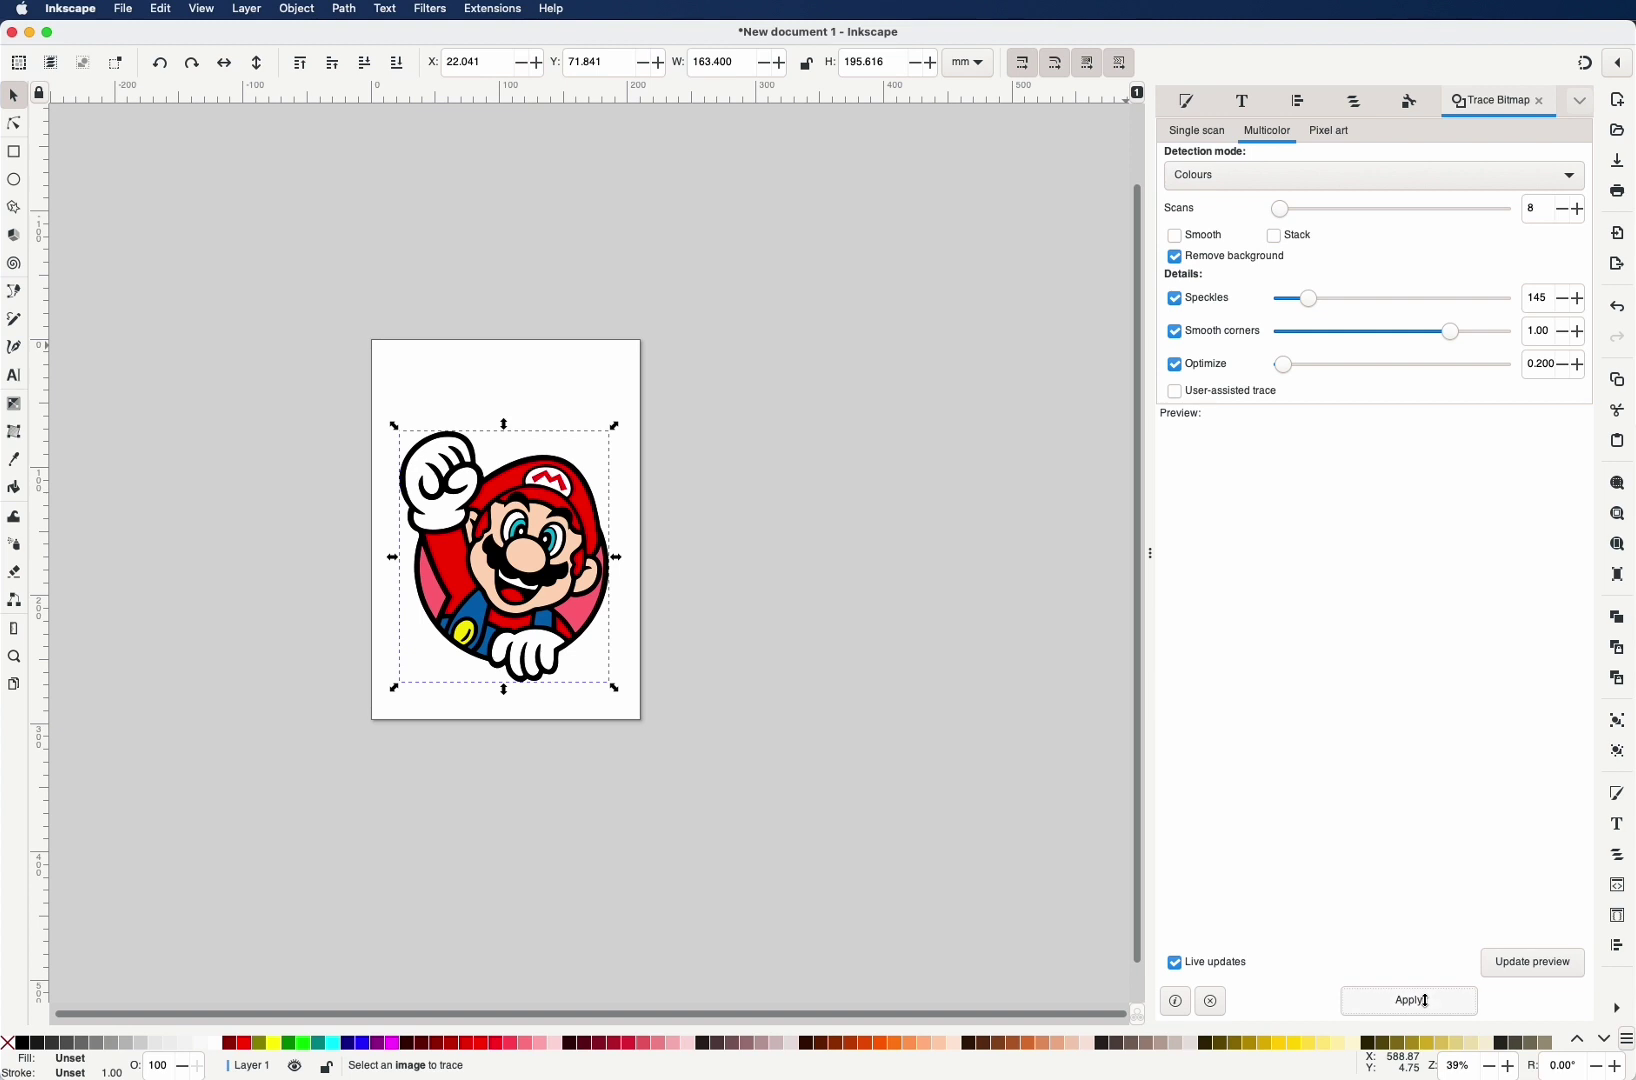
Move the new traced Mario beside the page and ungroup it into colour pieces
drag(538, 557, 826, 561)
right_click(826, 561)
click(850, 833)
click(844, 792)
Test-drag the overalls, skin, outline and cap pieces out, undoing each move
mouse_move(778, 638)
mouse_down()
mouse_move(789, 665)
mouse_move(740, 790)
mouse_up()
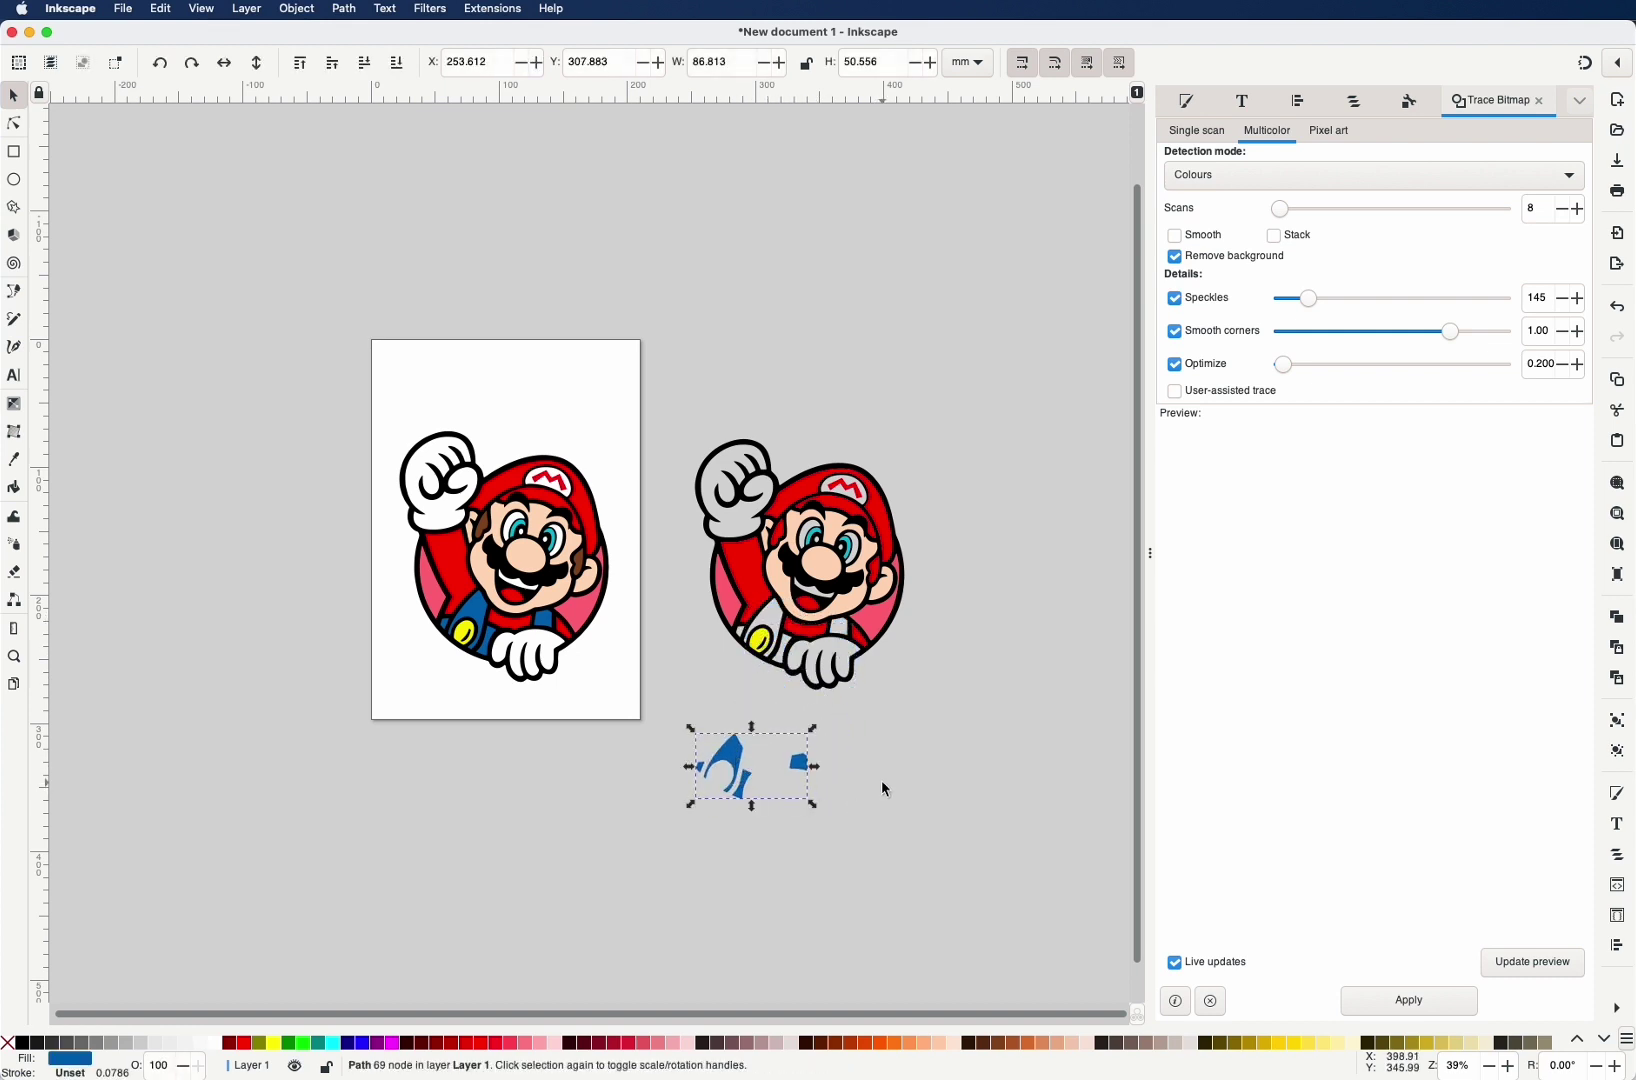
key(ctrl+z)
key(ctrl+z)
key(ctrl+z)
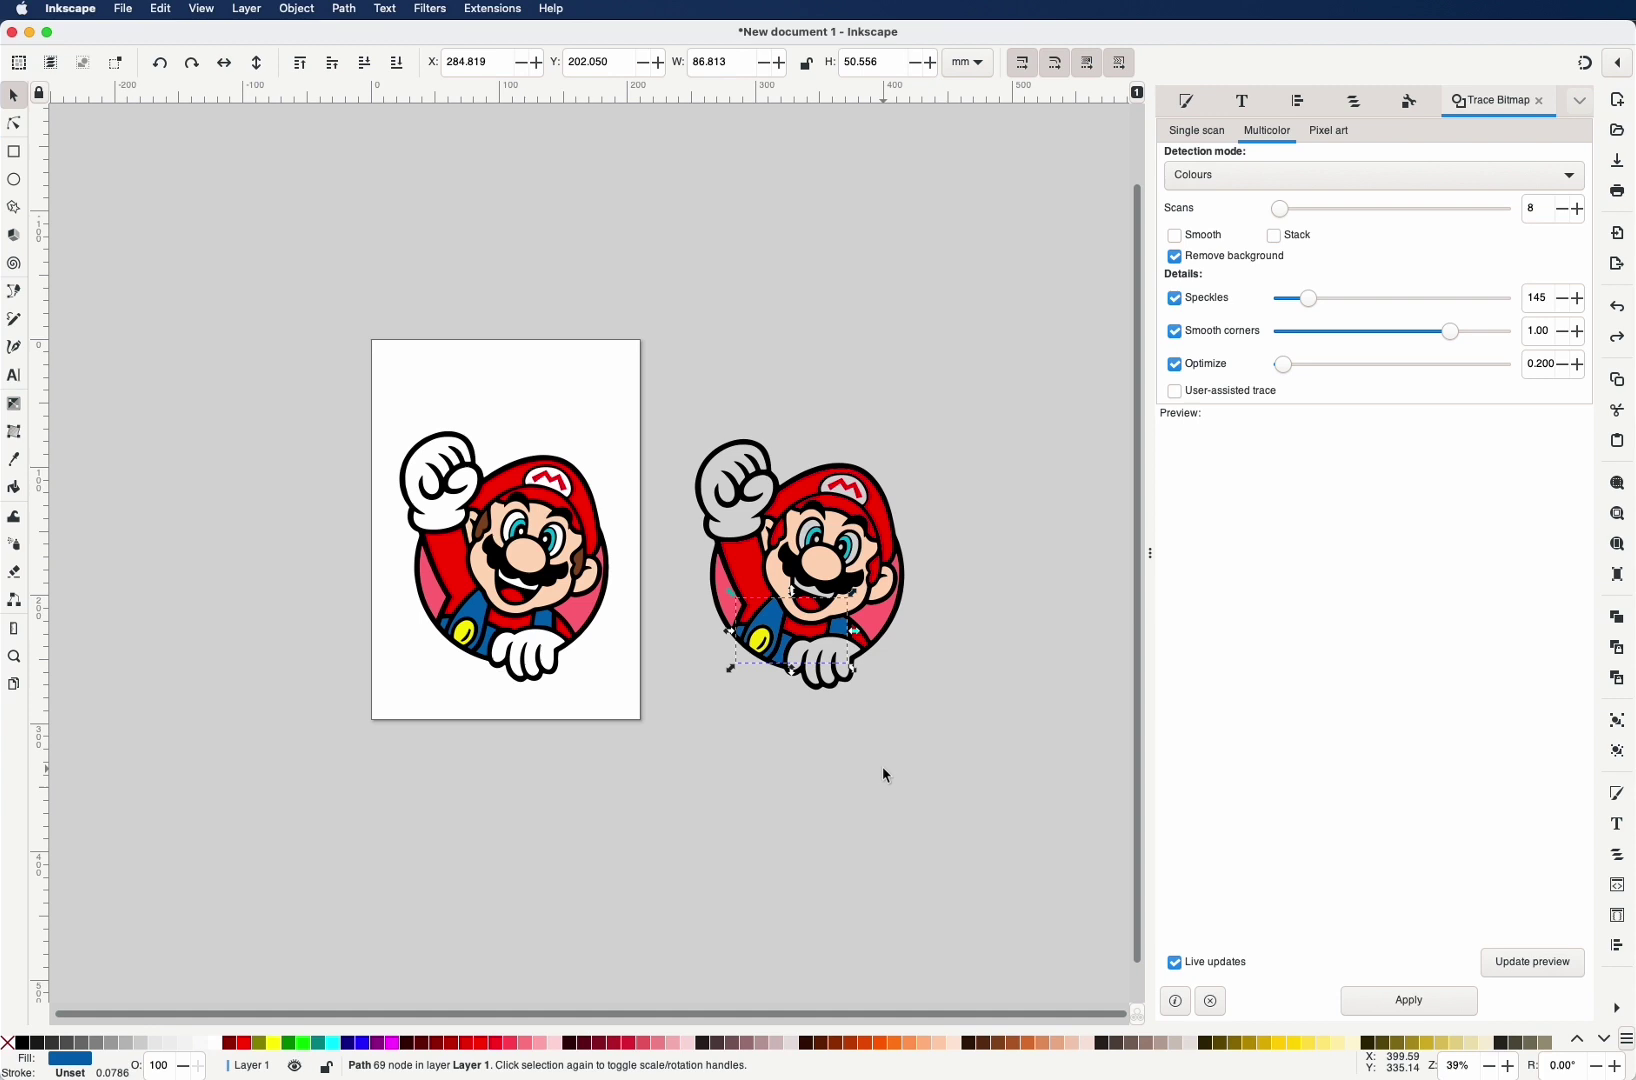
drag(845, 570, 930, 385)
key(ctrl+z)
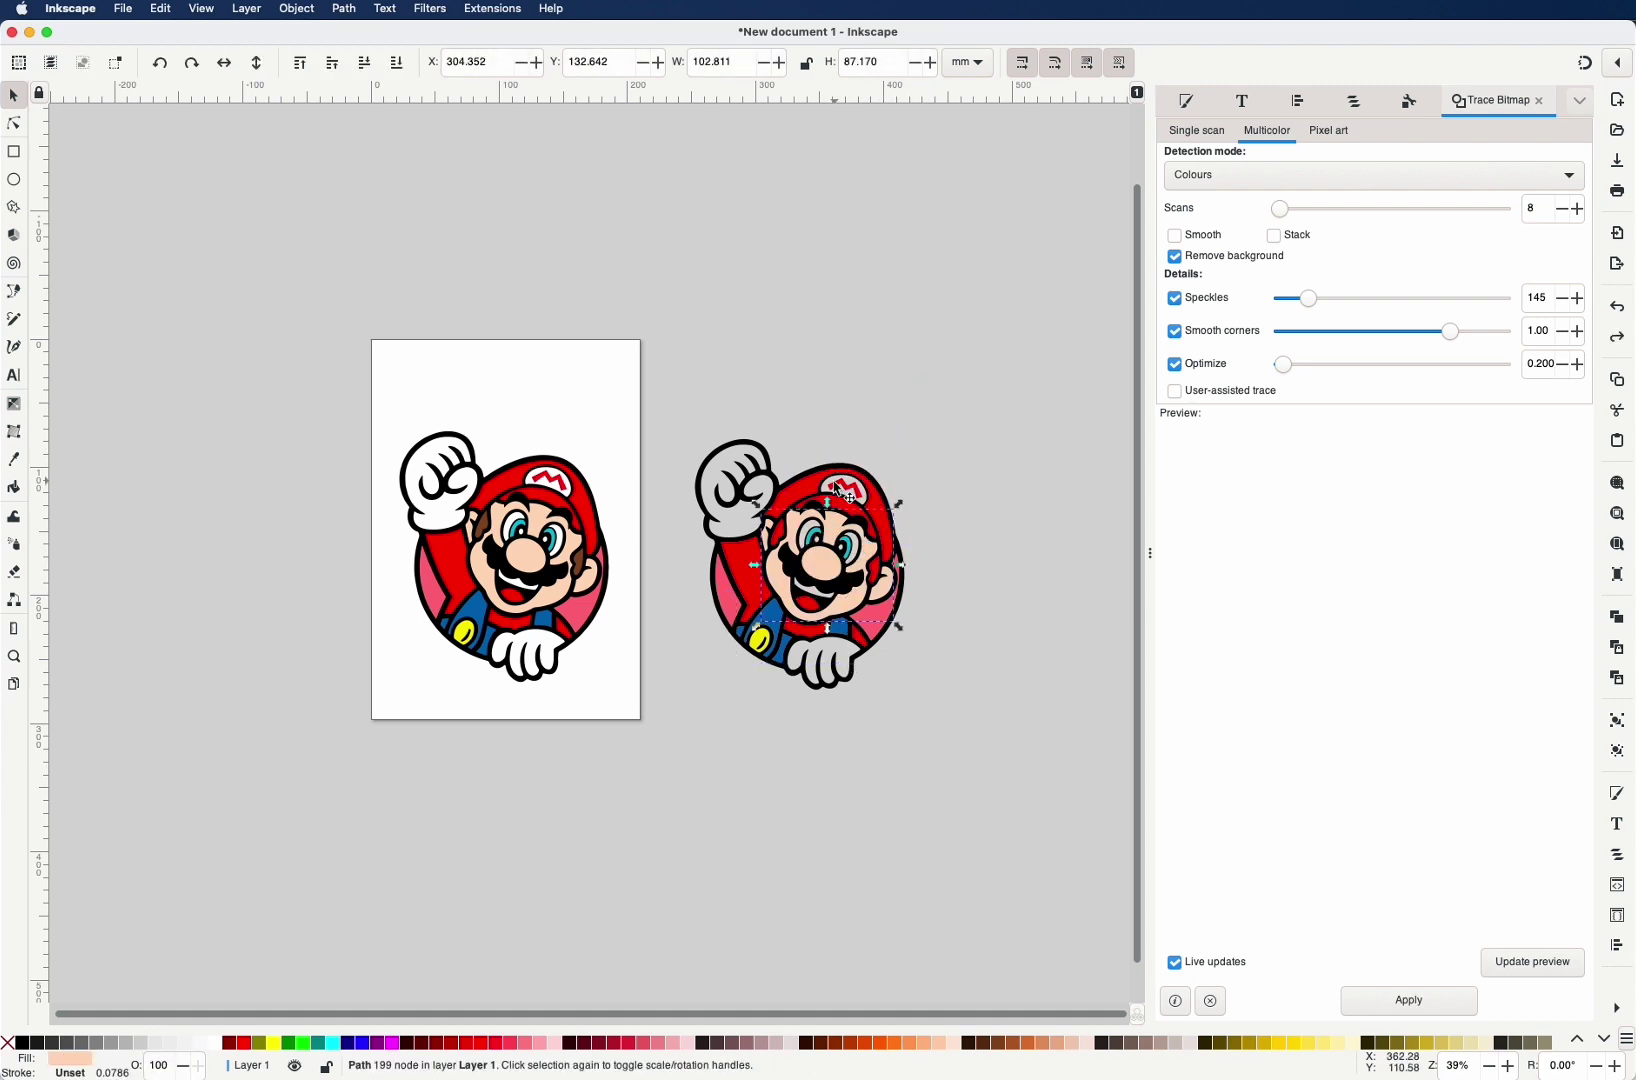
mouse_move(825, 474)
mouse_down()
mouse_move(870, 437)
mouse_move(873, 318)
mouse_move(920, 247)
mouse_up()
click(907, 545)
drag(808, 497, 683, 298)
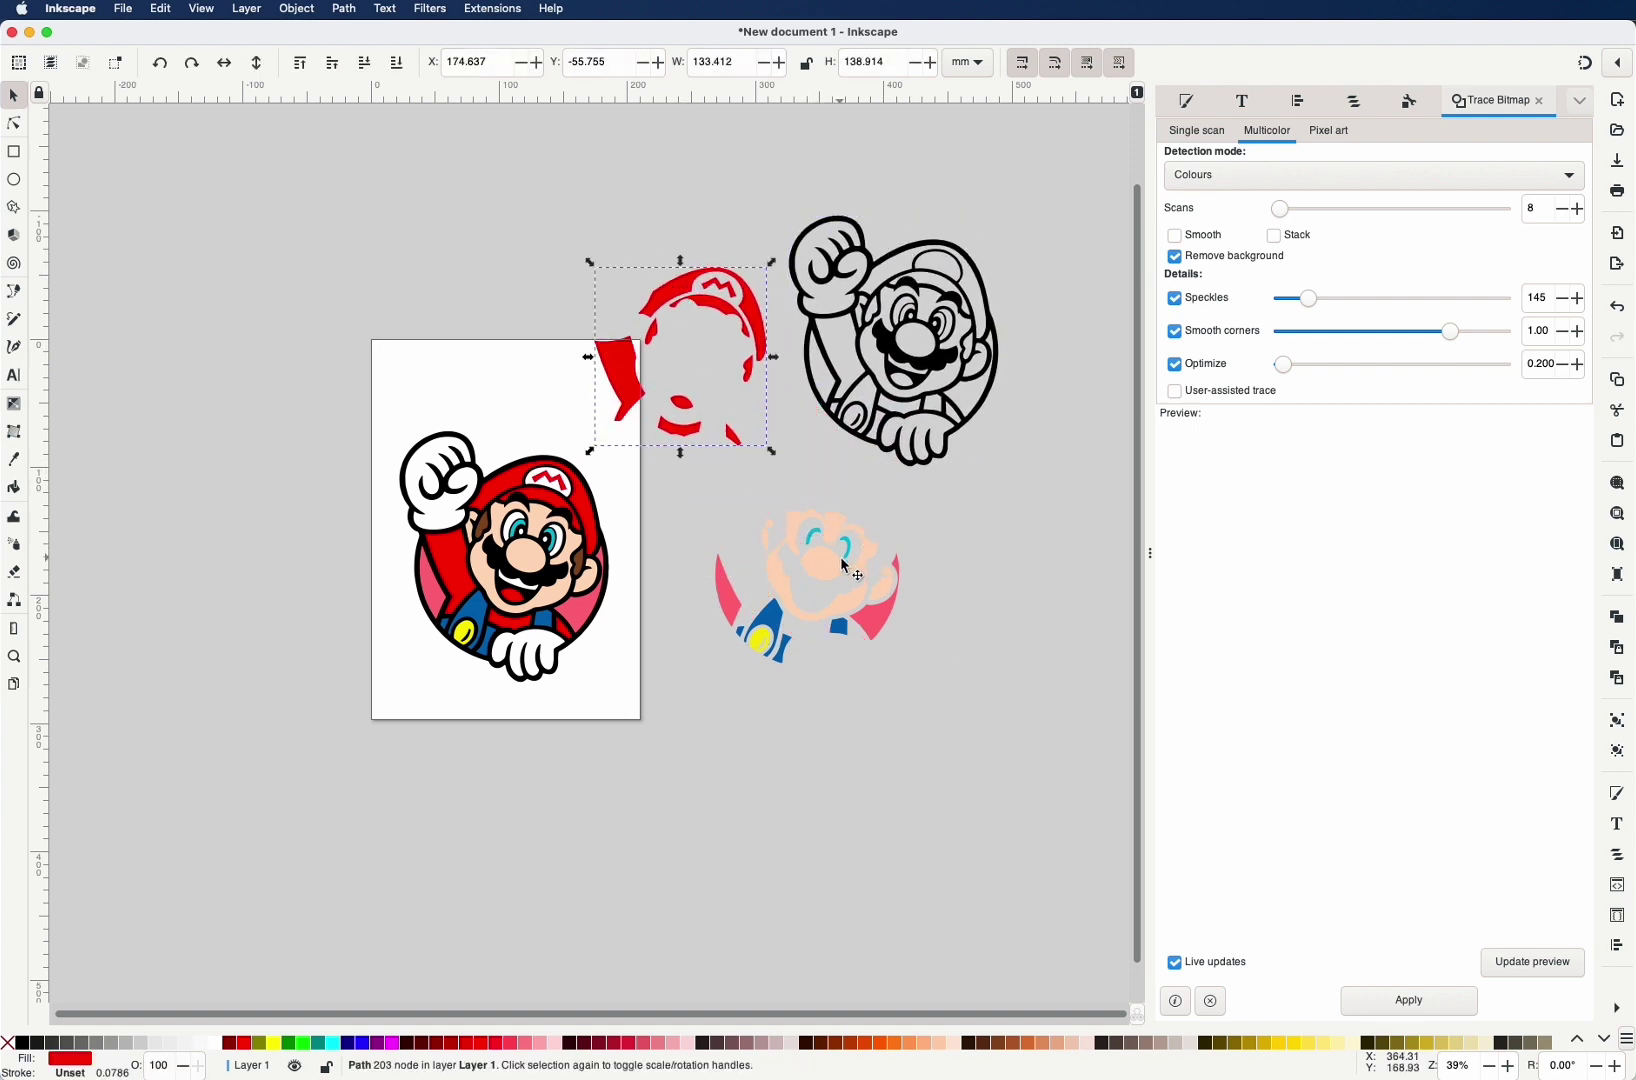
key(ctrl+z)
key(ctrl+z)
click(910, 768)
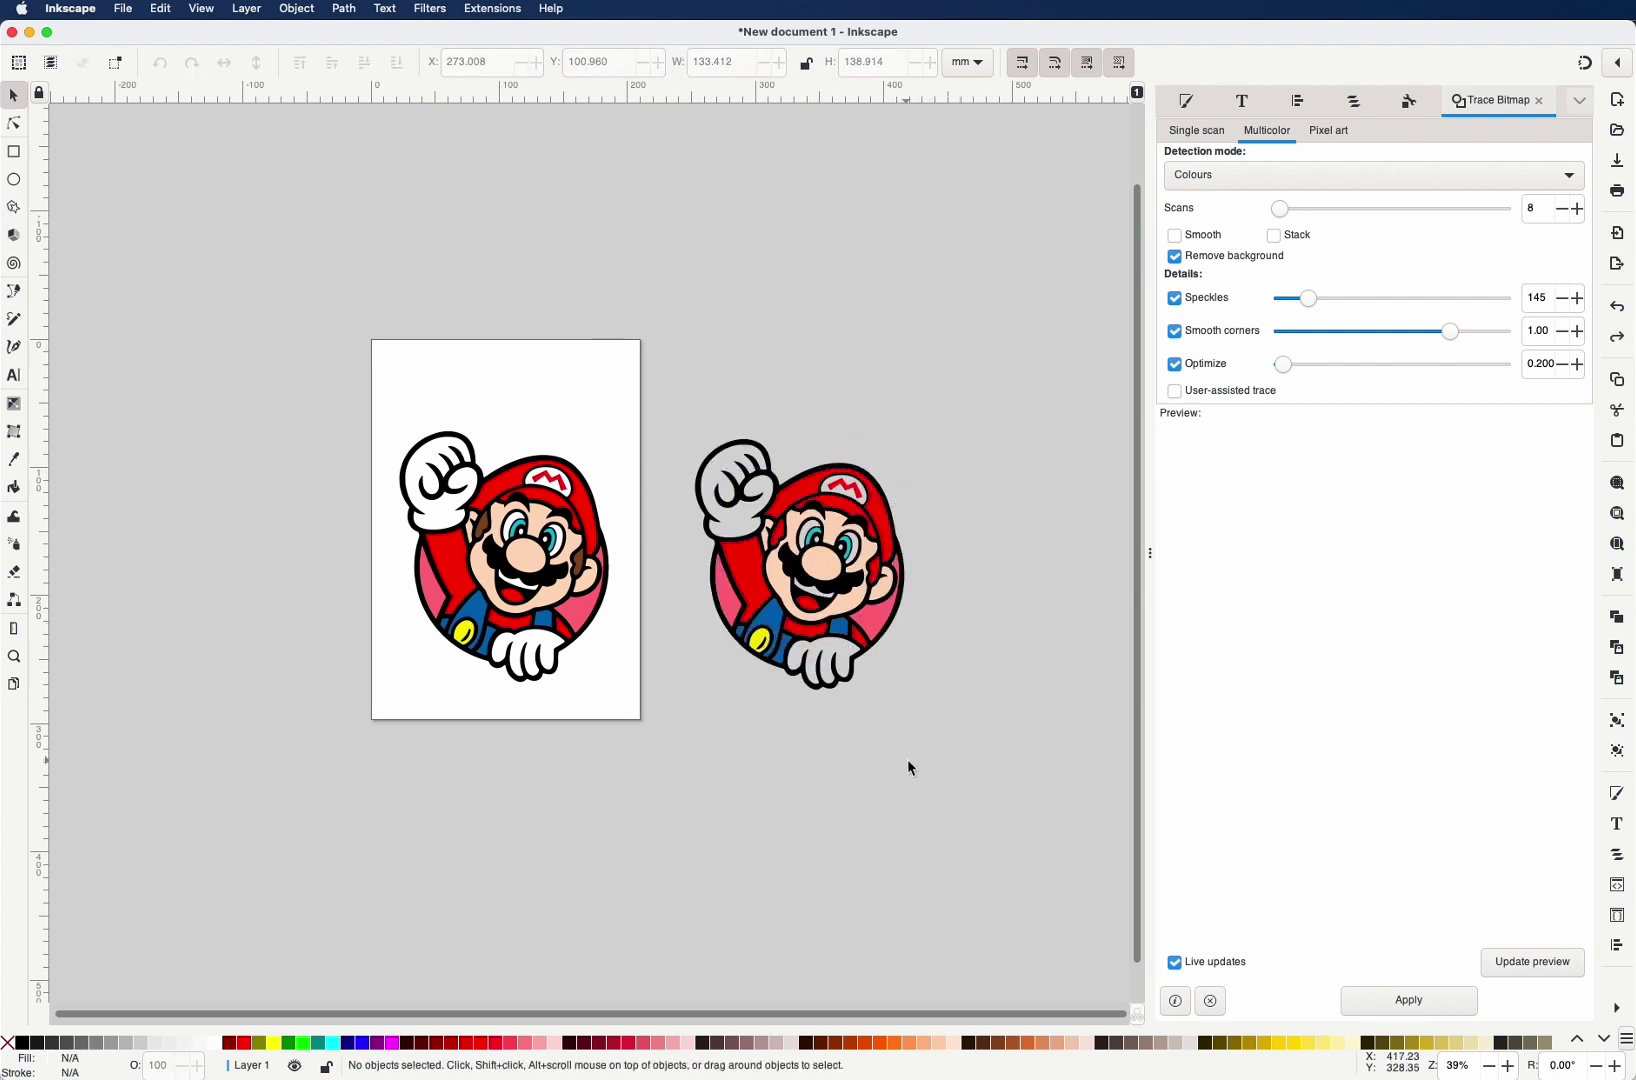
Inspect the retraced Mario and select its yellow button, a clean 23-node path
scroll(1457, 1066, up, 5)
scroll(650, 1010, right, 3)
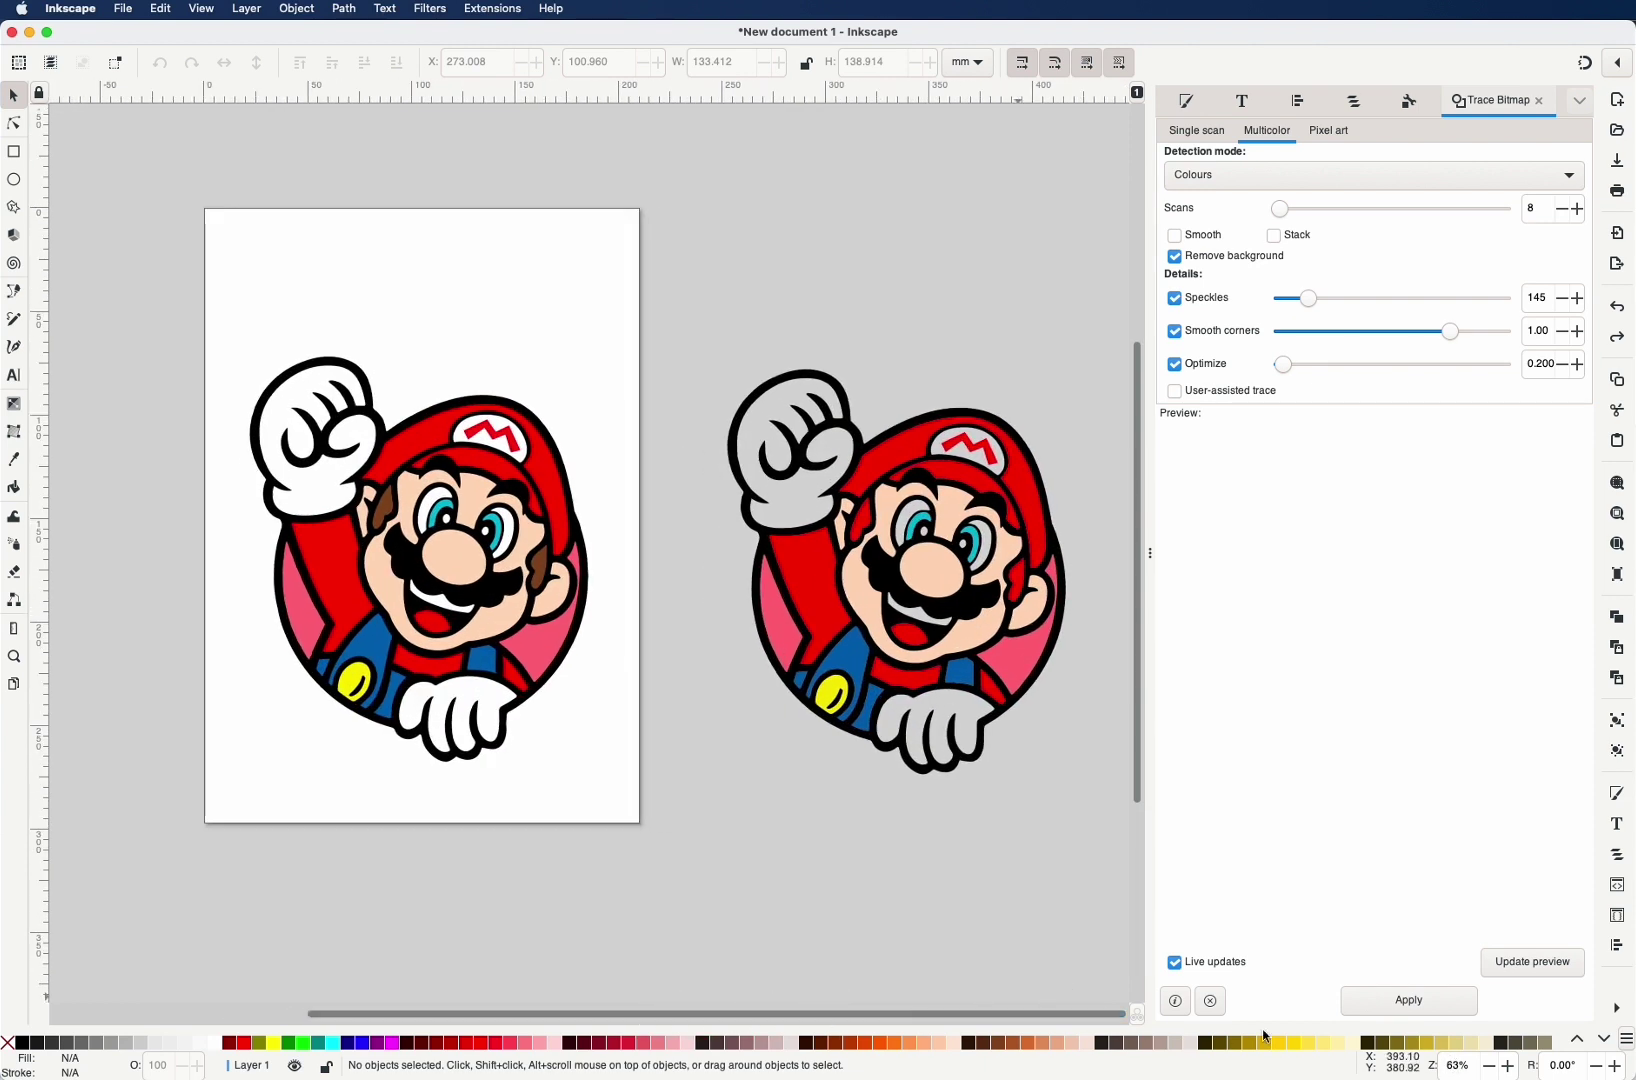
scroll(1476, 1066, up, 3)
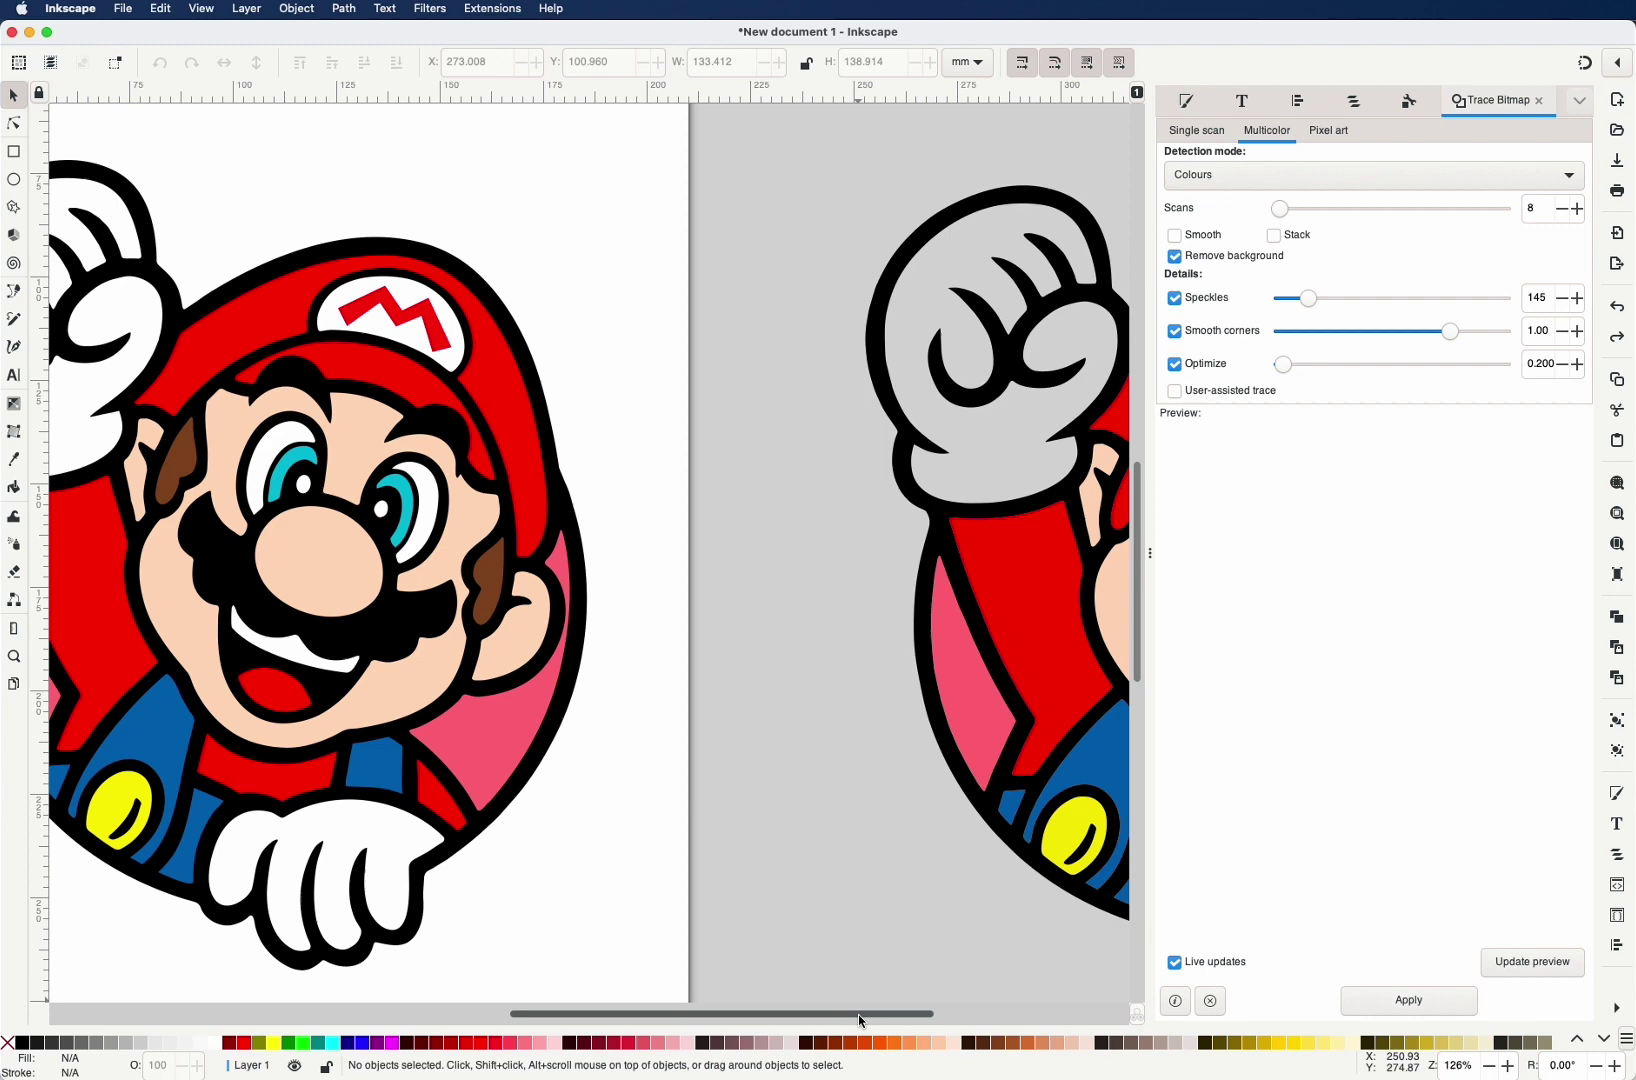
drag(858, 1014, 1082, 1014)
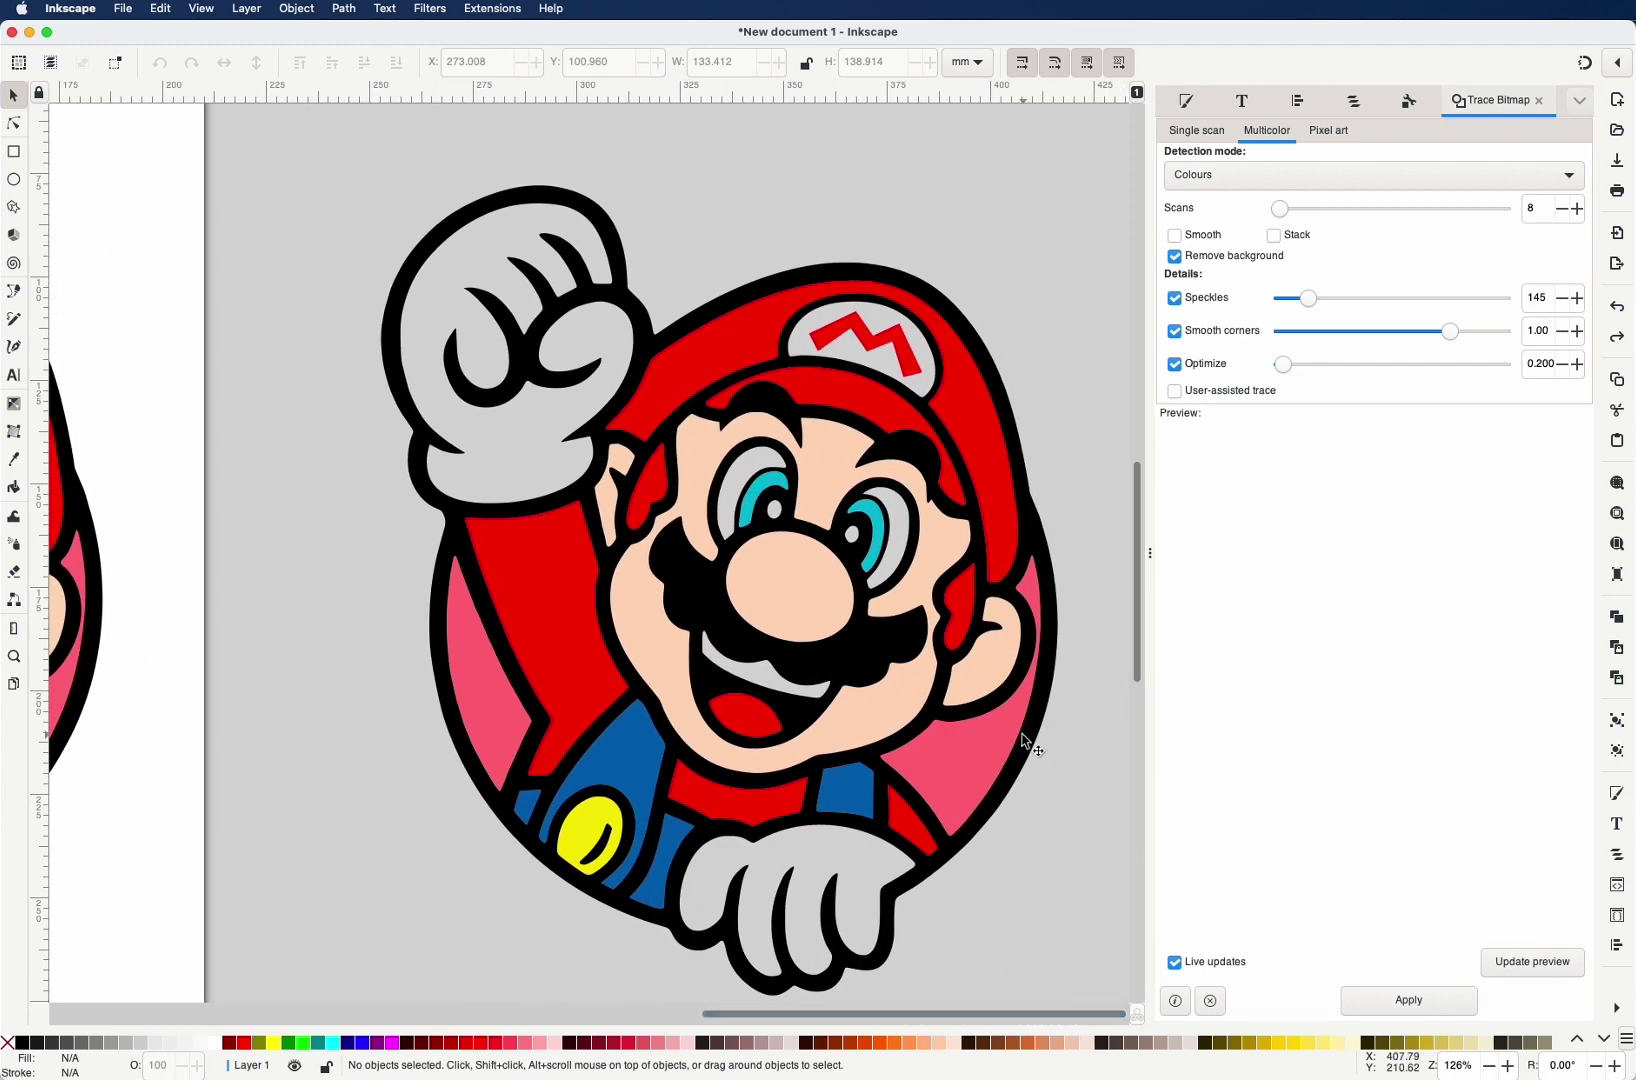
scroll(1000, 735, down, 1)
scroll(1008, 738, down, 1)
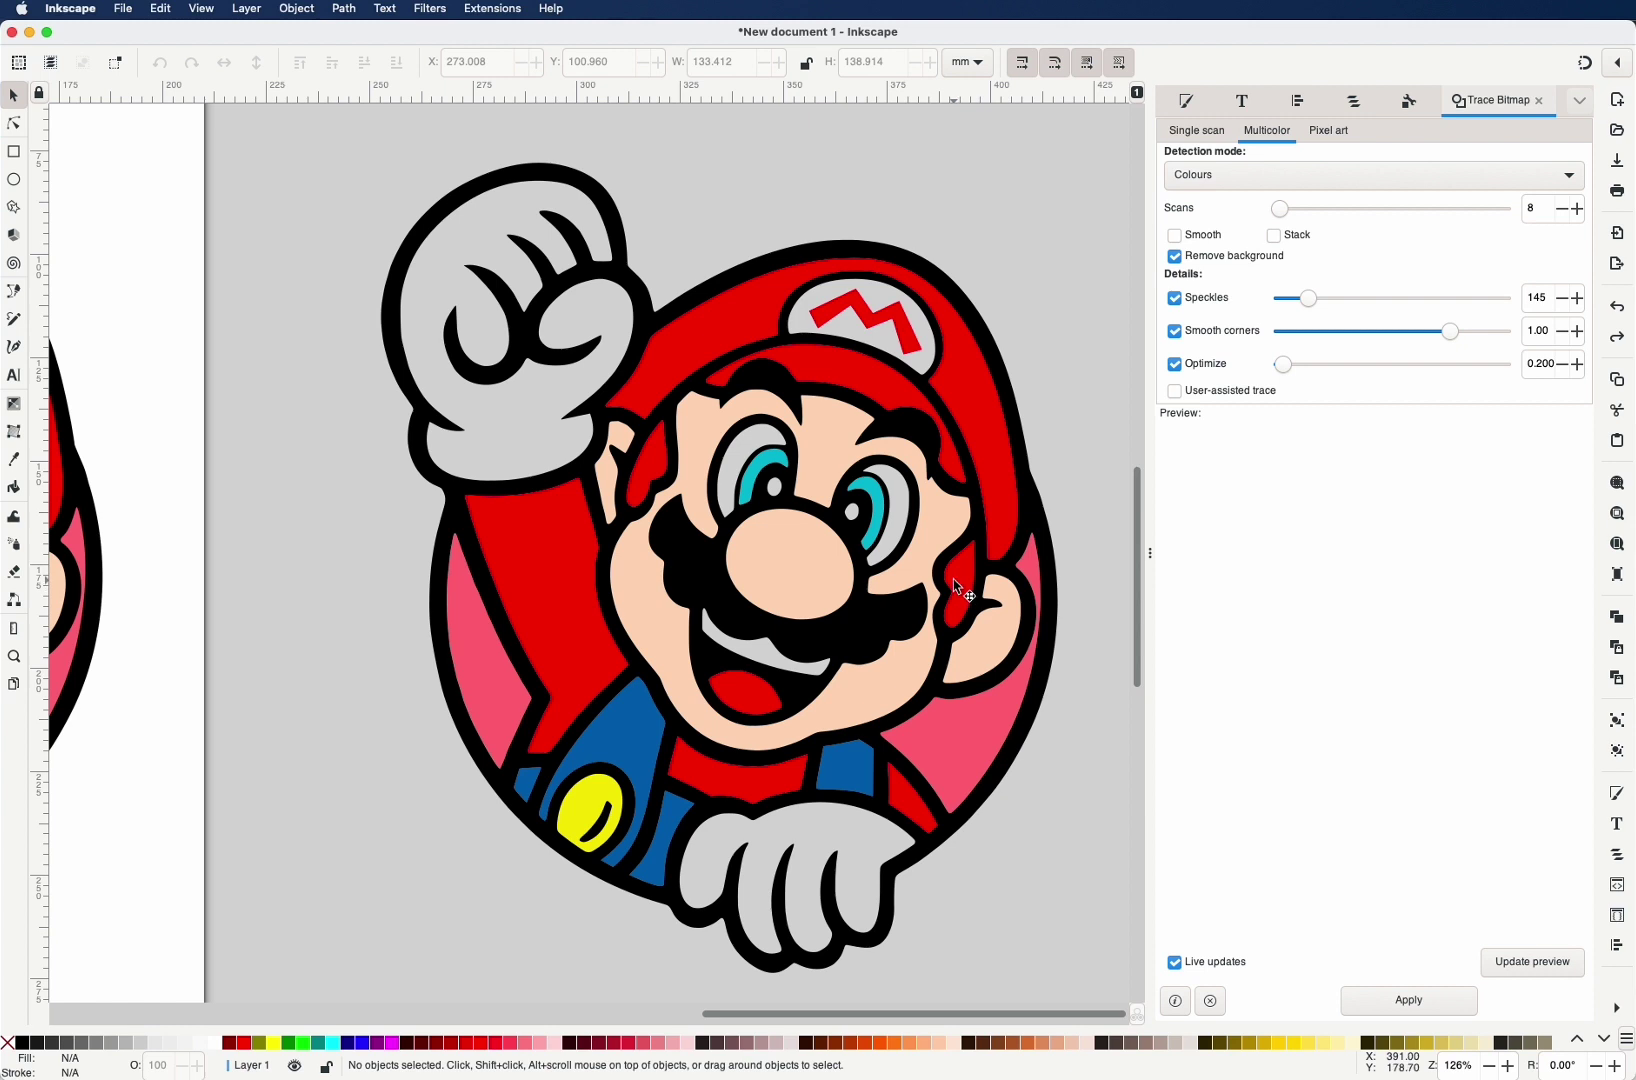
scroll(1455, 1062, down, 4)
click(587, 763)
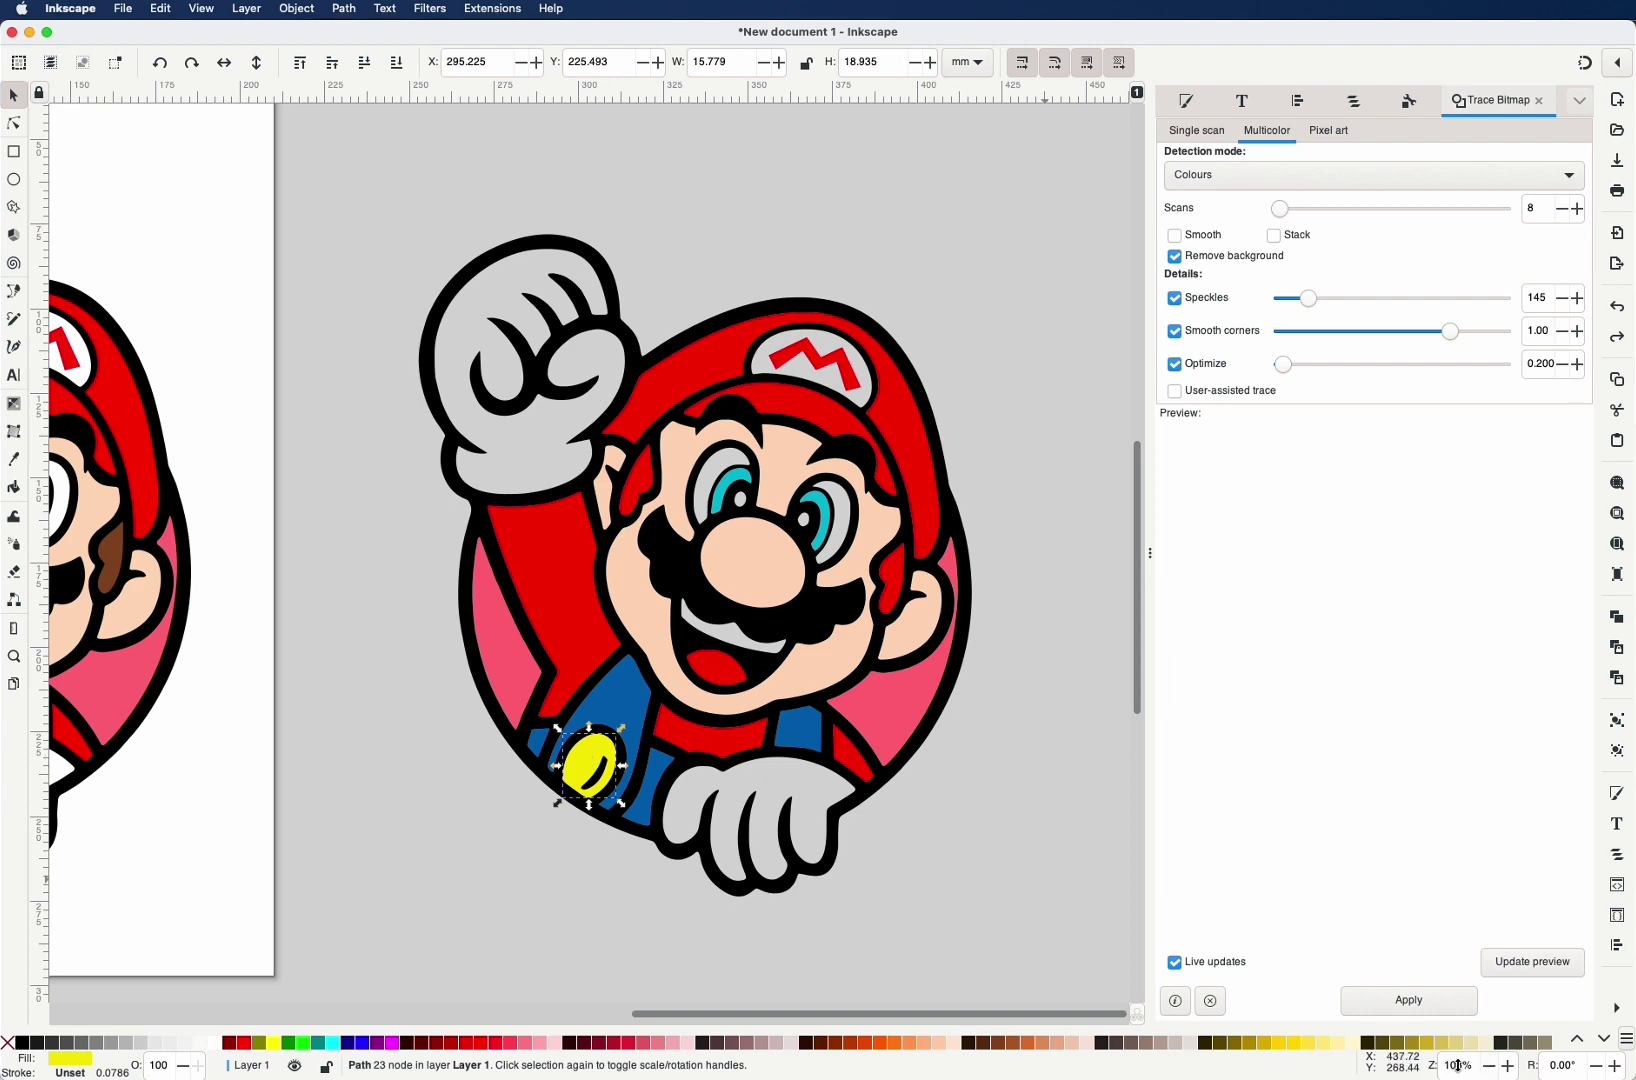
scroll(1458, 1066, down, 5)
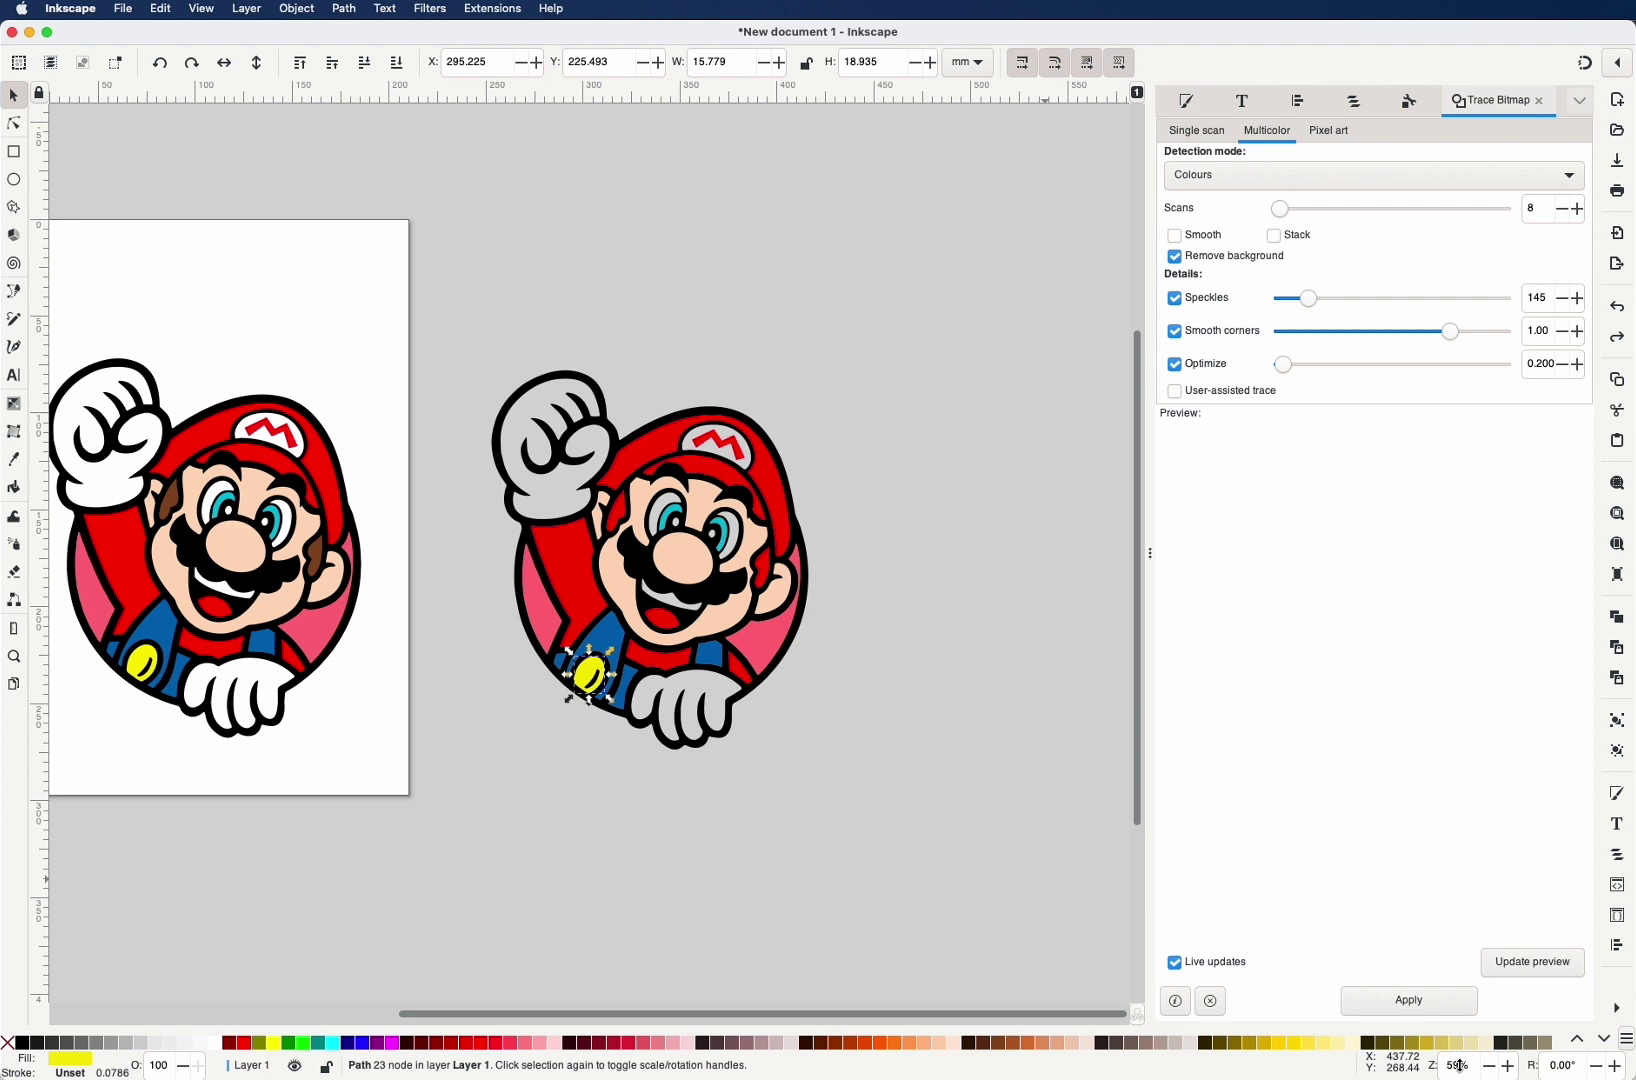
scroll(877, 553, down, 1)
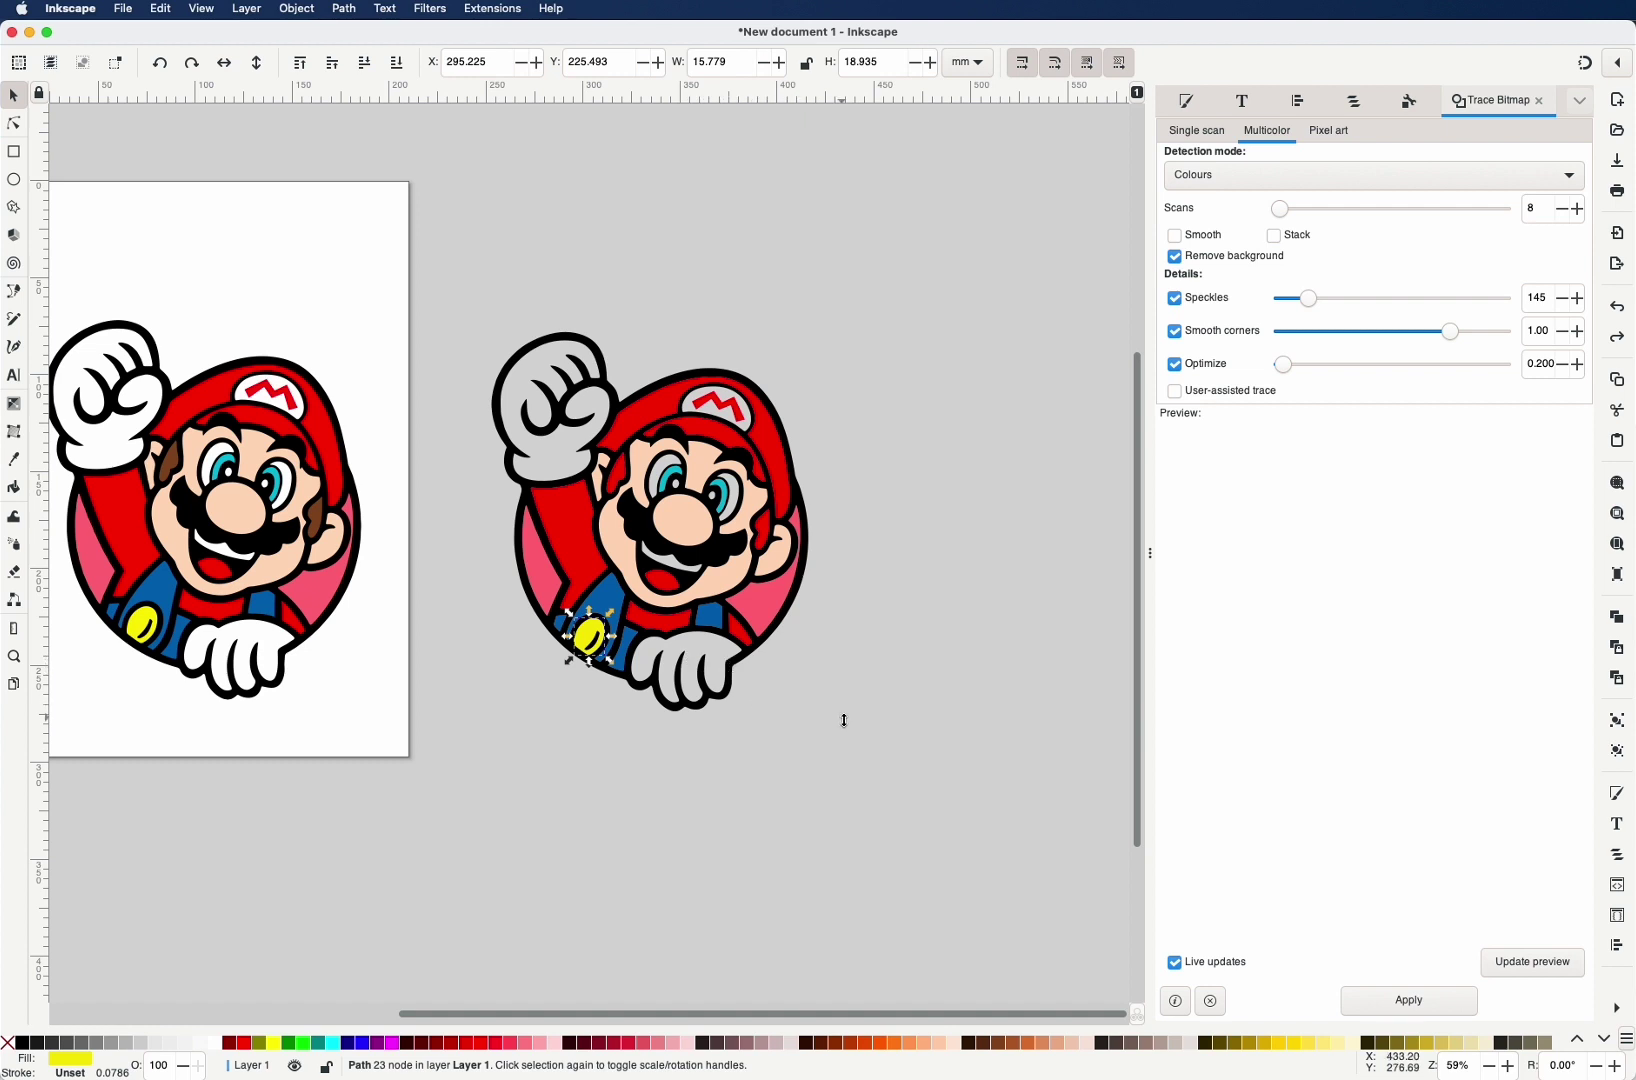
scroll(1020, 764, down, 5)
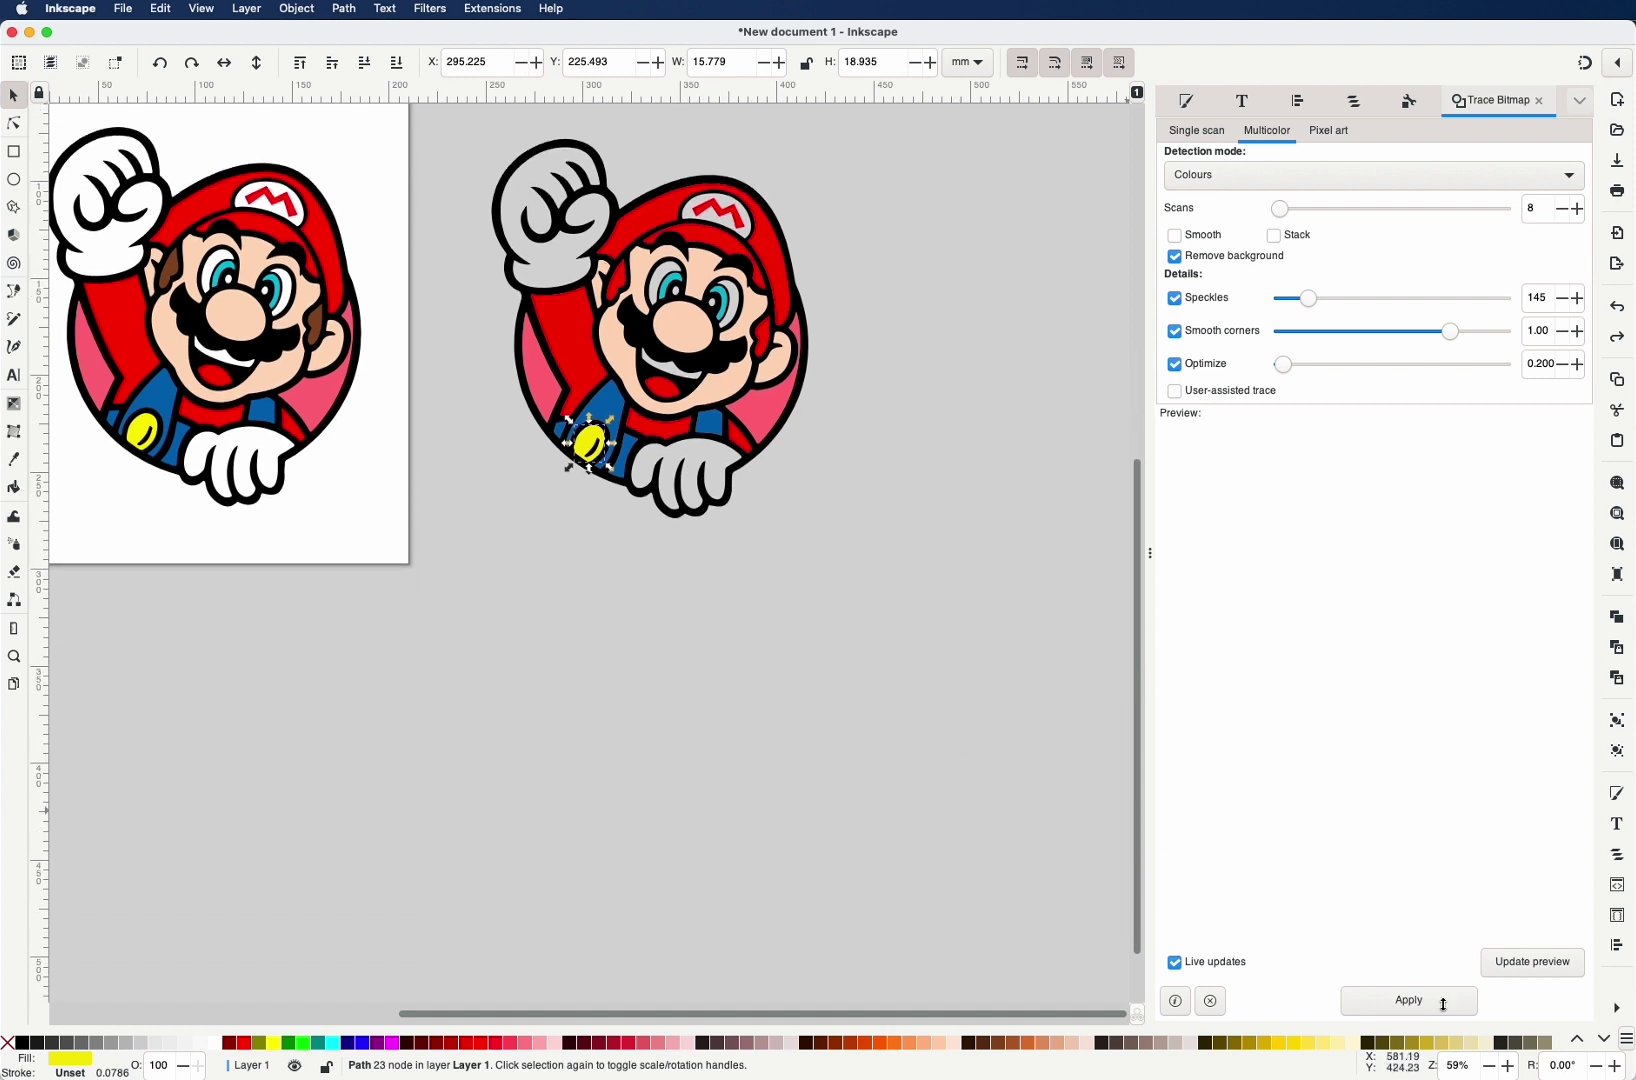
Select the extra traced Mario and move it off to the right
mouse_move(449, 127)
mouse_down()
mouse_move(836, 588)
mouse_move(884, 614)
mouse_up()
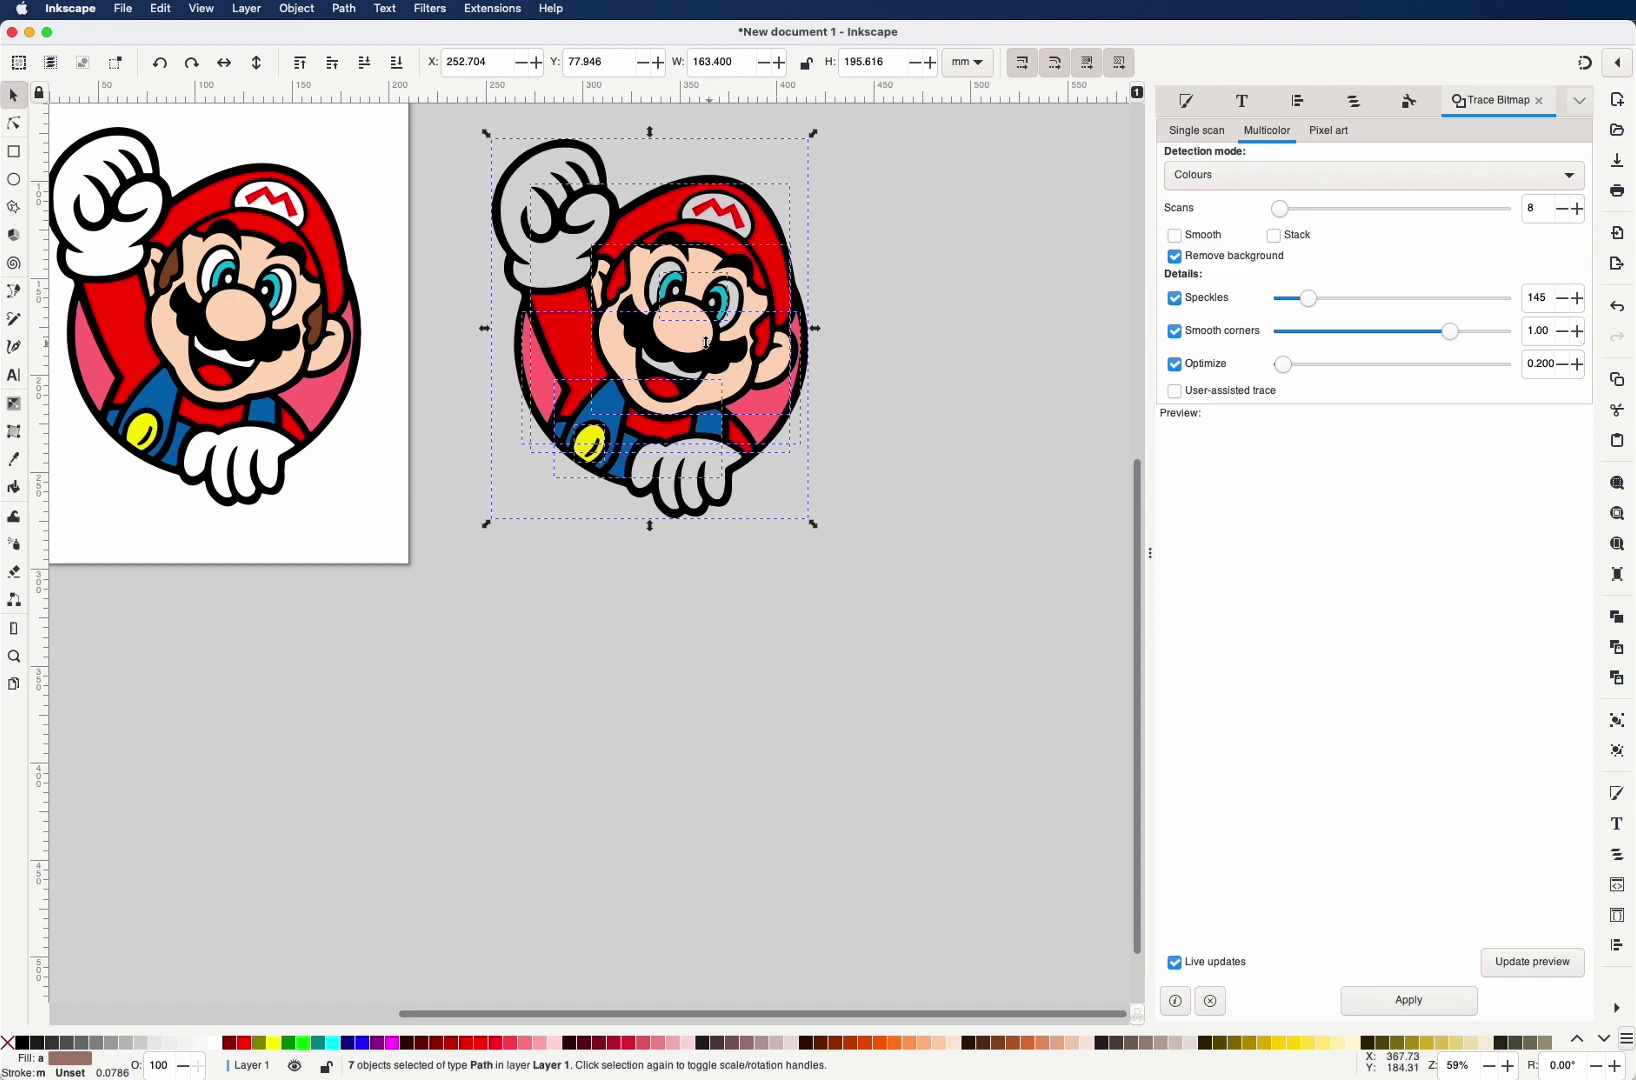
mouse_move(706, 343)
mouse_down()
mouse_move(962, 422)
mouse_move(1046, 385)
mouse_move(1048, 360)
mouse_up()
click(878, 732)
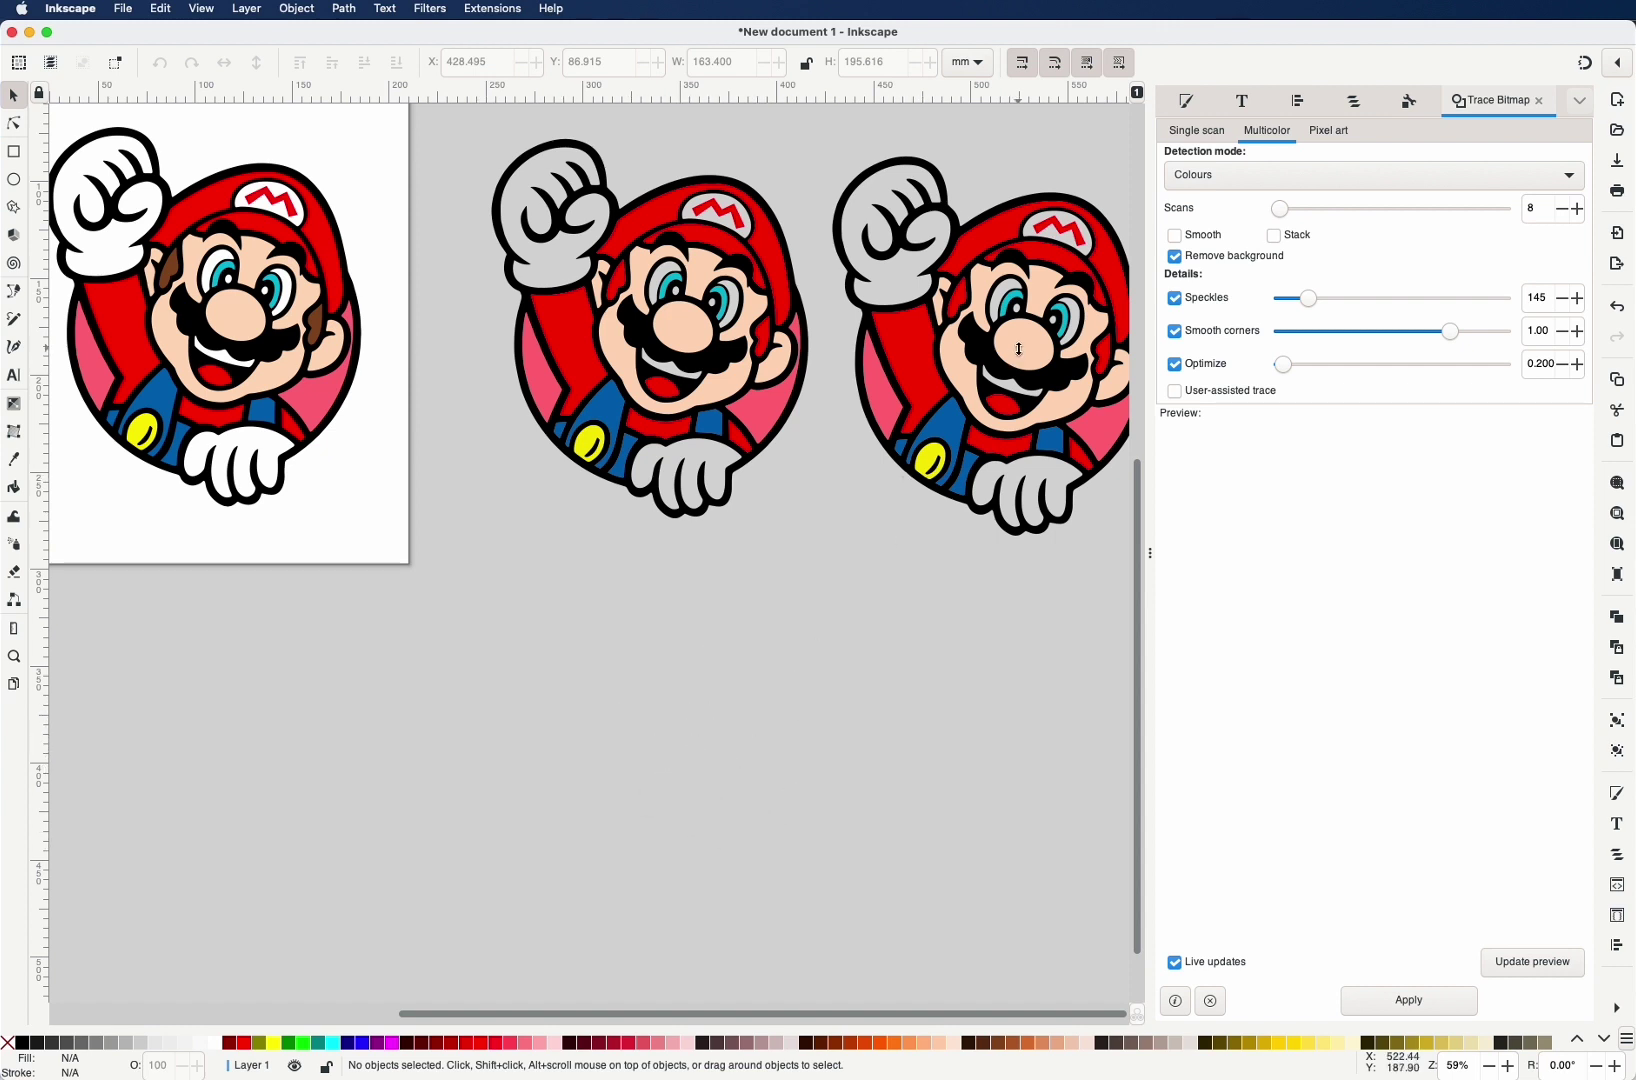
Stack its skin, outline, red, blue, pink, yellow and cyan layers into one Mario below
drag(1019, 348, 668, 782)
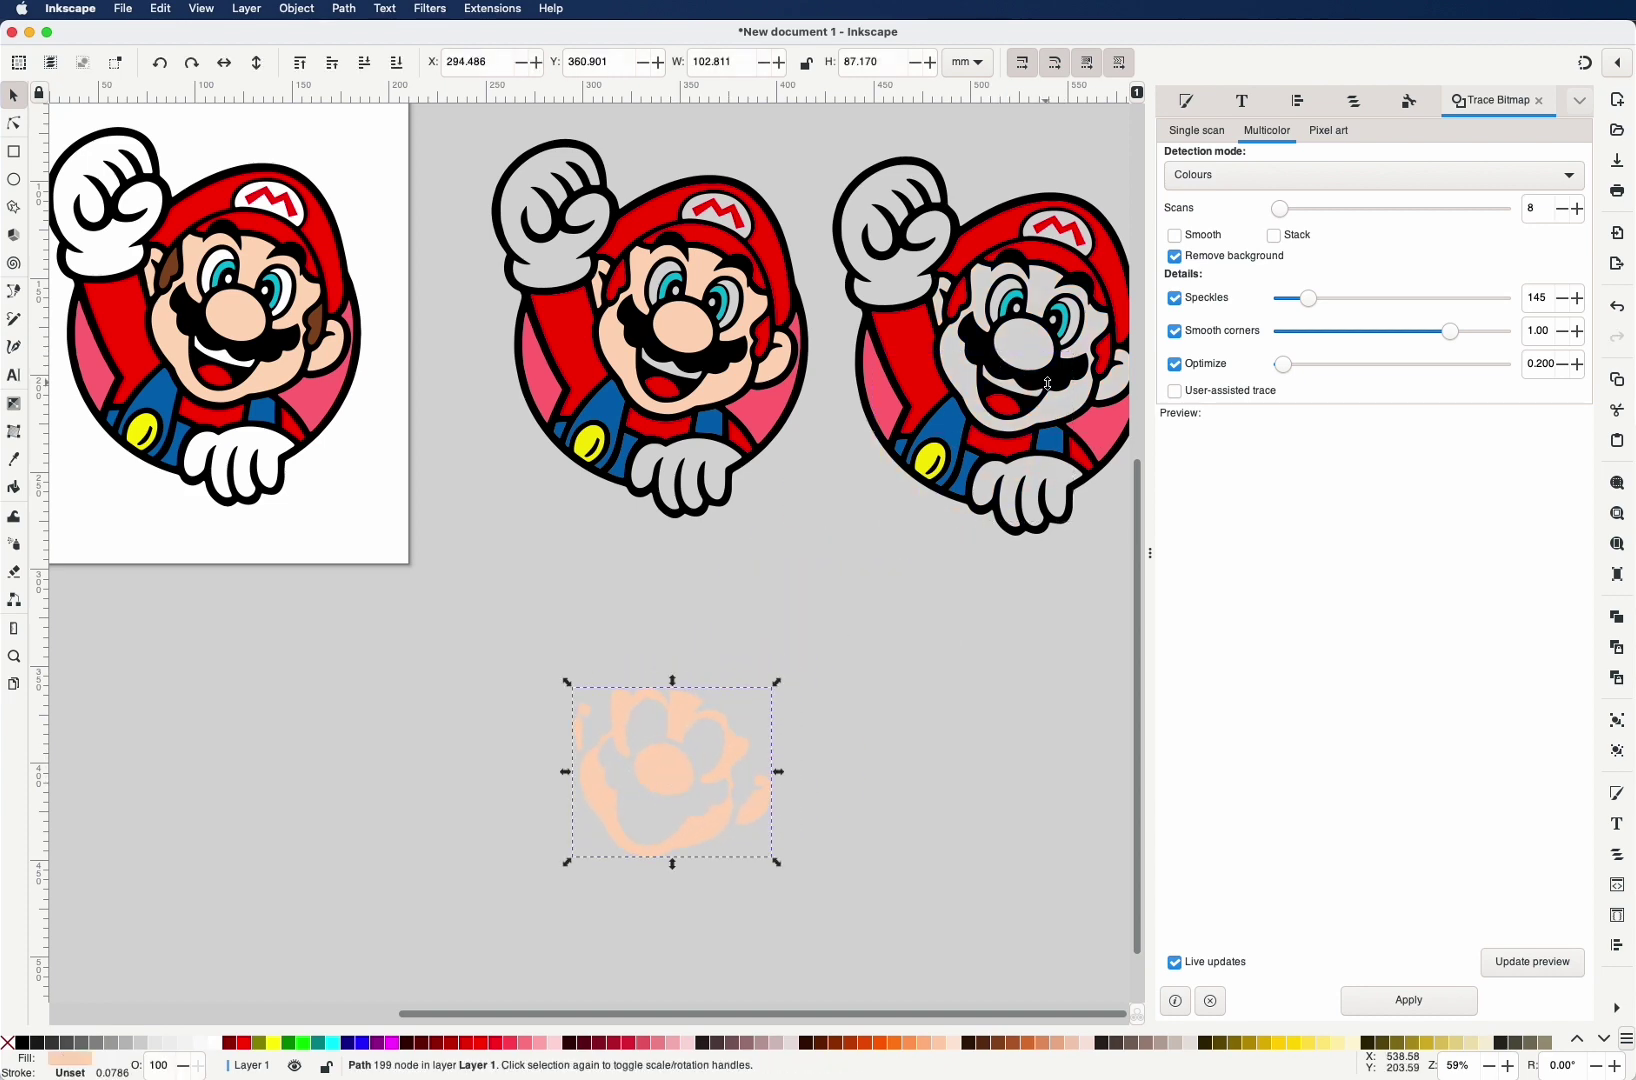
drag(1047, 383, 706, 806)
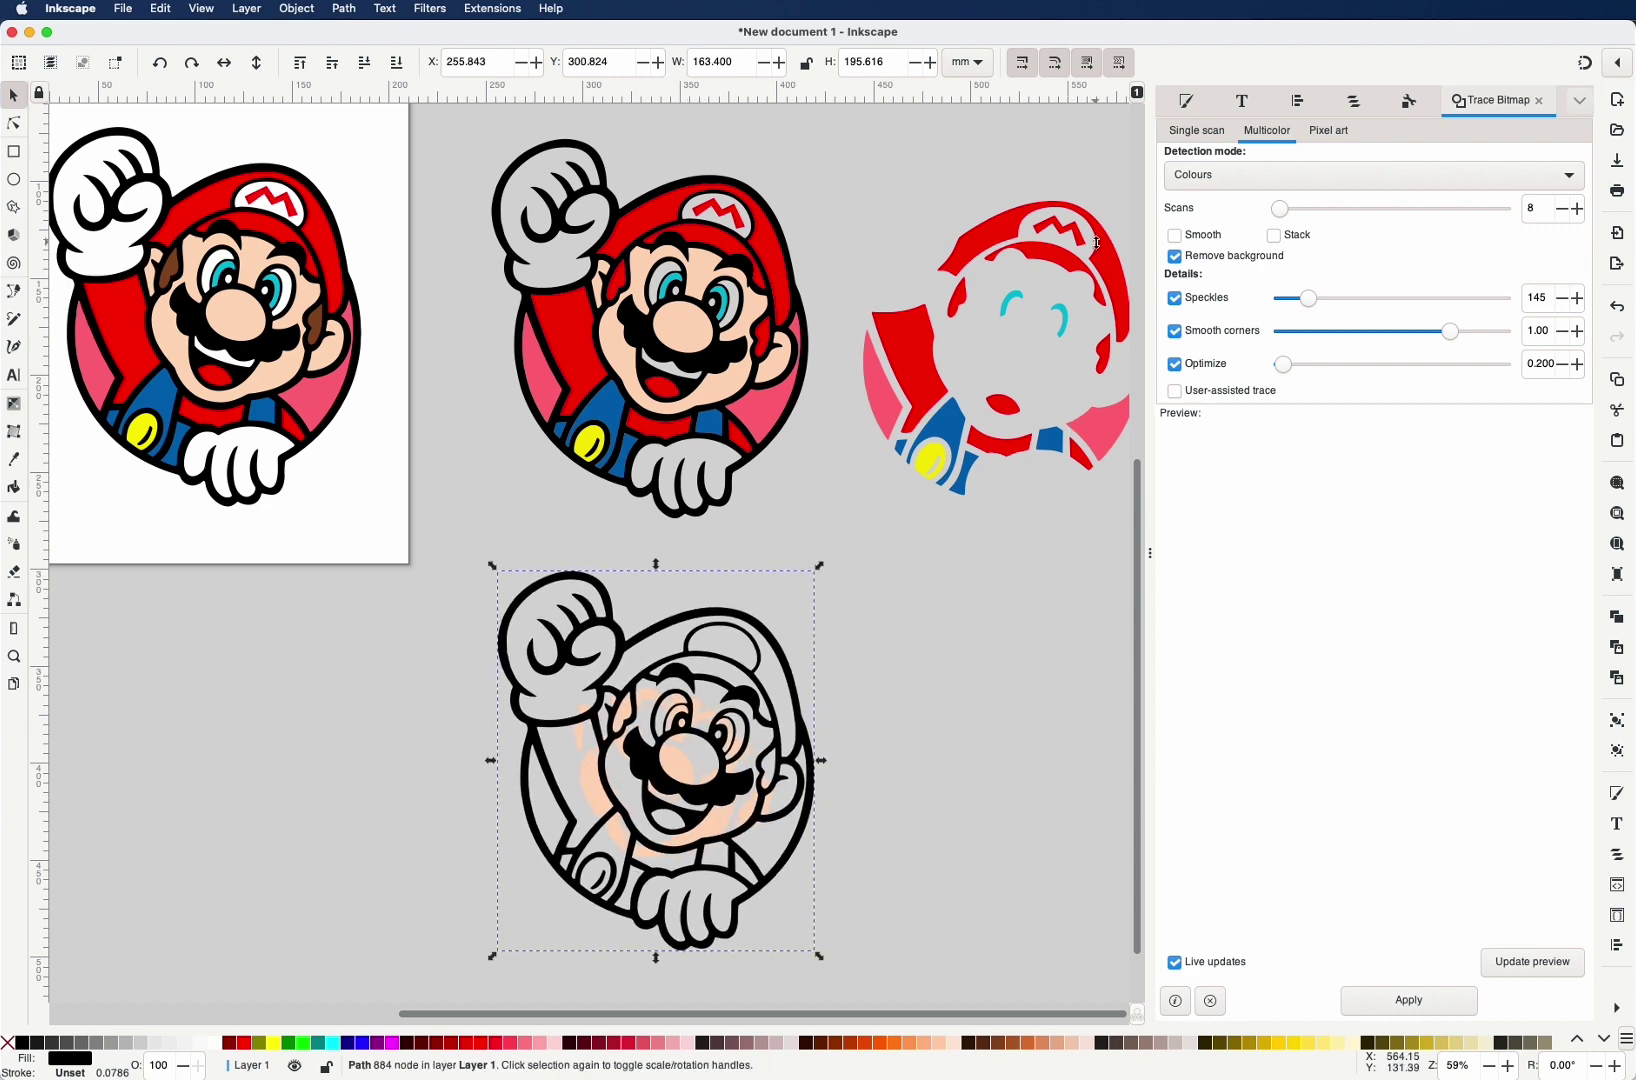
drag(1097, 242, 759, 692)
drag(939, 434, 633, 757)
drag(891, 403, 577, 779)
drag(944, 453, 689, 761)
drag(1064, 318, 719, 790)
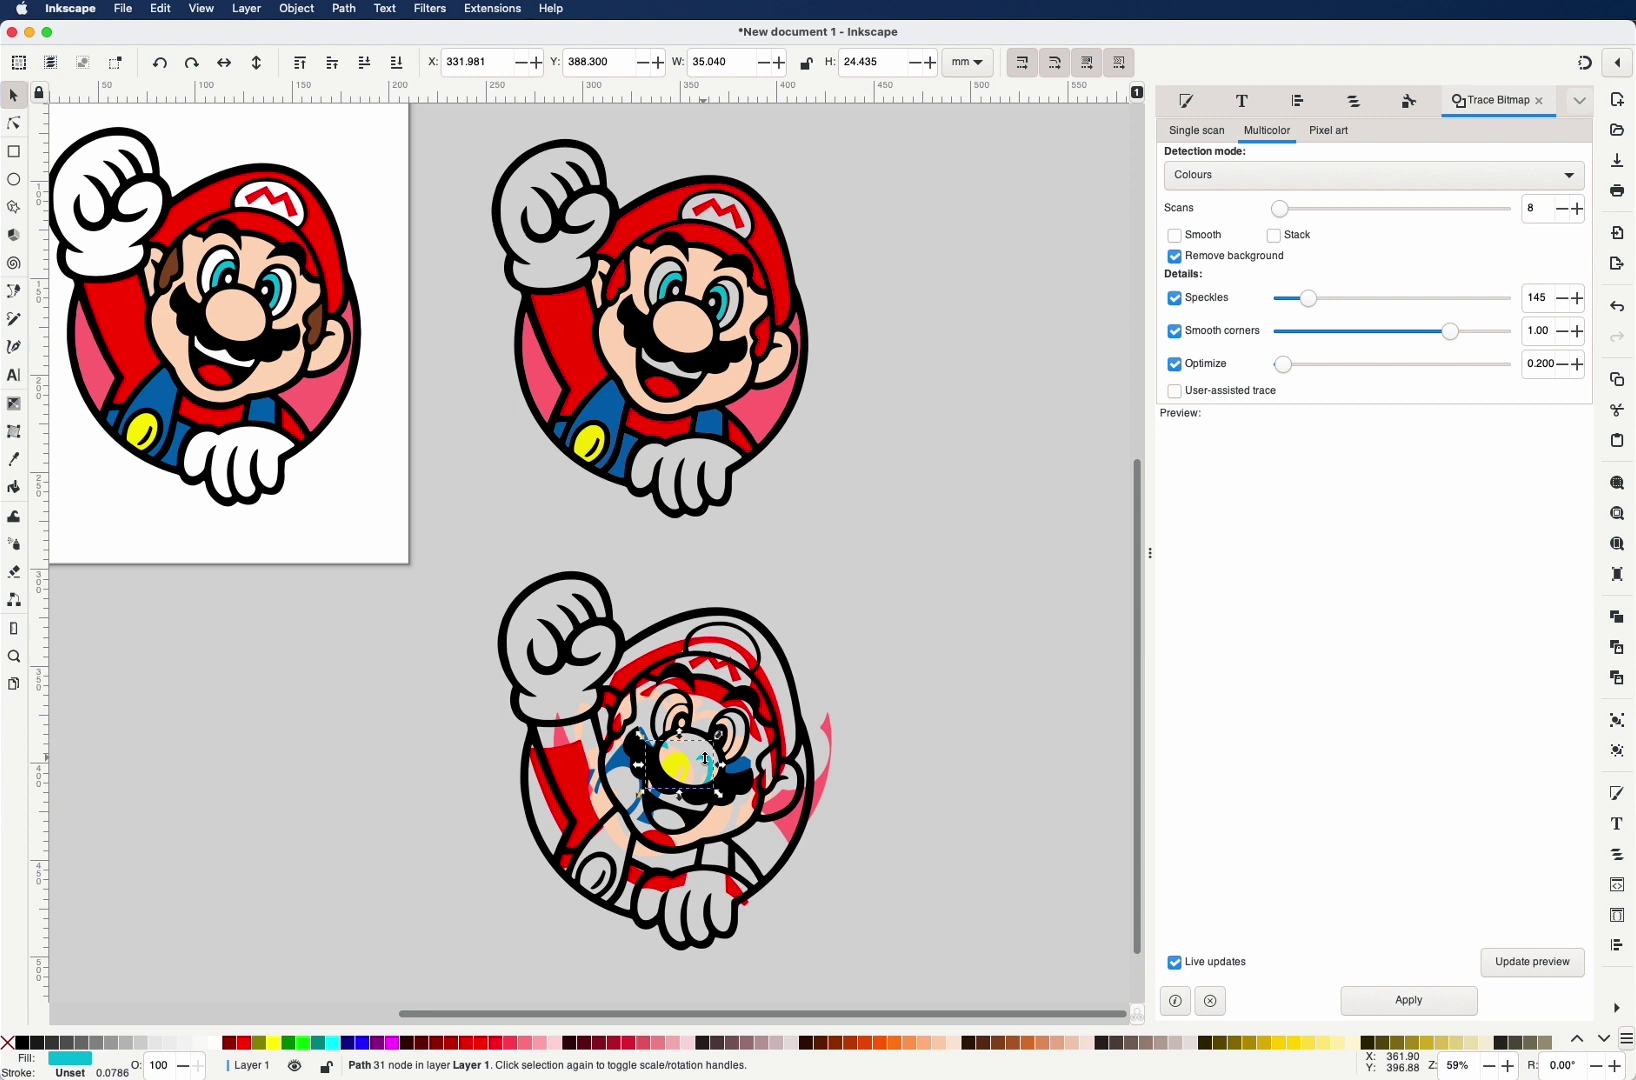
drag(706, 760, 731, 720)
drag(620, 767, 598, 855)
Select the reassembled duplicate Mario and delete it
click(913, 665)
drag(456, 531, 938, 980)
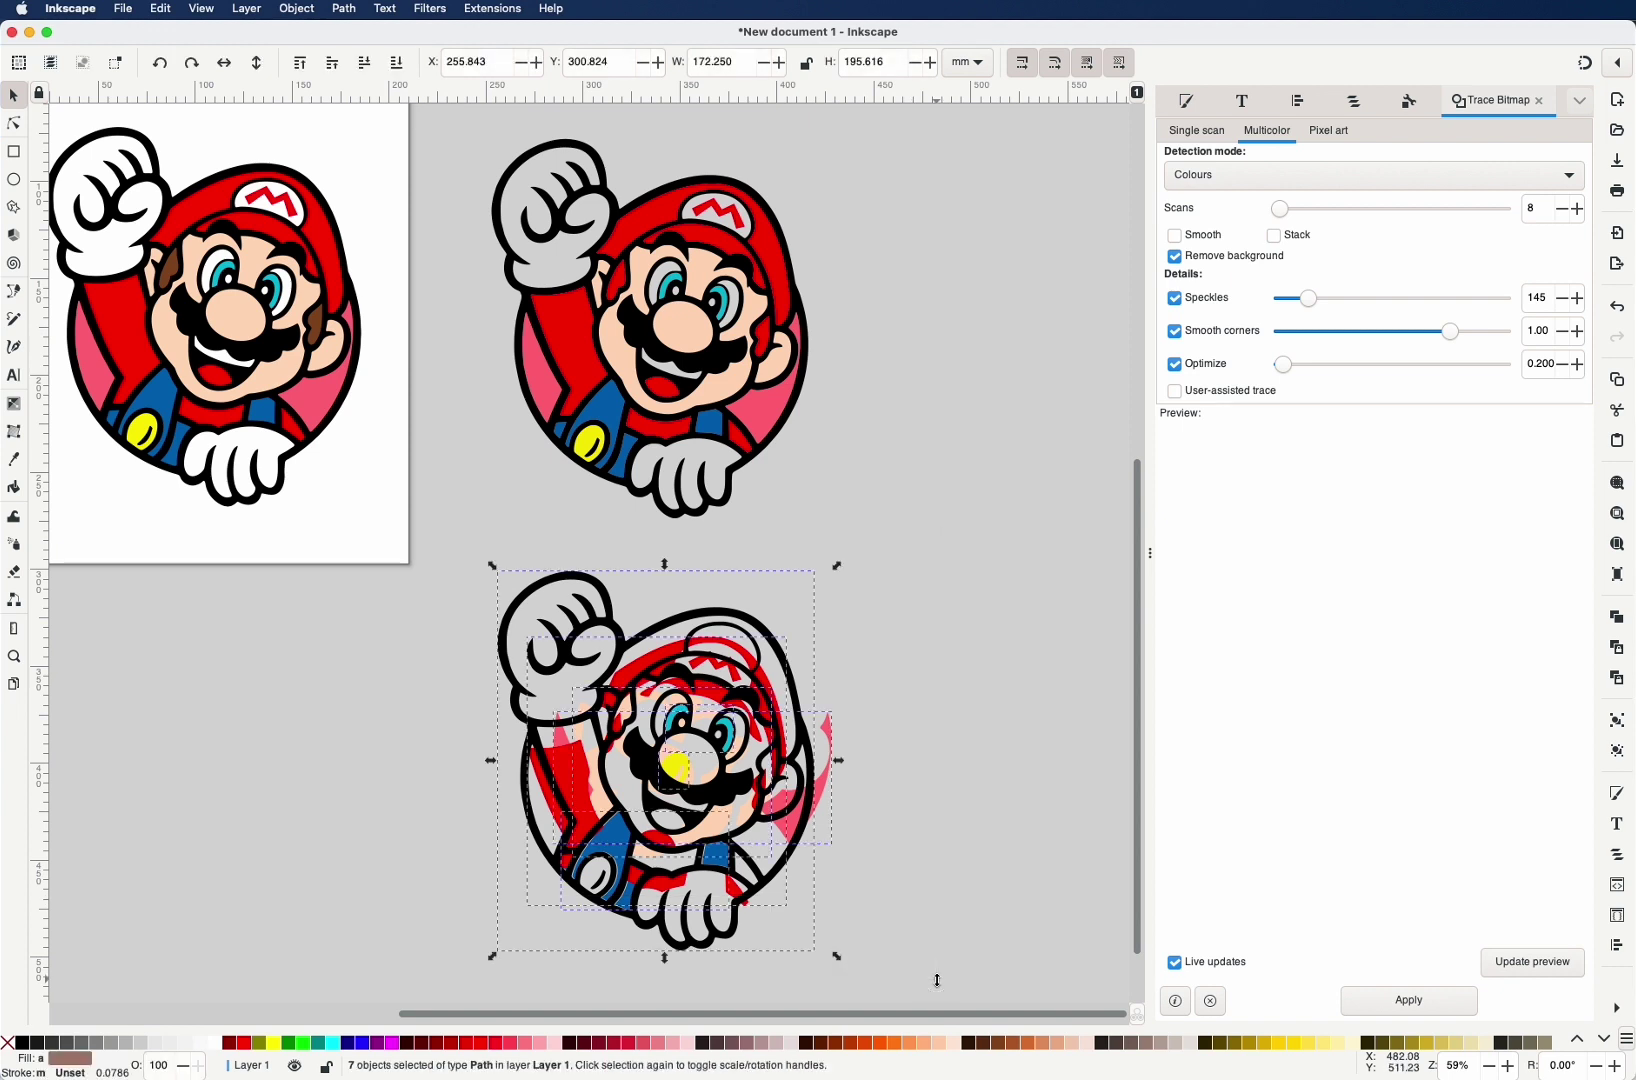
key(Delete)
Draw a rectangle around the traced Mario
scroll(790, 700, up, 3)
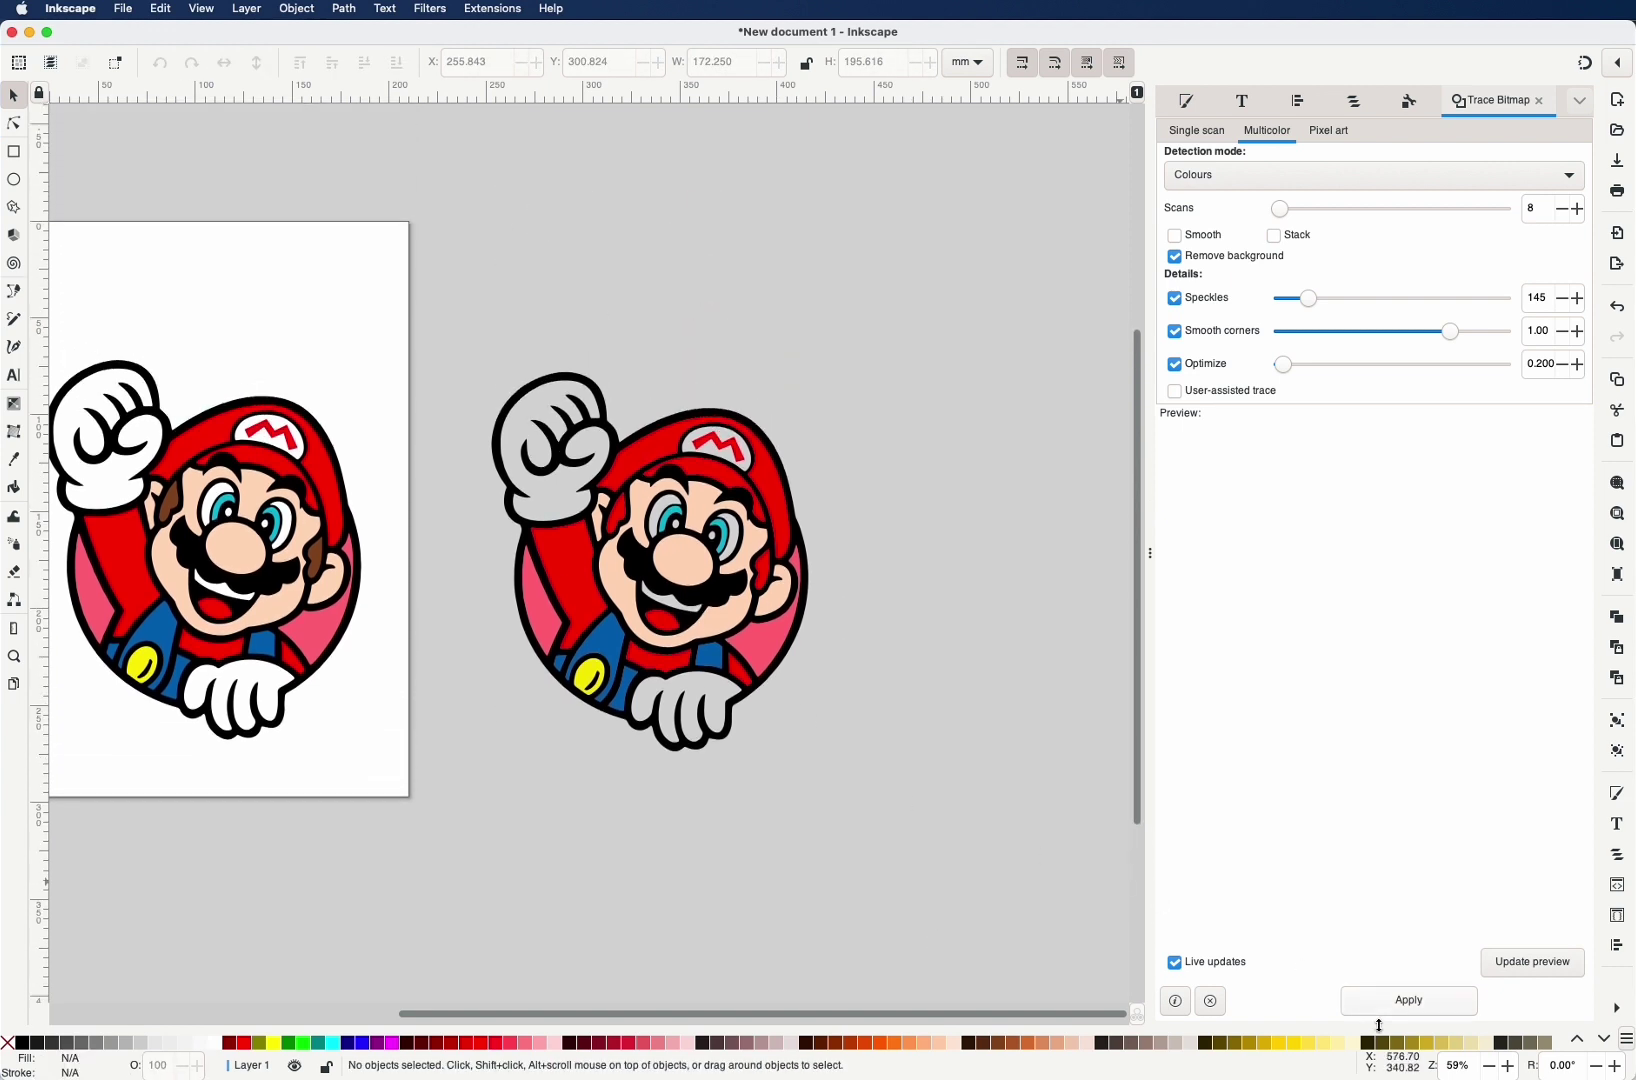
click(15, 152)
drag(457, 342, 835, 768)
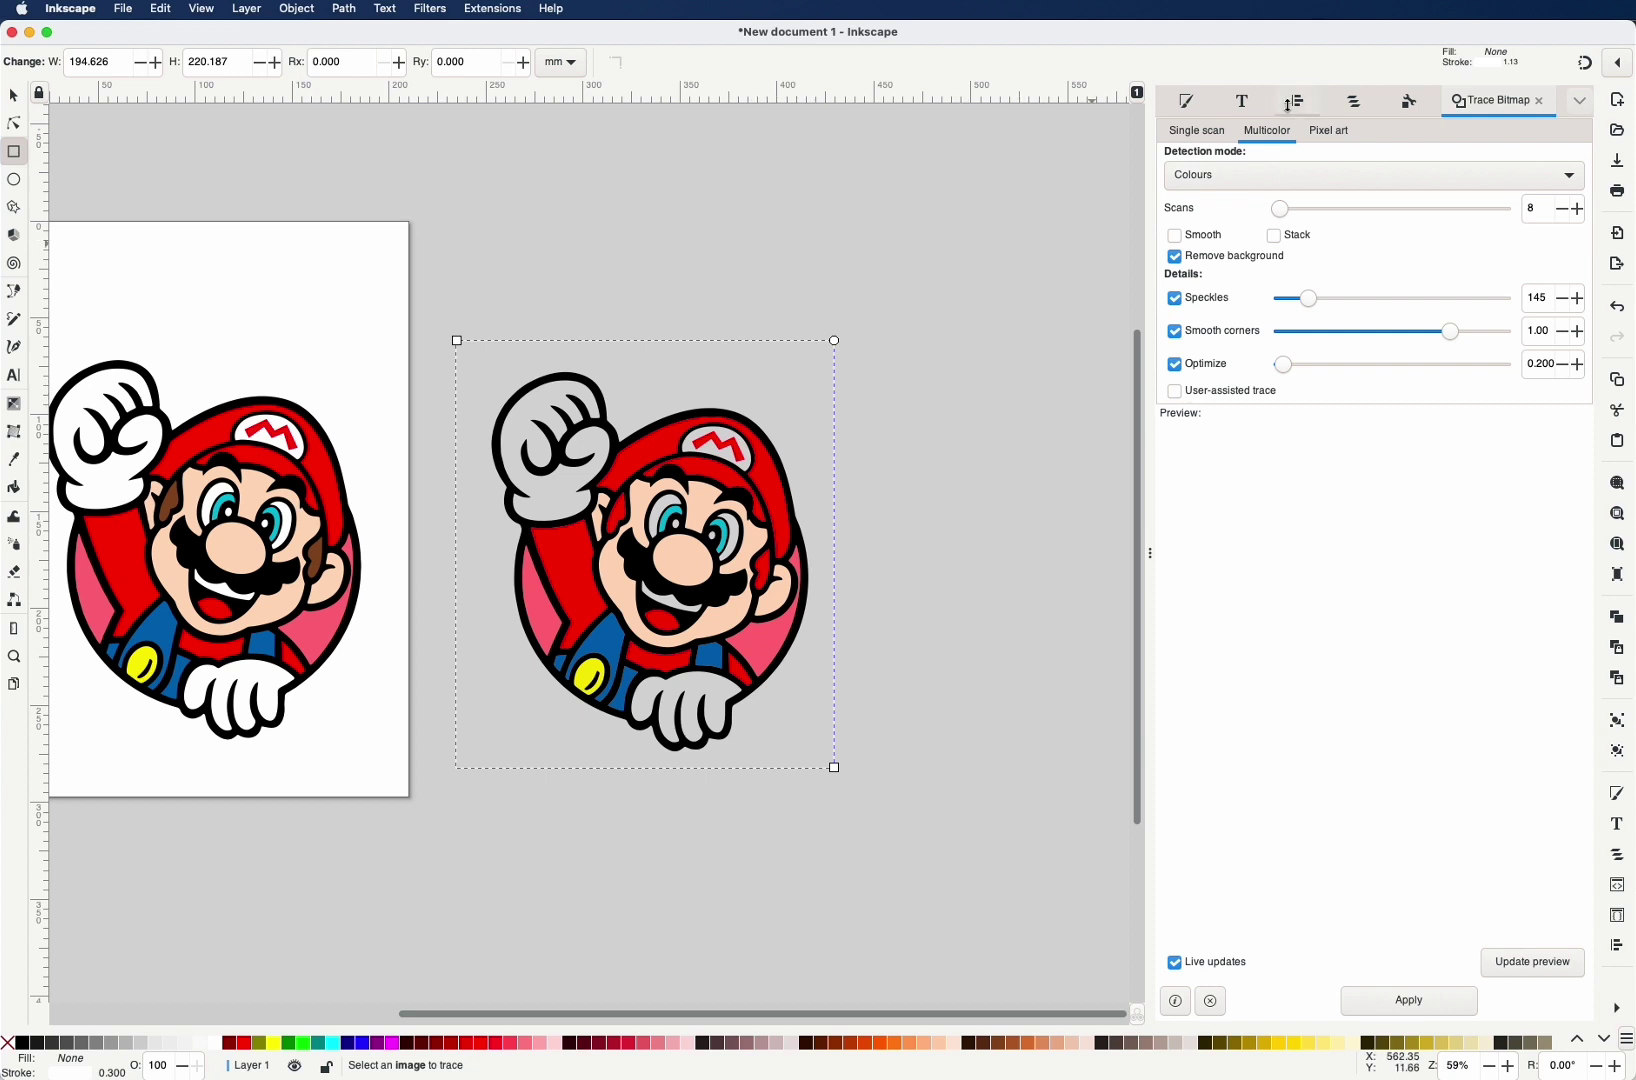
Give the rectangle no fill and a white stroke
click(1190, 101)
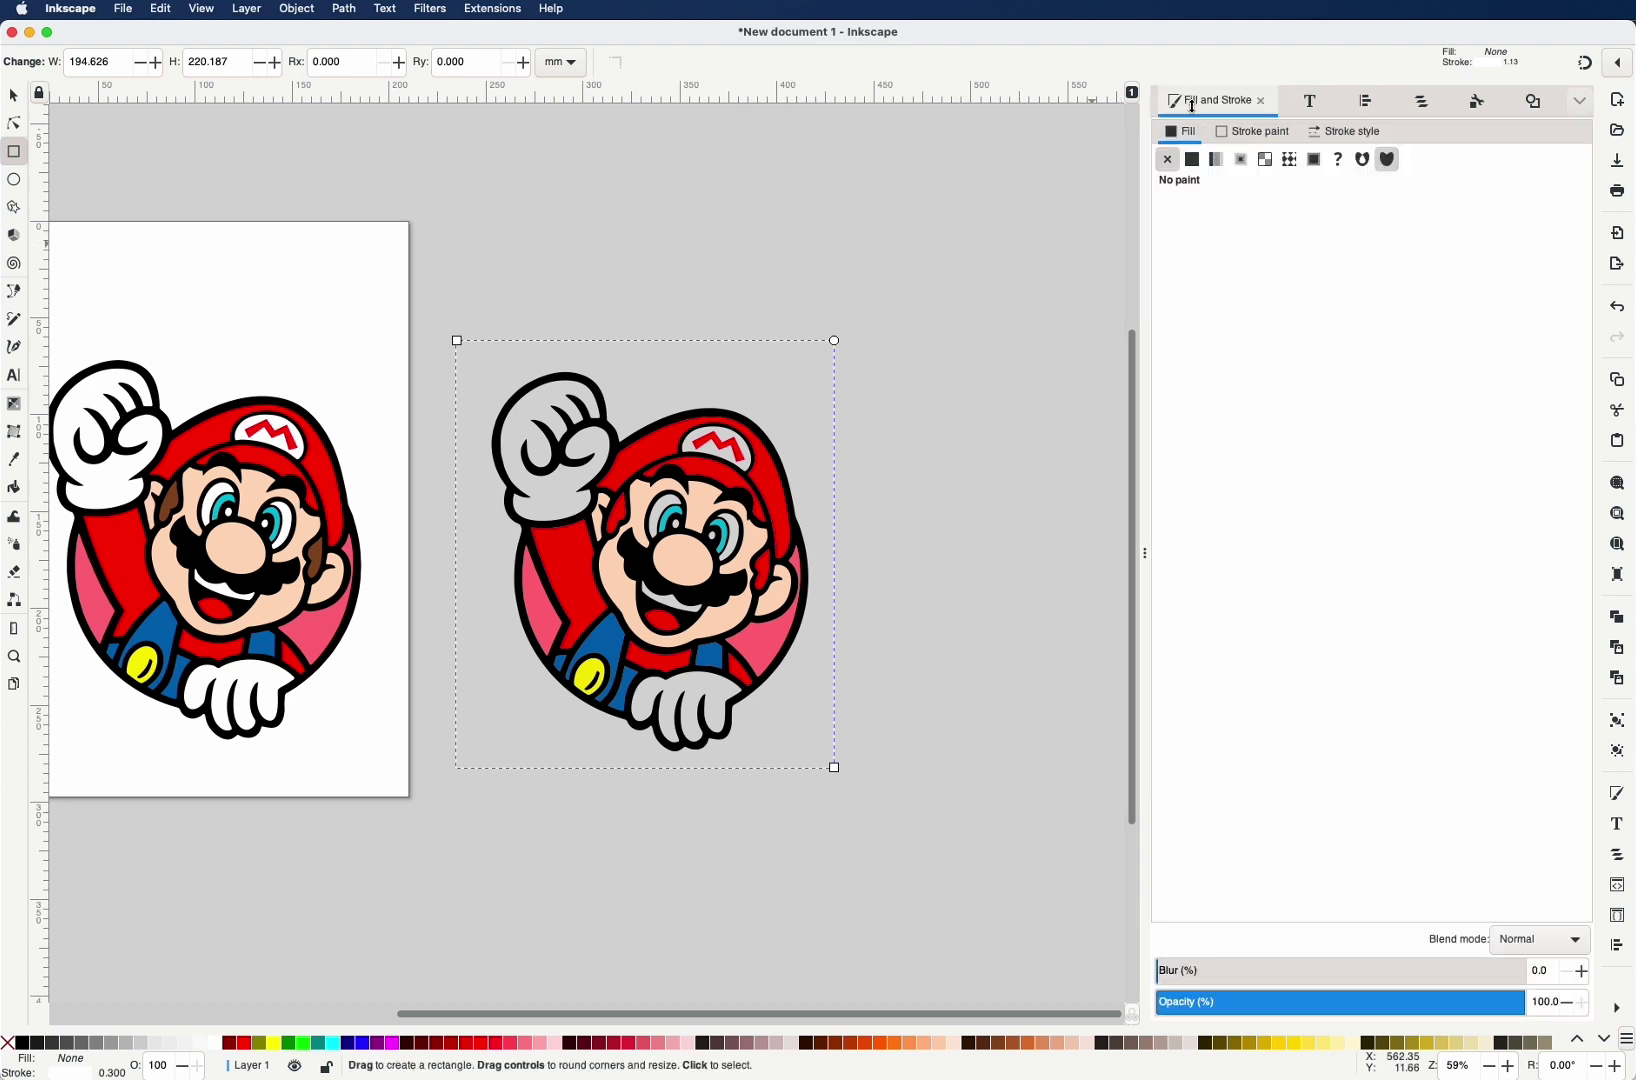
click(1192, 159)
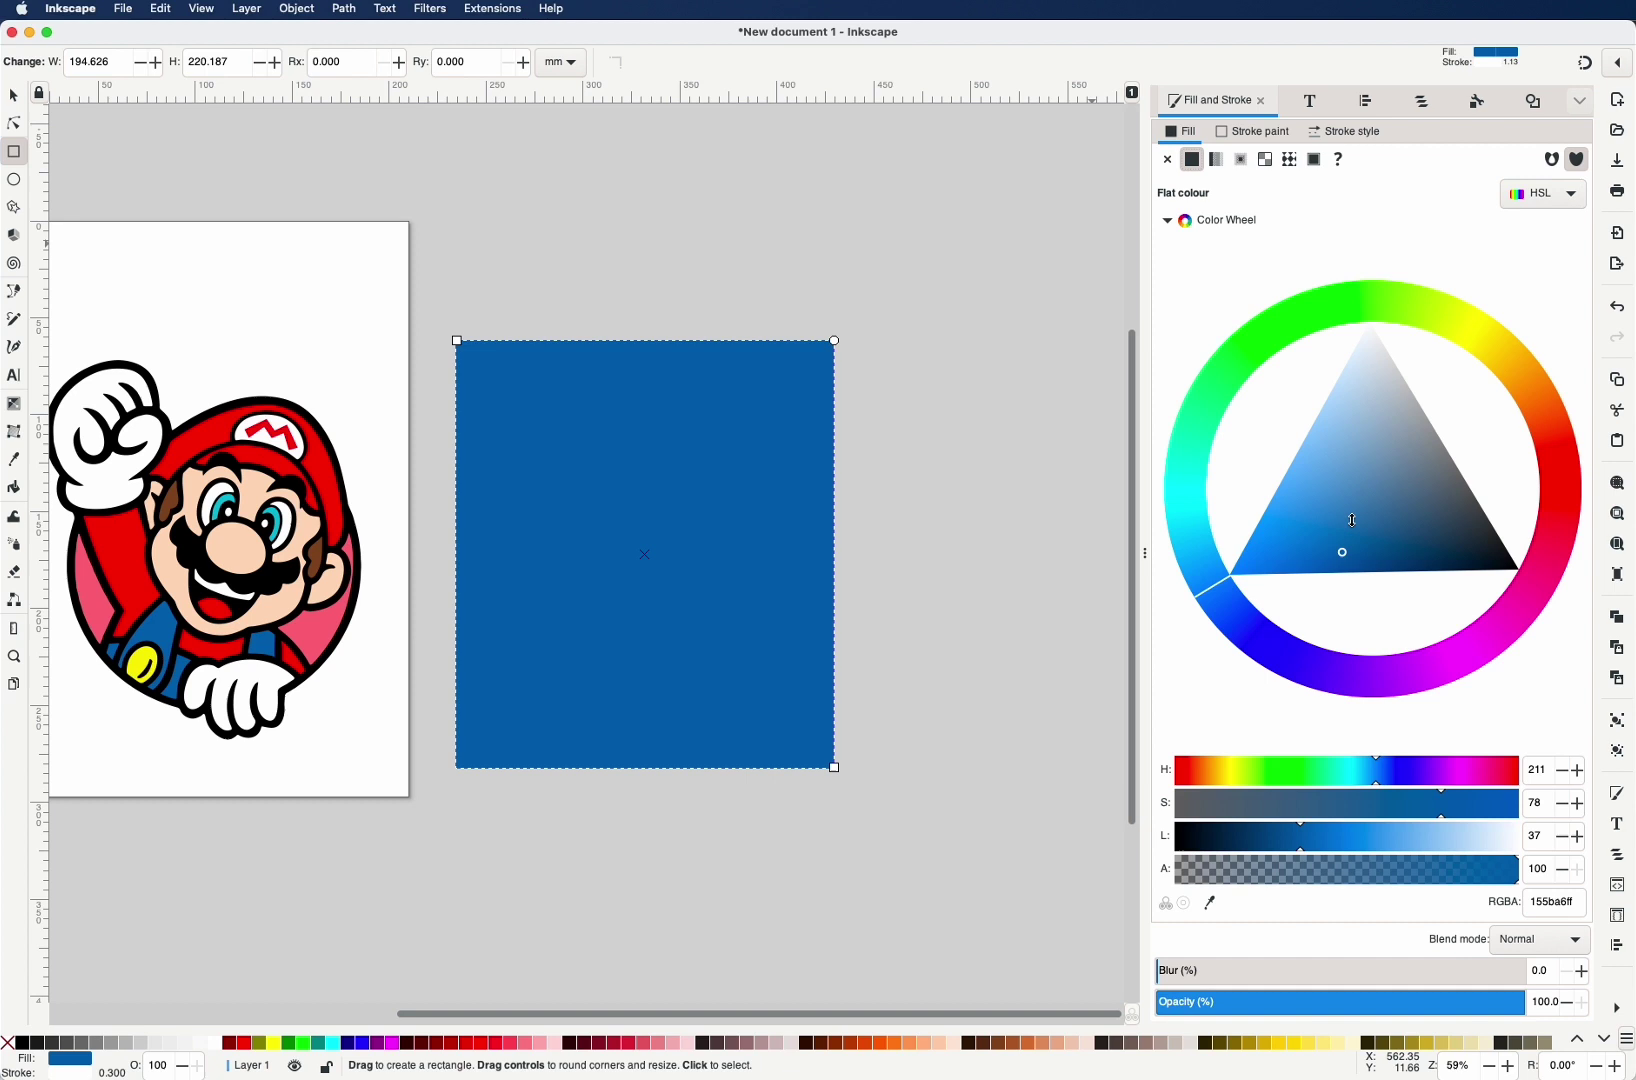
drag(1350, 507, 1369, 292)
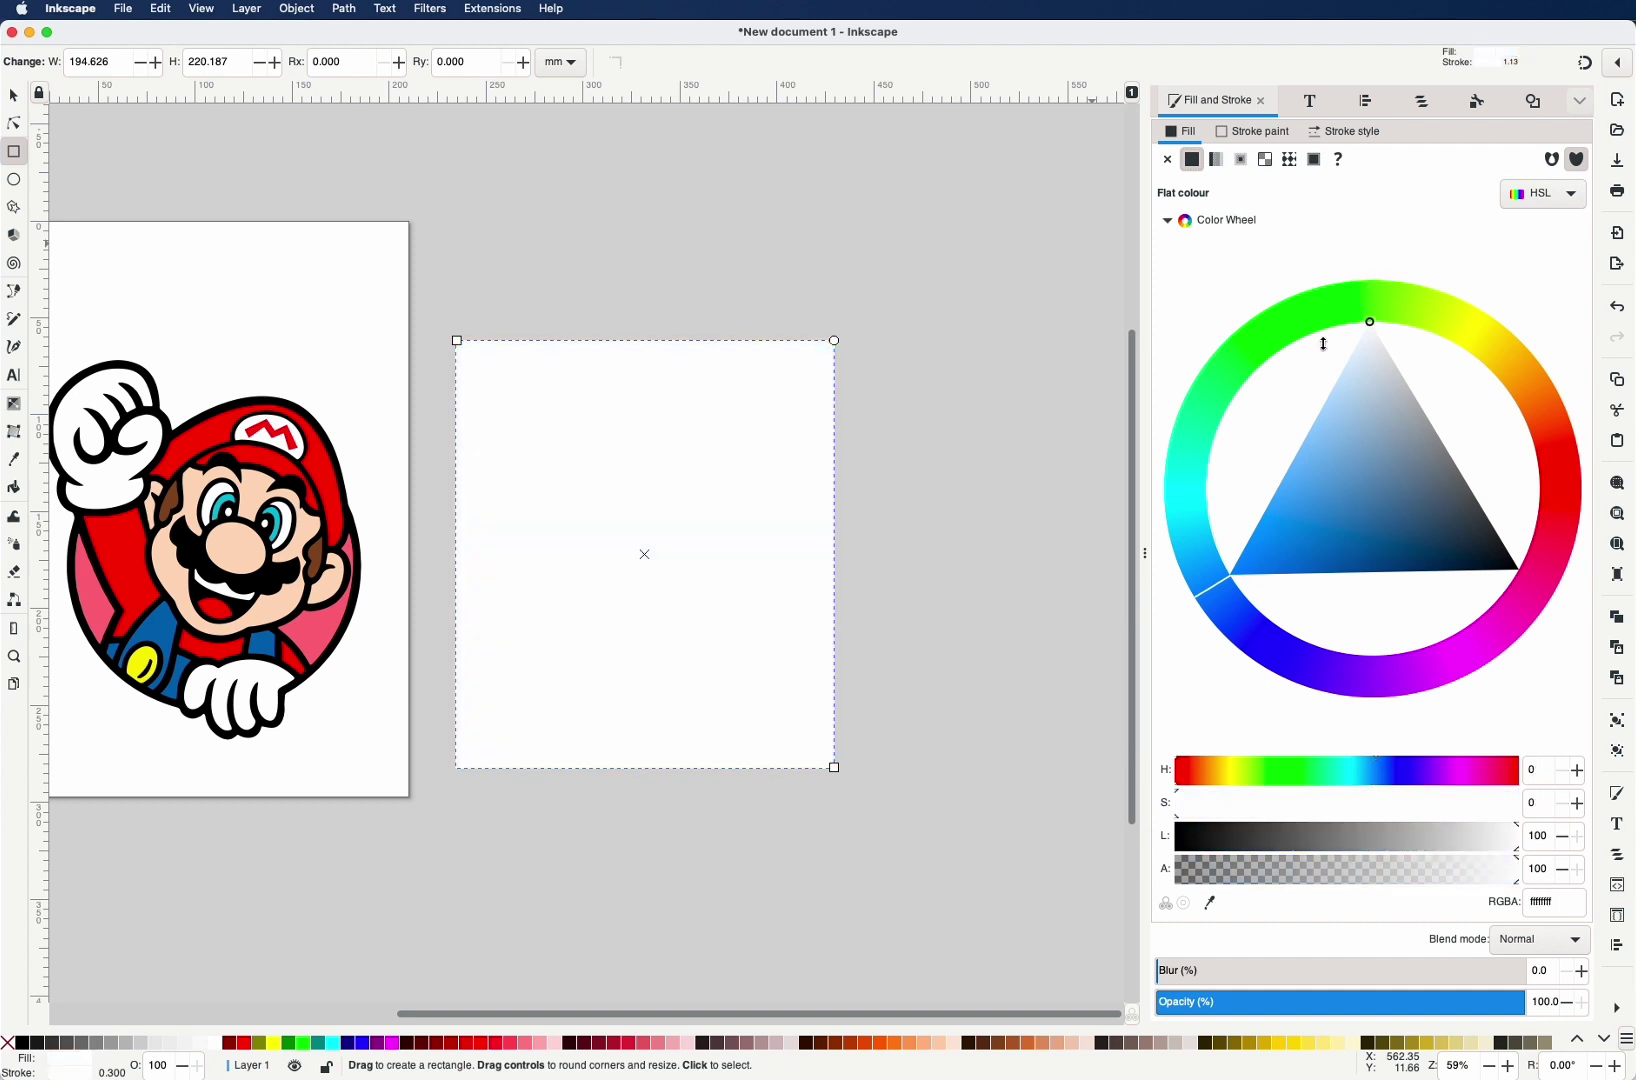
click(1166, 158)
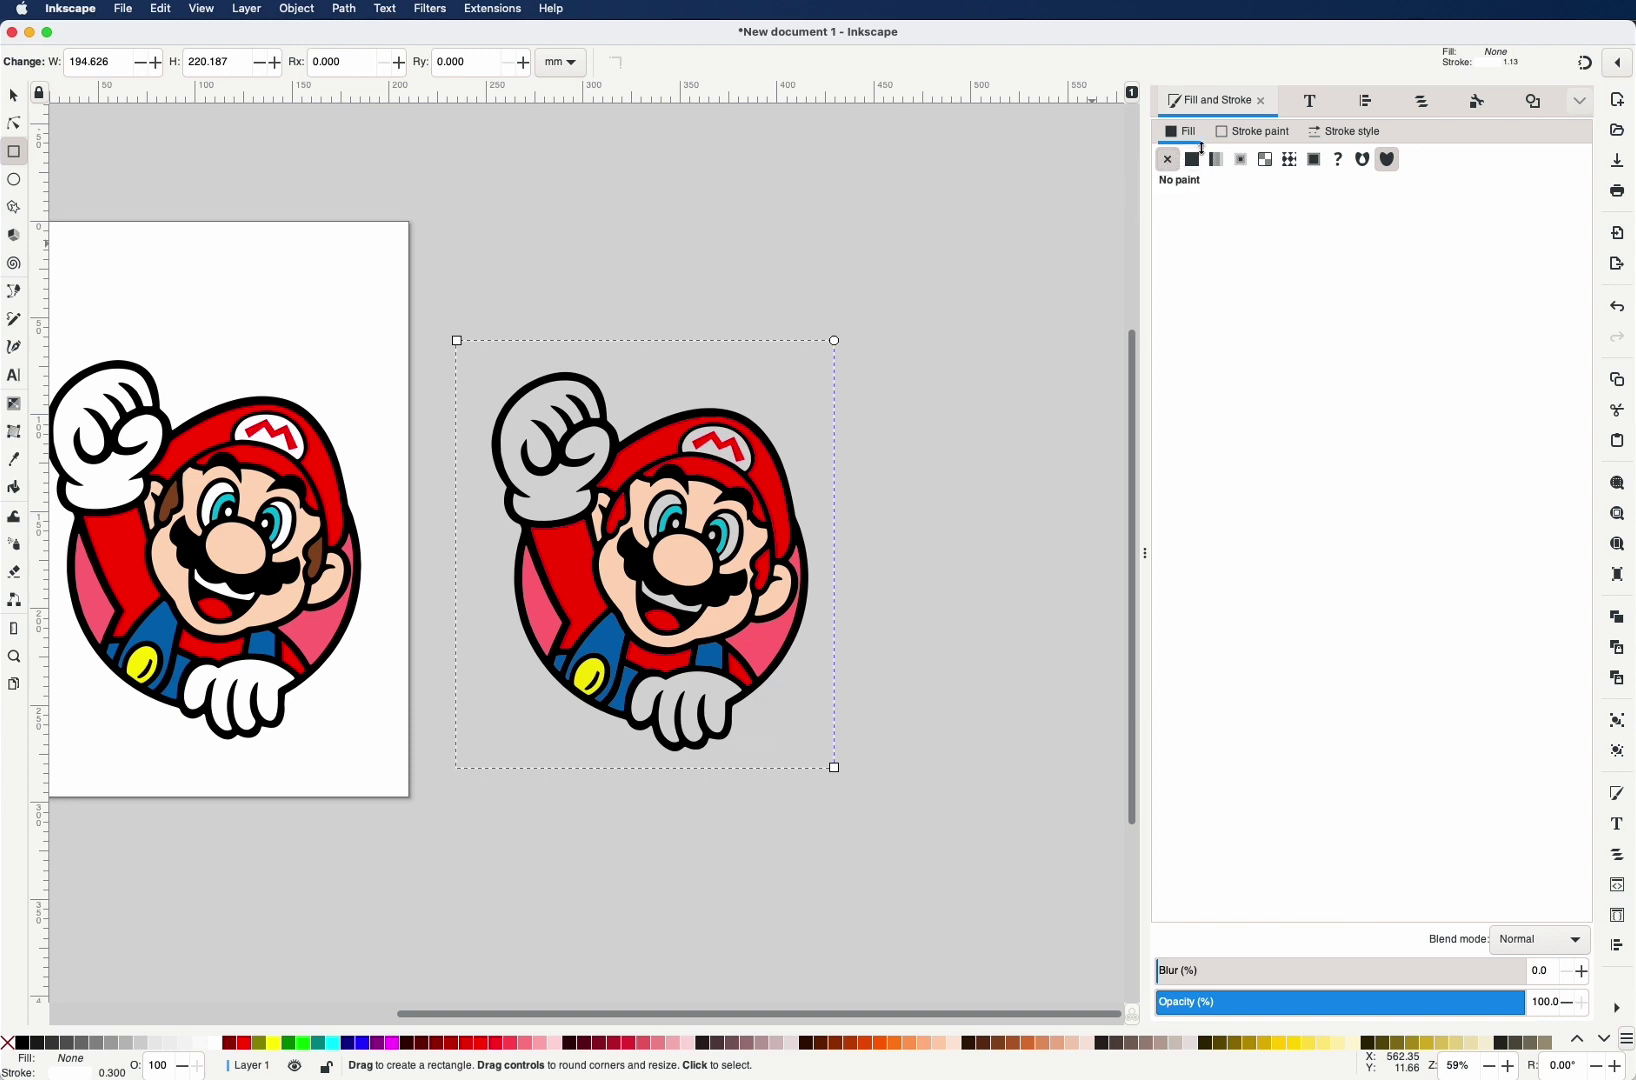
click(1243, 135)
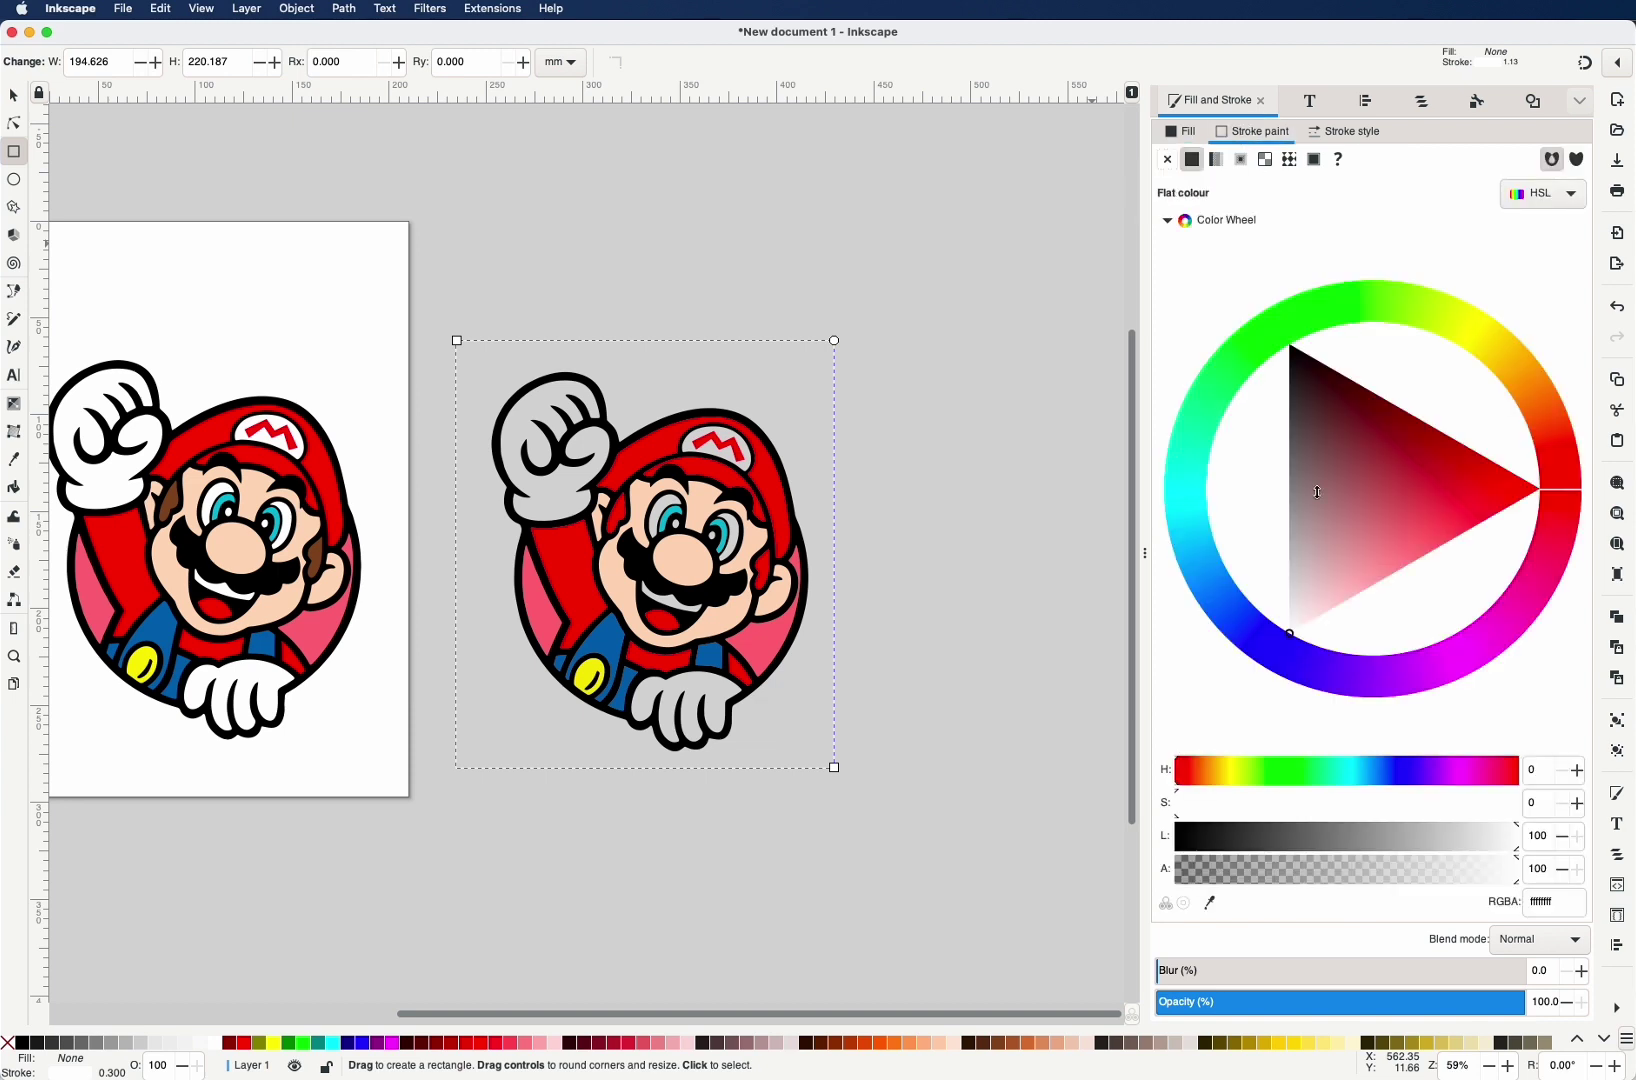
drag(1318, 492, 1281, 677)
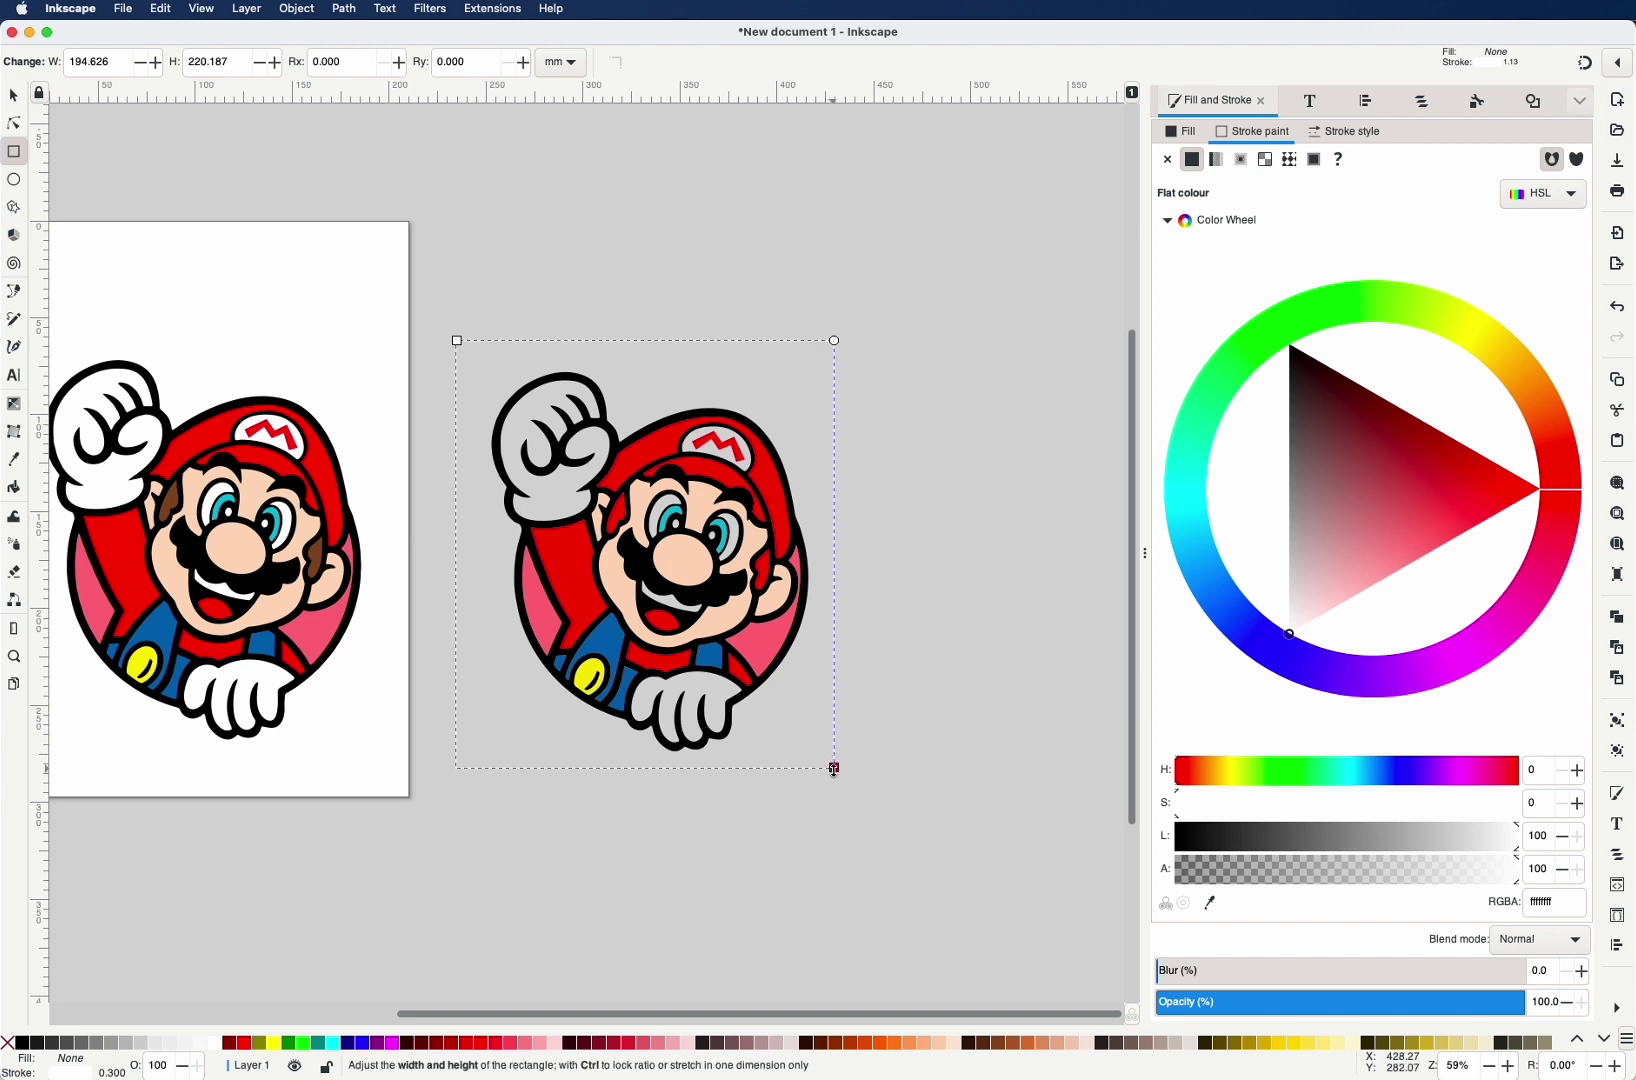
Pull the rectangle's corners in to hug Mario, deleting a stray tiny rectangle
drag(835, 769, 811, 754)
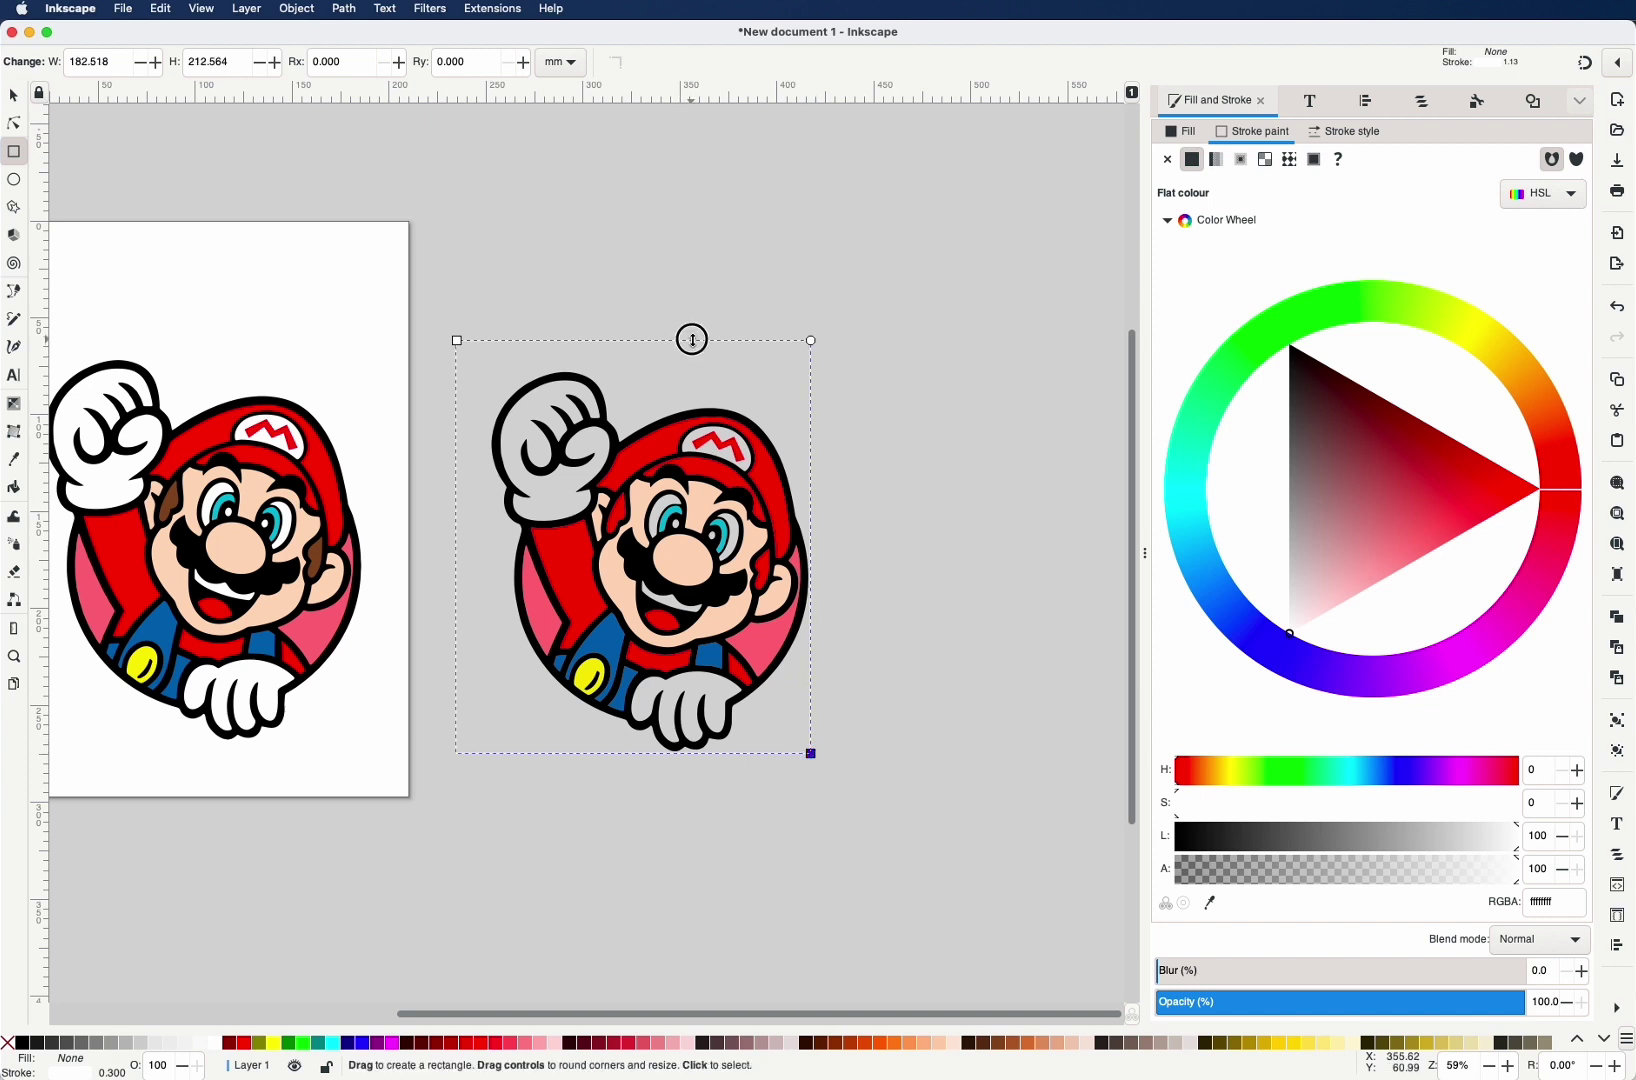
drag(688, 340, 702, 366)
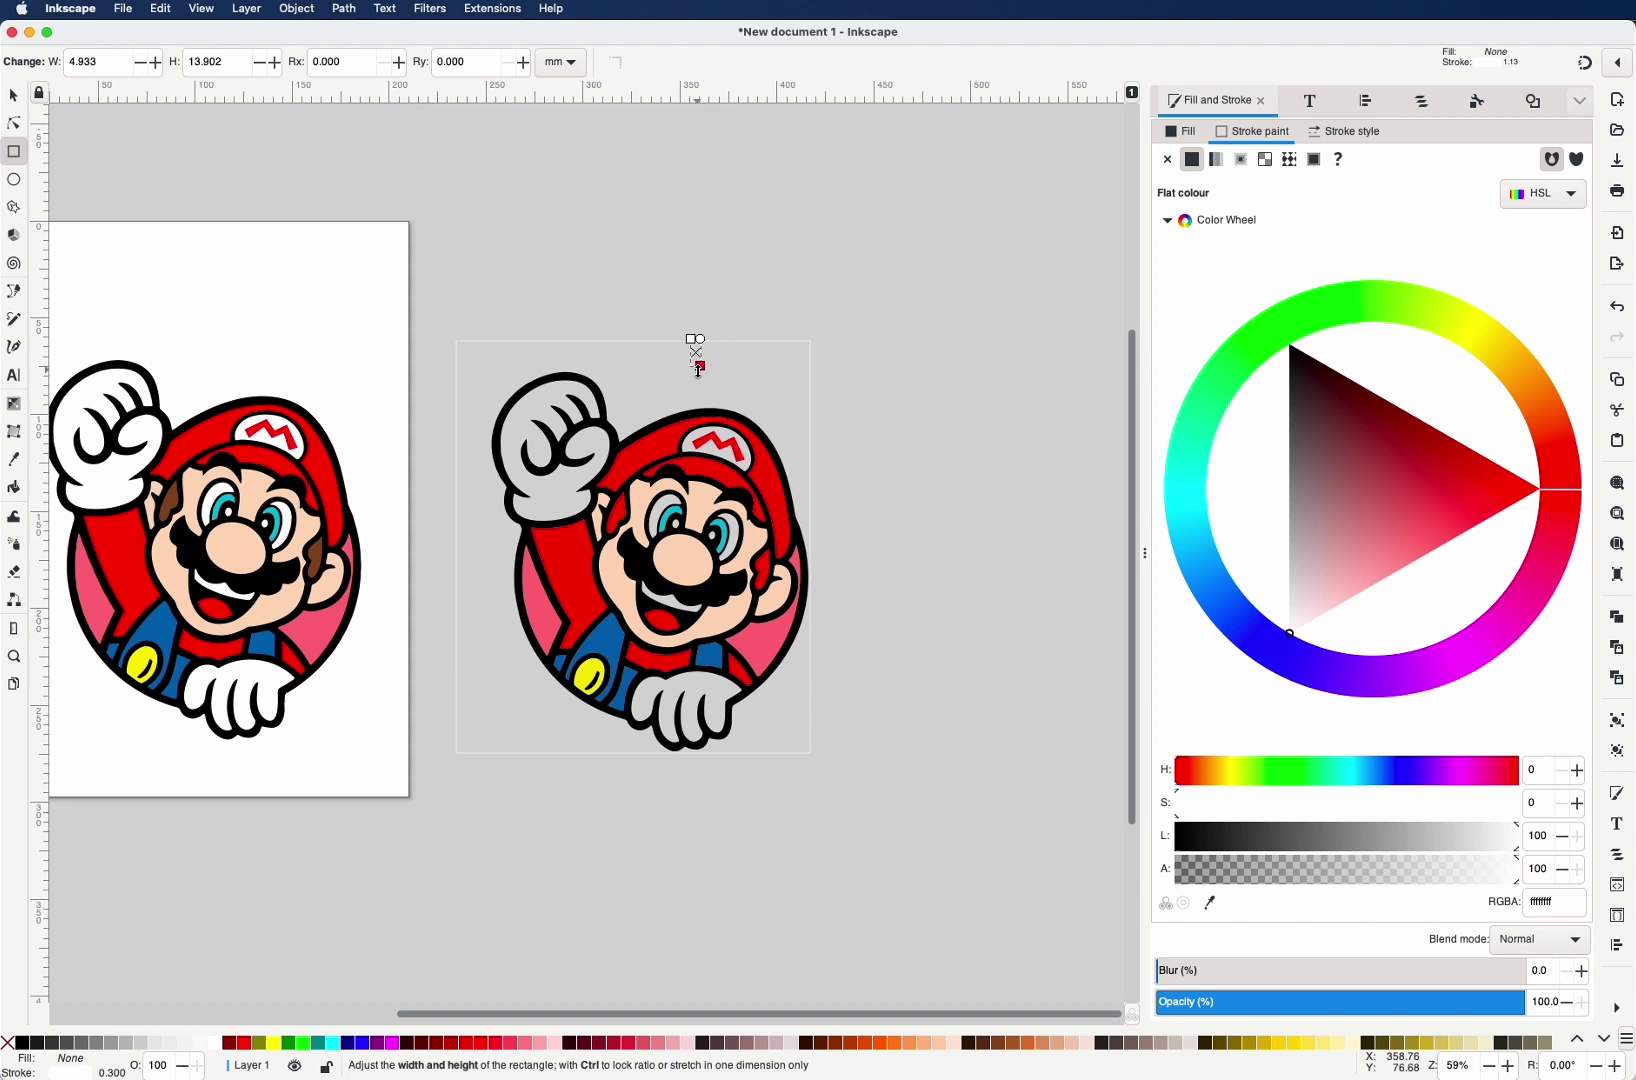
key(Delete)
click(529, 341)
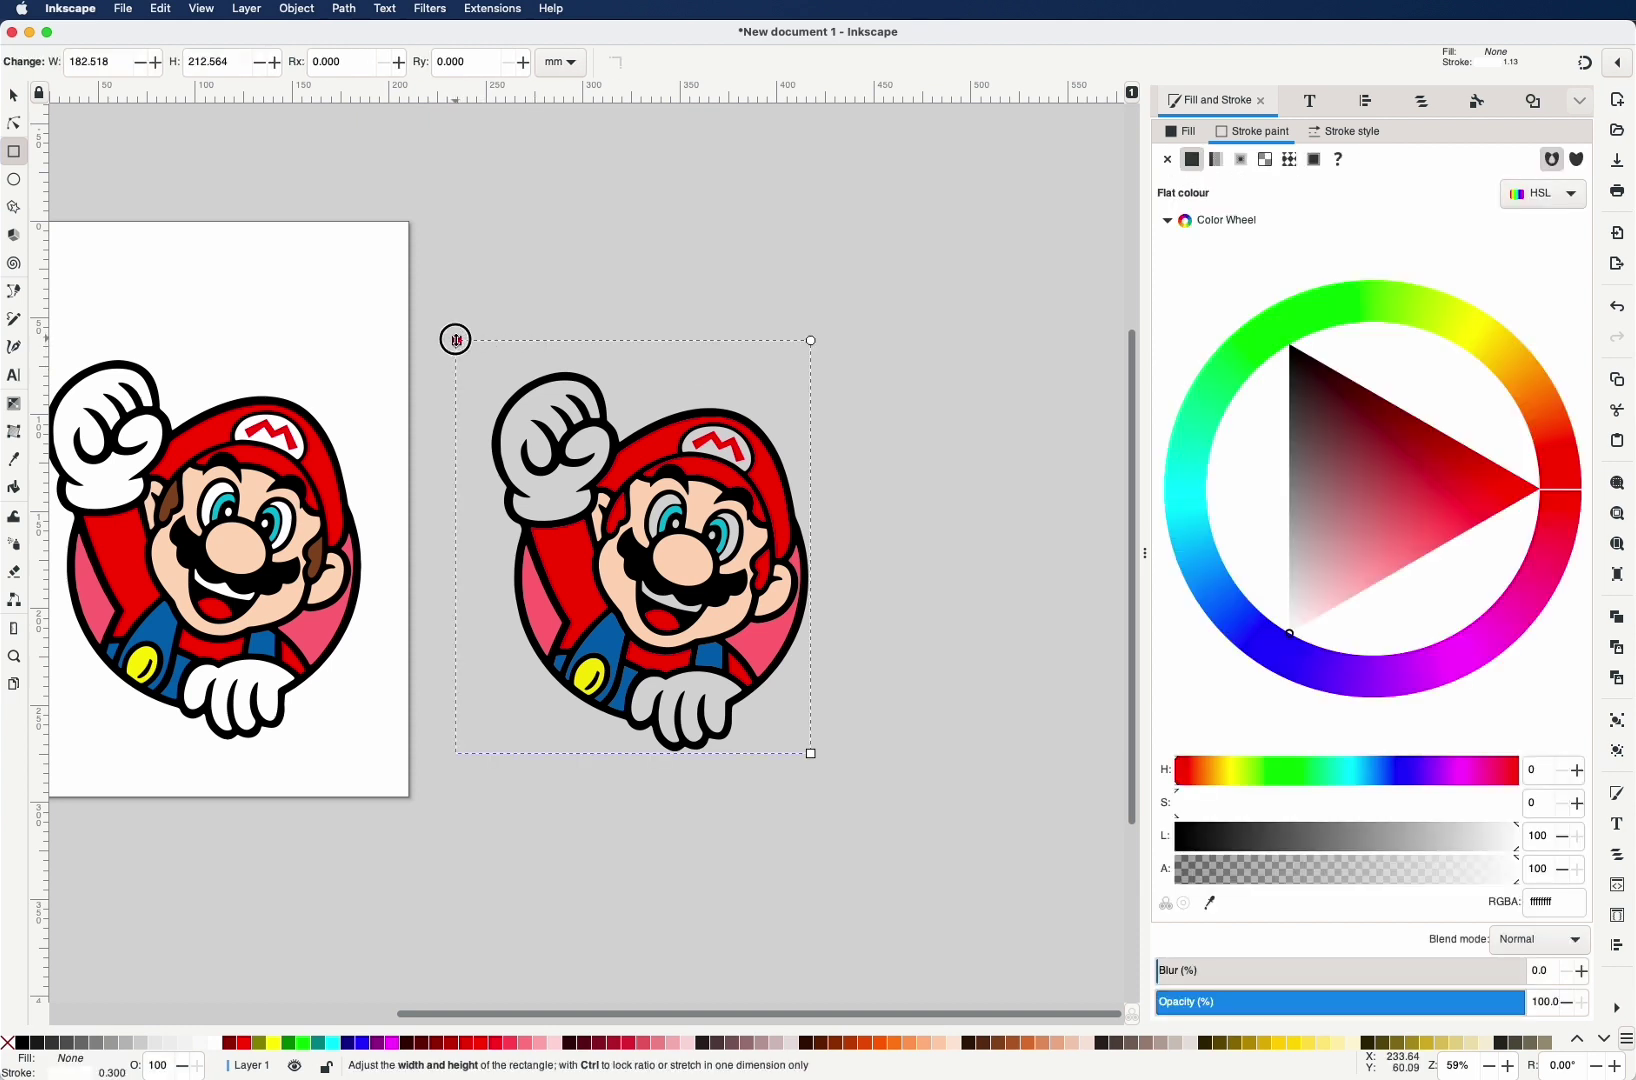
drag(453, 341, 490, 370)
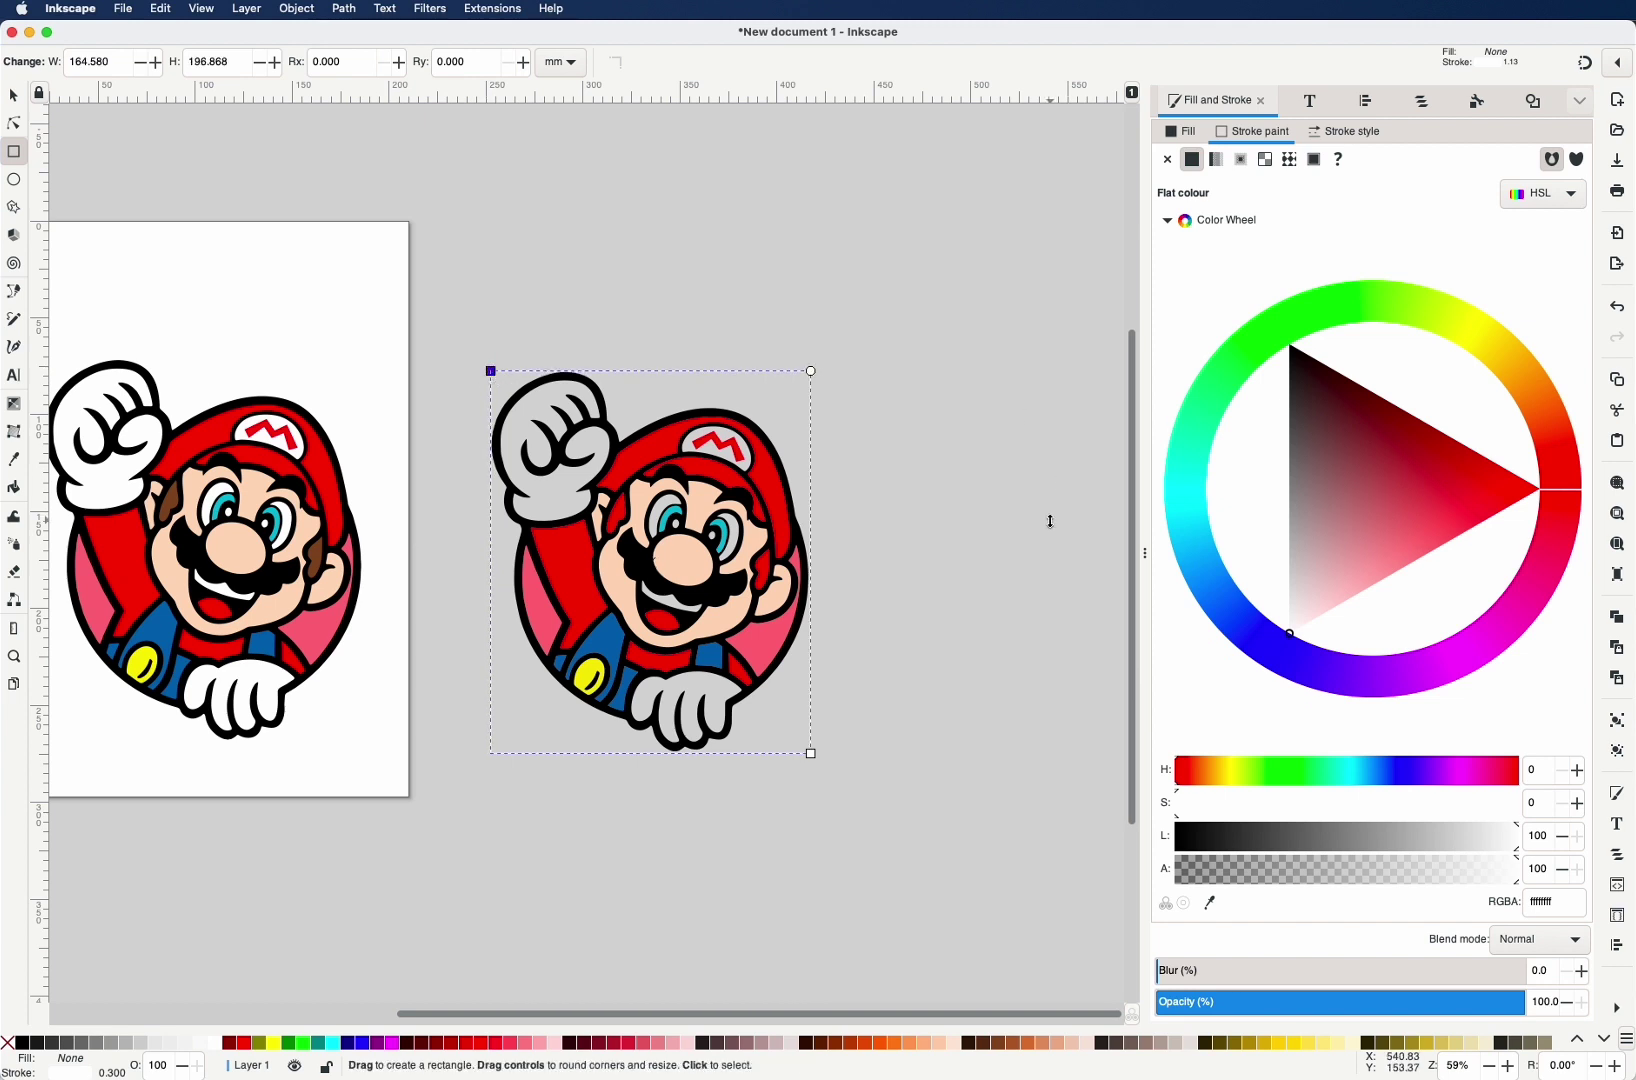
click(902, 489)
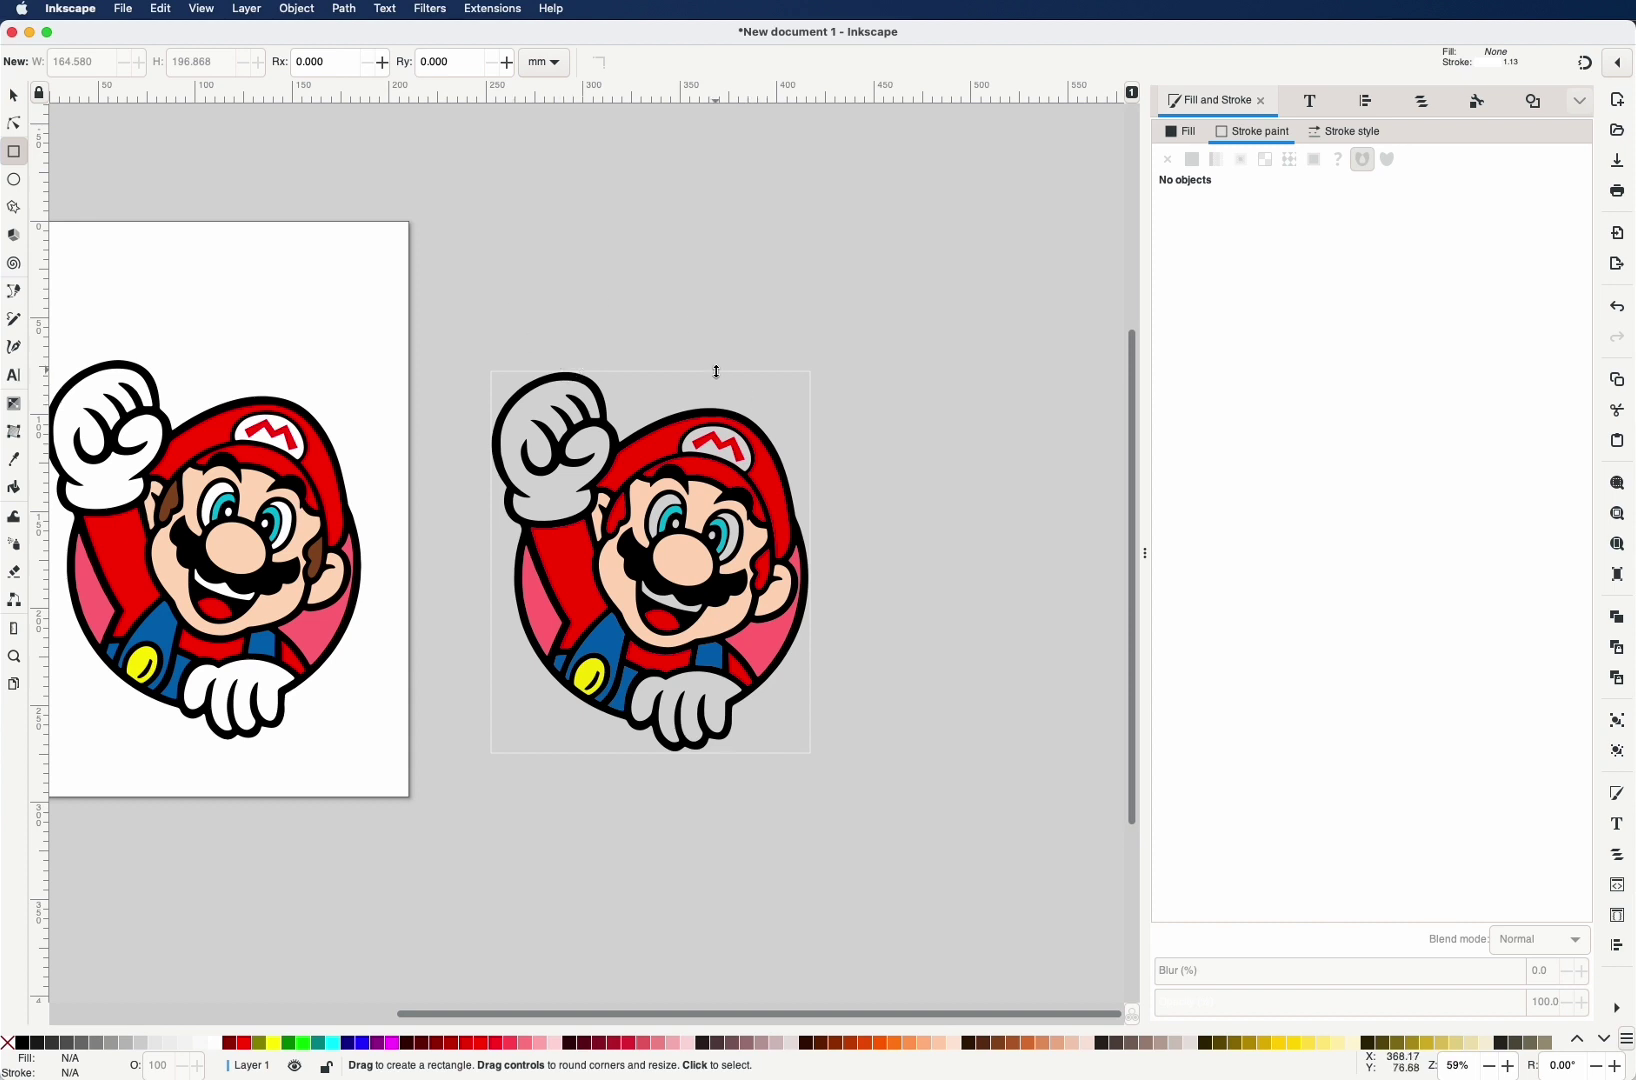
Send the selected object to the bottom of the stacking order
click(716, 374)
click(258, 12)
click(383, 333)
Select the blue overalls path together with the frame rectangle
click(15, 97)
click(903, 365)
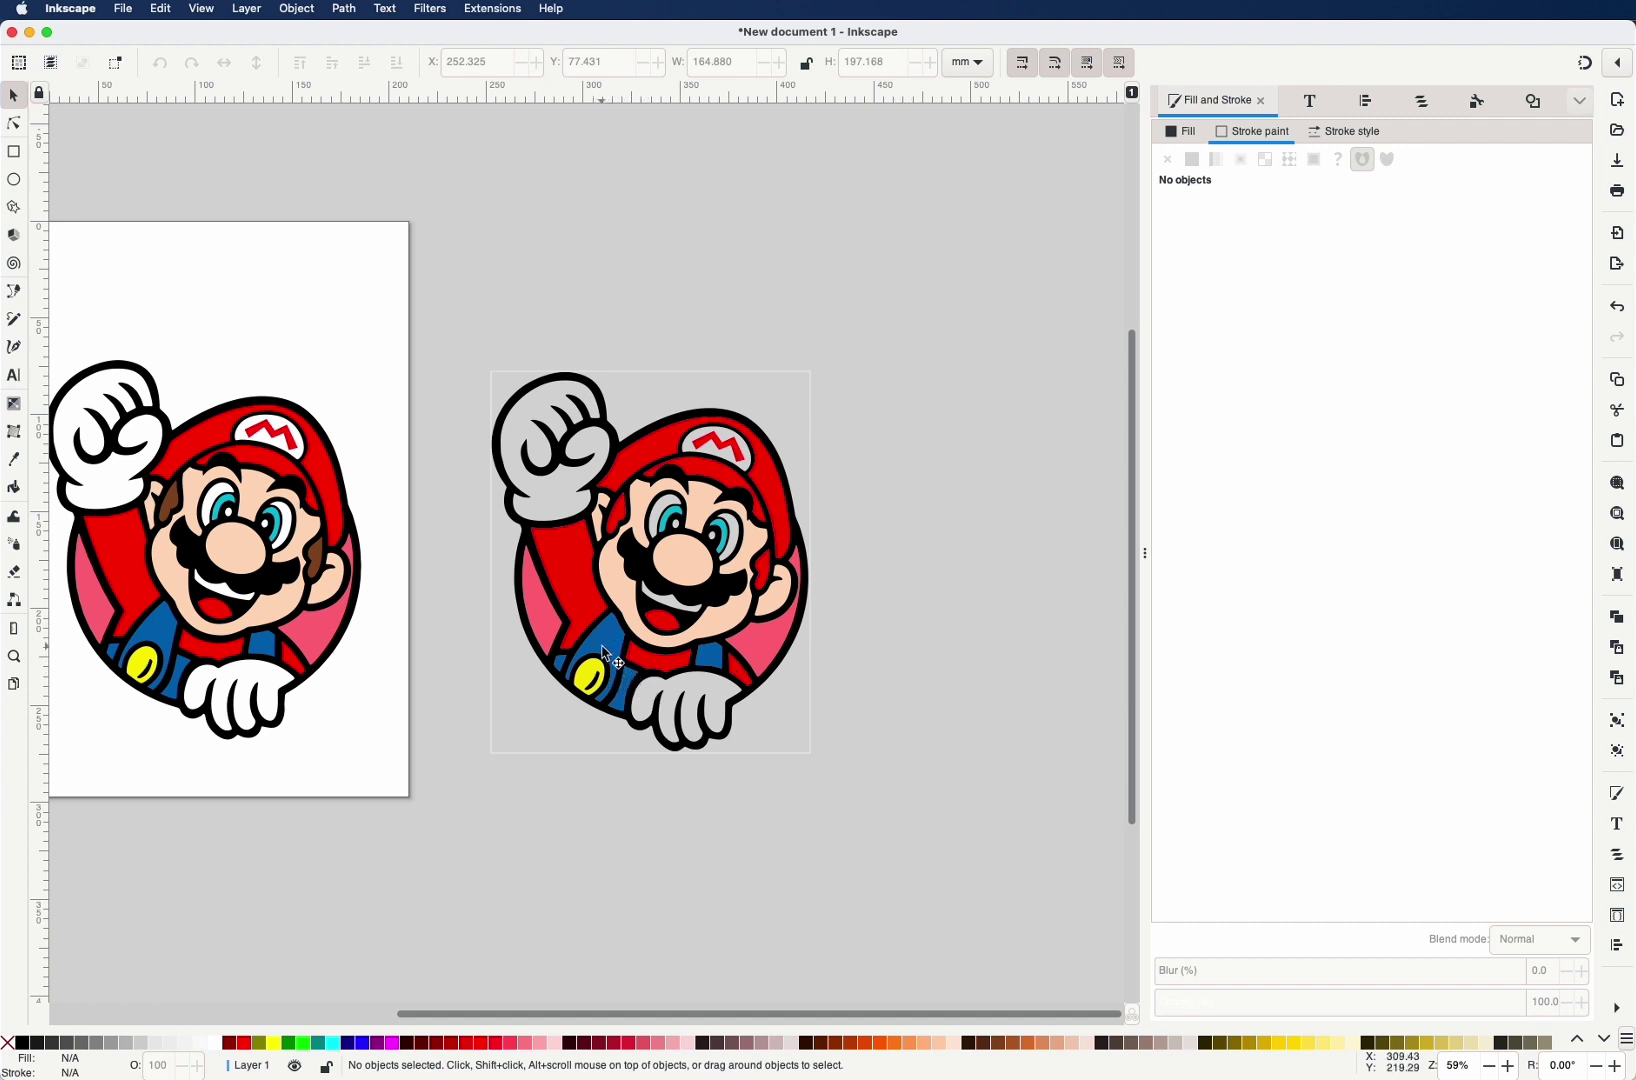
click(607, 650)
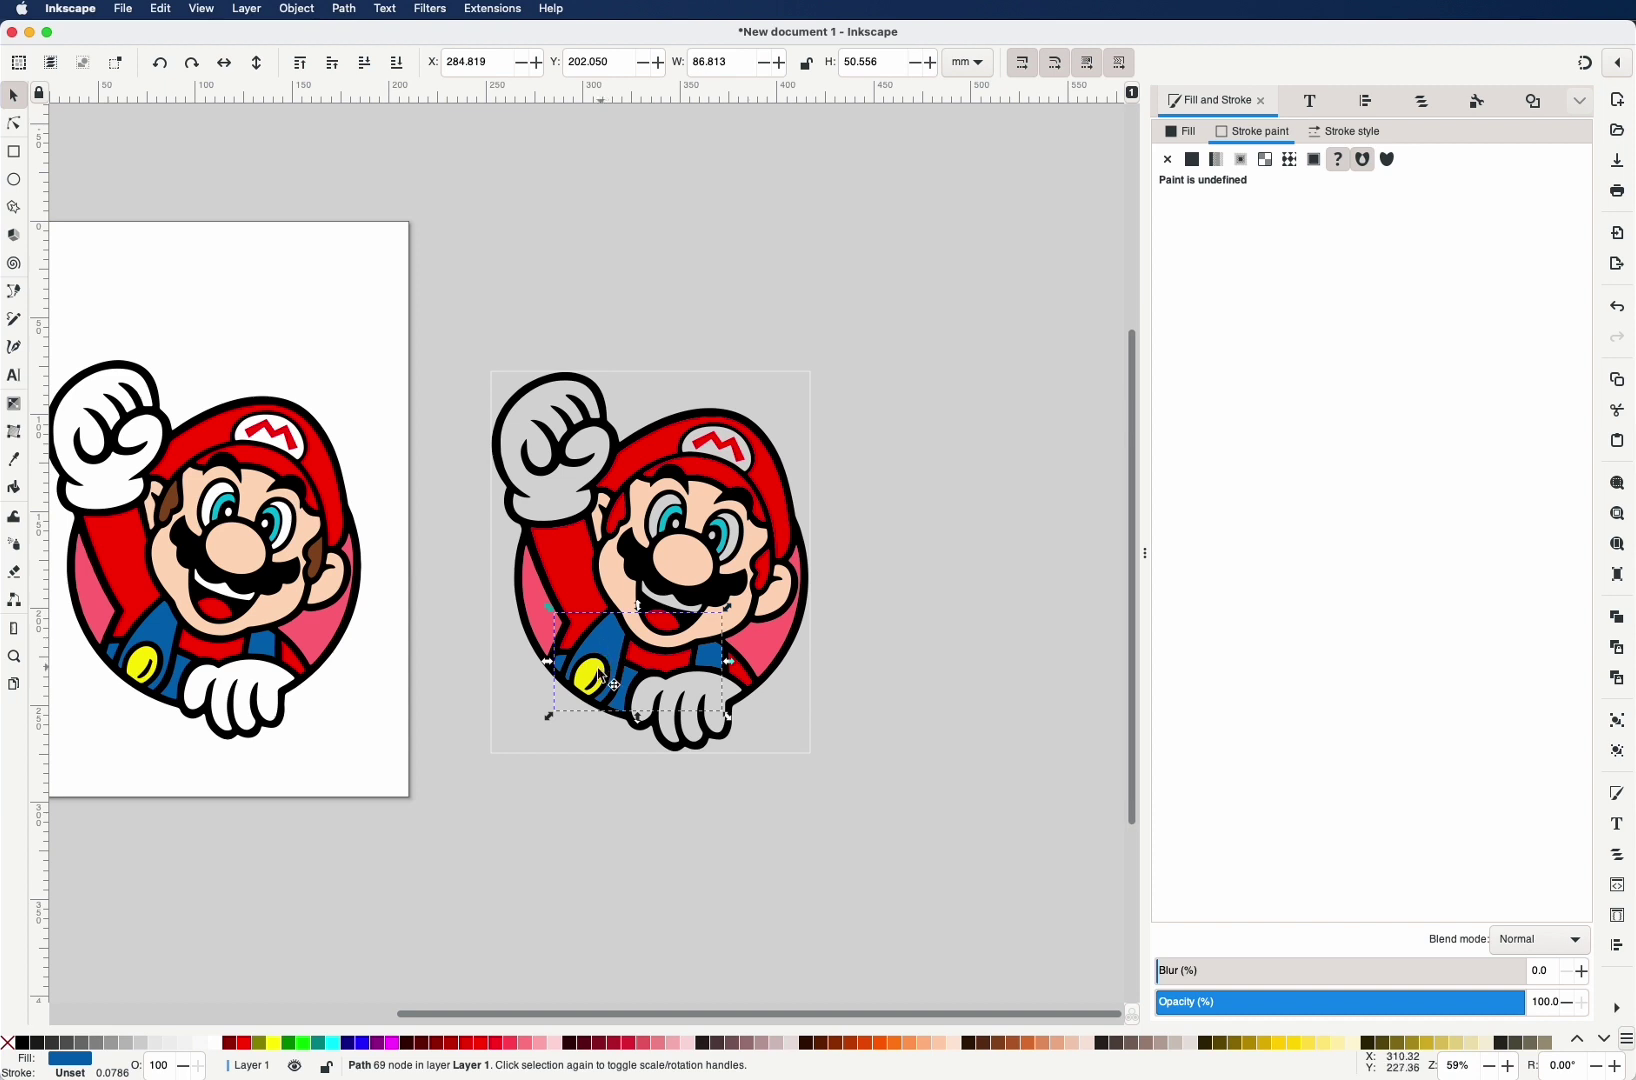
click(557, 762)
click(606, 656)
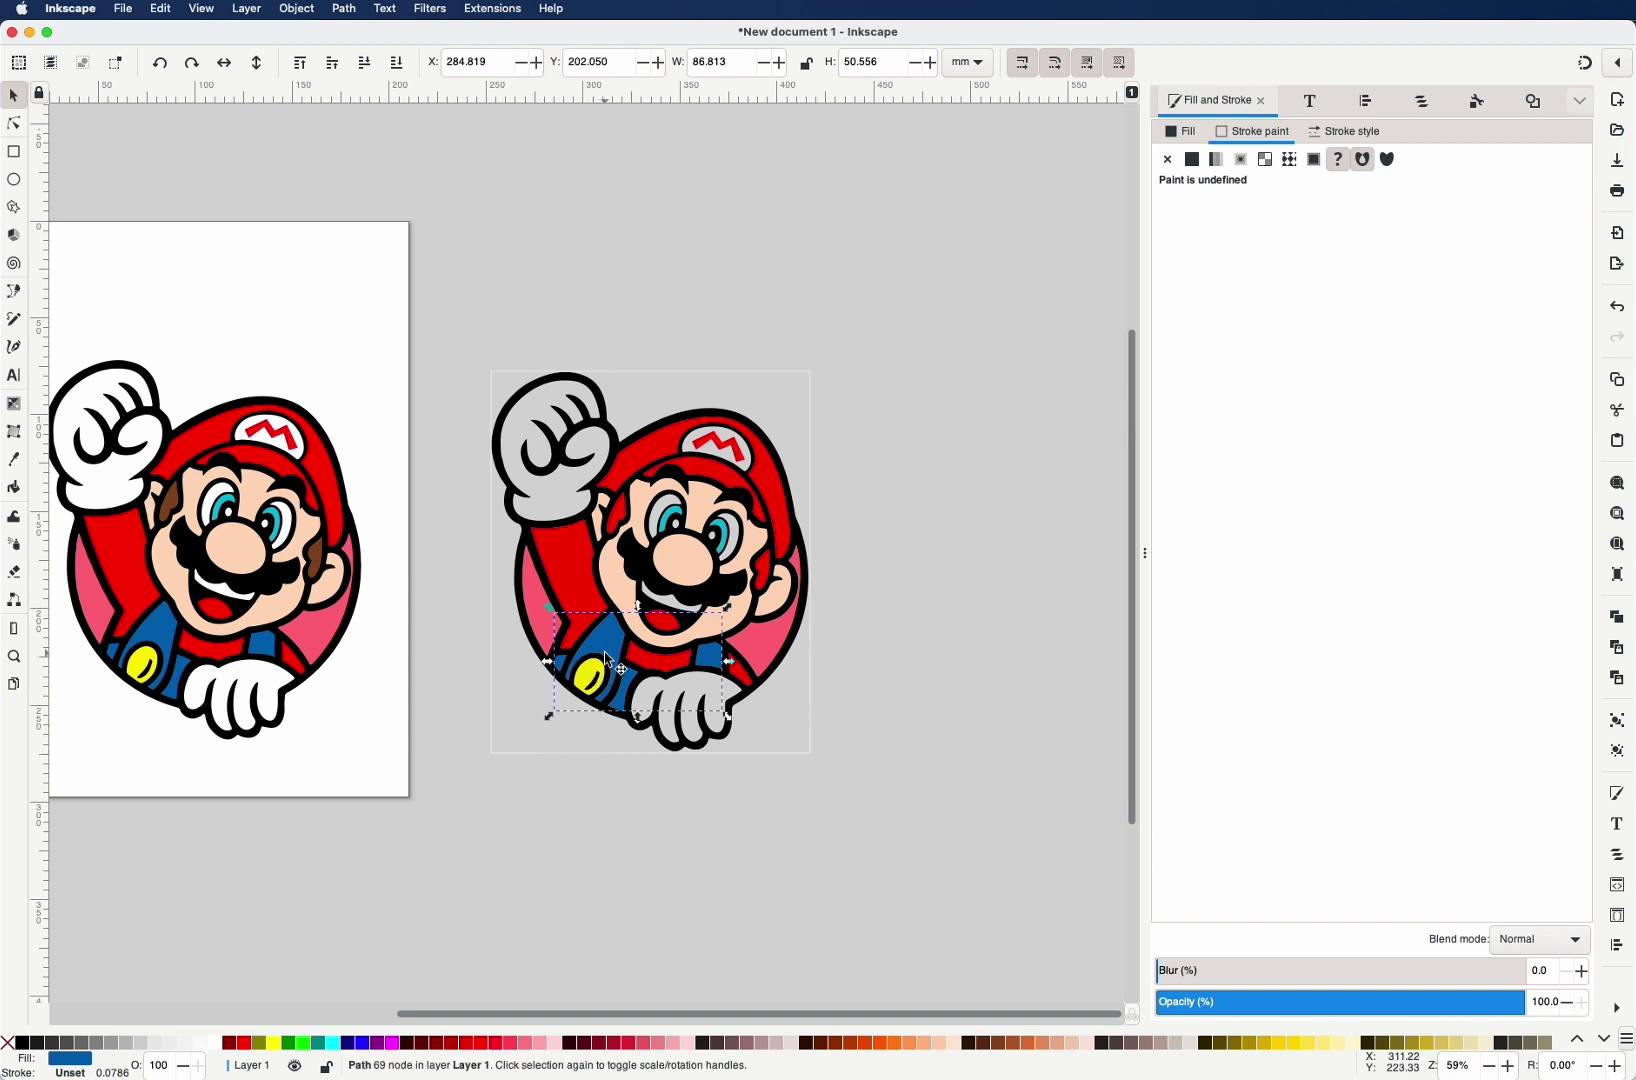
shift+click(494, 706)
Open the PNG export settings with Export Selected only ticked
click(123, 9)
click(194, 268)
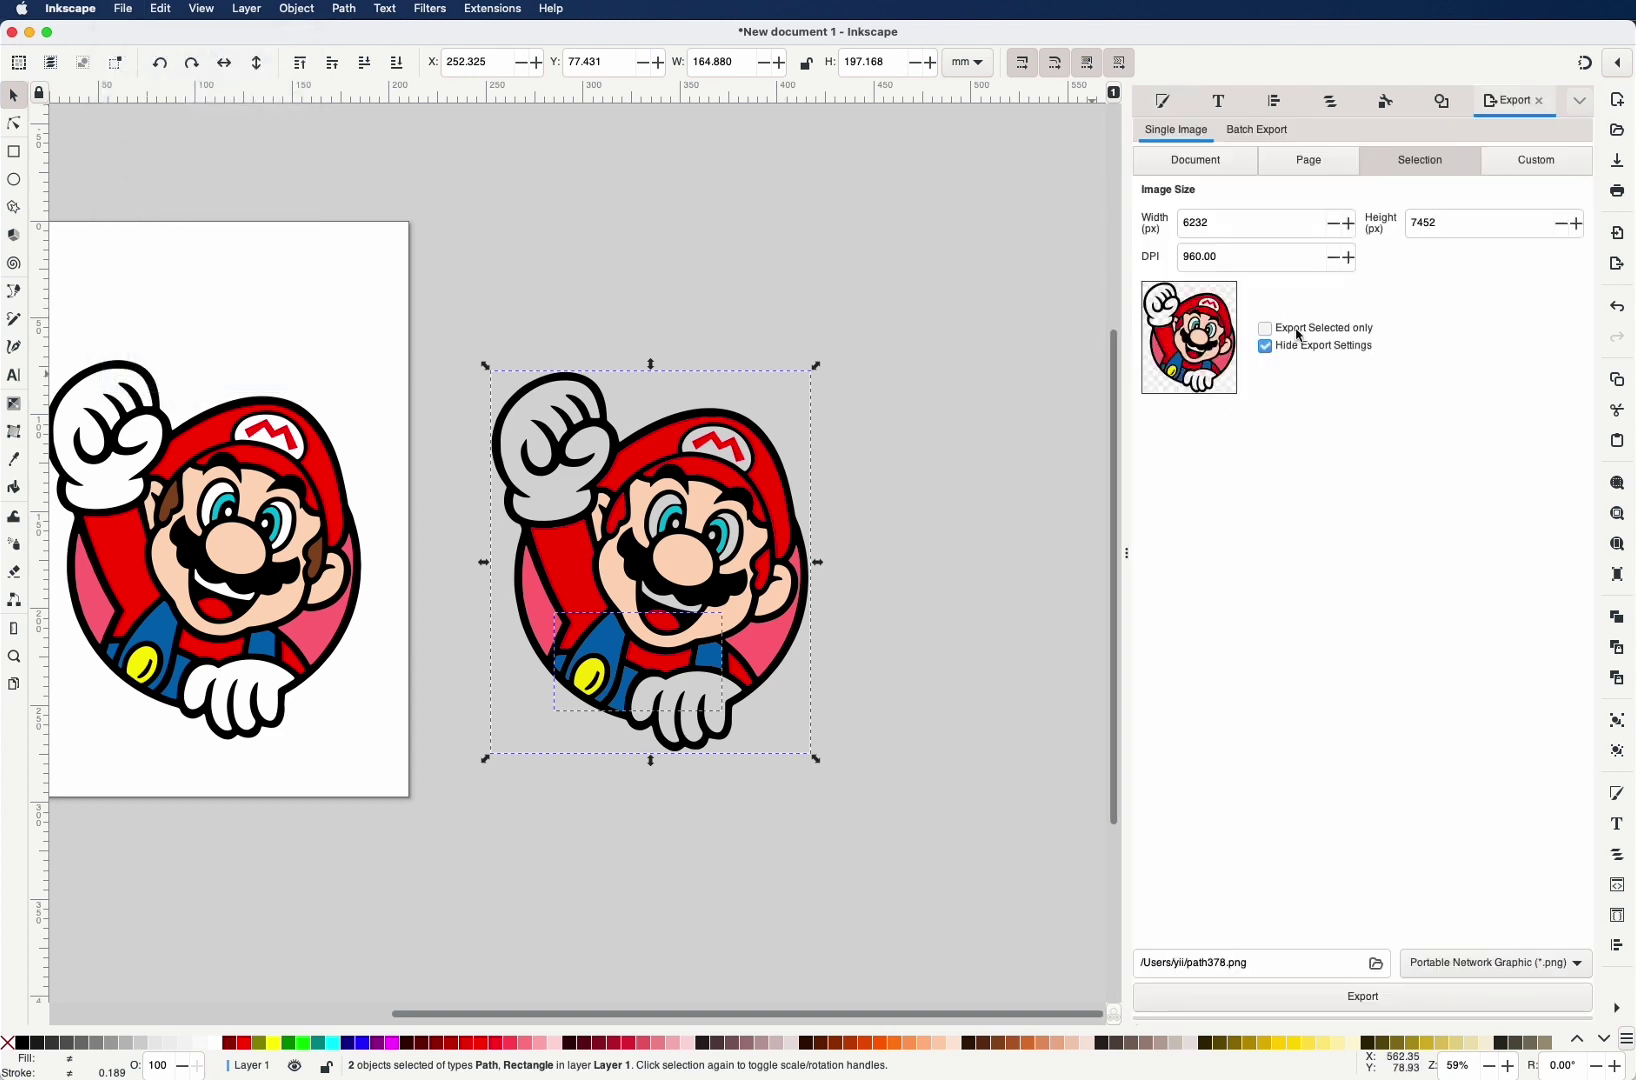
click(1310, 333)
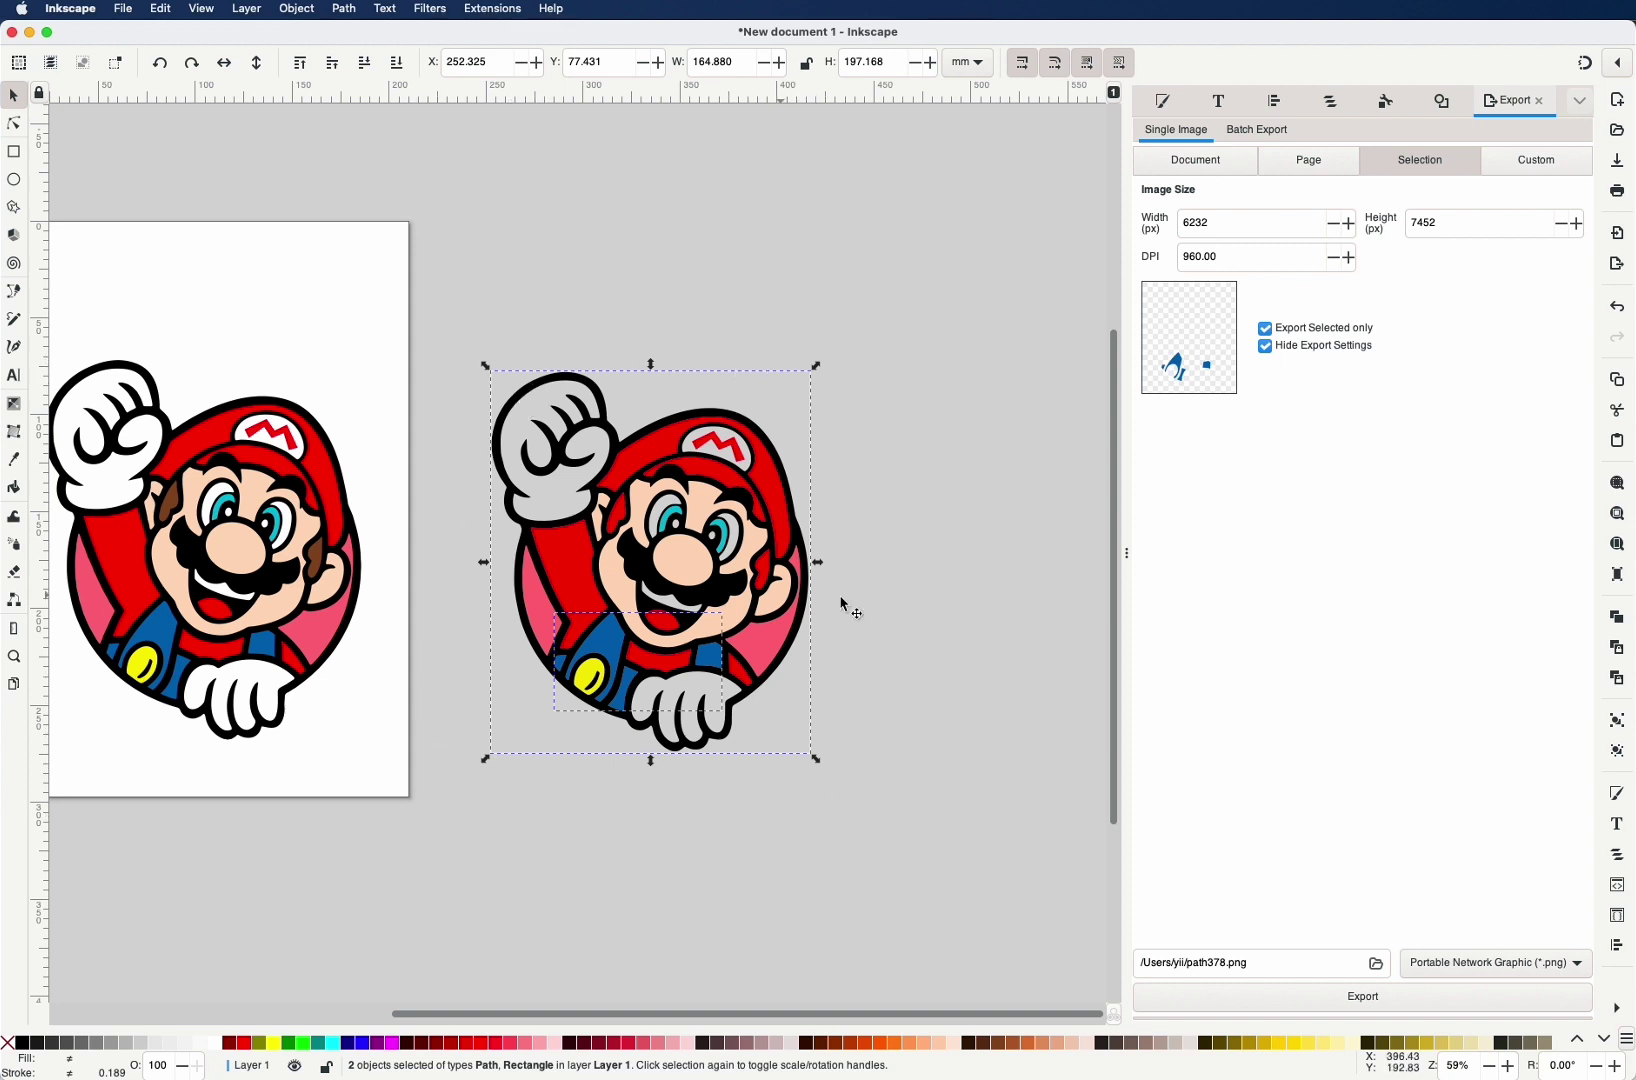
Reselect the blue overalls path plus the frame rectangle for export
click(1058, 370)
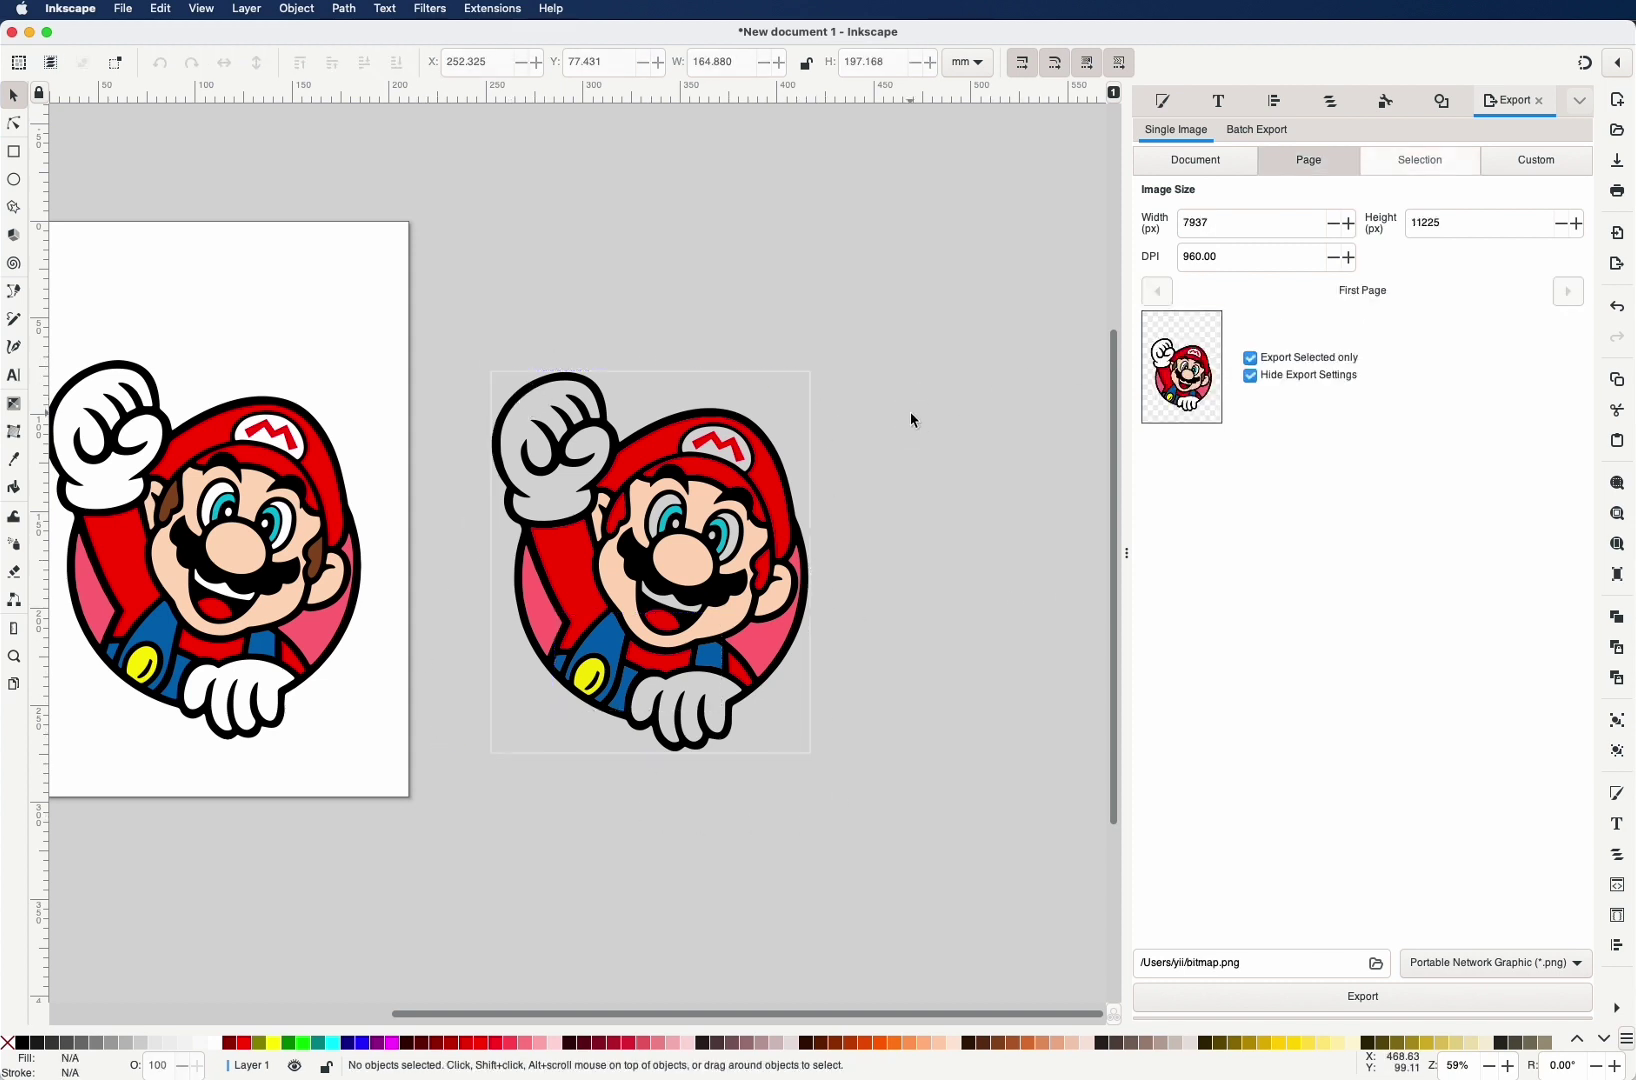
click(678, 381)
key(Escape)
click(610, 650)
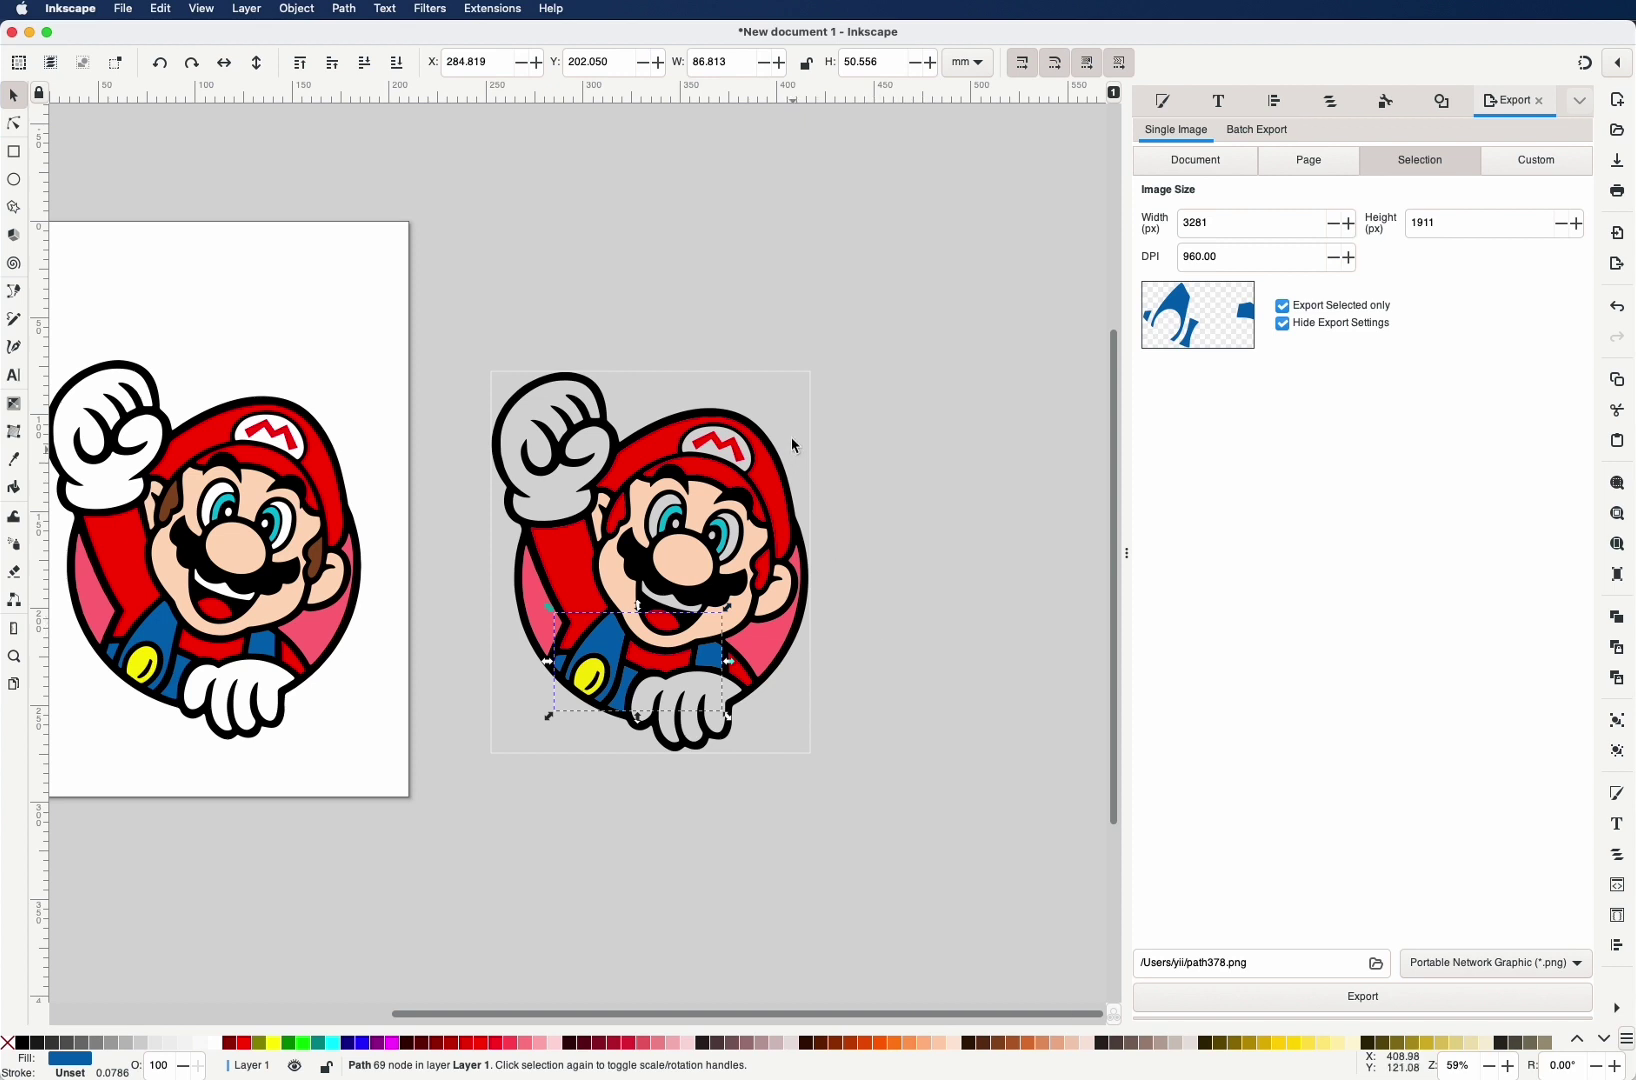
shift+click(755, 370)
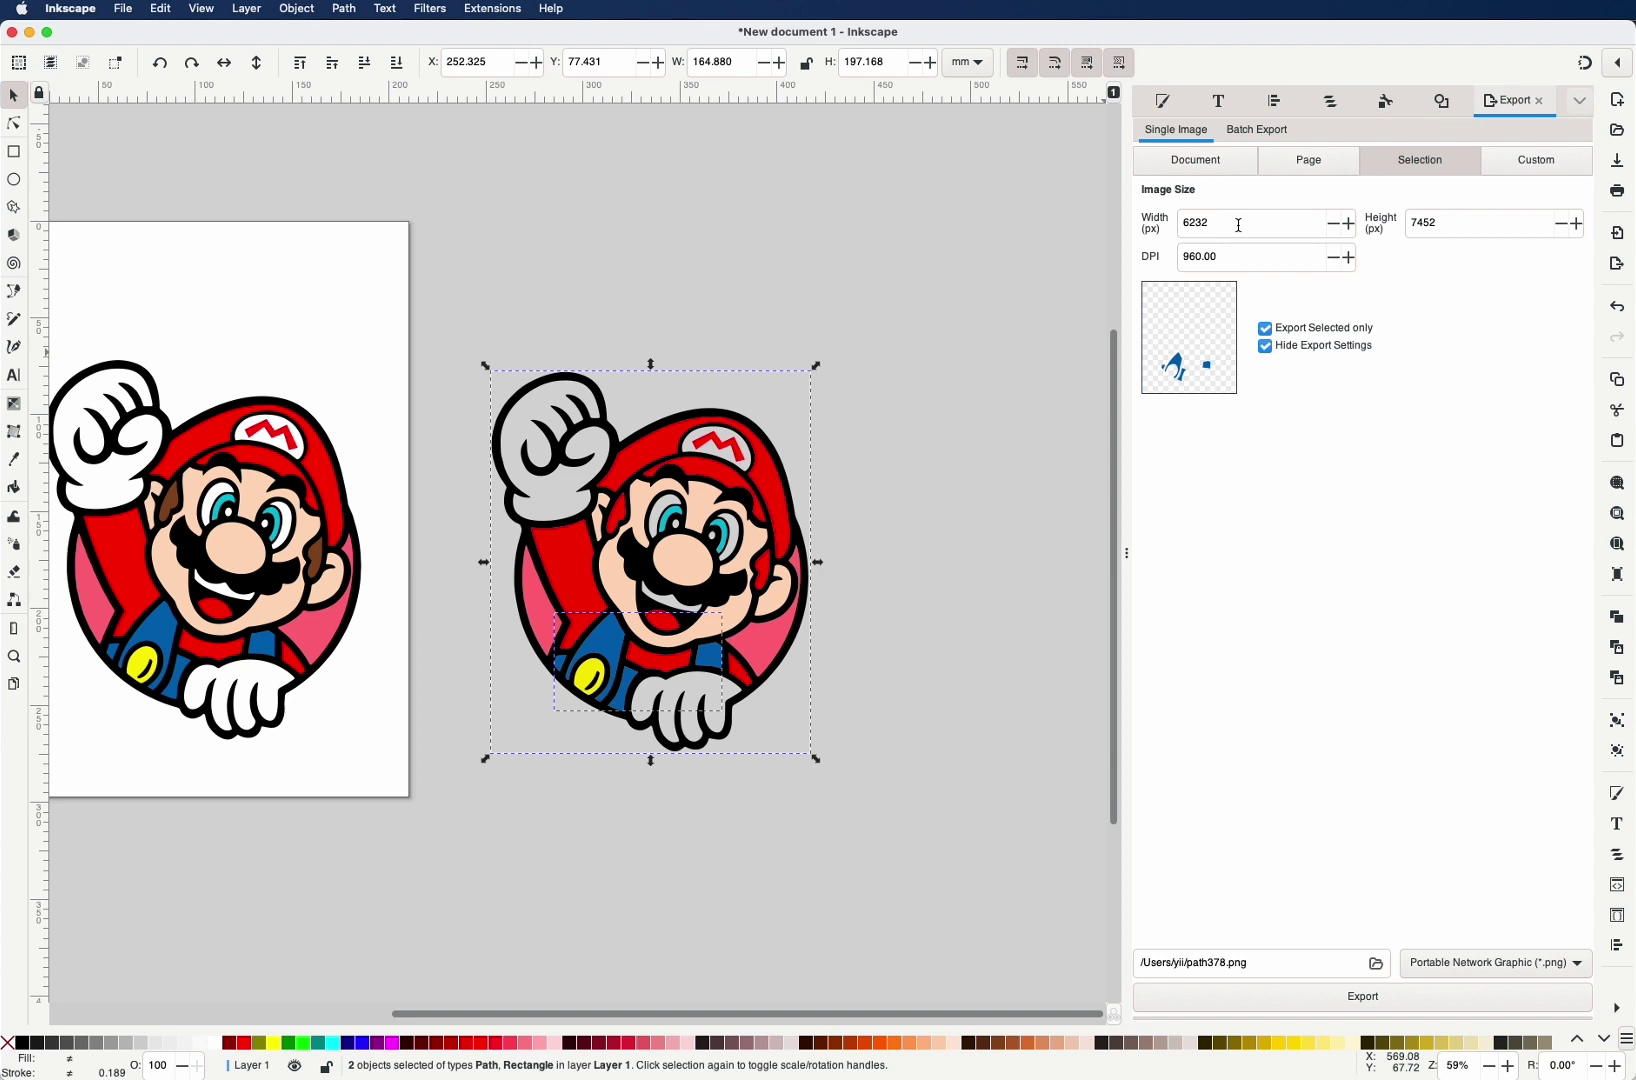
Set the PNG export width to 3000 px
click(1240, 225)
double_click(1240, 225)
text(3000)
click(1461, 226)
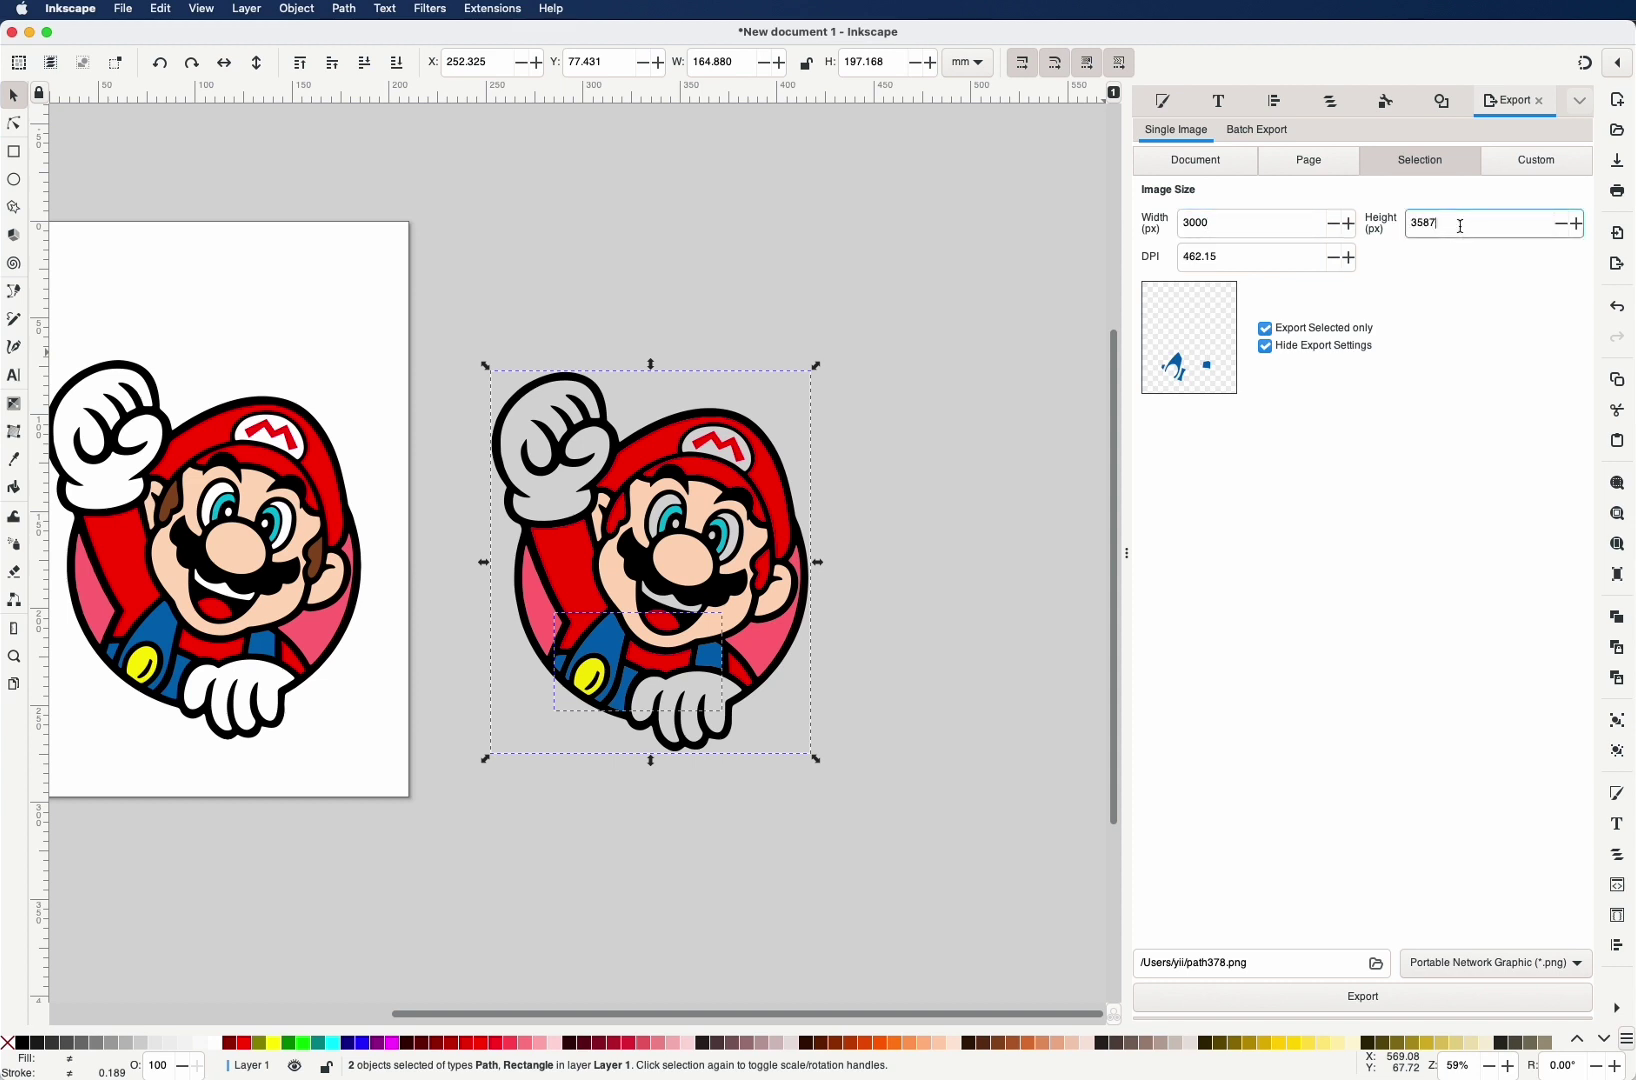
click(1245, 259)
drag(1241, 257, 1187, 257)
click(1230, 257)
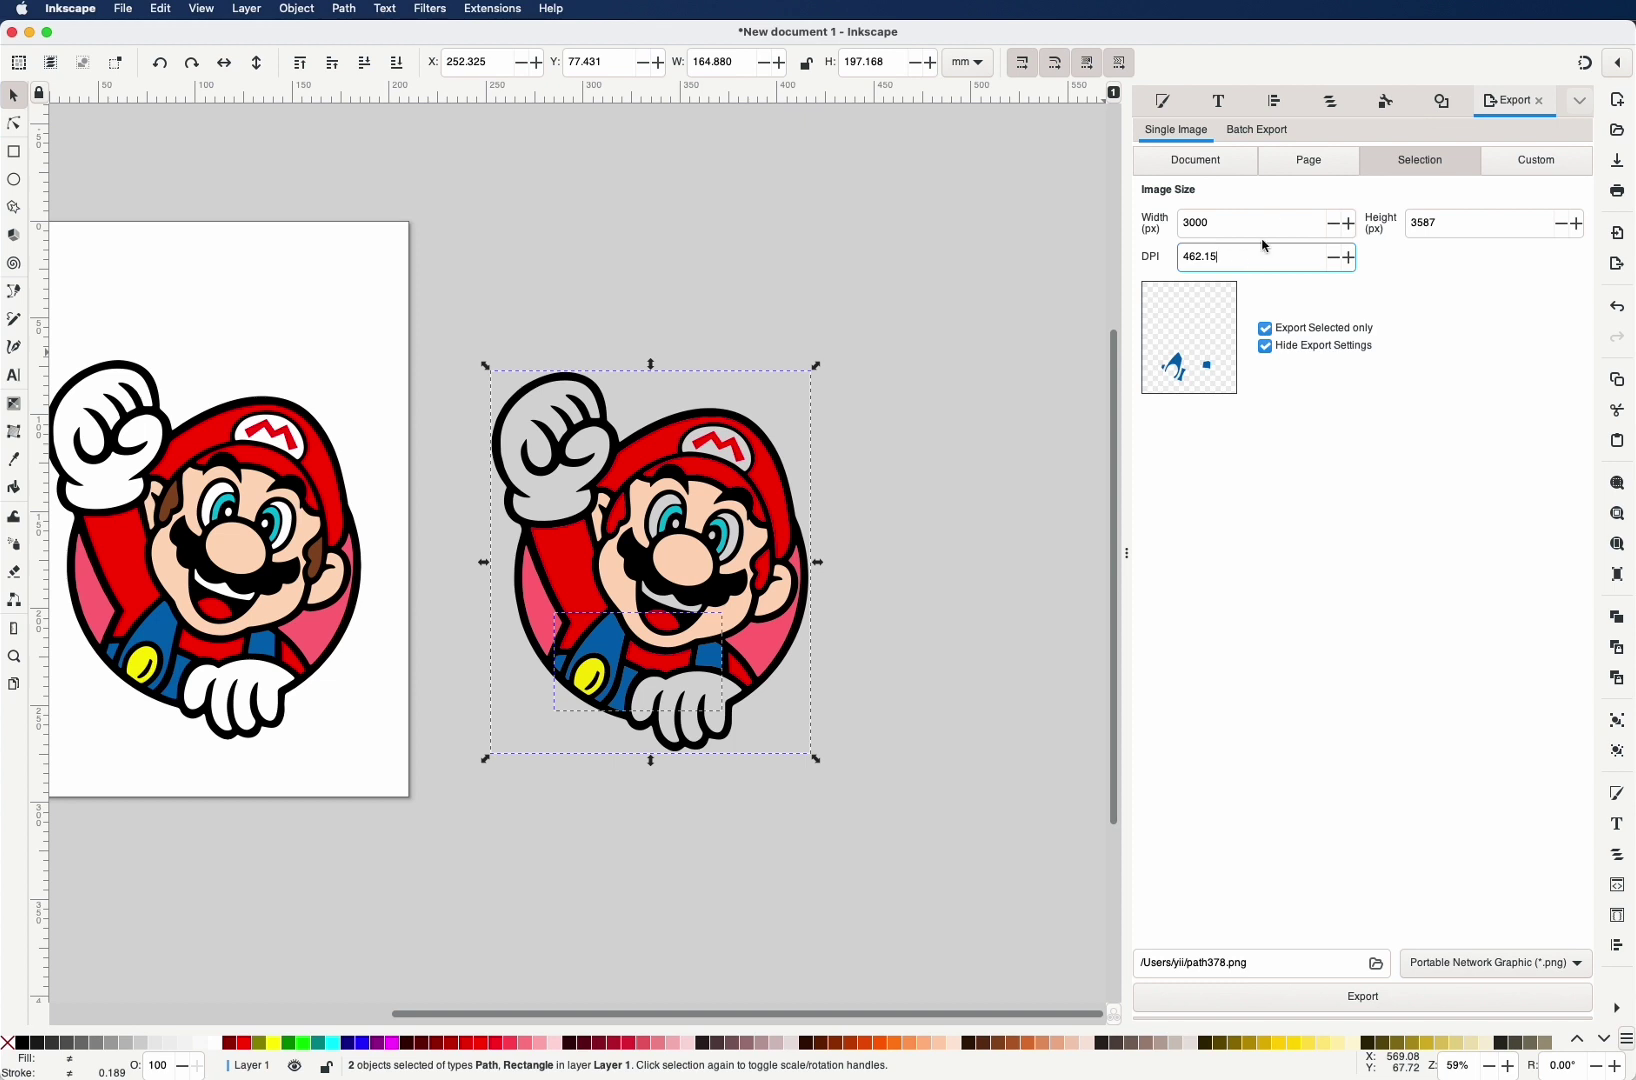
click(1240, 224)
click(1472, 223)
click(1230, 224)
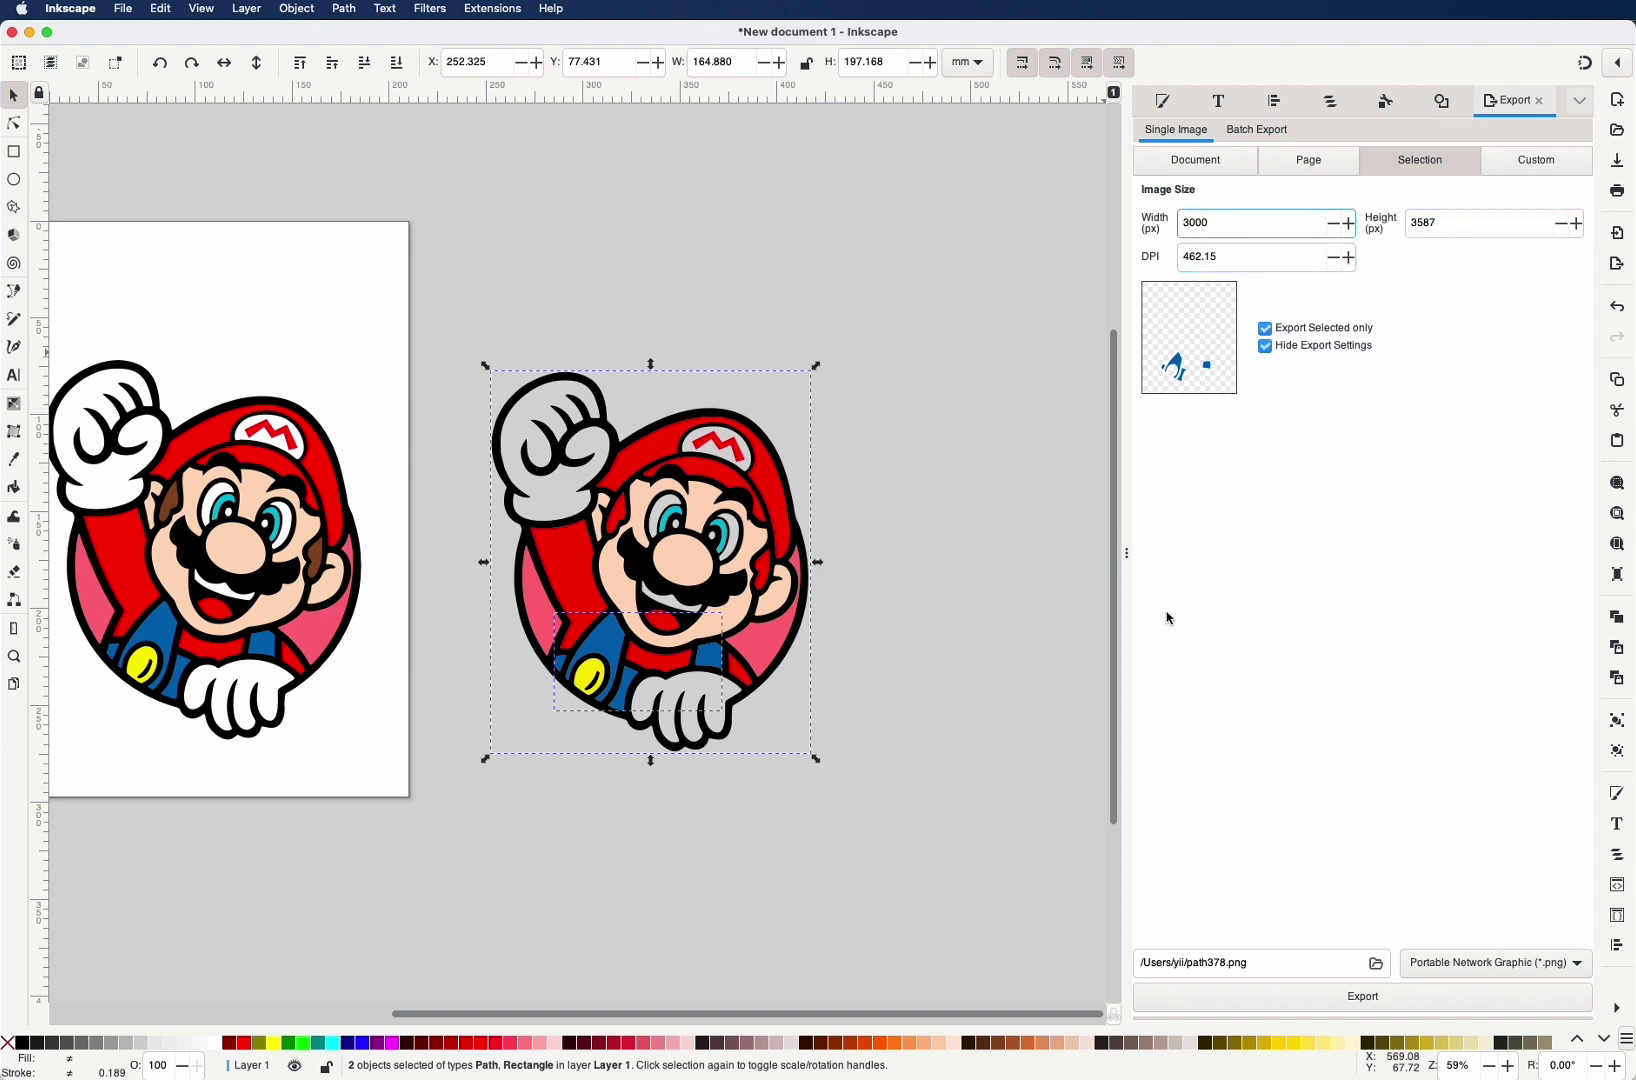
Export the blue layer as path378.png, then select the frame with the red parts
click(1357, 998)
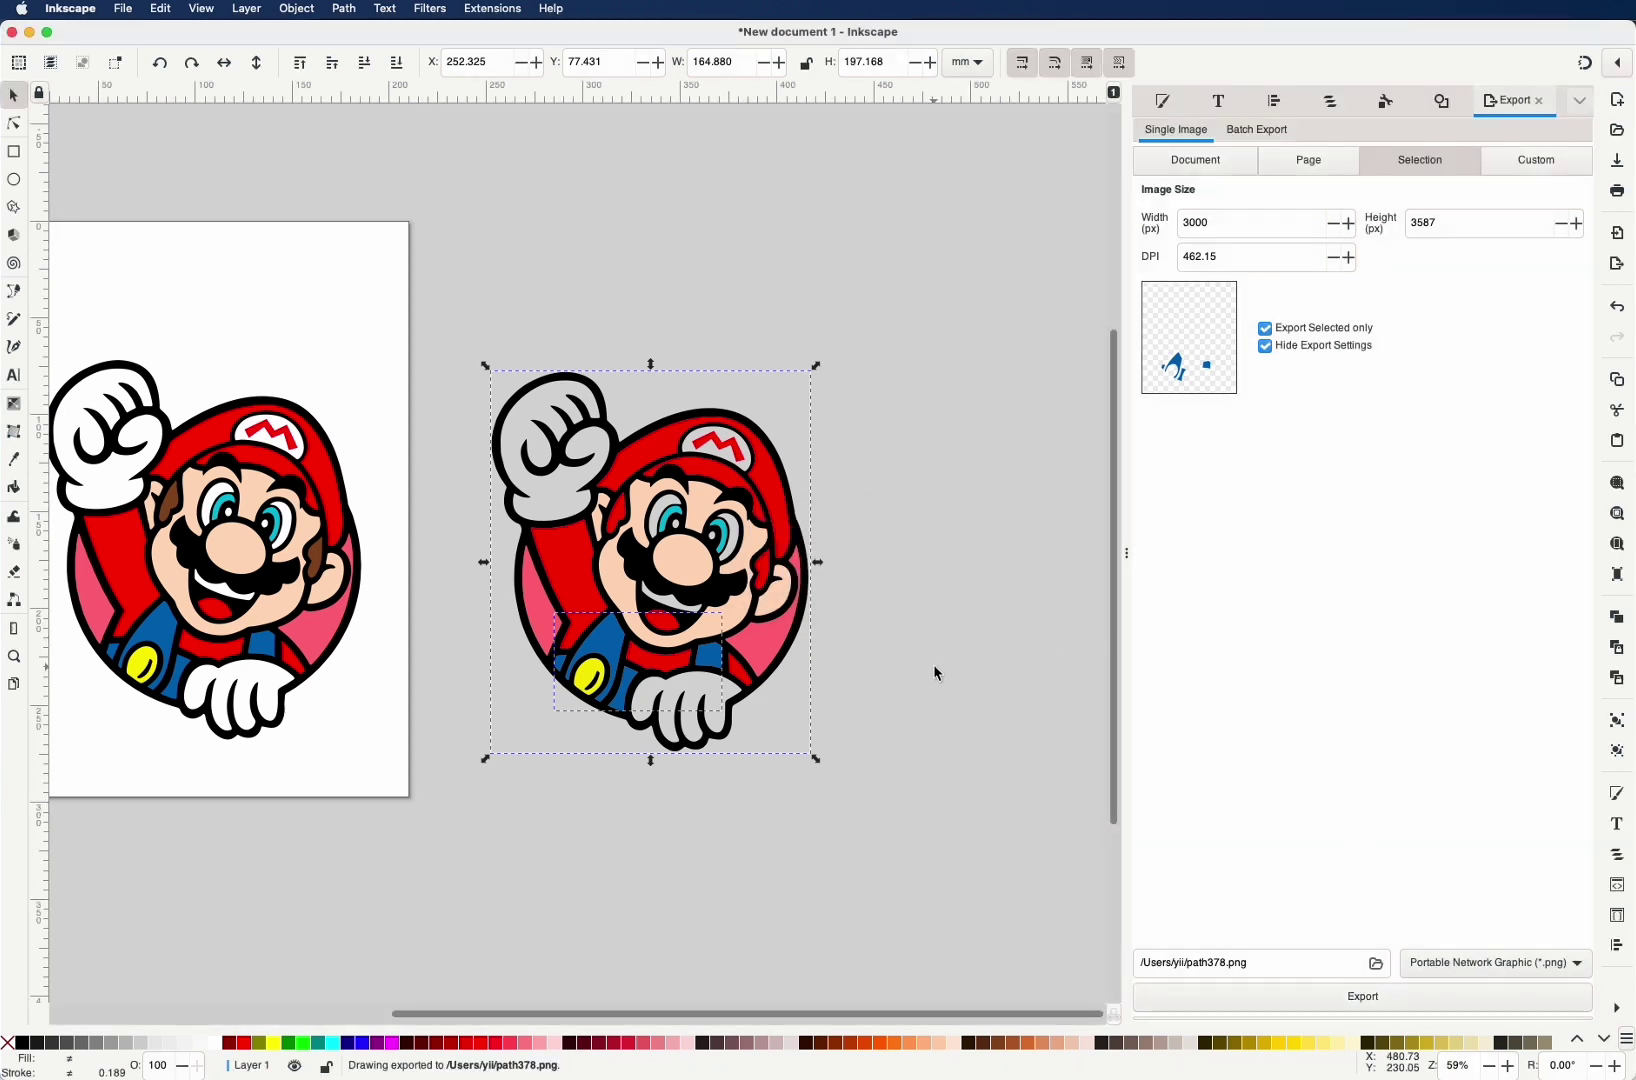
click(607, 645)
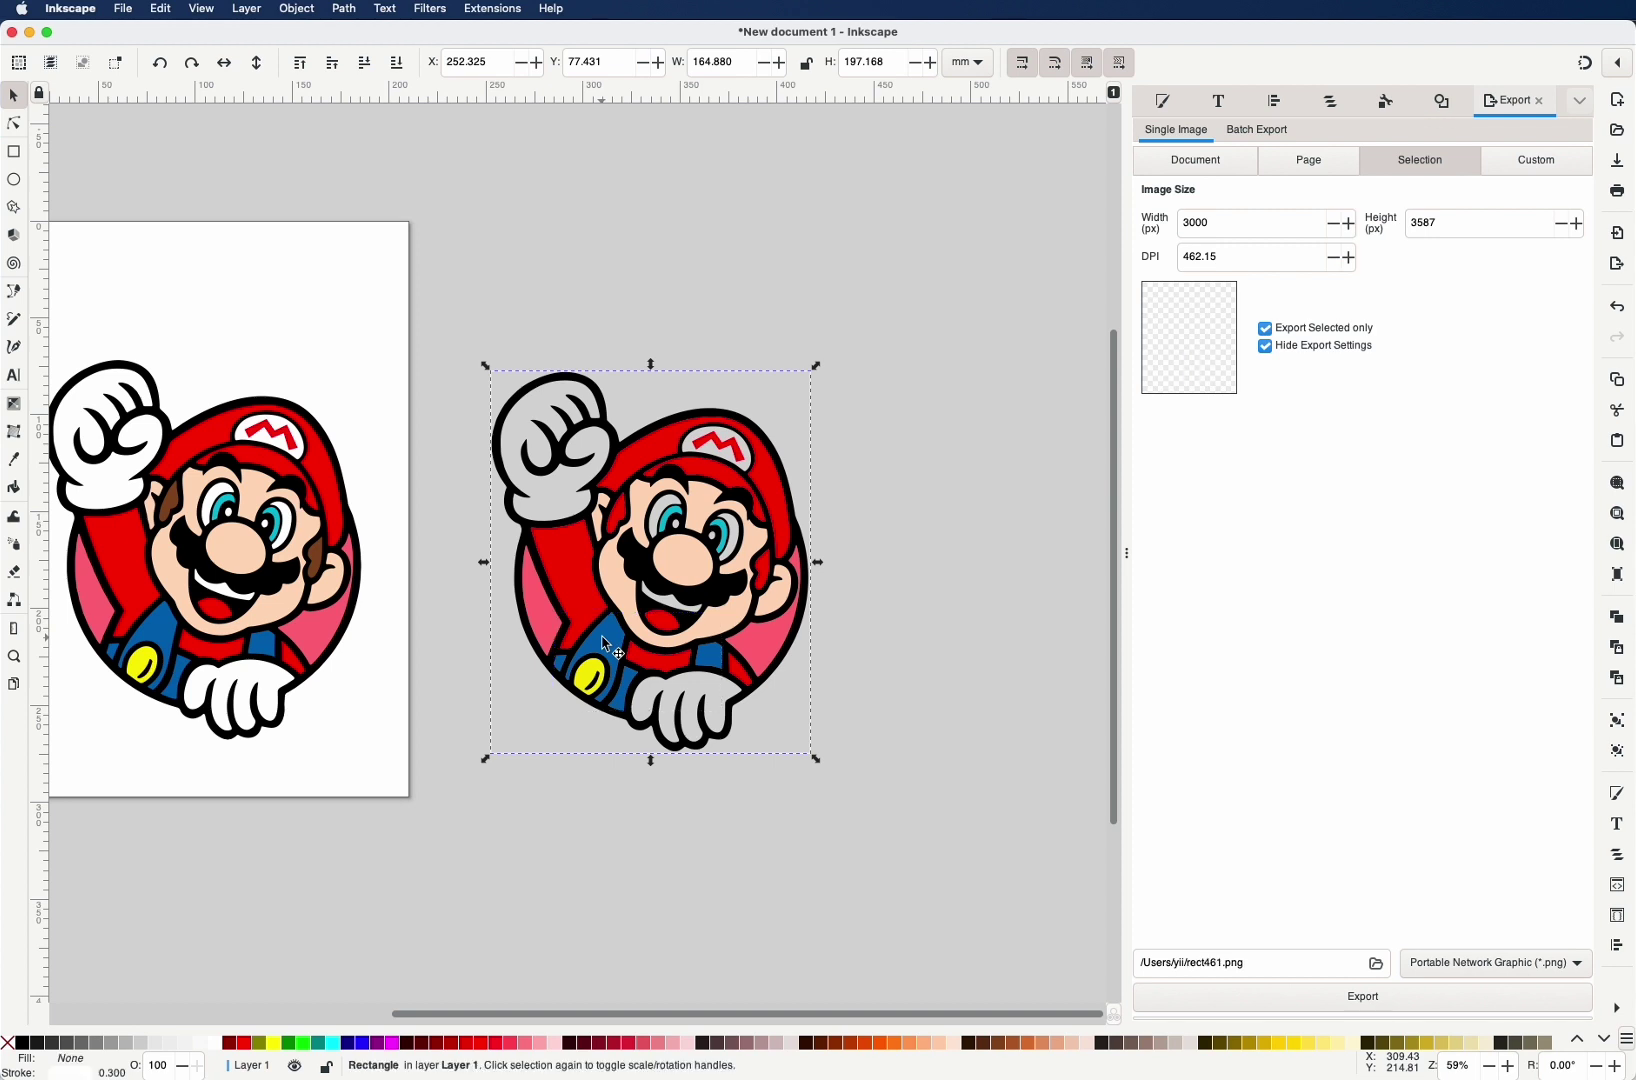
shift+click(573, 576)
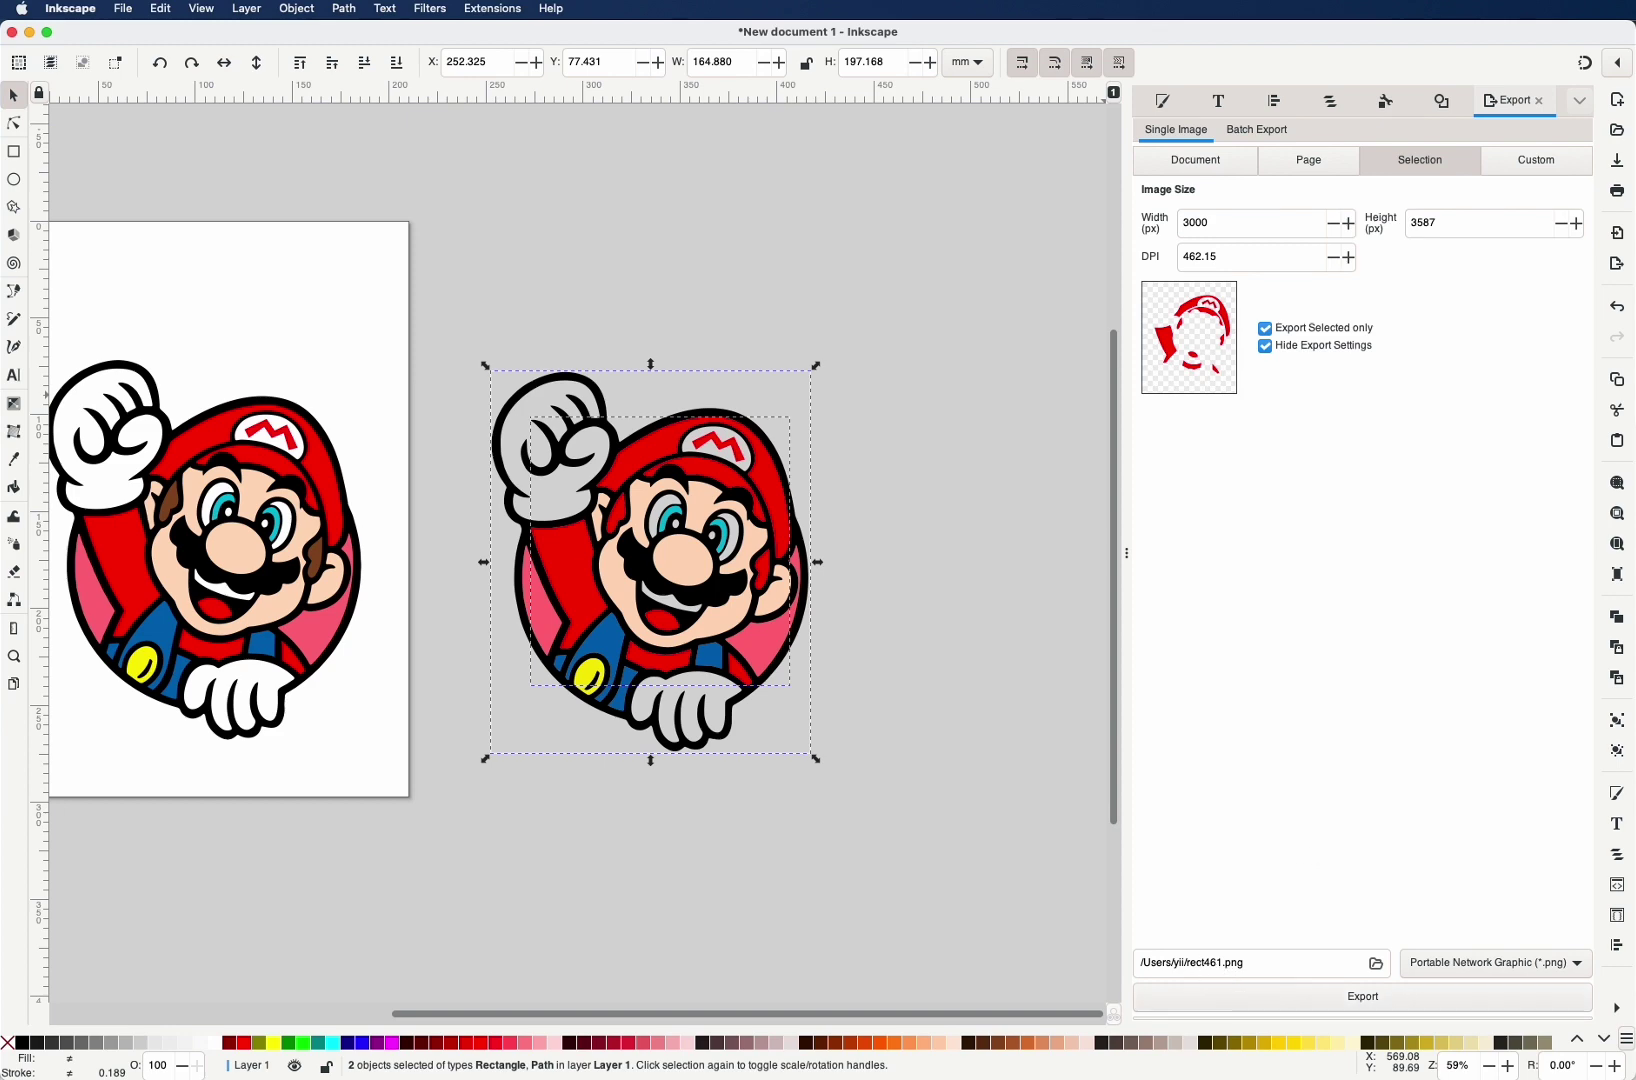
Select black.png, blue.png, face.png, red.png and yellow.png in the mario folder
key(super+Tab)
drag(1011, 277, 613, 194)
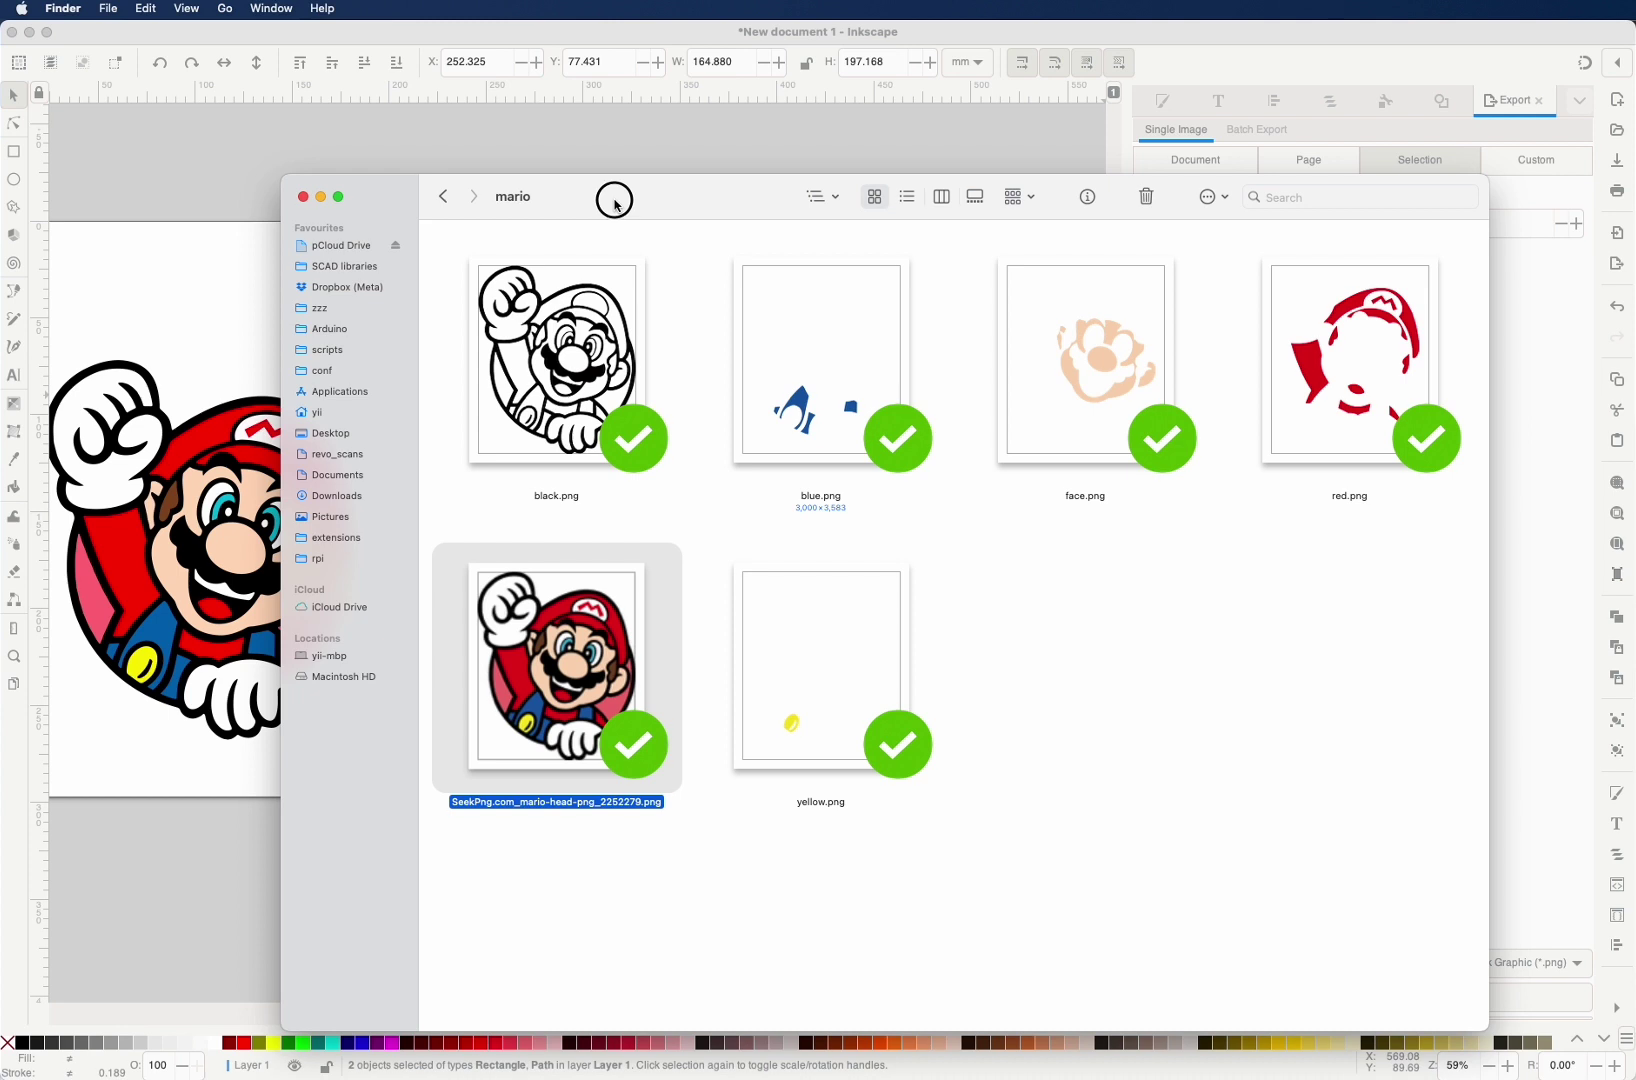
click(1114, 620)
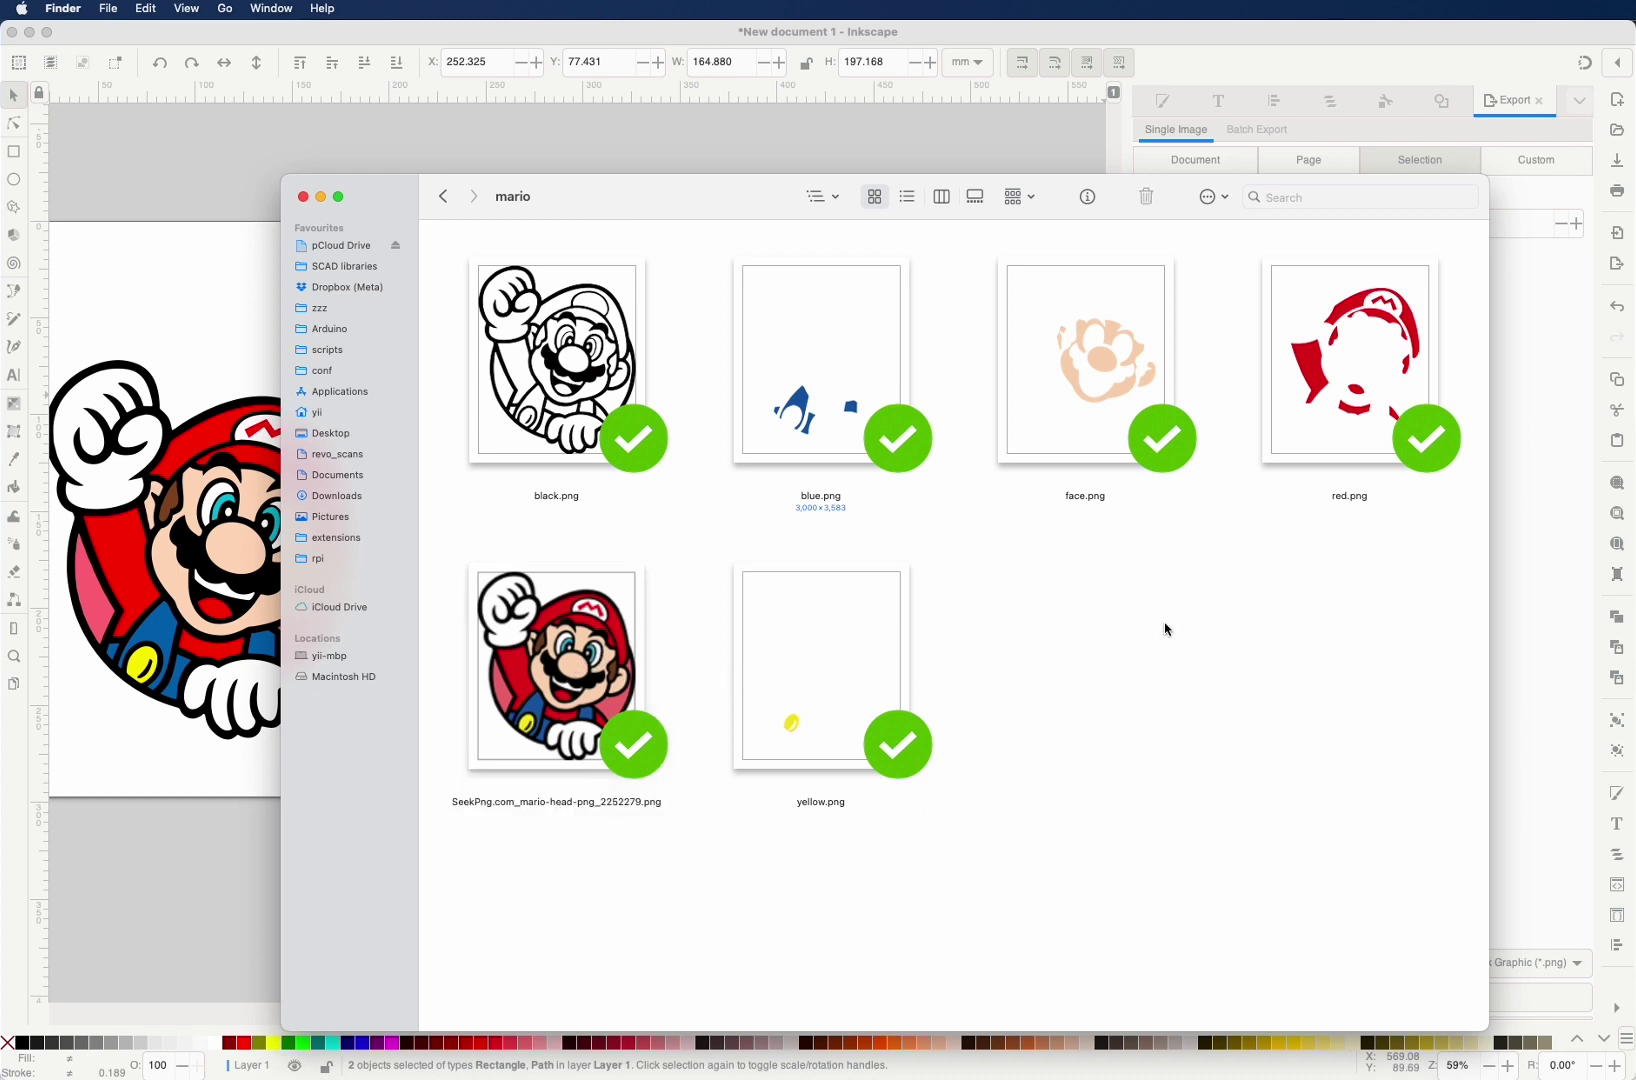
click(540, 352)
super+click(850, 372)
super+click(1097, 357)
super+click(1366, 366)
super+click(855, 670)
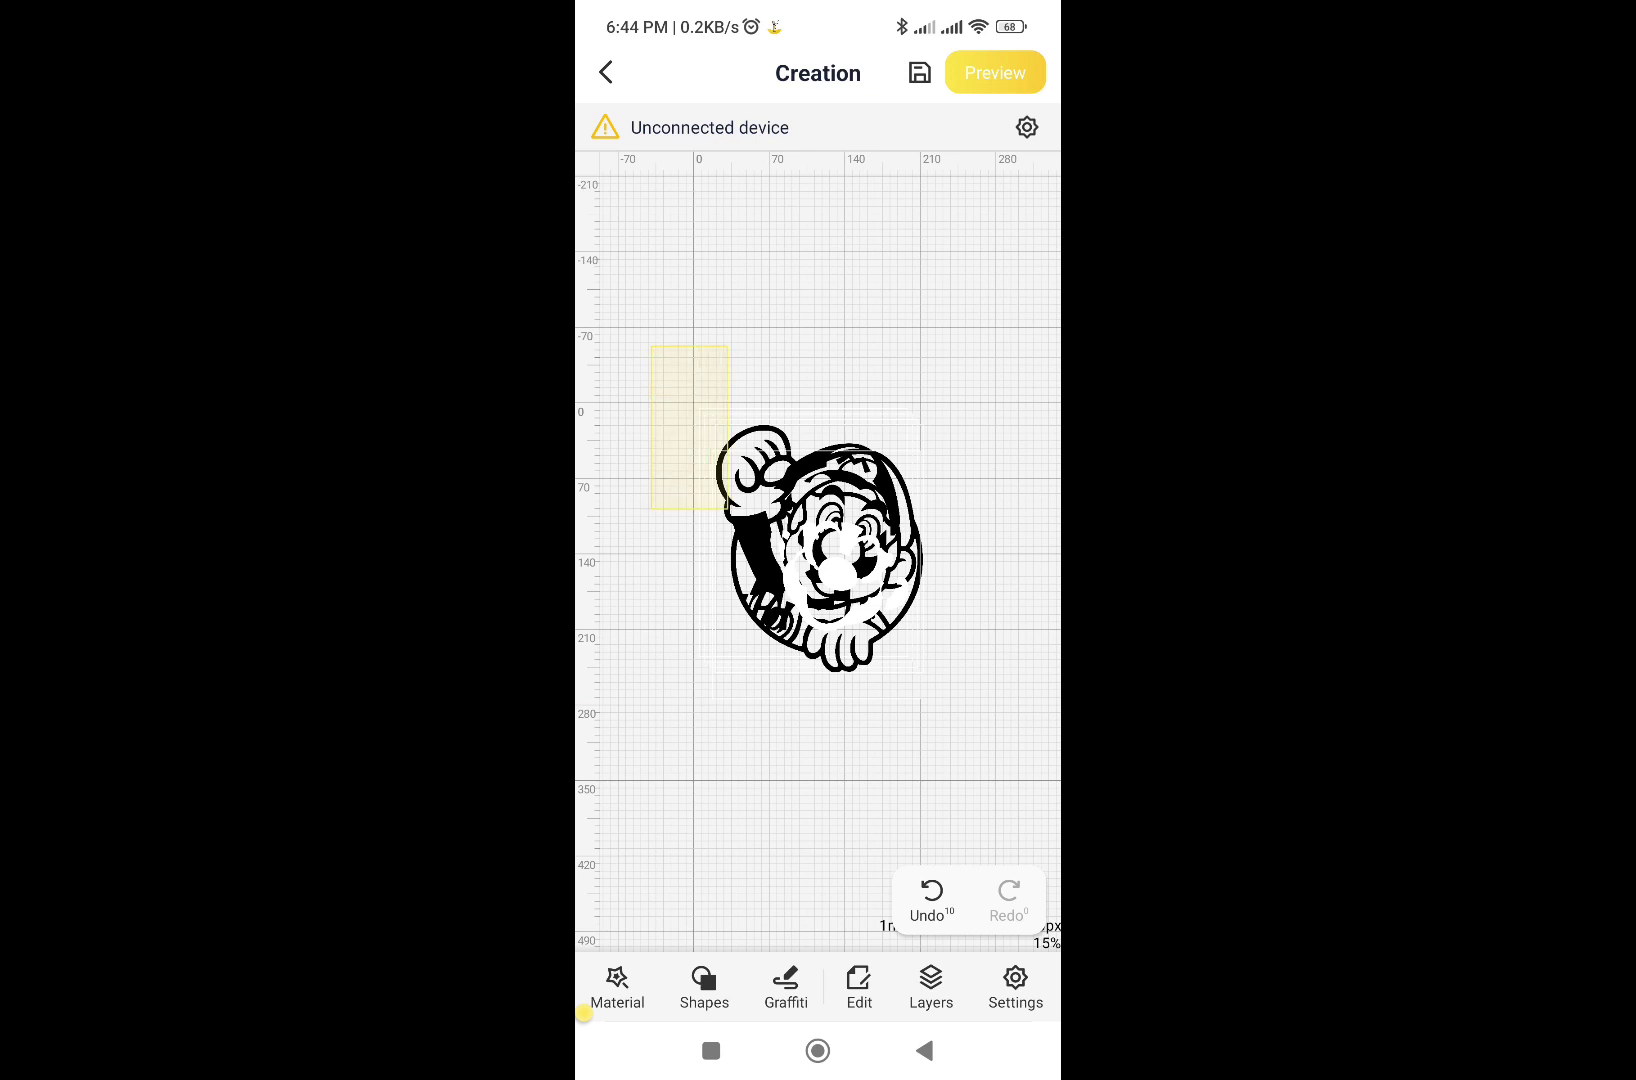
Select all the Mario layers and apply Align Center to them
click(820, 550)
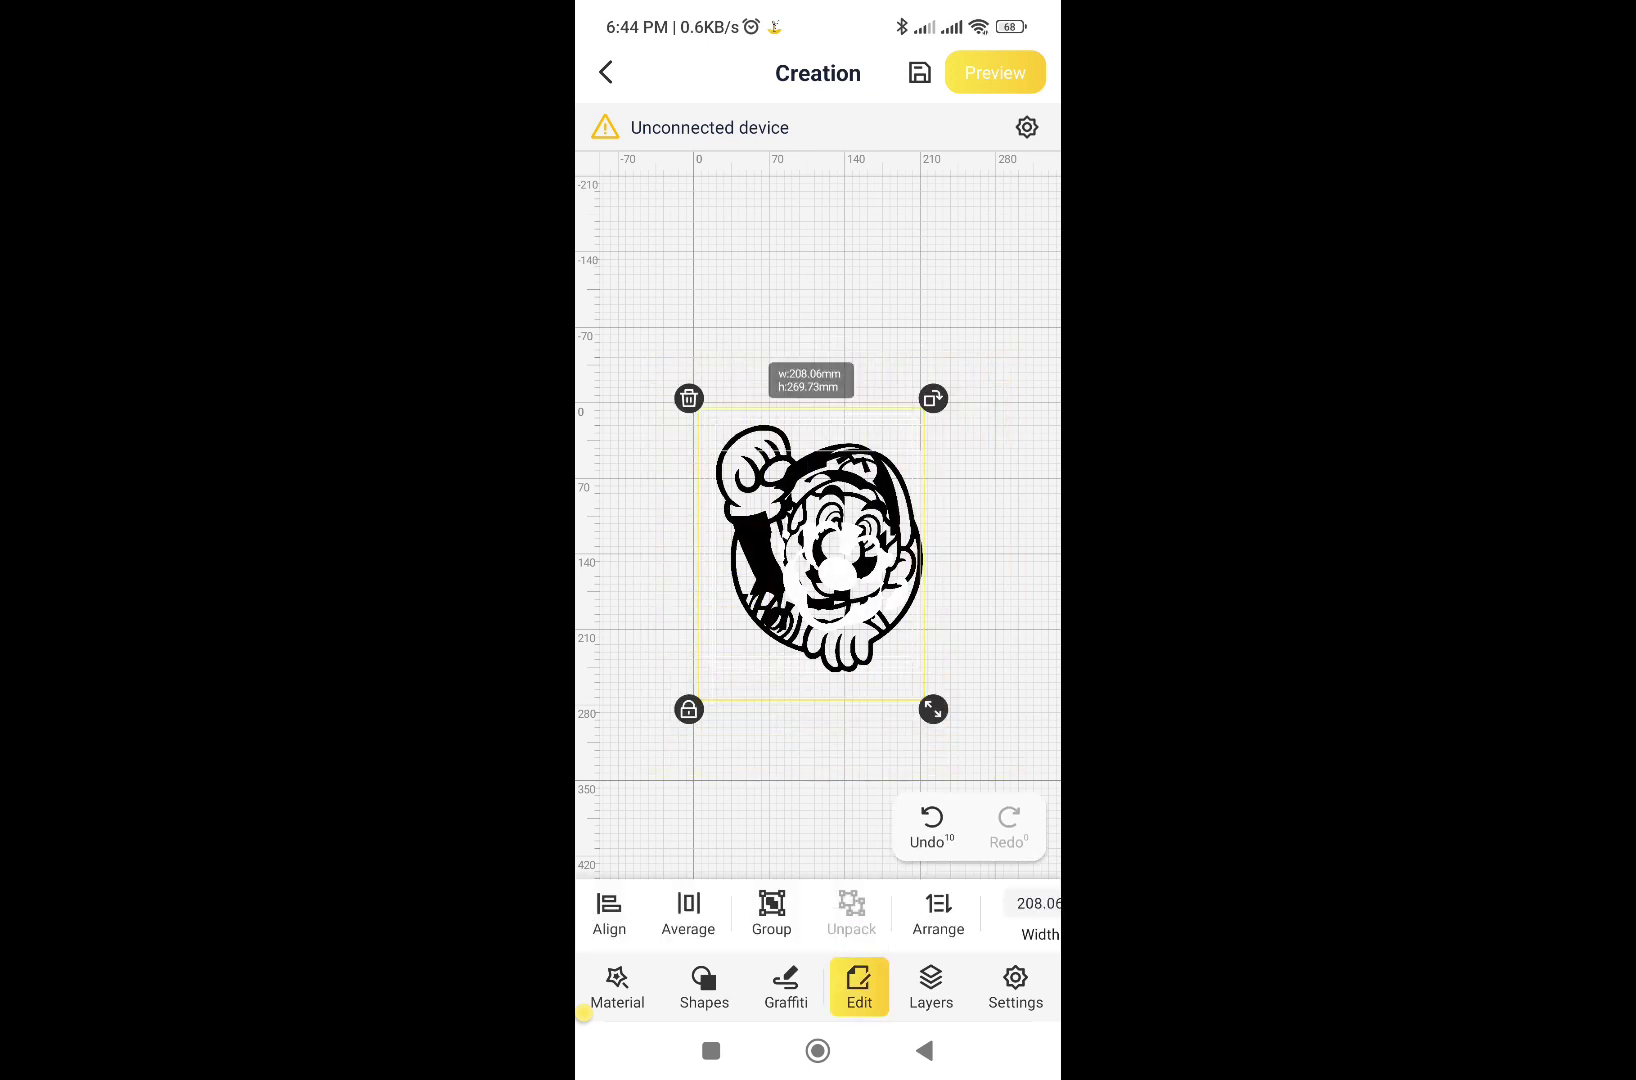
click(609, 912)
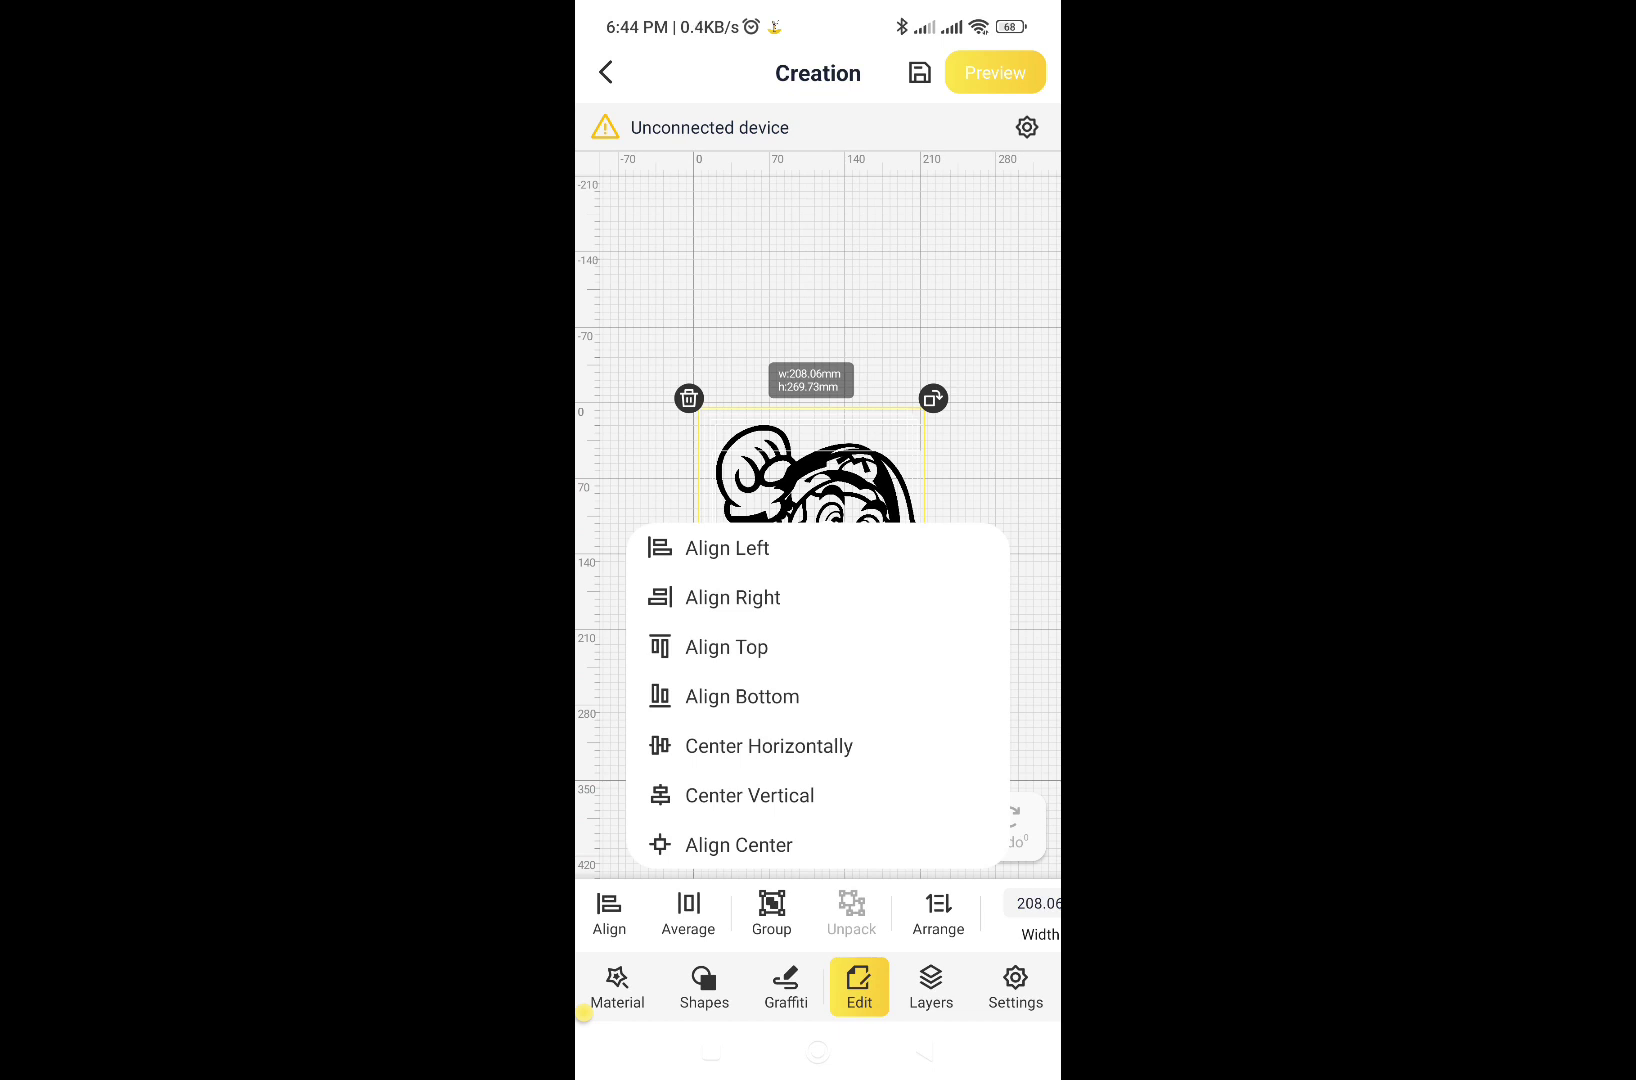
click(739, 845)
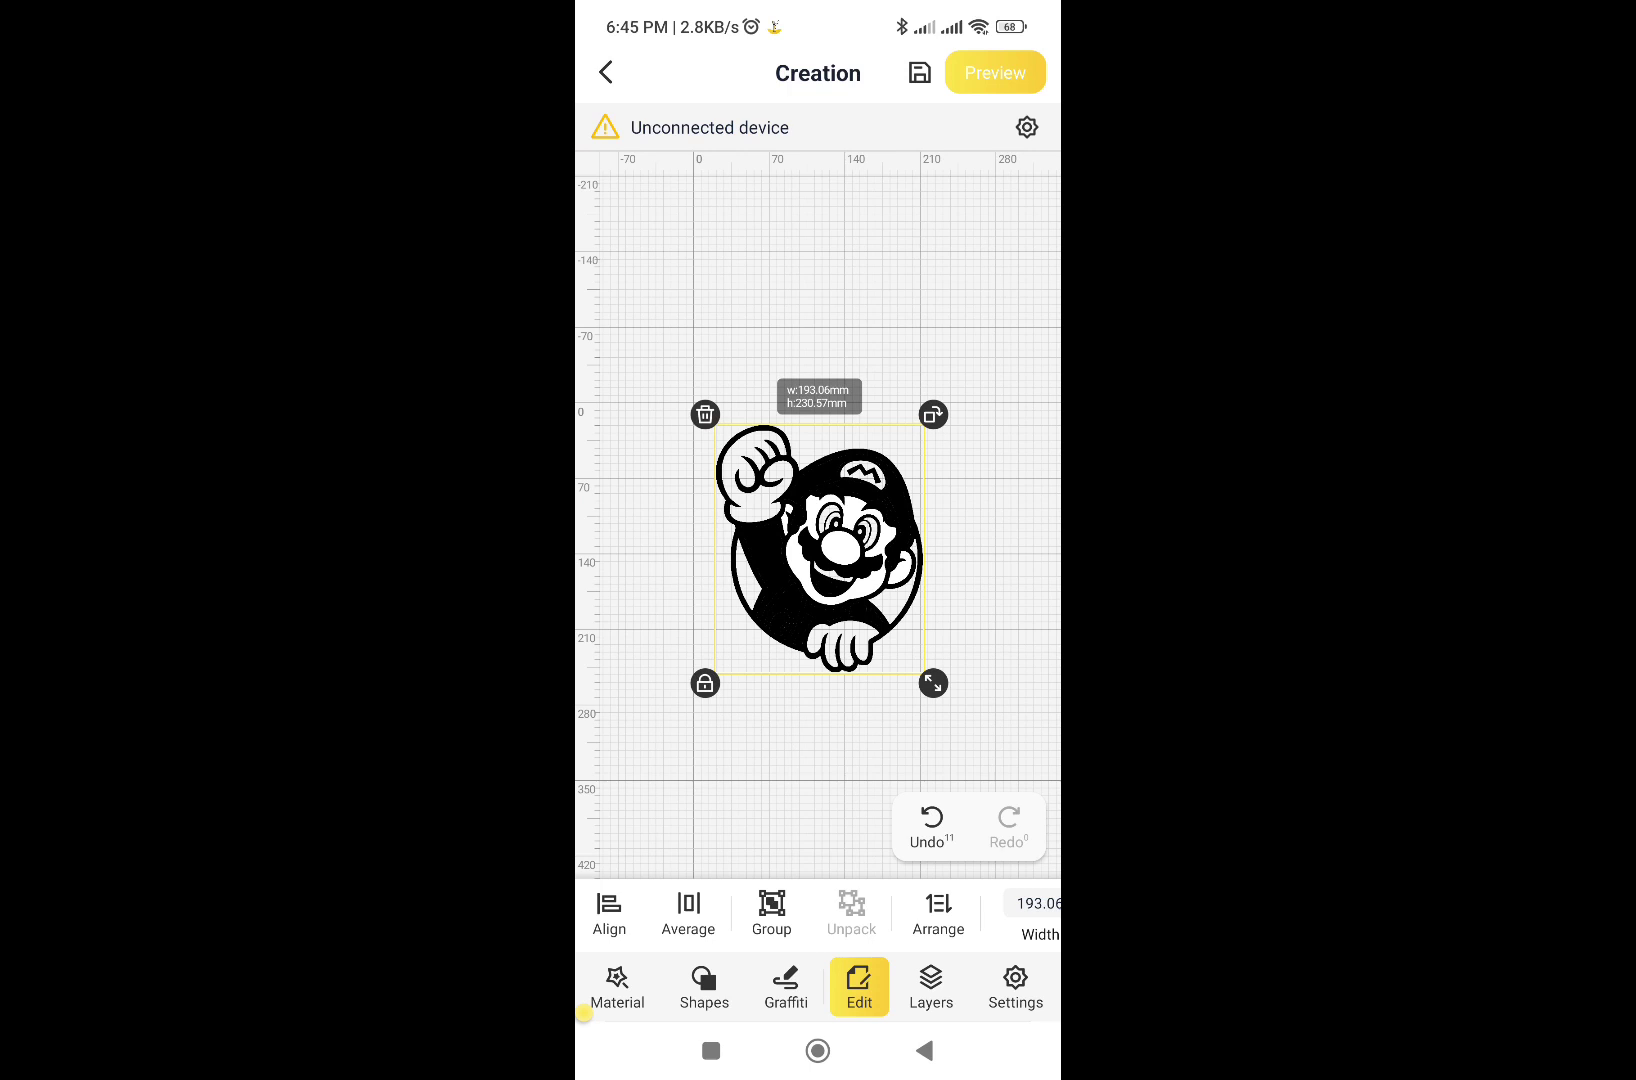
In the layer list, deselect Bitmaps 1–4, leaving only Bitmap 5 selected
click(931, 985)
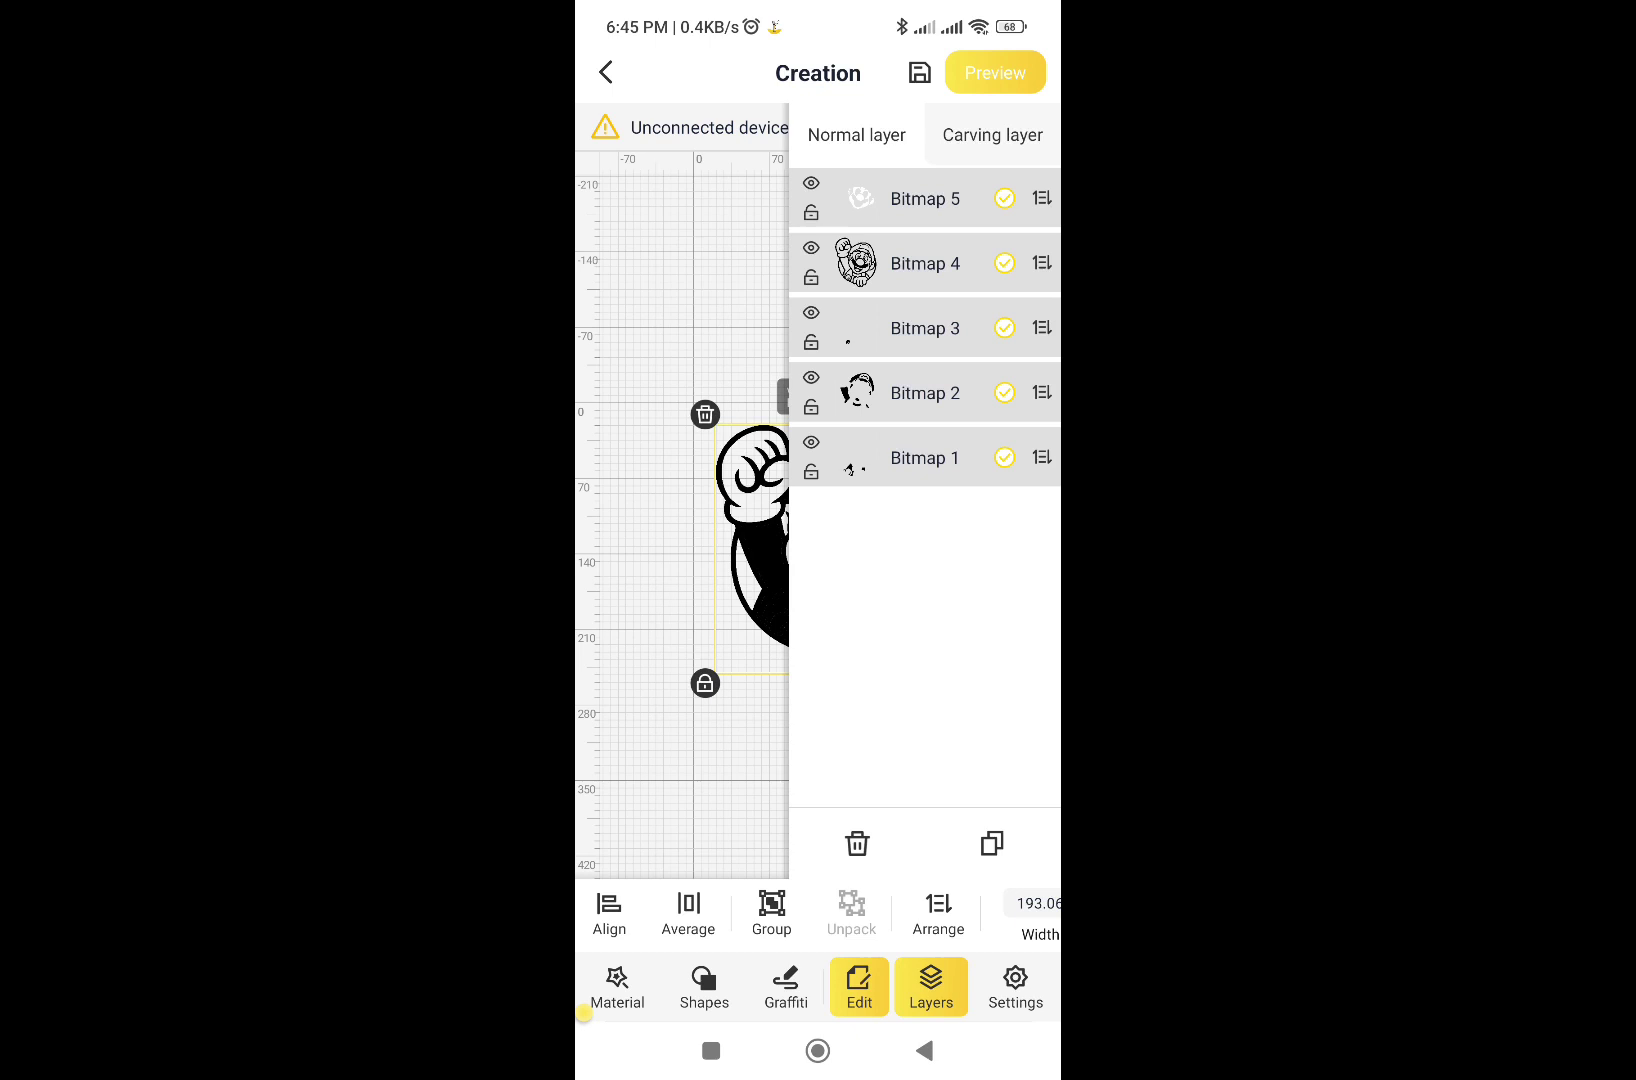
click(1004, 457)
click(1004, 392)
click(1004, 327)
click(1004, 262)
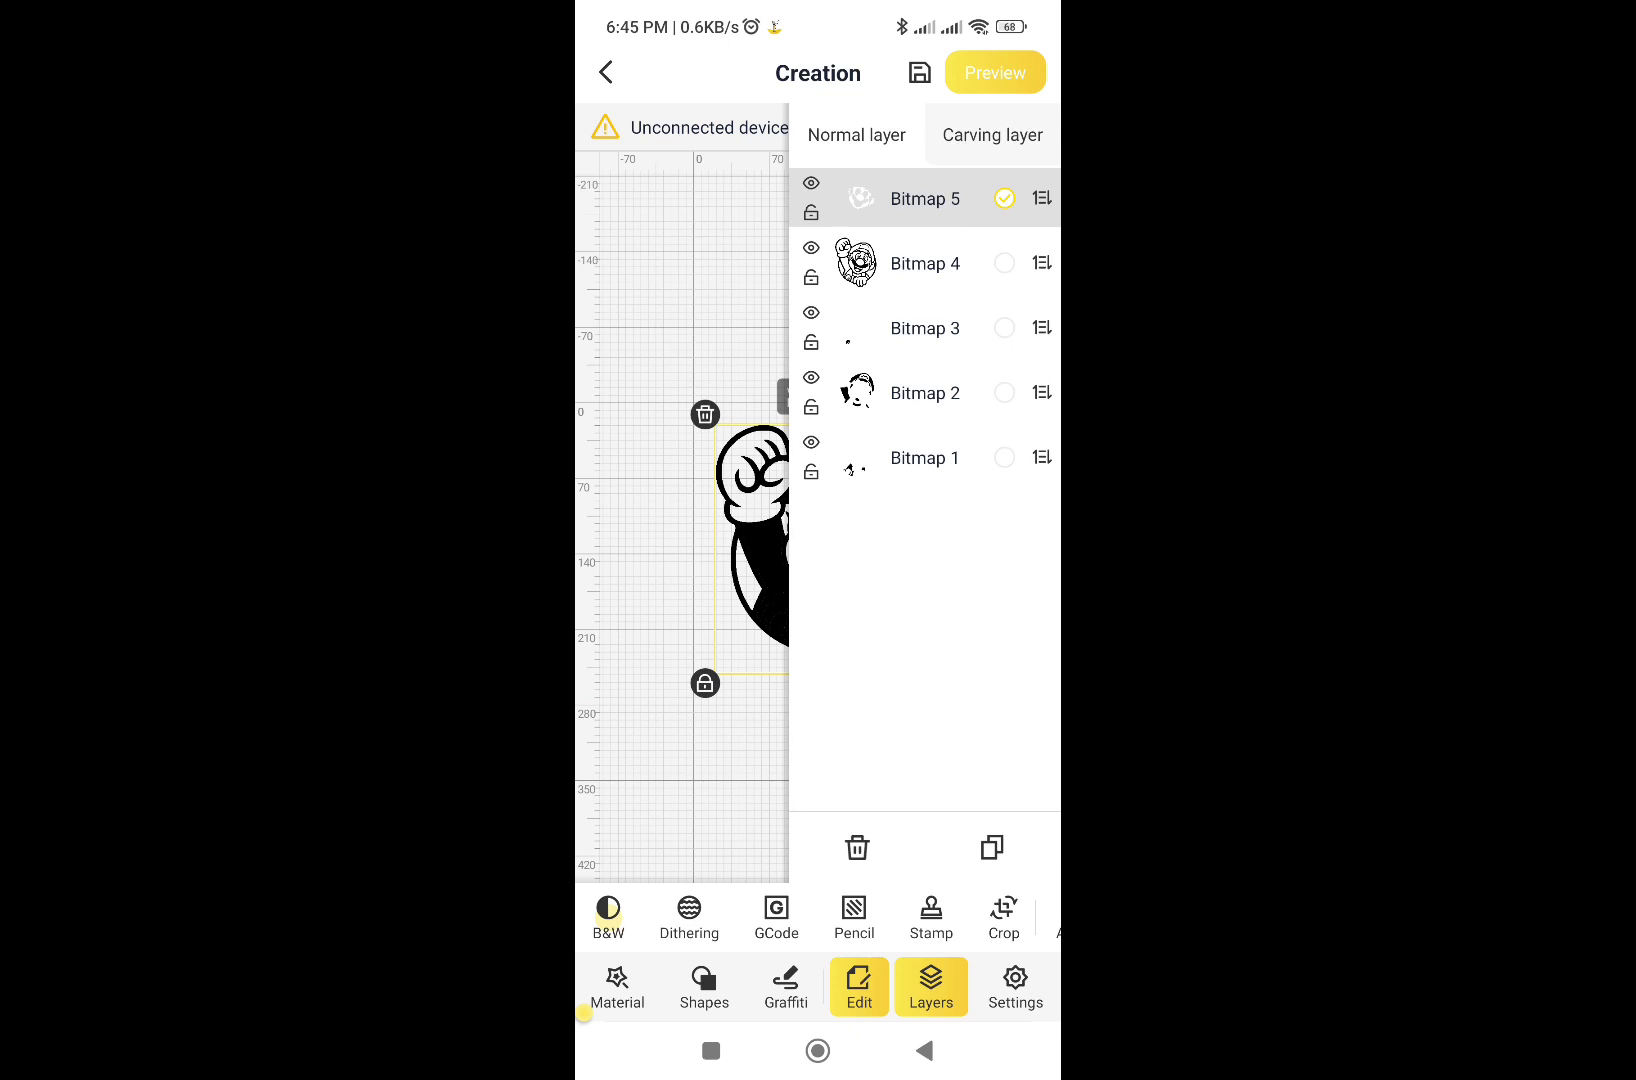
Raise Bitmap 5's B&W threshold from 196 to 255
click(608, 915)
drag(901, 842, 951, 842)
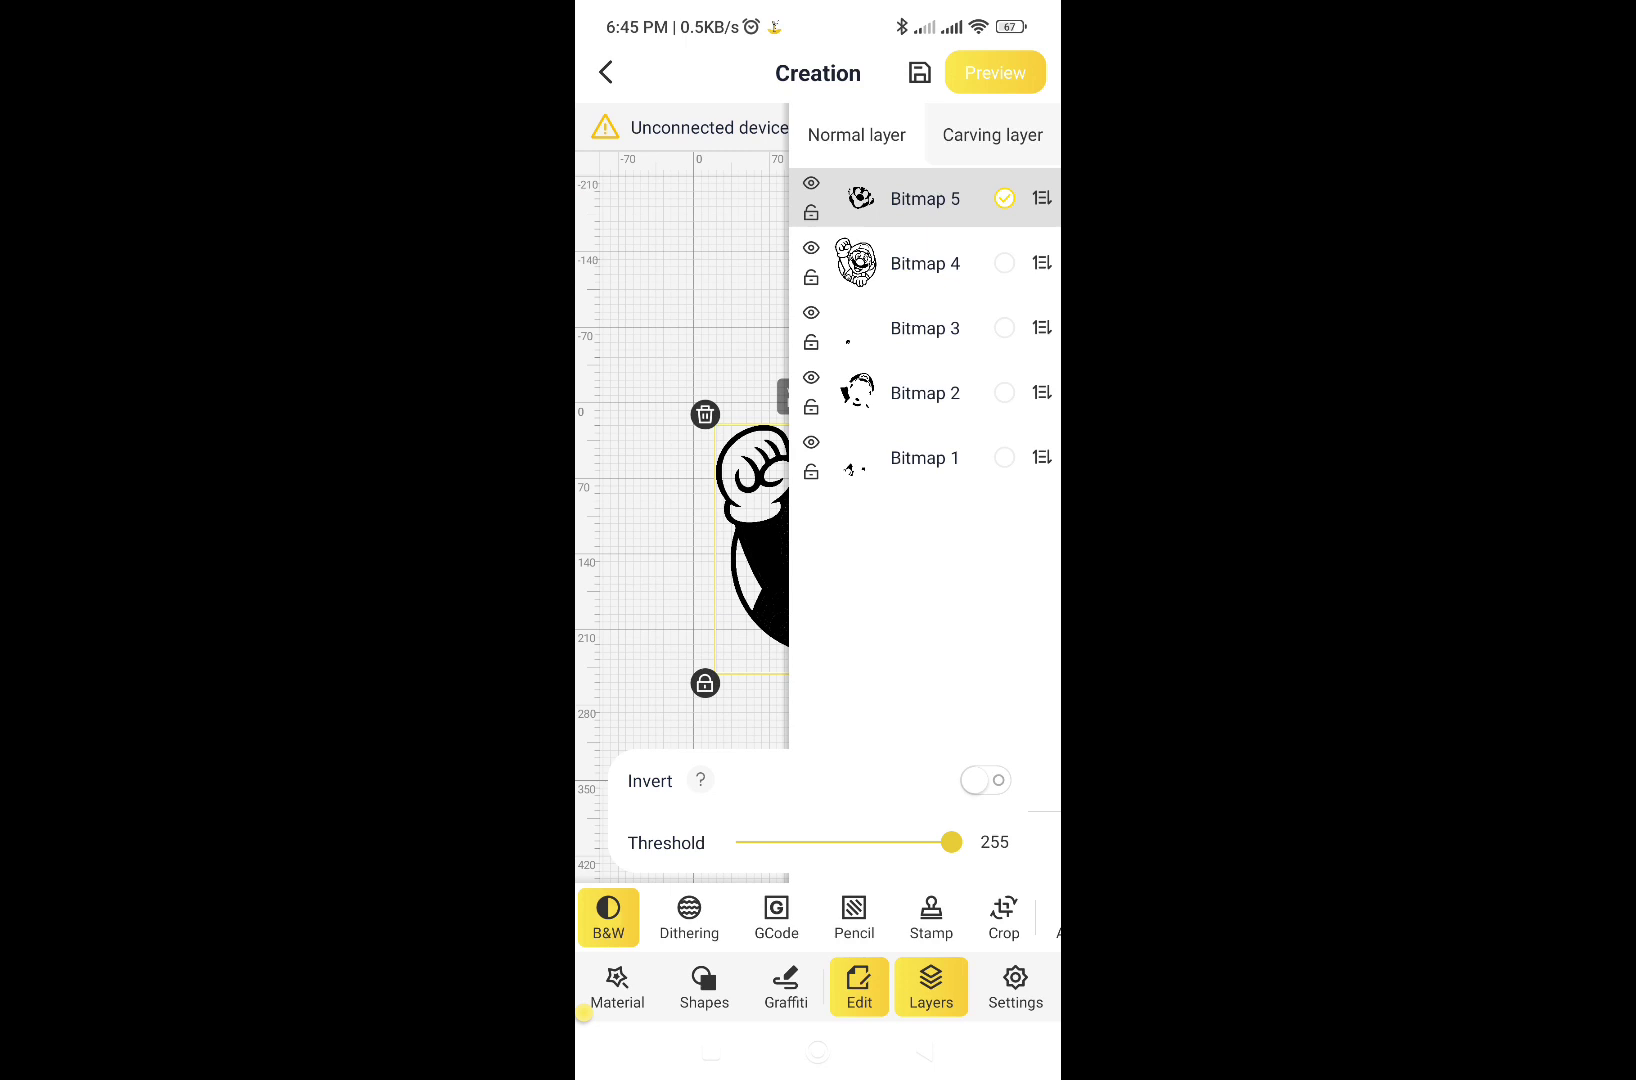
click(608, 915)
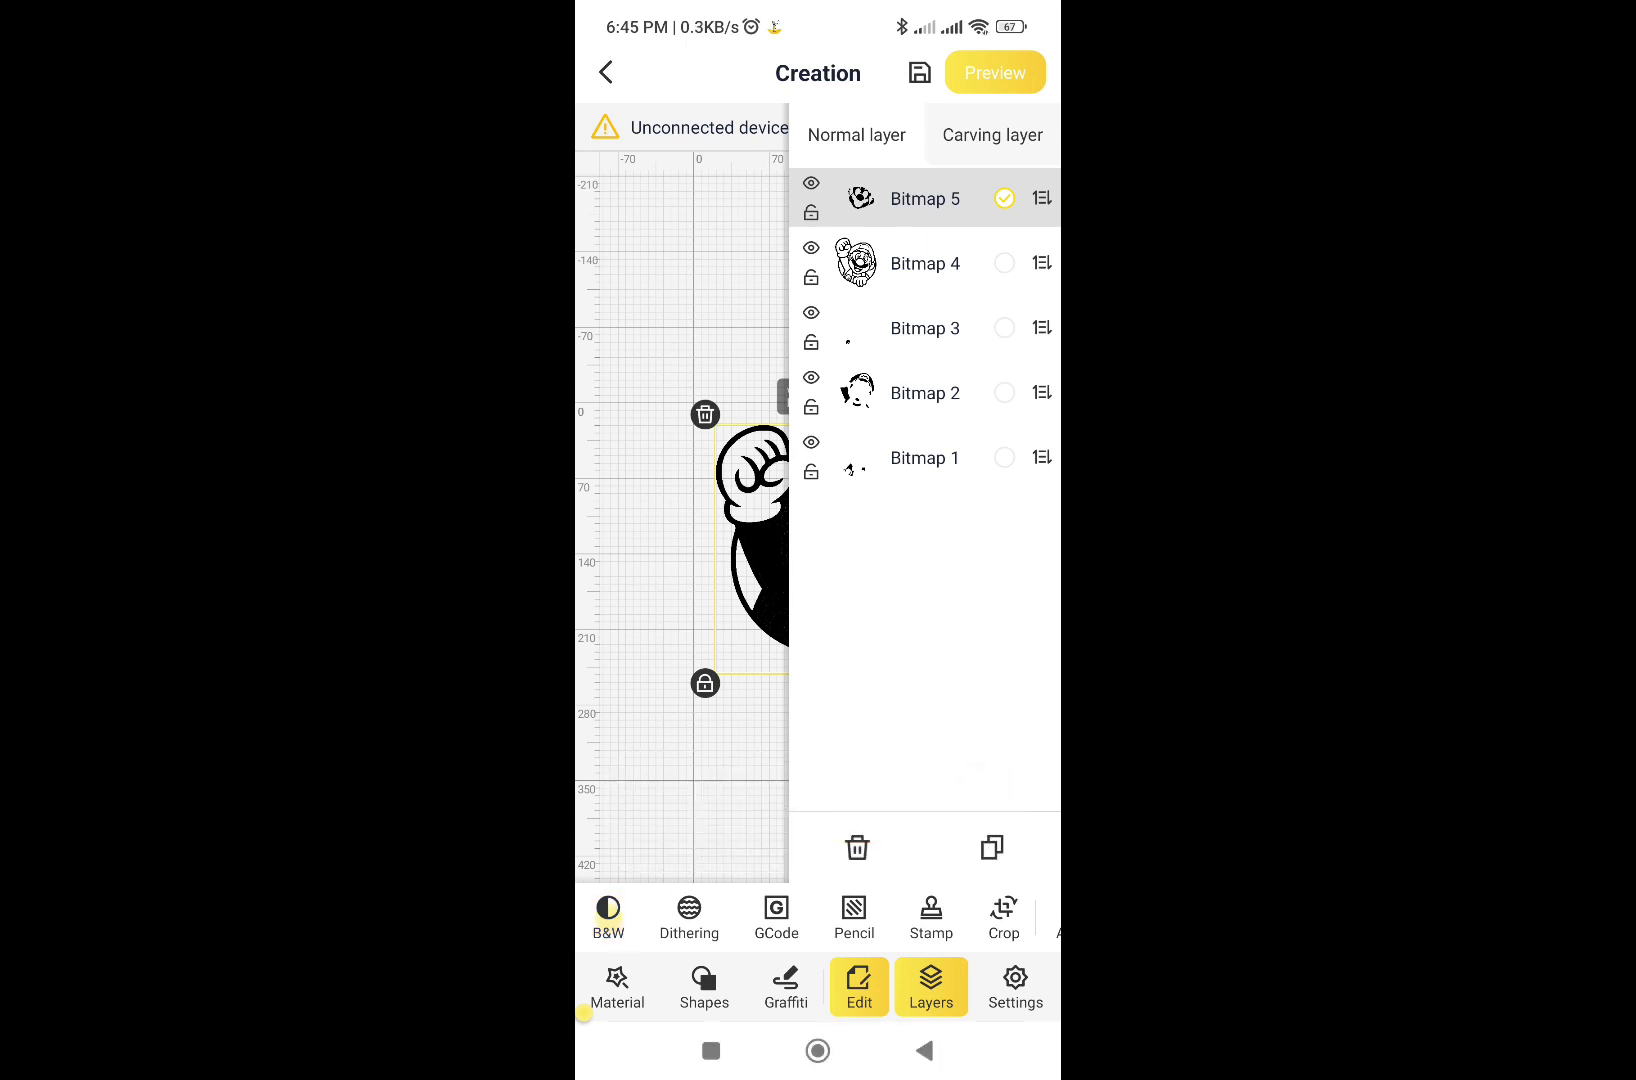
click(931, 985)
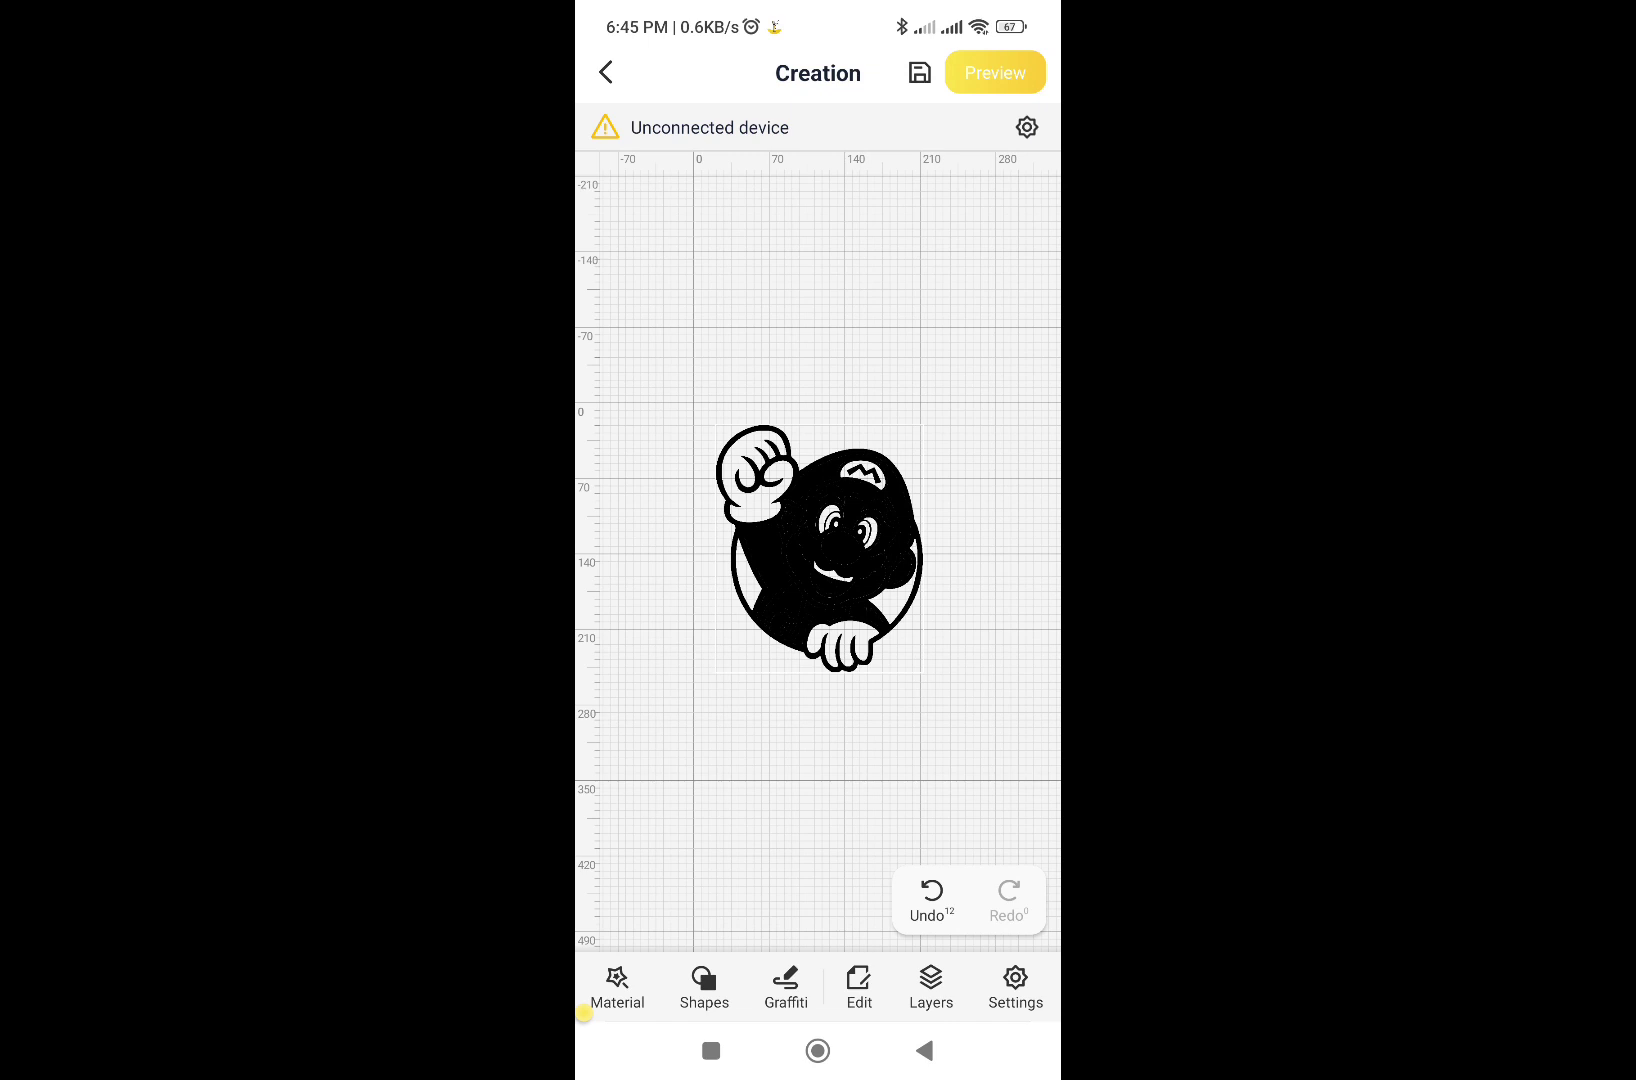
click(931, 985)
Check the layers' carving settings, then shrink Mario to roughly 84.5 × 100.9 mm
click(992, 135)
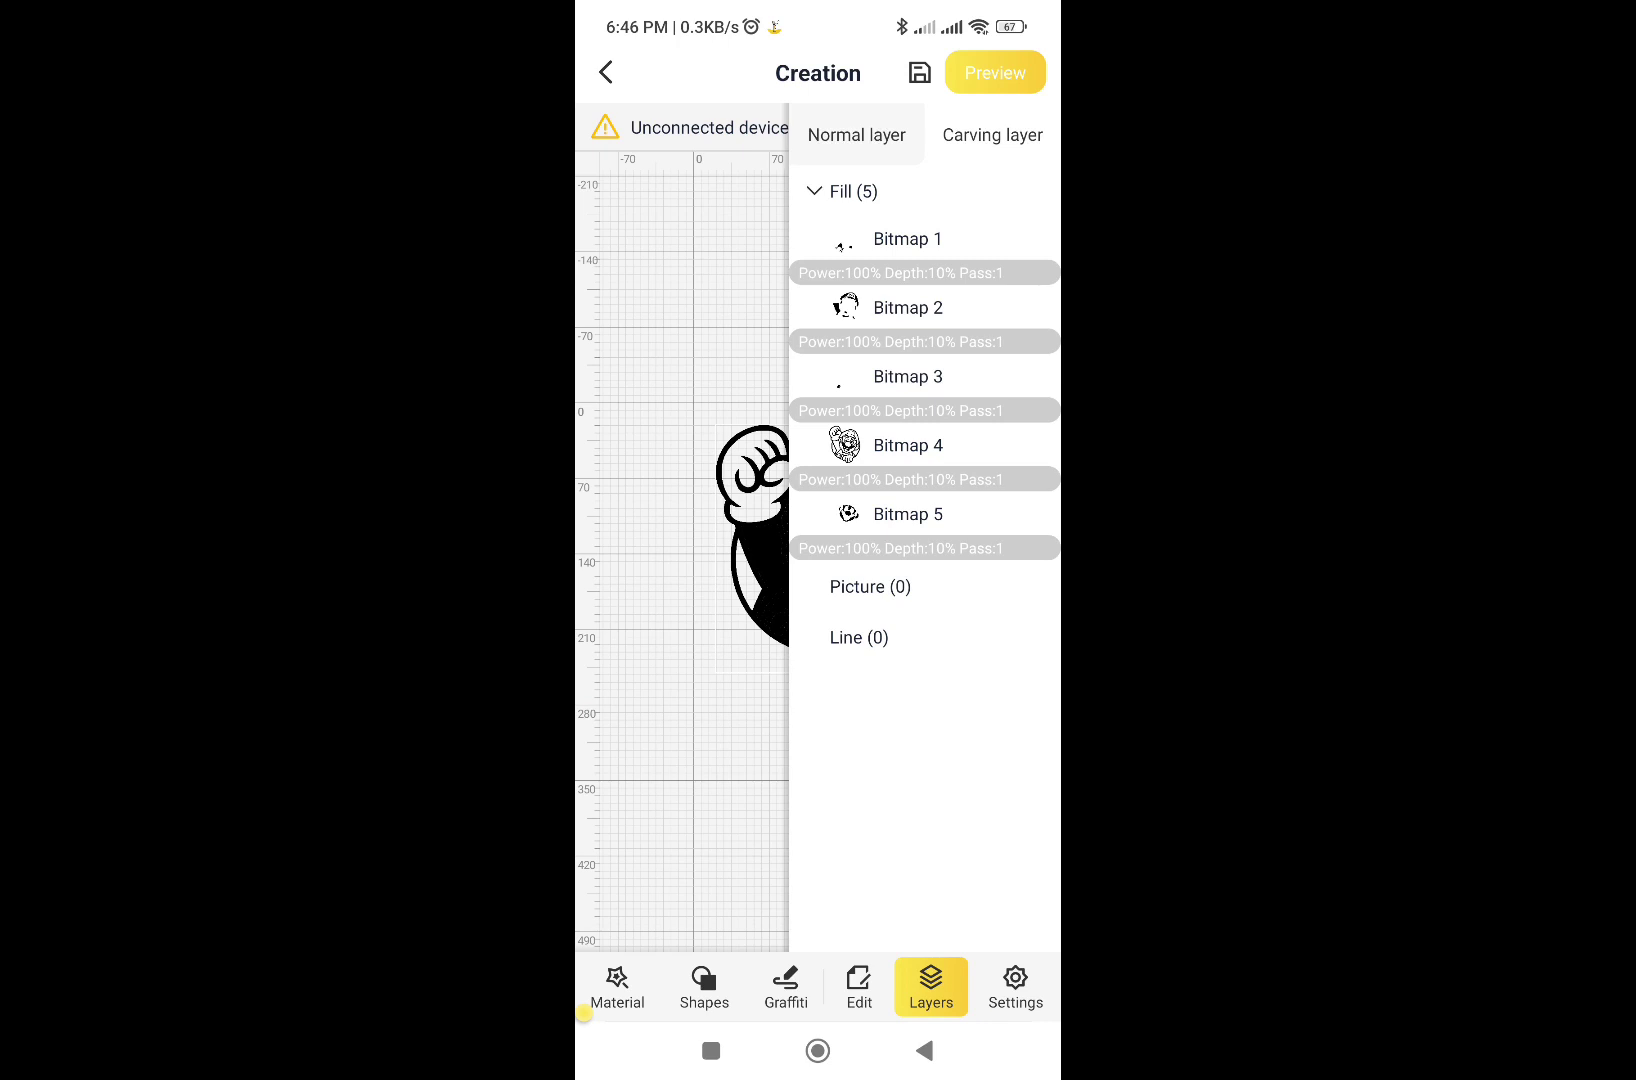
click(931, 985)
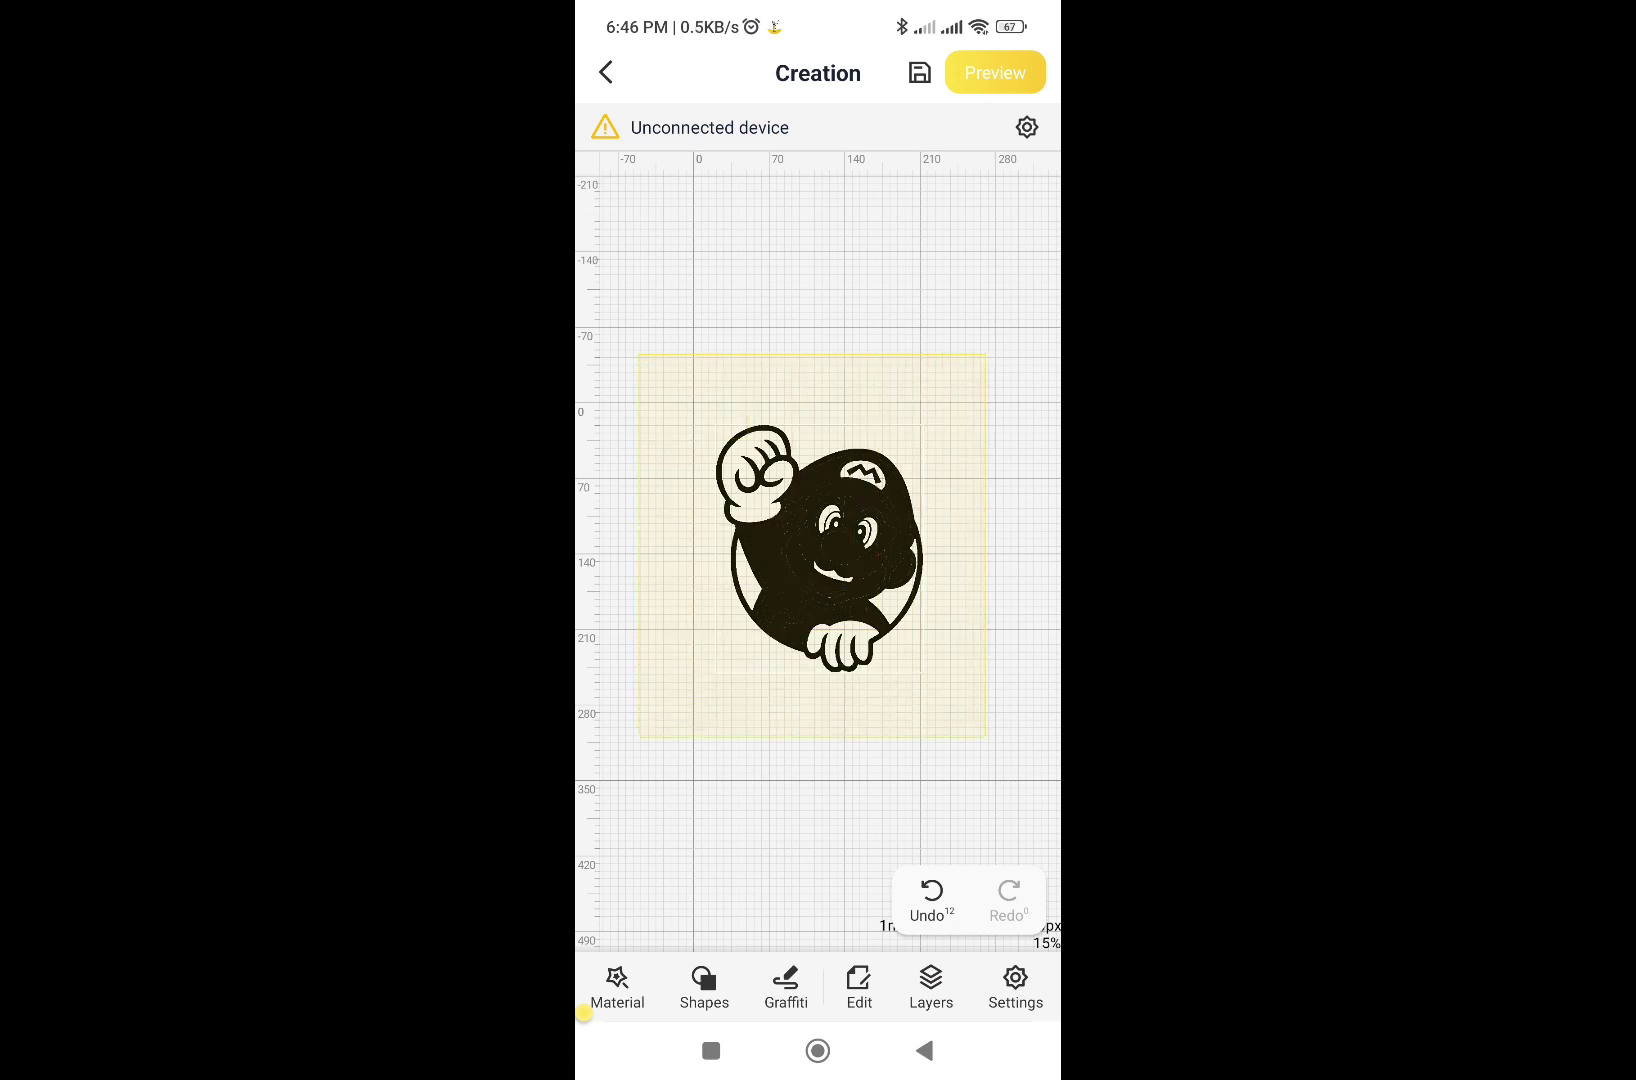
drag(933, 683, 778, 497)
scroll(790, 460, up, 5)
scroll(790, 460, up, 5)
scroll(818, 470, down, 1)
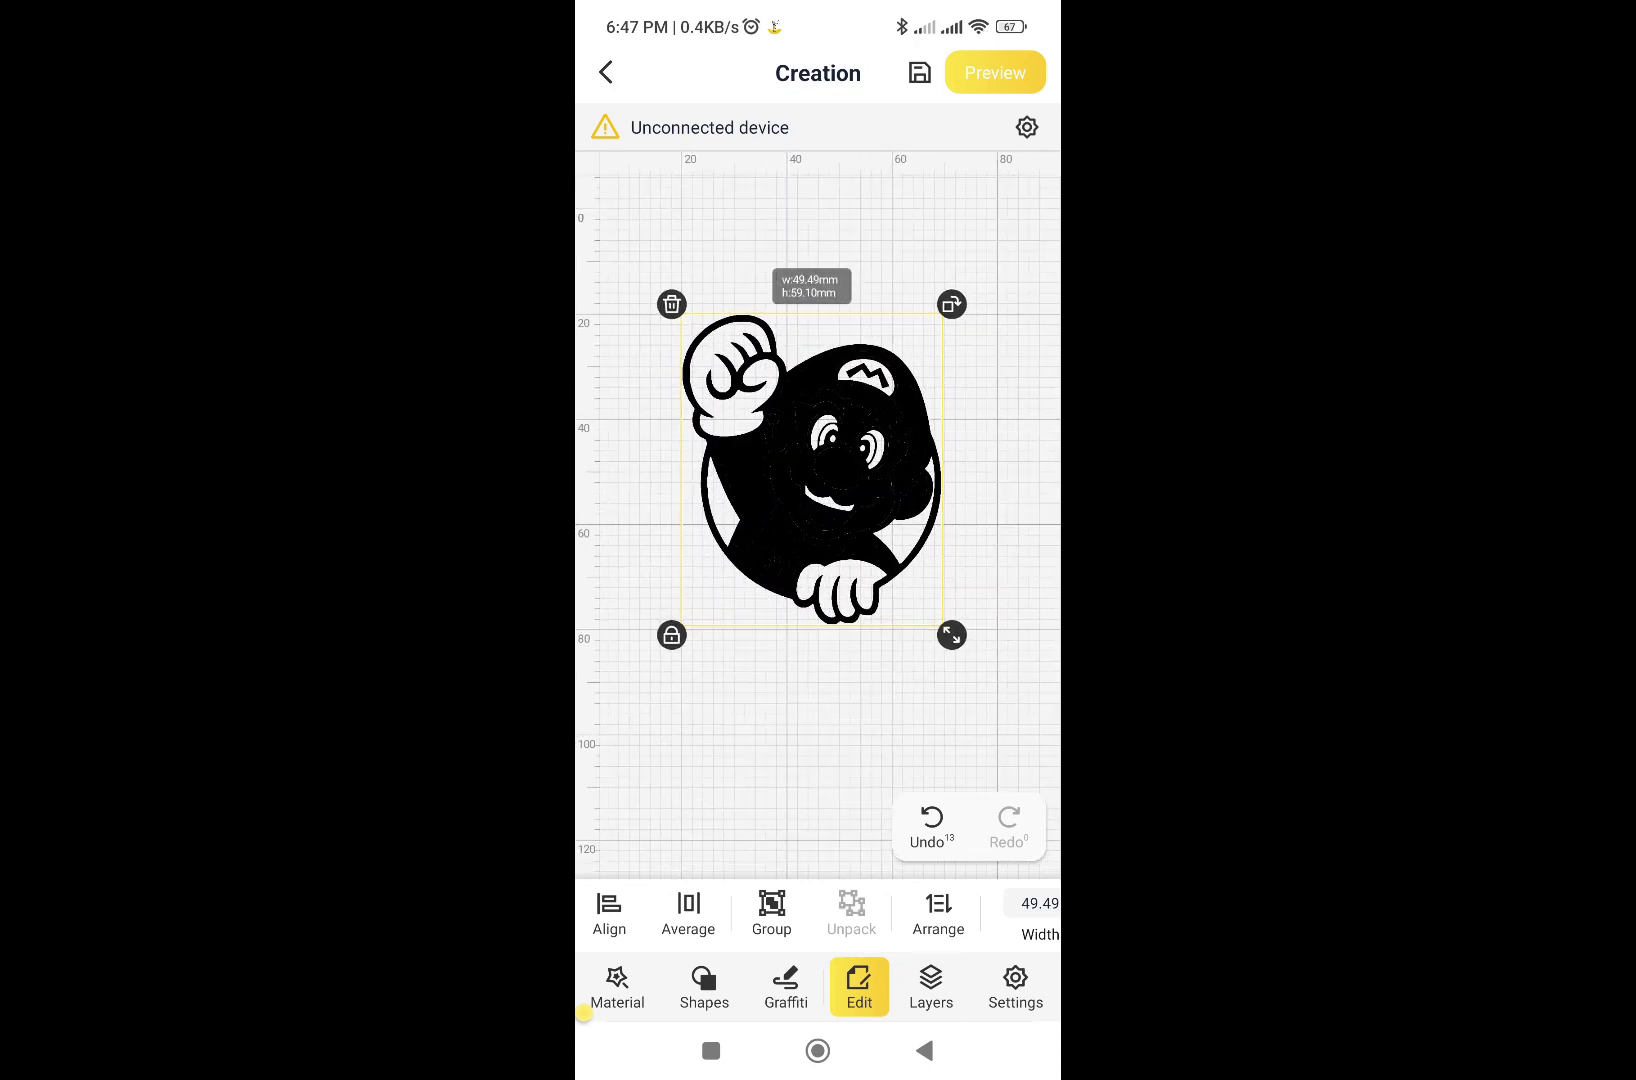
Set Mario's width to exactly 50 mm (59.72 mm tall) and deselect it
drag(950, 912, 760, 912)
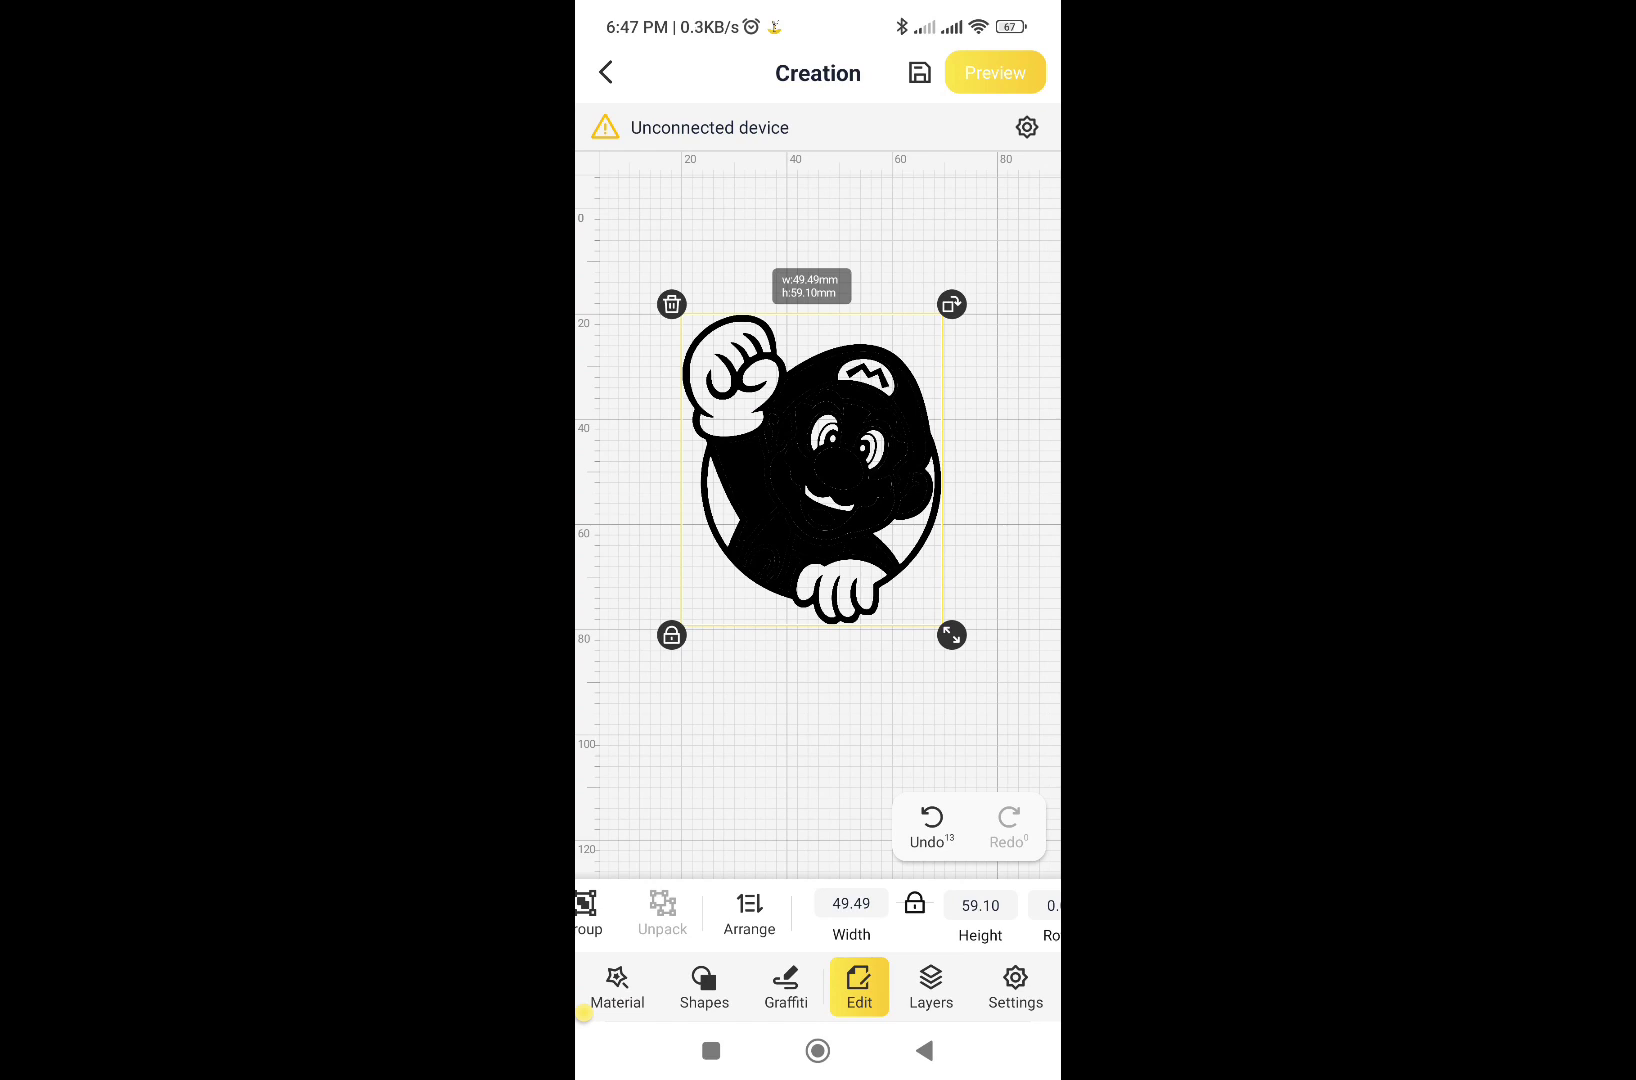
click(851, 903)
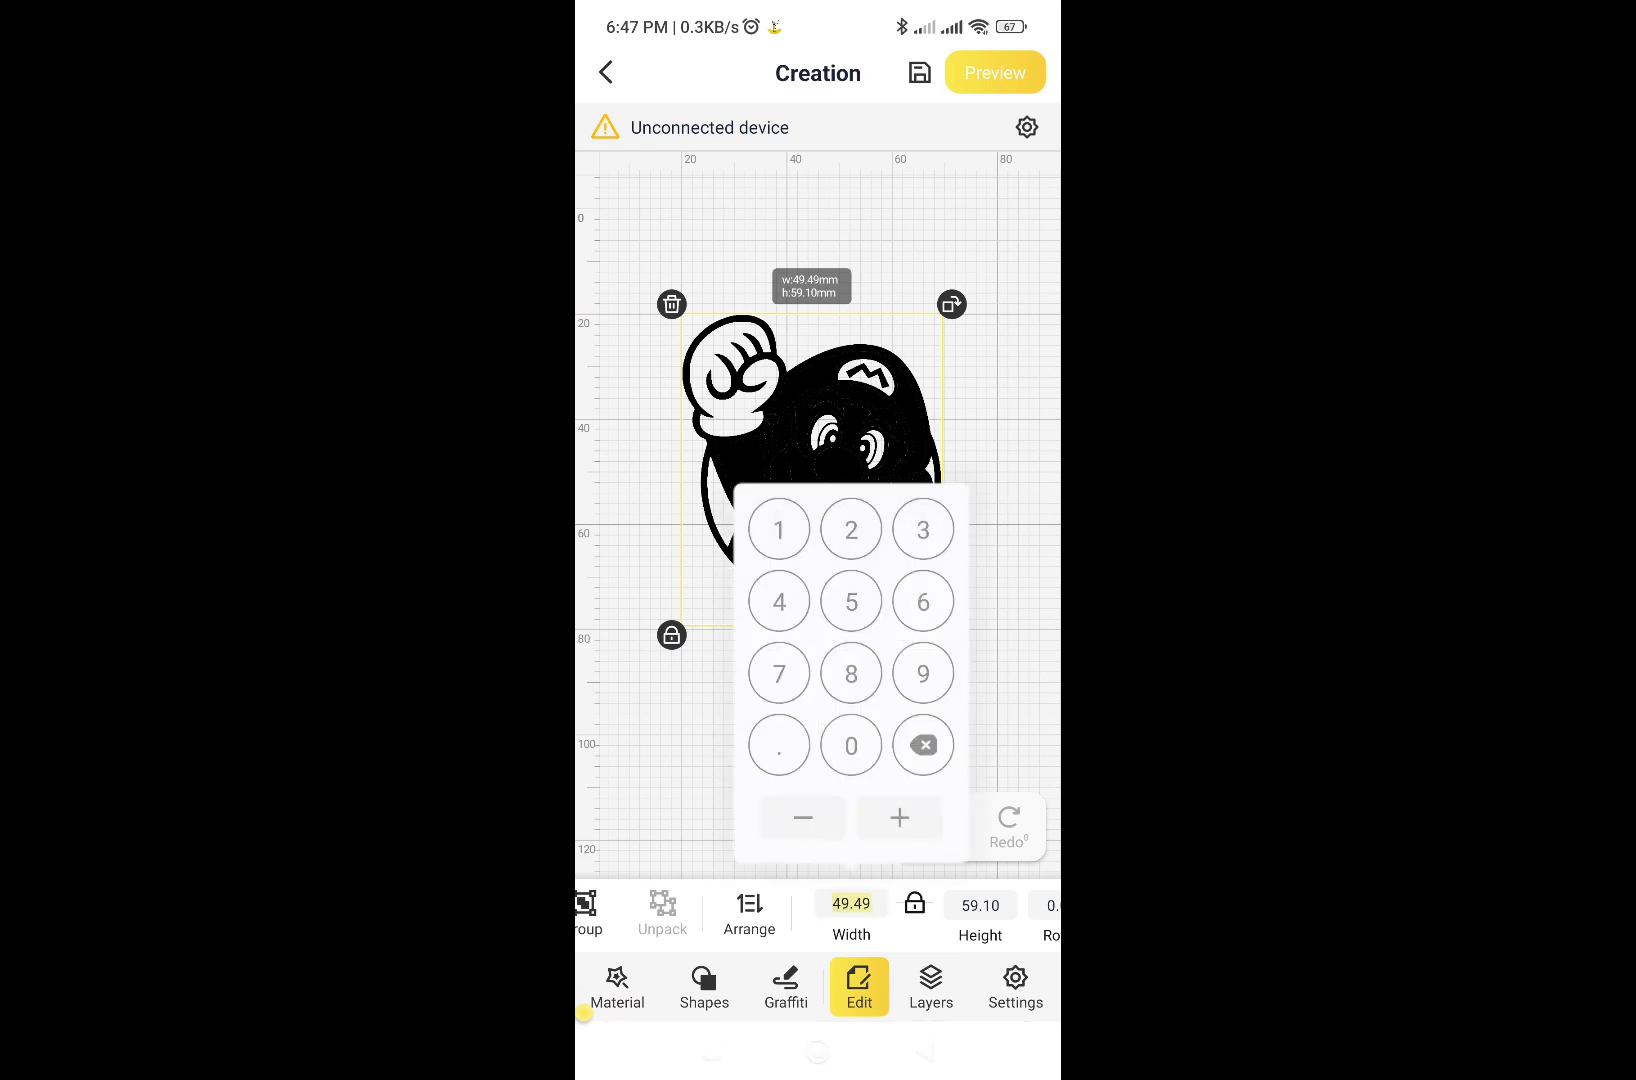
text(50)
key(Escape)
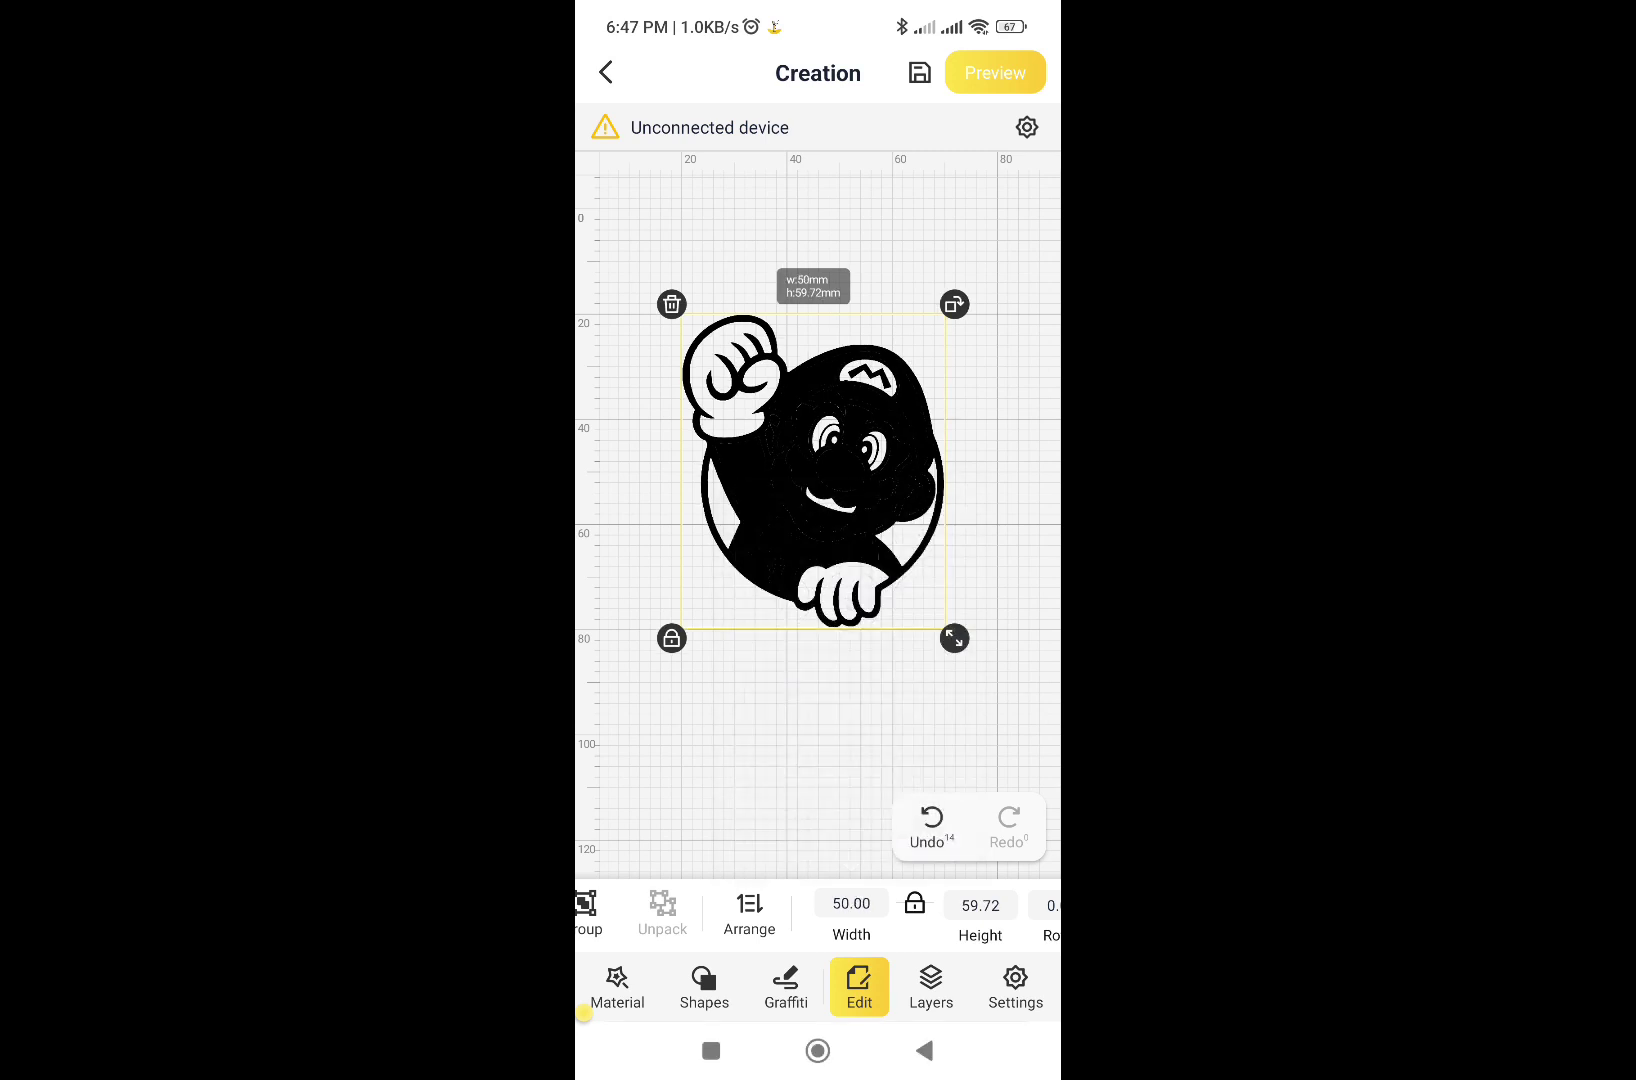
drag(950, 910, 760, 910)
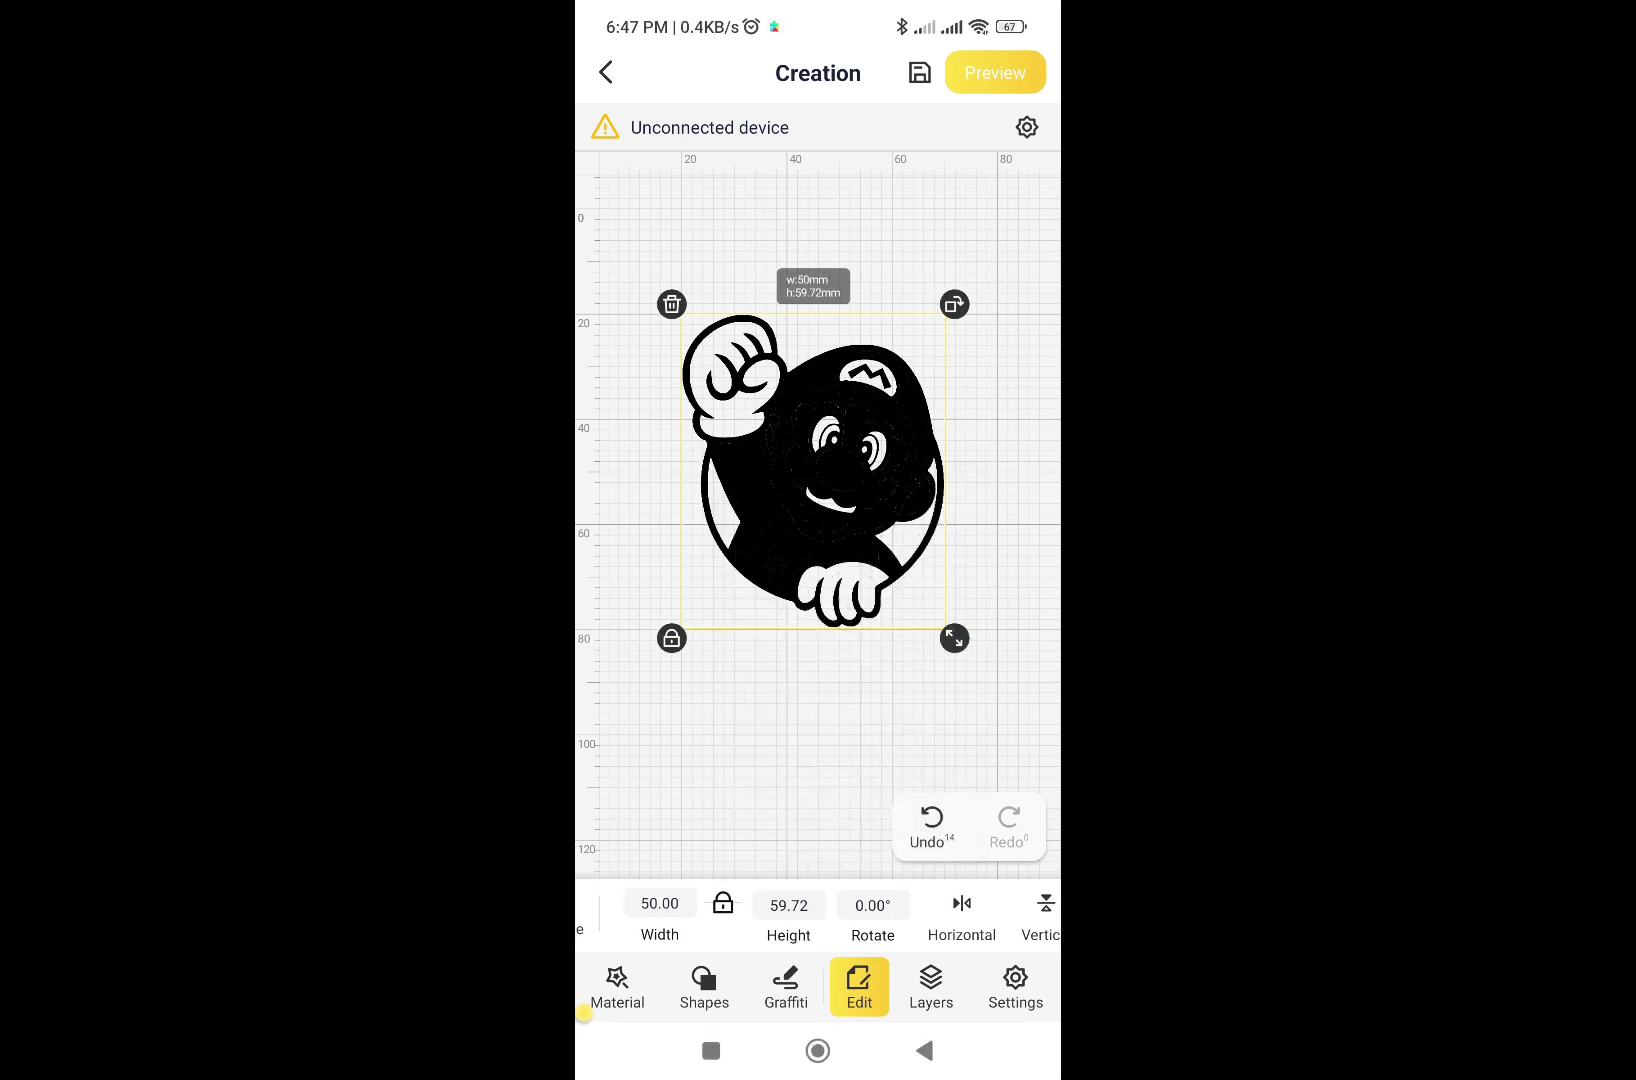
key(Escape)
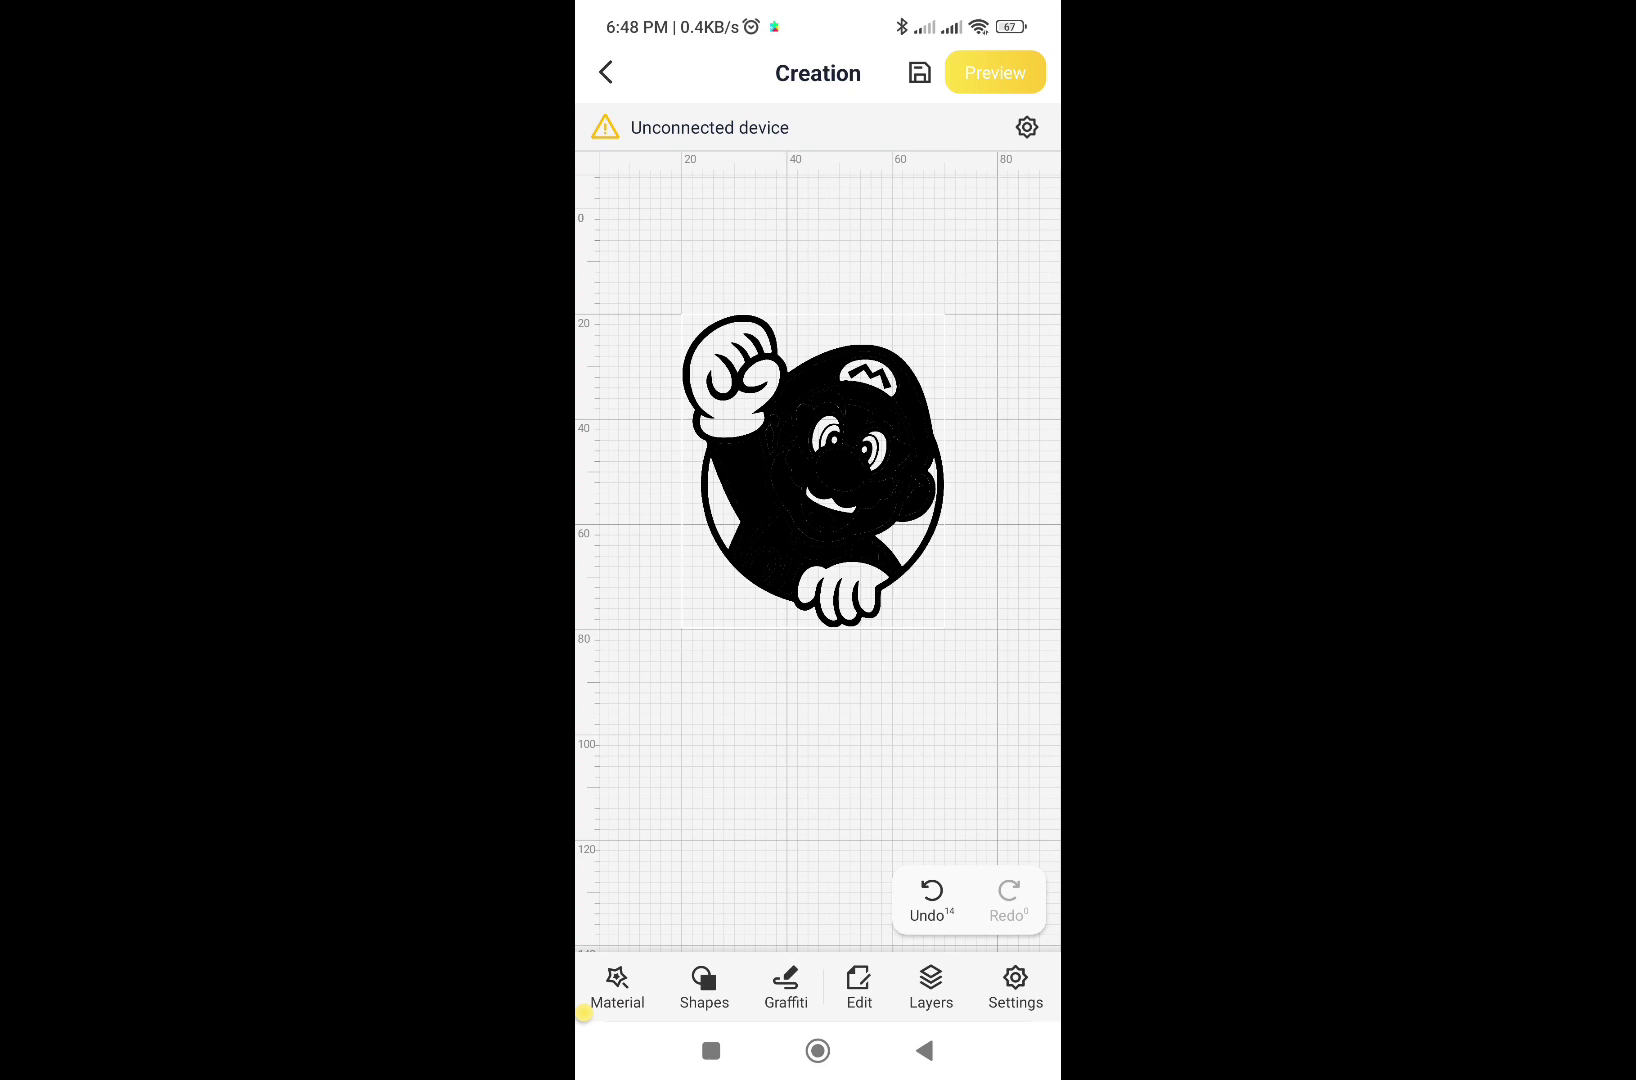
Select Bitmap 5 in the layer list and review its carving settings
click(931, 988)
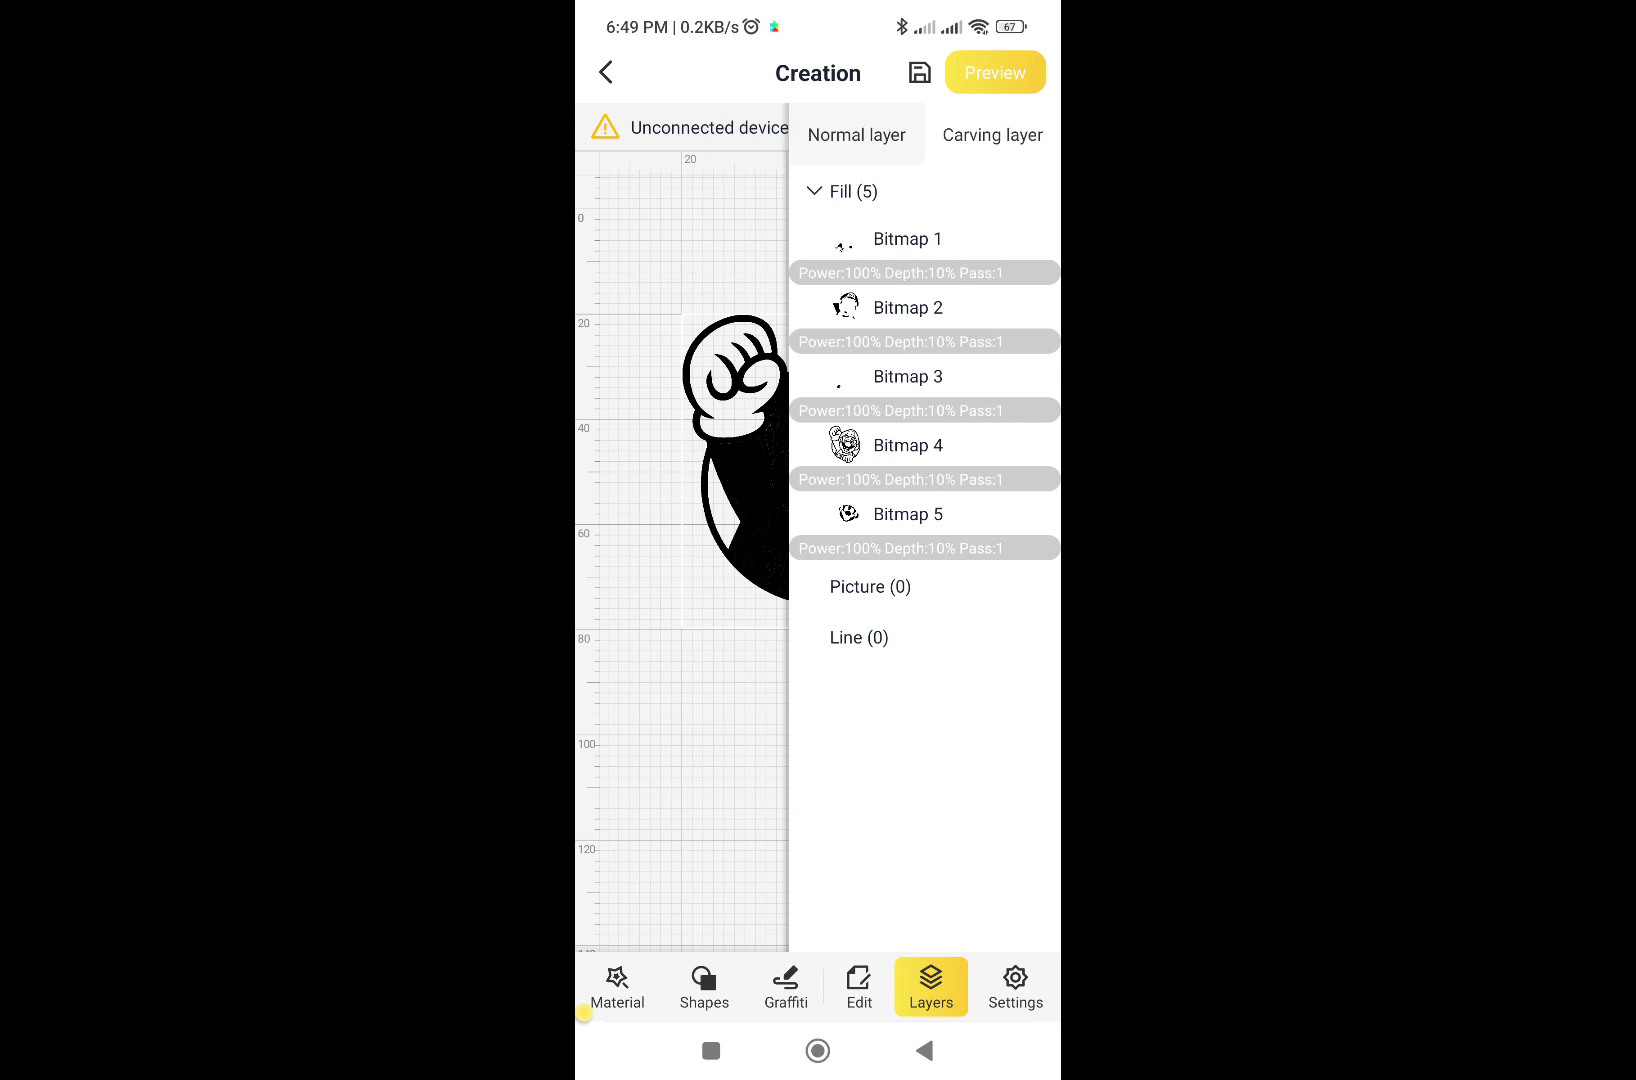
click(857, 134)
click(1004, 198)
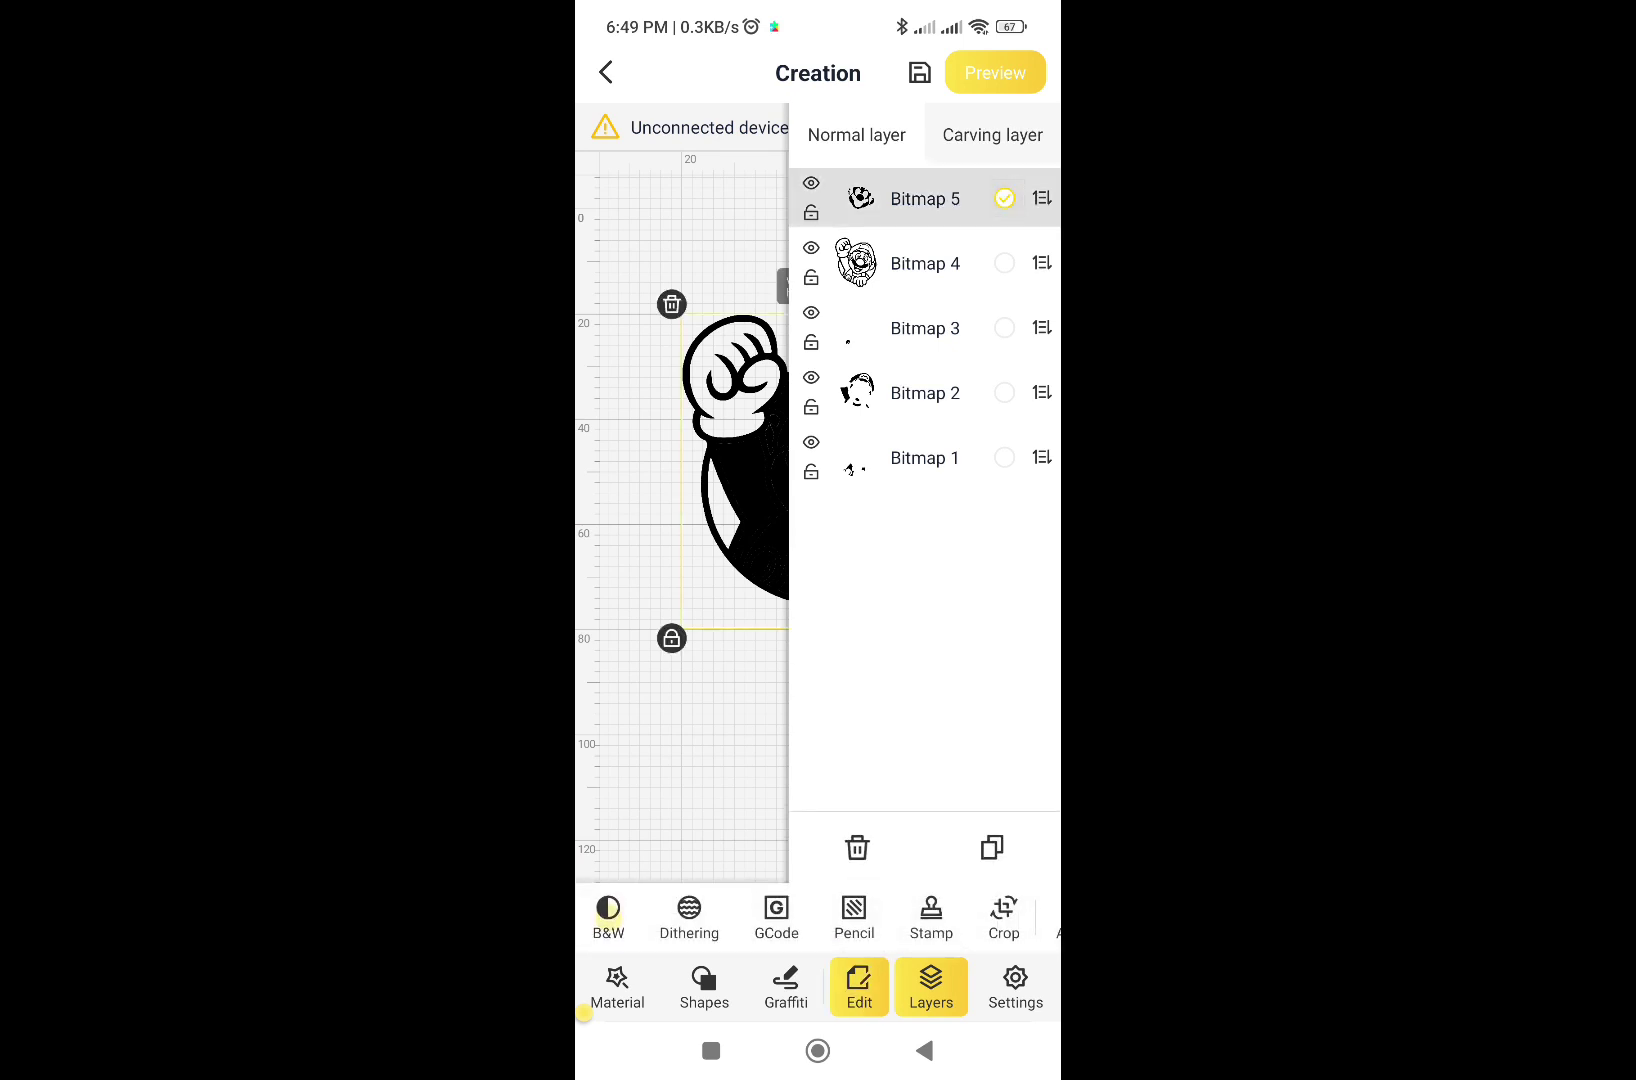
click(992, 134)
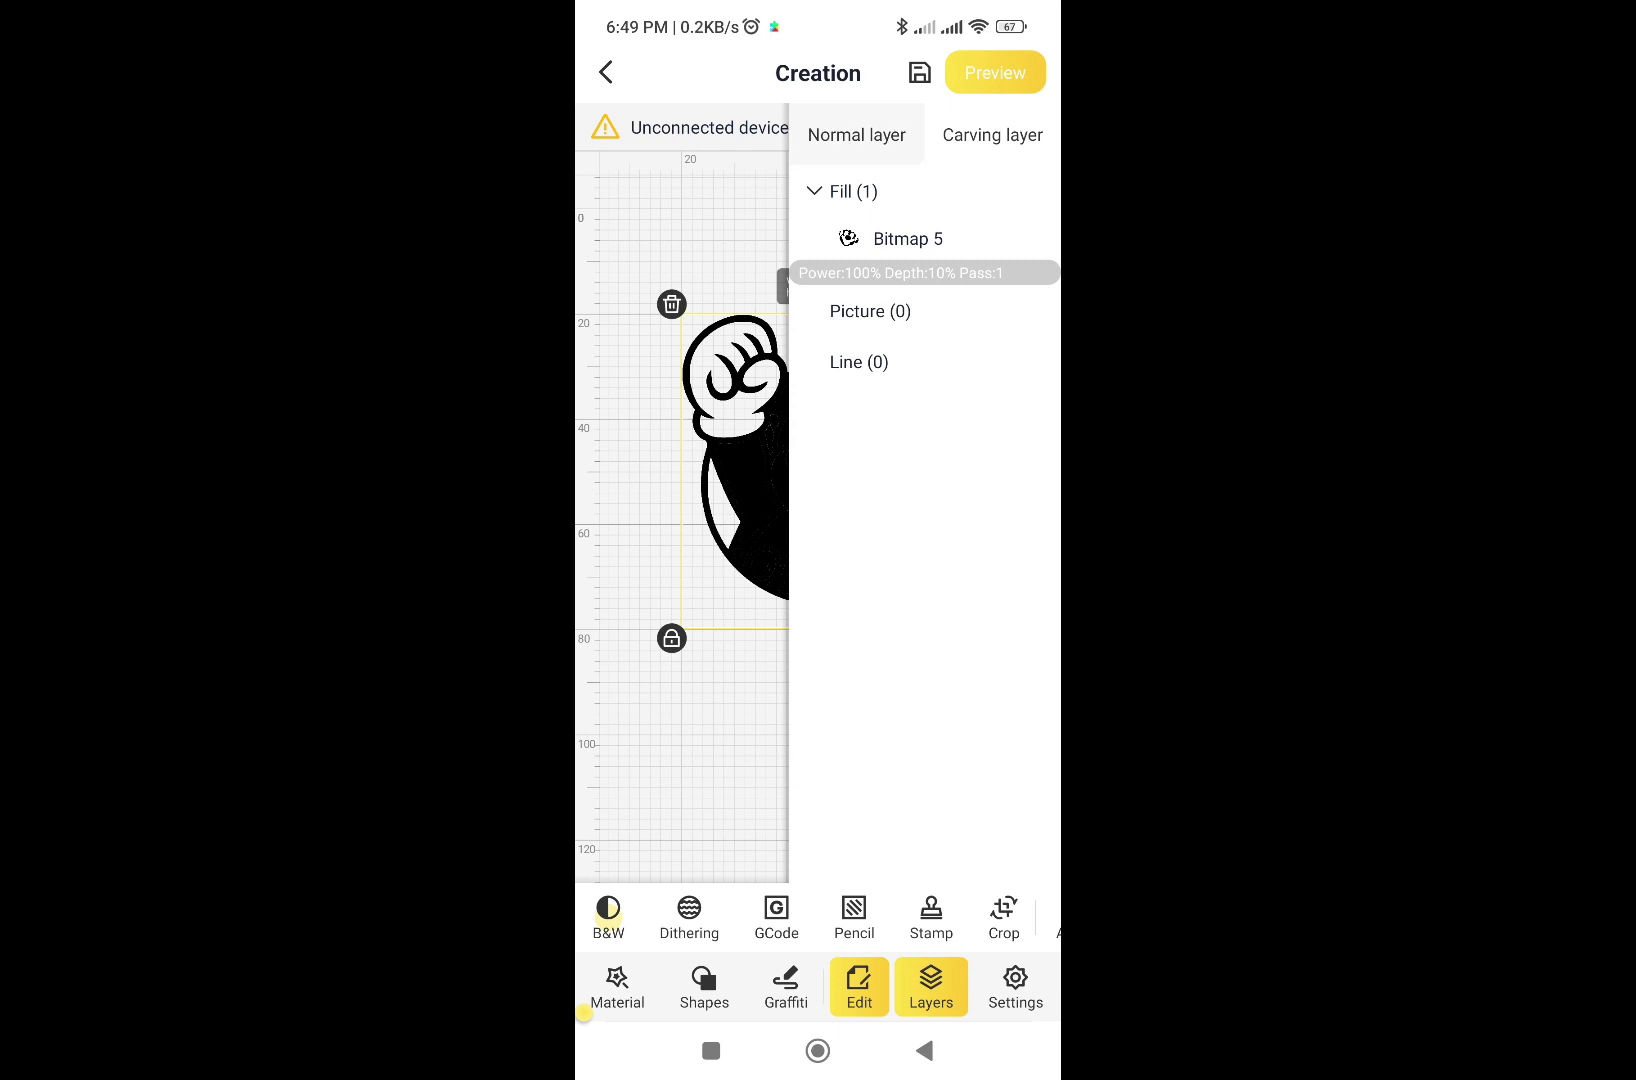
scroll(680, 500, up, 3)
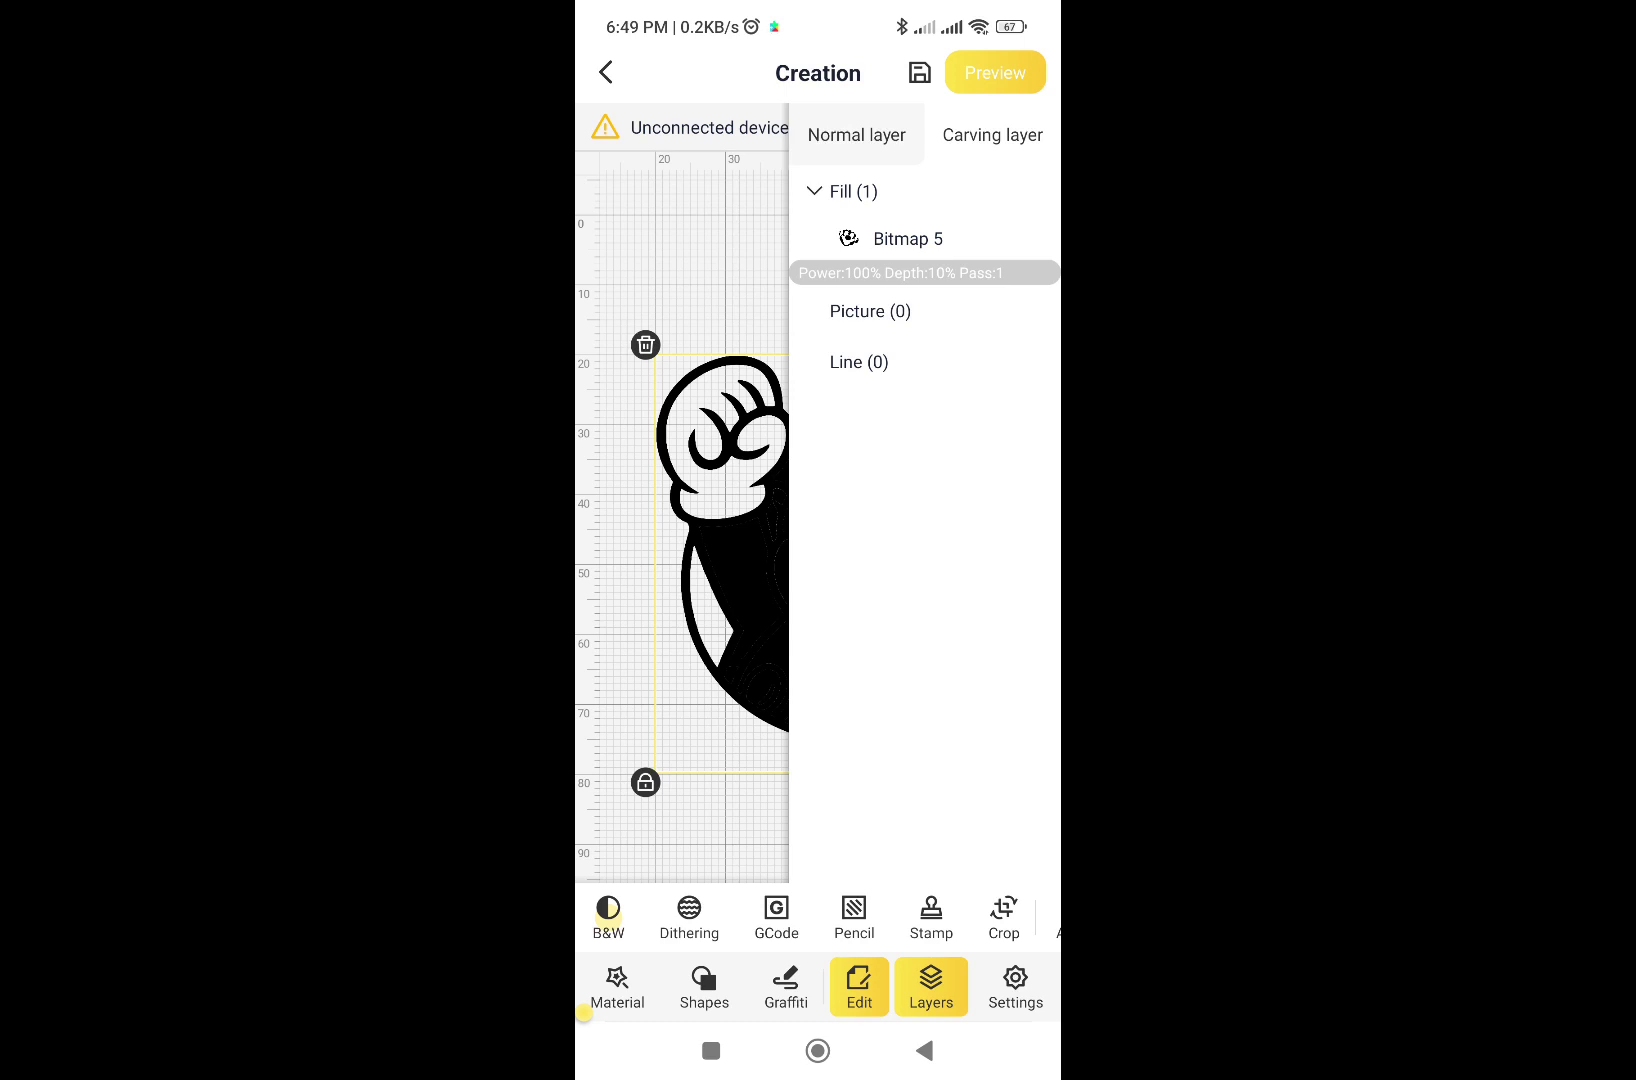
Return to the normal layer list and leave only Bitmap 4 selected
click(857, 135)
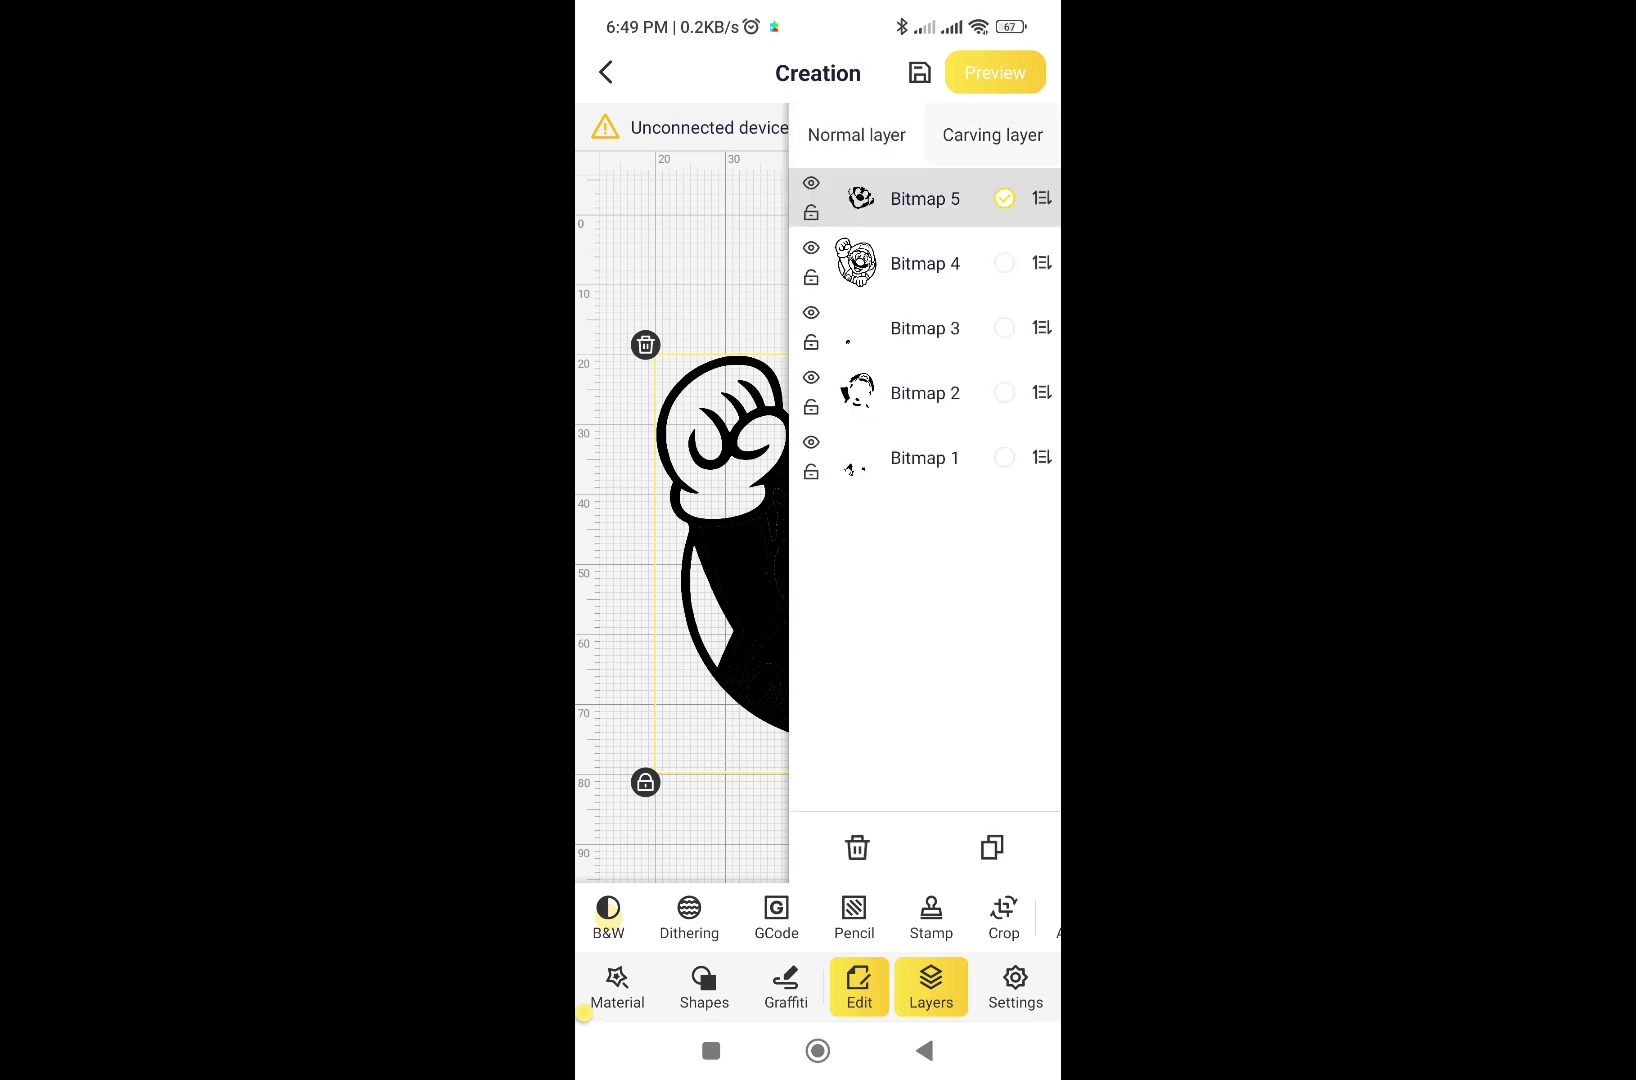
click(1004, 263)
click(1004, 198)
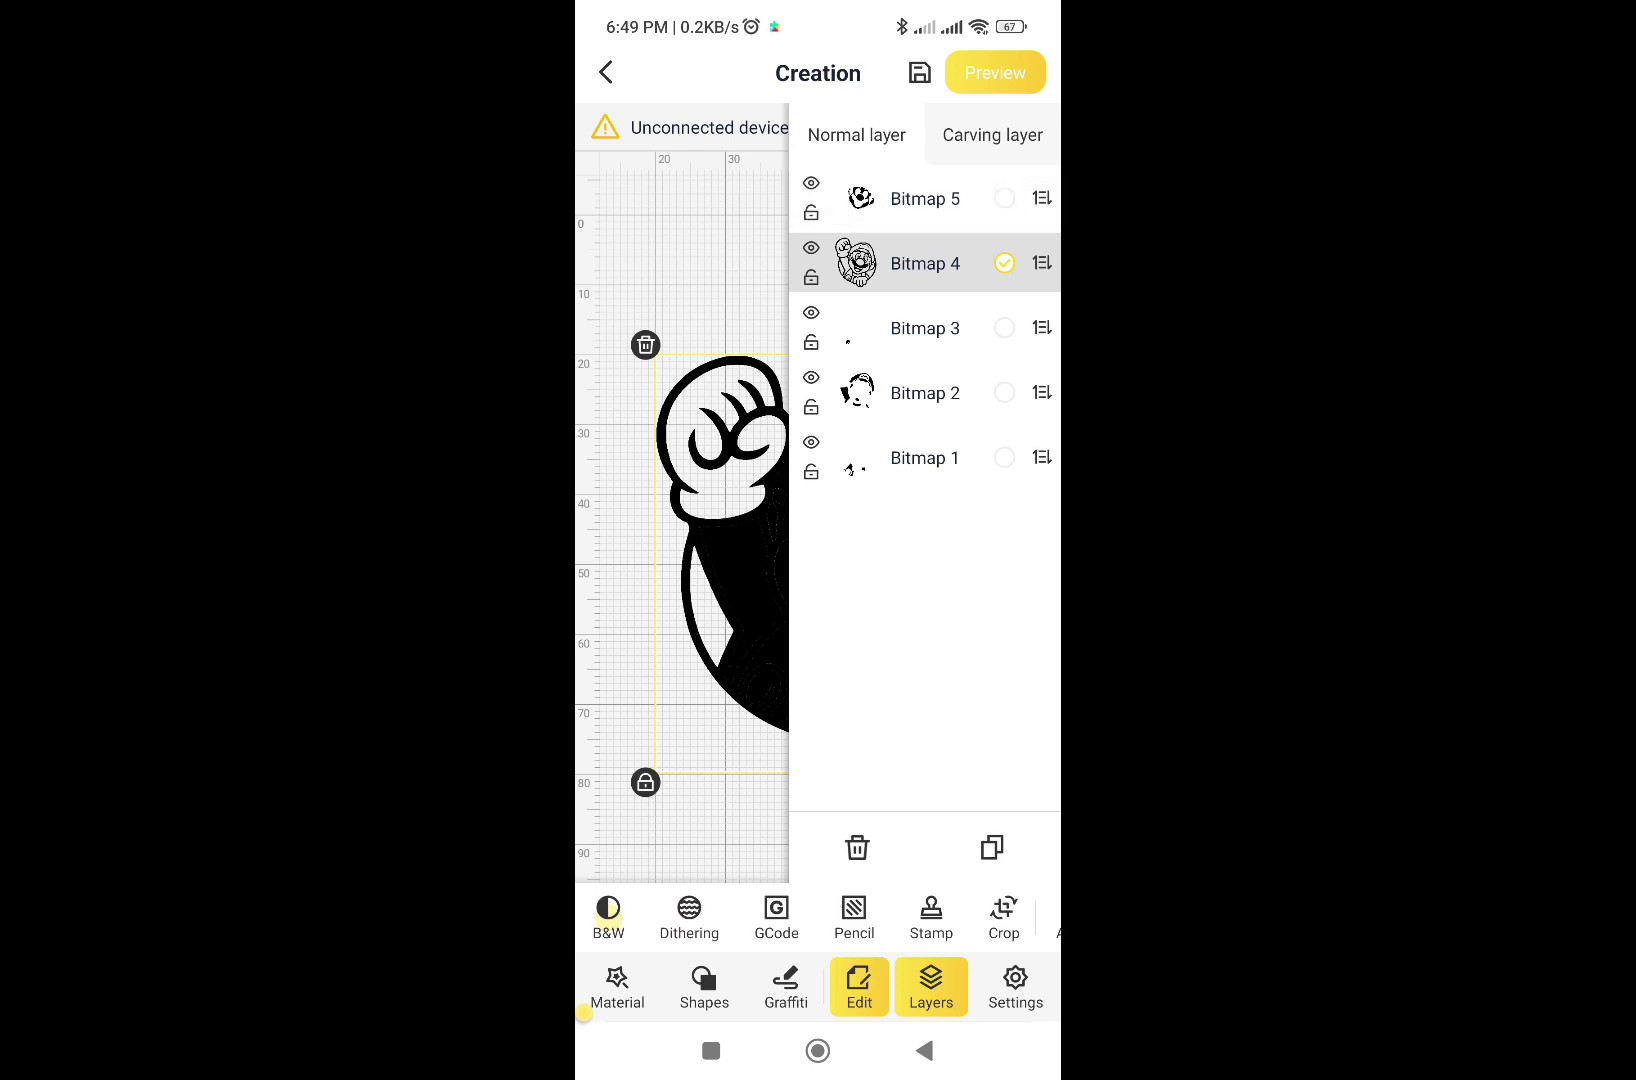